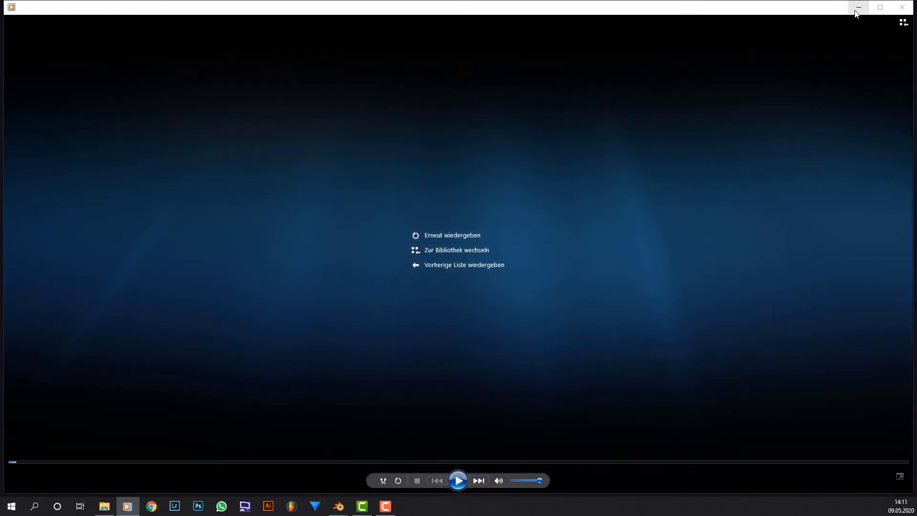
# Switch to the Blender render window and examine the finished marble dice render, comparing its stored render slots.
pyautogui.click(859, 7)
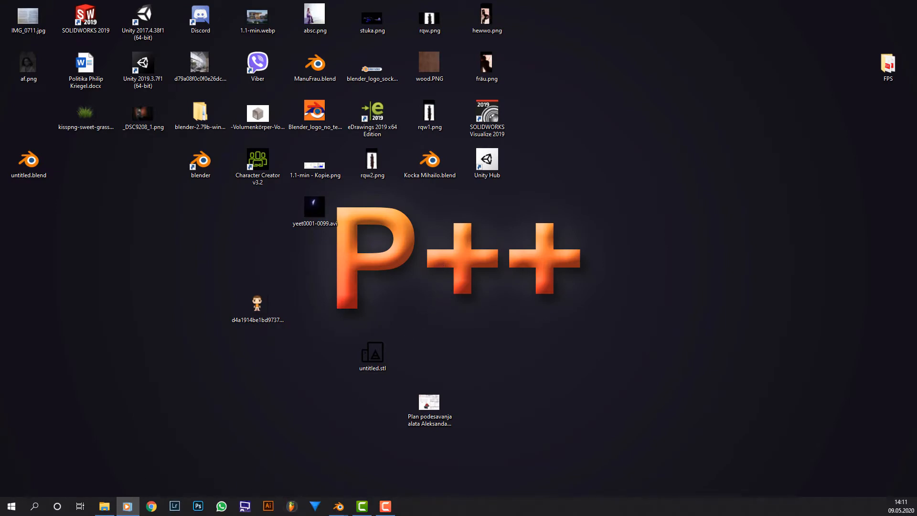
pyautogui.click(338, 506)
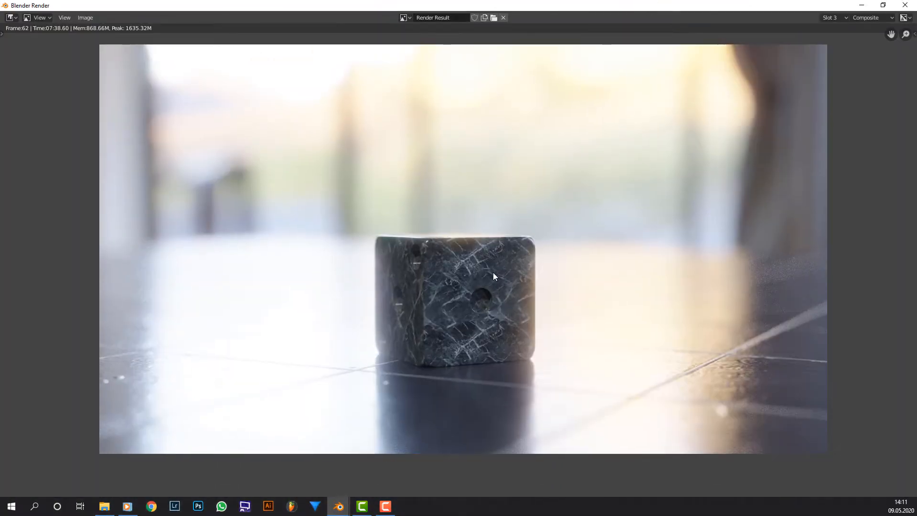
pyautogui.scroll(1, 495, 301)
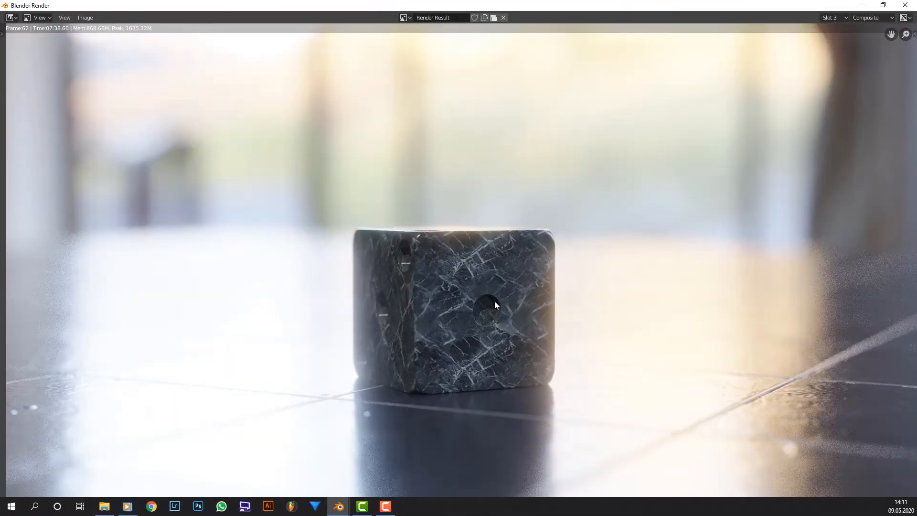
pyautogui.scroll(-1, 441, 303)
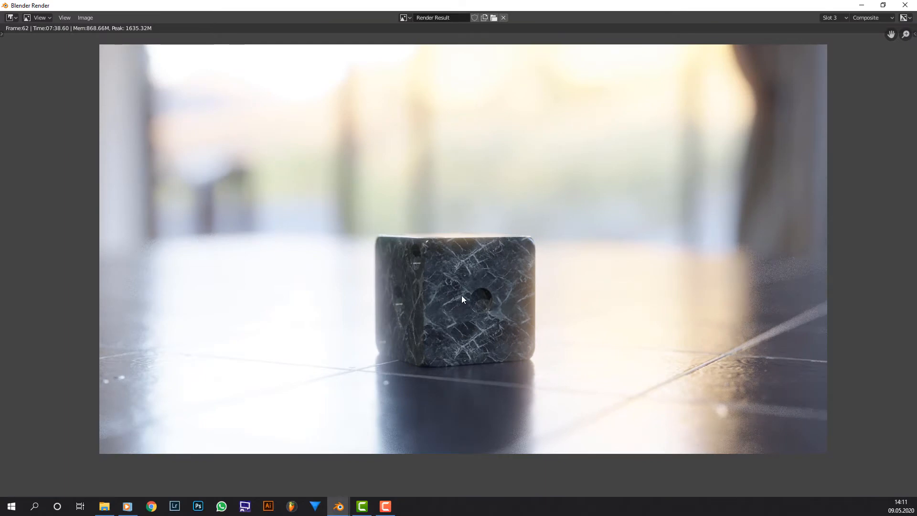
pyautogui.press('j')
pyautogui.press('j')
pyautogui.press('j')
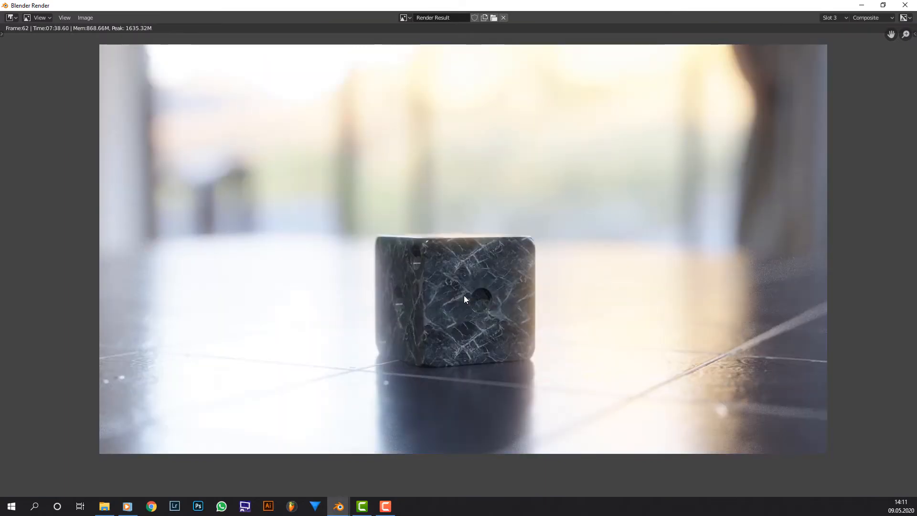
pyautogui.press('j')
pyautogui.press('j')
pyautogui.press('j')
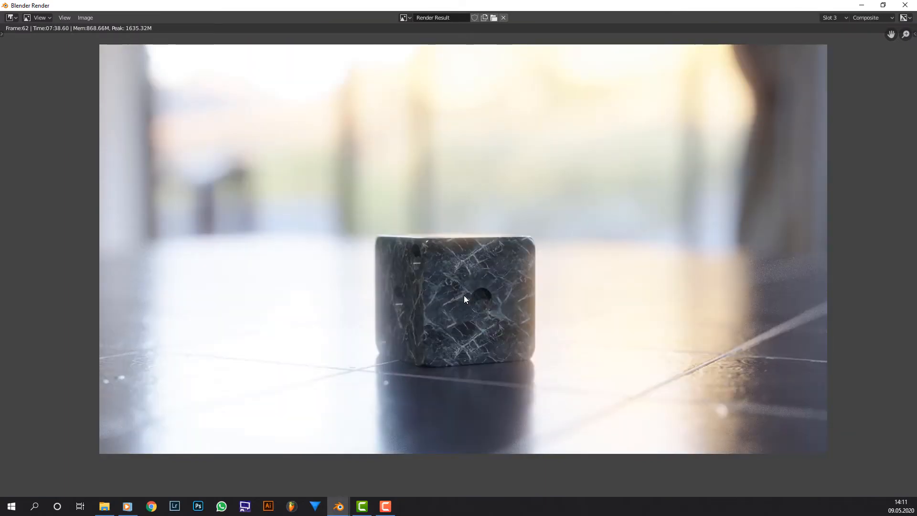
pyautogui.press('j')
# Switch to the Dice.blend project window, play the rigid body dice animation, and stop it once the dice have settled.
pyautogui.moveTo(338, 506)
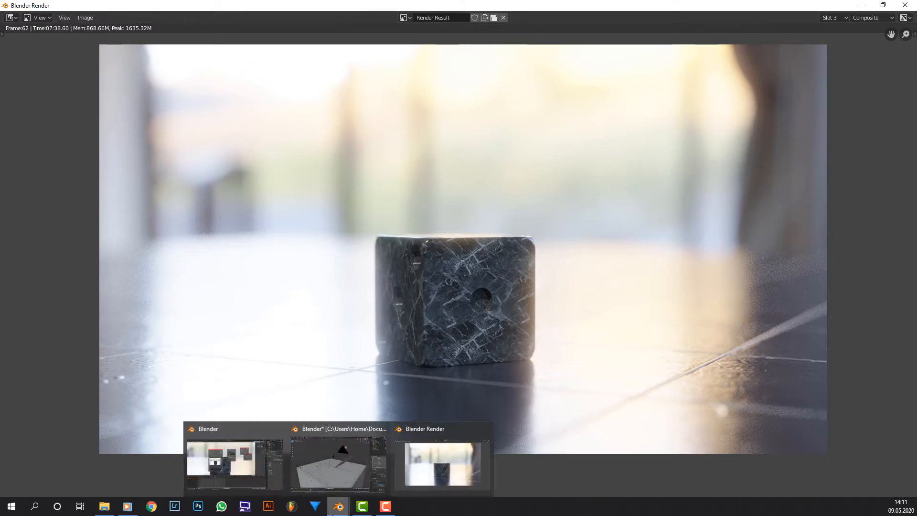
pyautogui.moveTo(370, 474)
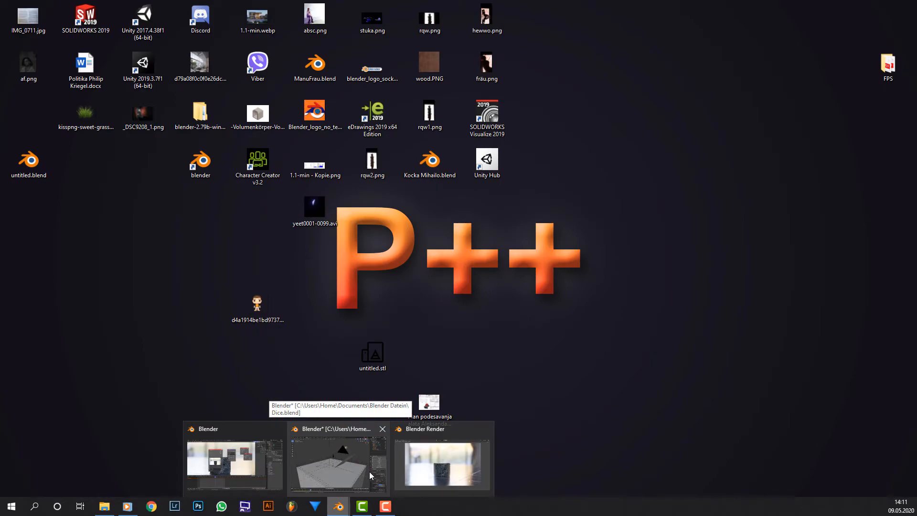
pyautogui.click(368, 471)
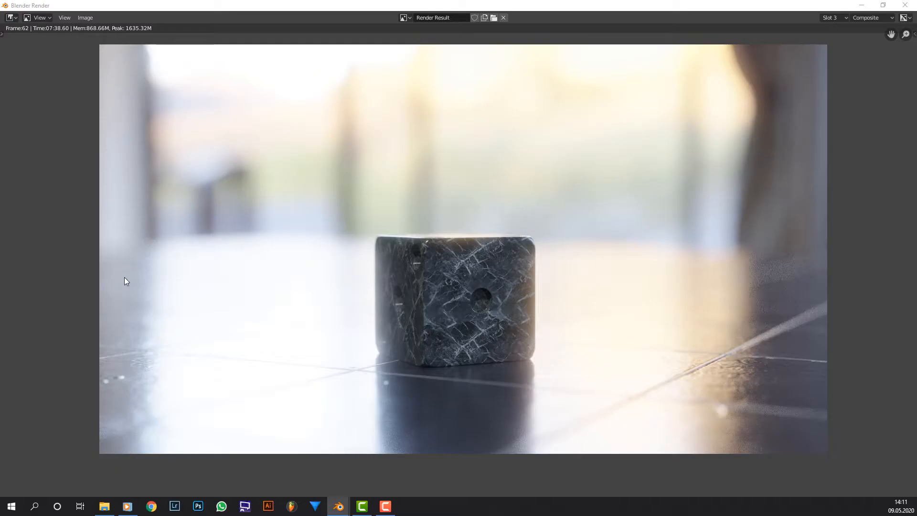
pyautogui.moveTo(0, 48); pyautogui.dragTo(600, 1)
pyautogui.moveTo(432, 254); pyautogui.dragTo(445, 236, button='middle')
pyautogui.moveTo(360, 295); pyautogui.dragTo(405, 269, button='middle')
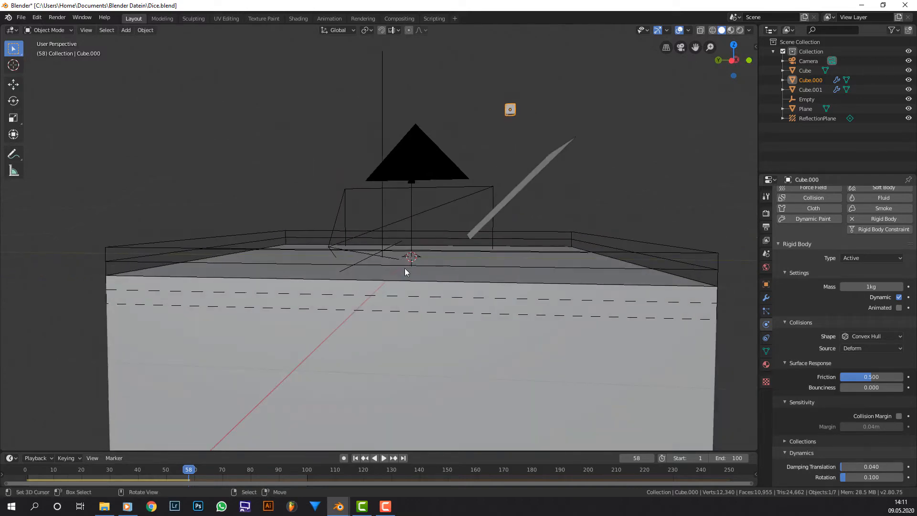
pyautogui.click(382, 458)
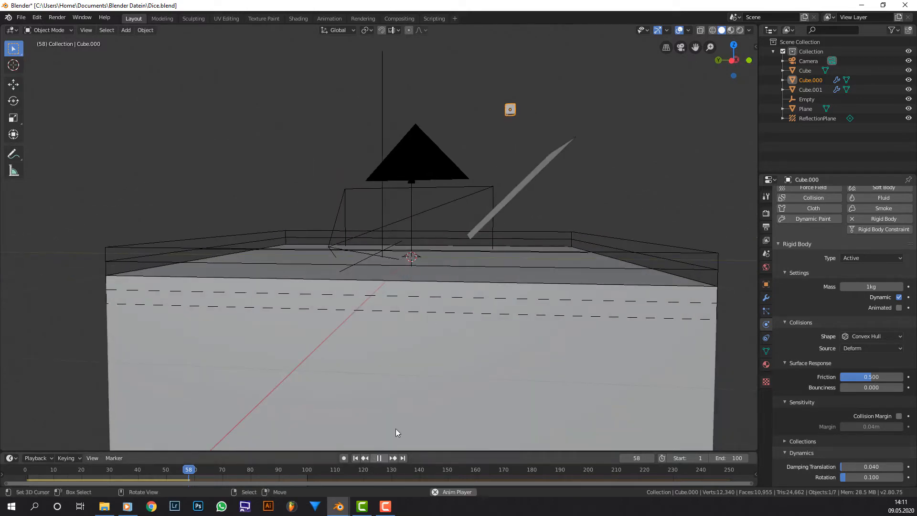
pyautogui.moveTo(469, 231); pyautogui.dragTo(437, 290, button='middle')
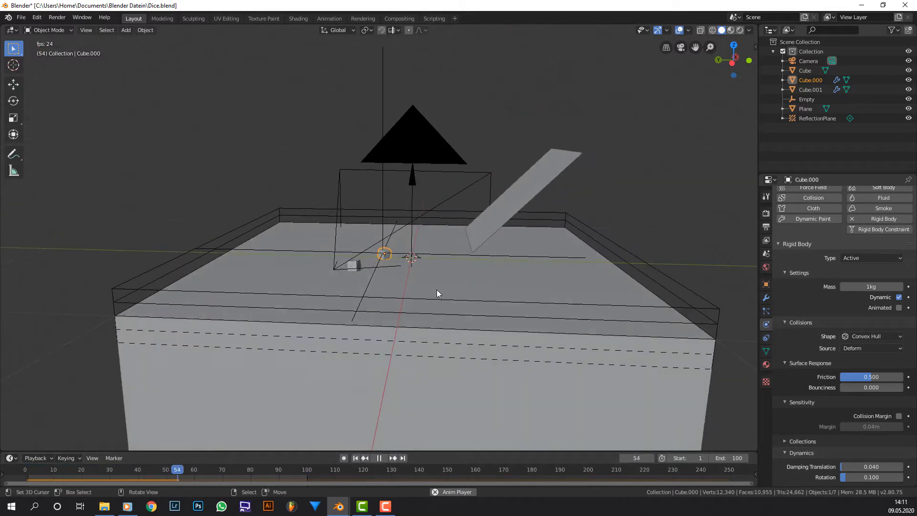
pyautogui.moveTo(508, 172); pyautogui.dragTo(468, 220, button='middle')
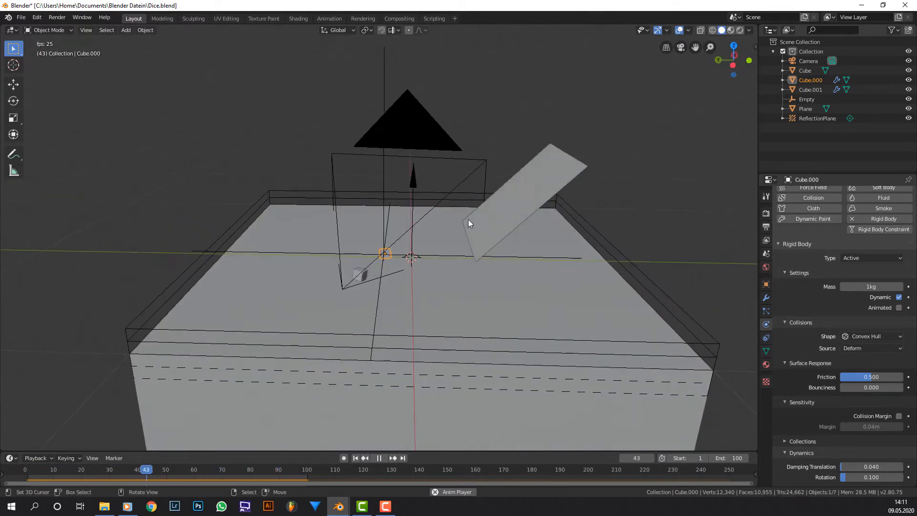
pyautogui.click(379, 457)
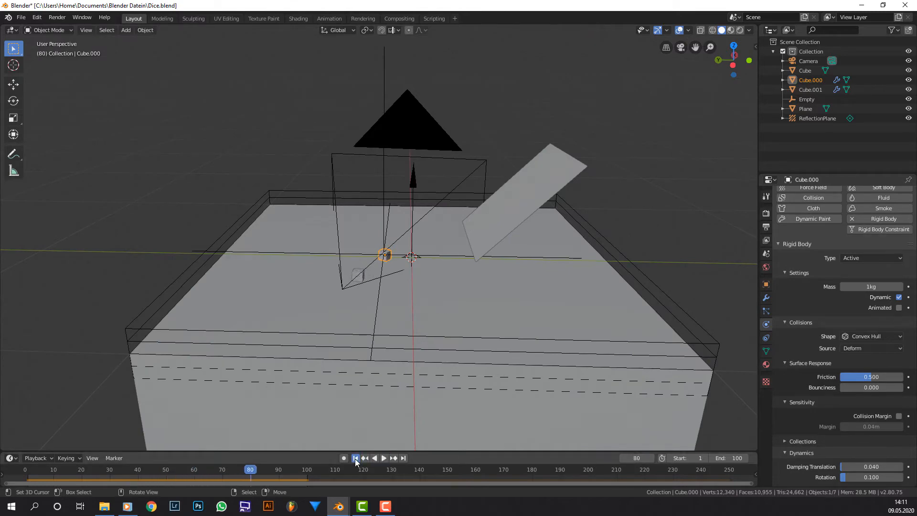
# Replay the two-dice simulation from the first frame, viewed from behind the dice, and return to frame 1.
pyautogui.click(355, 458)
pyautogui.moveTo(412, 265); pyautogui.dragTo(339, 291, button='middle')
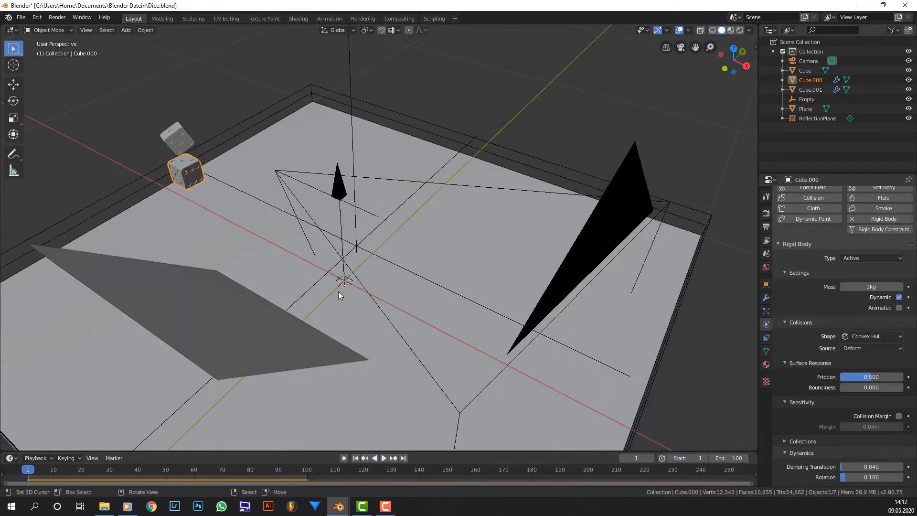
pyautogui.click(385, 459)
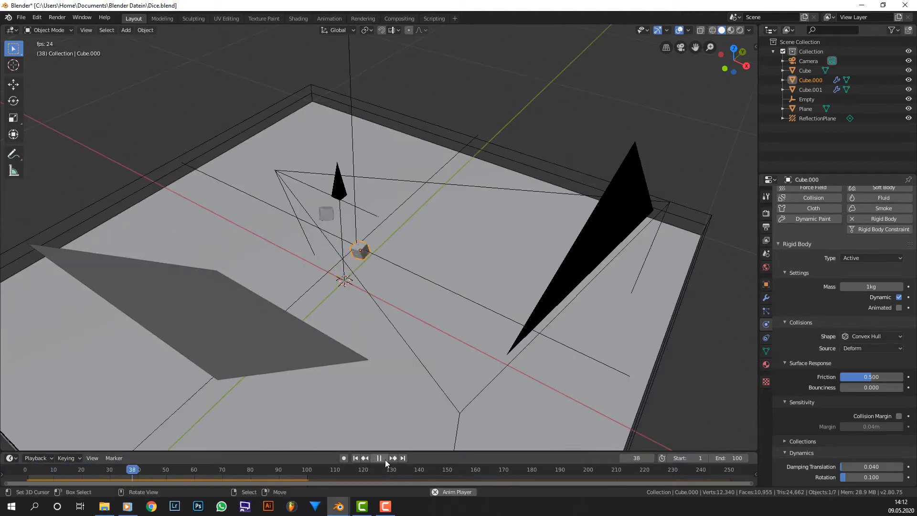
pyautogui.click(379, 459)
pyautogui.click(356, 459)
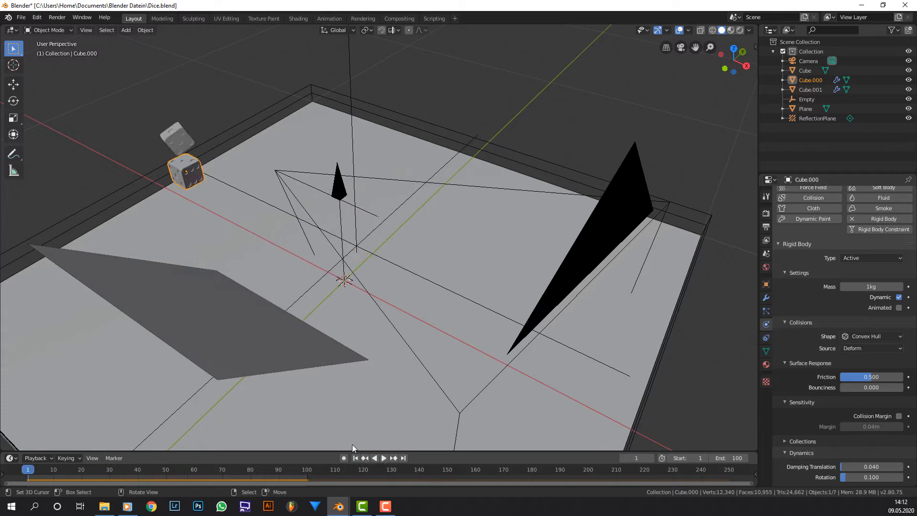
# Duplicate the selected die, place the copy above and beside the other dice, and rotate it freely with the trackball rotation.
pyautogui.moveTo(392, 302); pyautogui.dragTo(414, 346, button='middle')
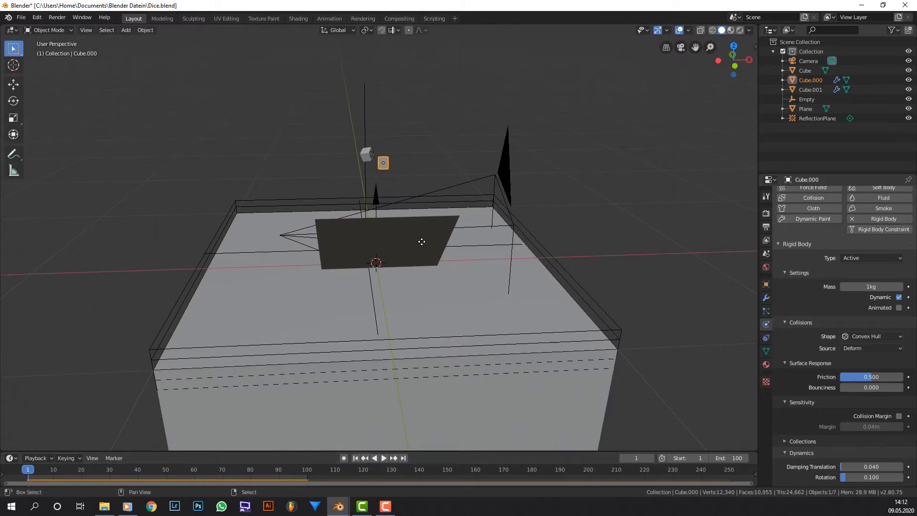
pyautogui.hotkey('shift', 'd')
pyautogui.click(412, 281)
pyautogui.press('r')
pyautogui.press('r')
pyautogui.click(495, 234)
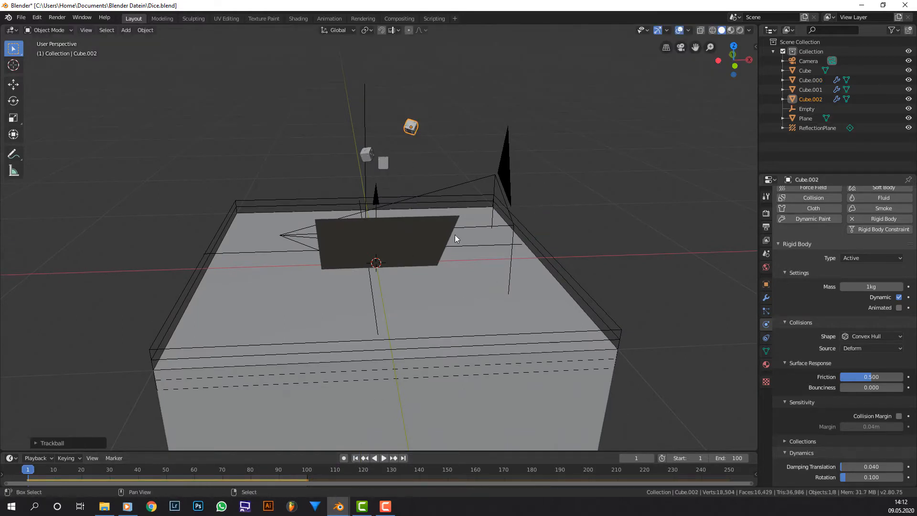
# Duplicate the new die once more, place the copy just below it, and tilt it to a different random orientation.
pyautogui.hotkey('shift', 'd')
pyautogui.click(456, 266)
pyautogui.press('r')
pyautogui.press('r')
pyautogui.click(408, 231)
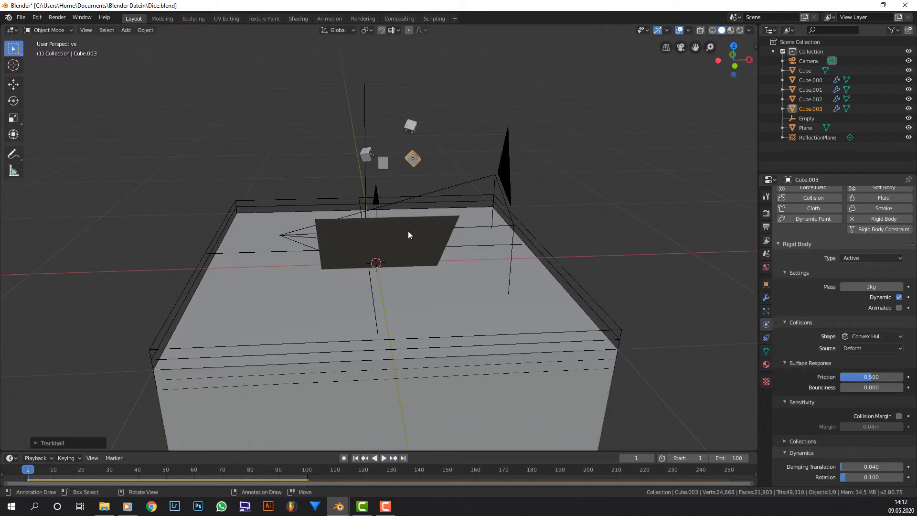
# Play the simulation with four dice and watch them land on the table.
pyautogui.moveTo(408, 231); pyautogui.dragTo(382, 366, button='middle')
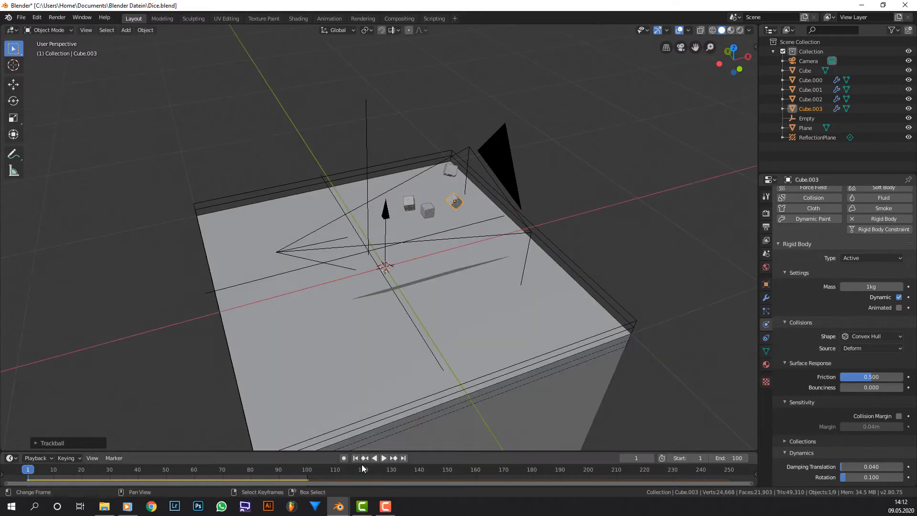
pyautogui.click(384, 458)
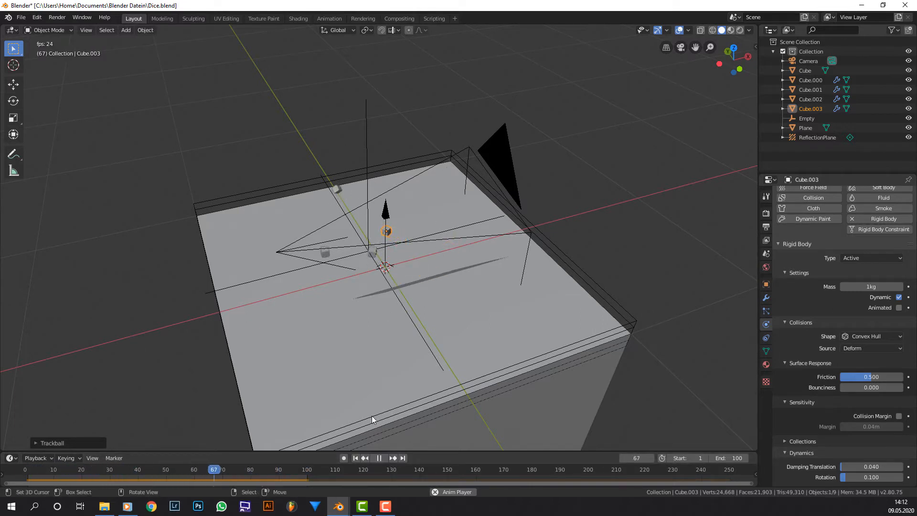
pyautogui.click(376, 459)
# View the scene through the camera and replay the four-dice simulation from frame 1, stopping at frame 80.
pyautogui.press('KP_0')
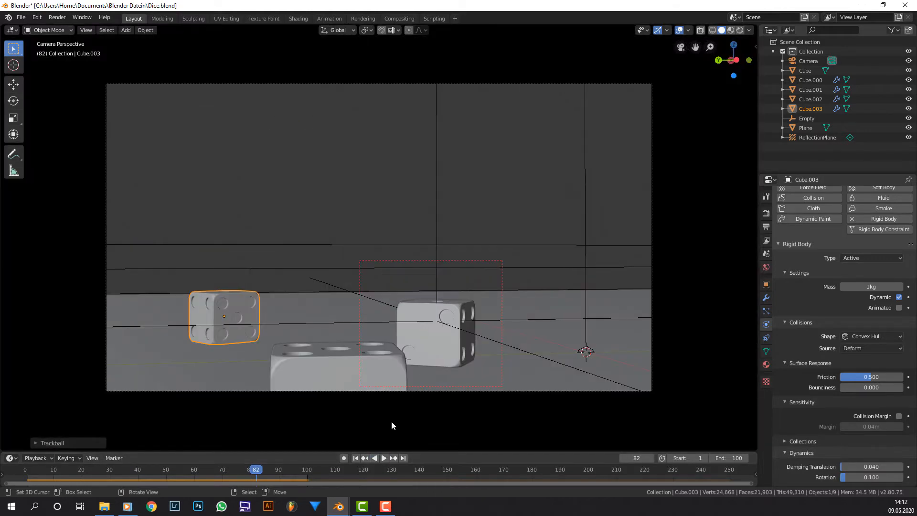
pyautogui.click(354, 459)
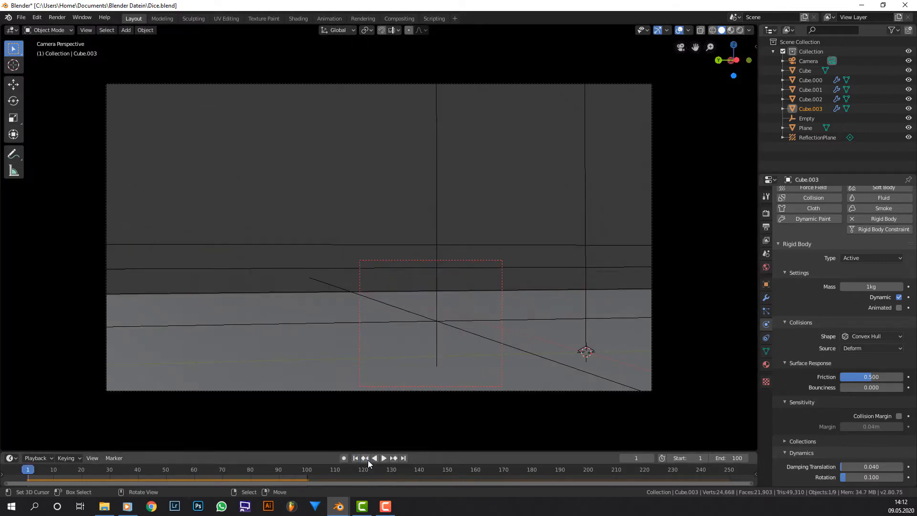
pyautogui.click(386, 460)
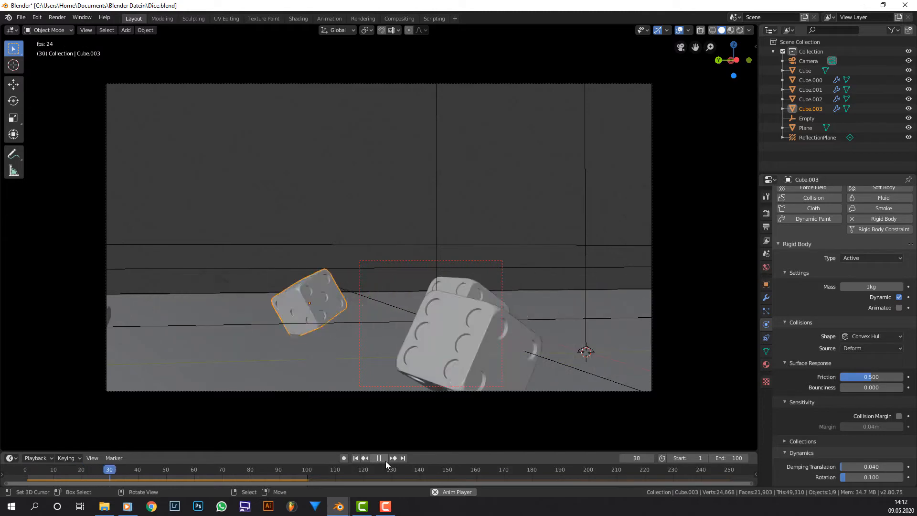
pyautogui.click(385, 461)
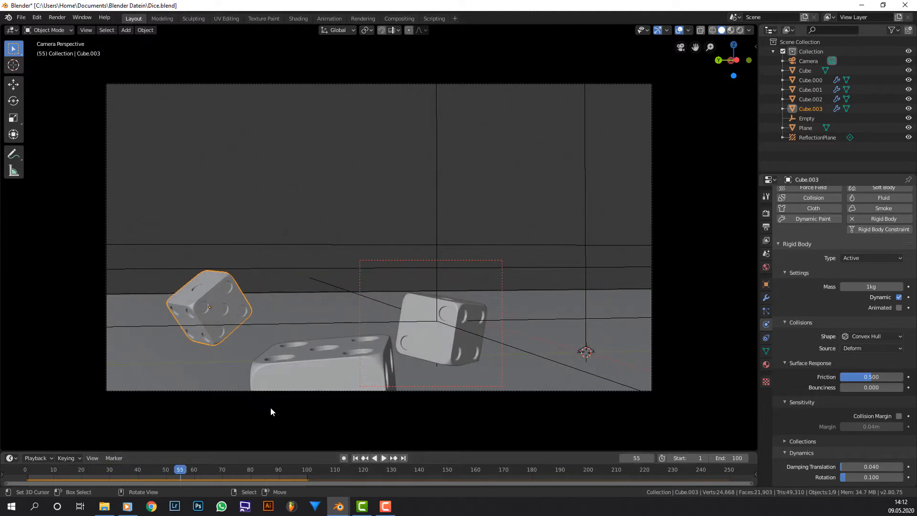
pyautogui.click(385, 459)
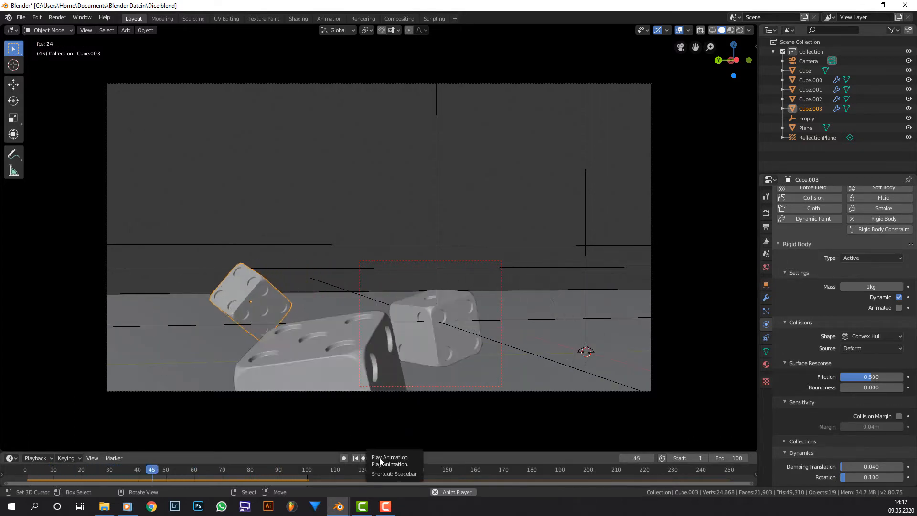
pyautogui.click(380, 458)
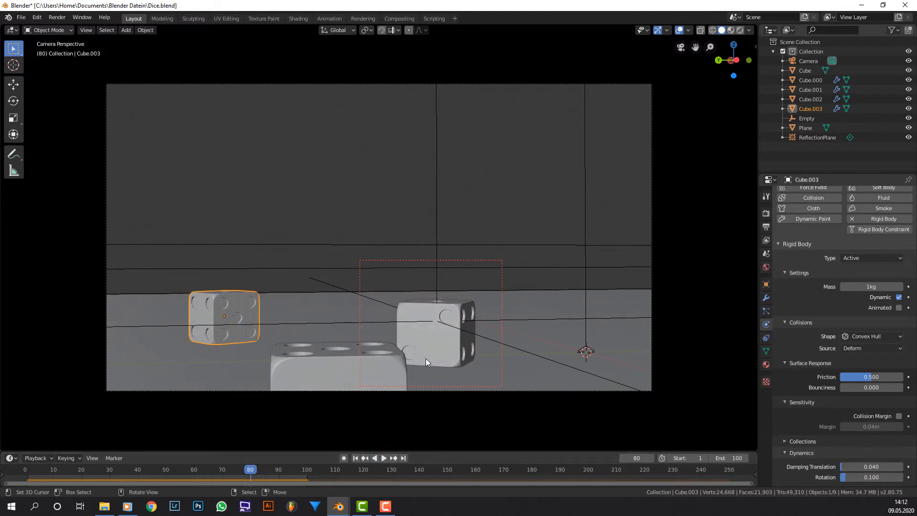
# Redraw the render region so that it covers the entire camera frame.
pyautogui.scroll(-1, 481, 349)
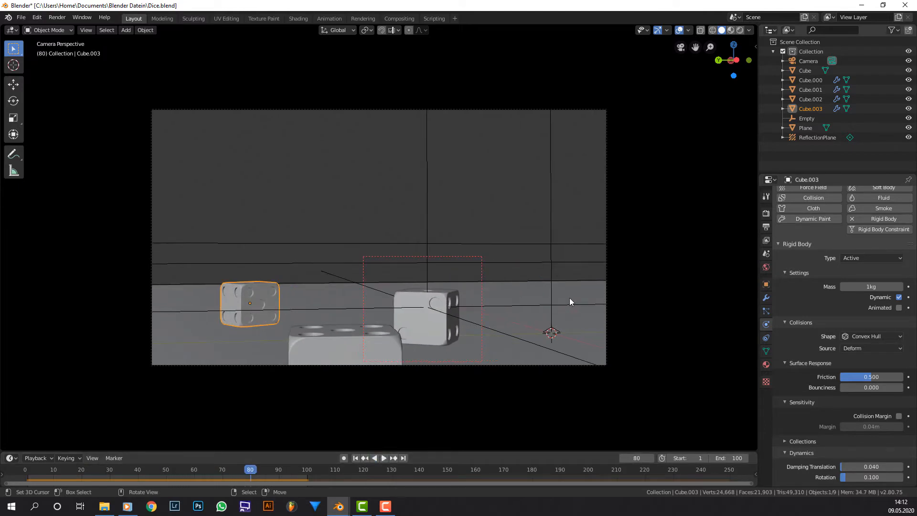
pyautogui.hotkey('ctrl', 'b')
pyautogui.moveTo(676, 69); pyautogui.dragTo(65, 441)
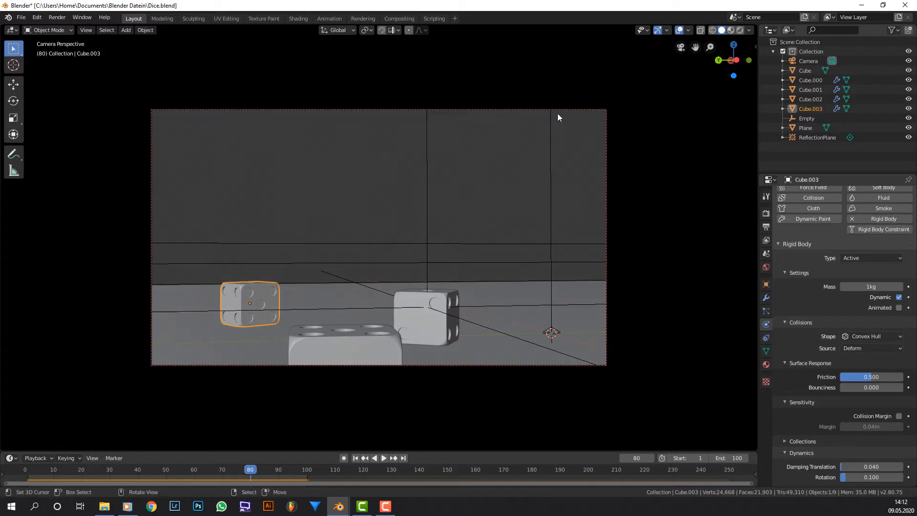
# Preview the dice in rendered shading with overlays hidden, and return to solid shading.
pyautogui.click(740, 30)
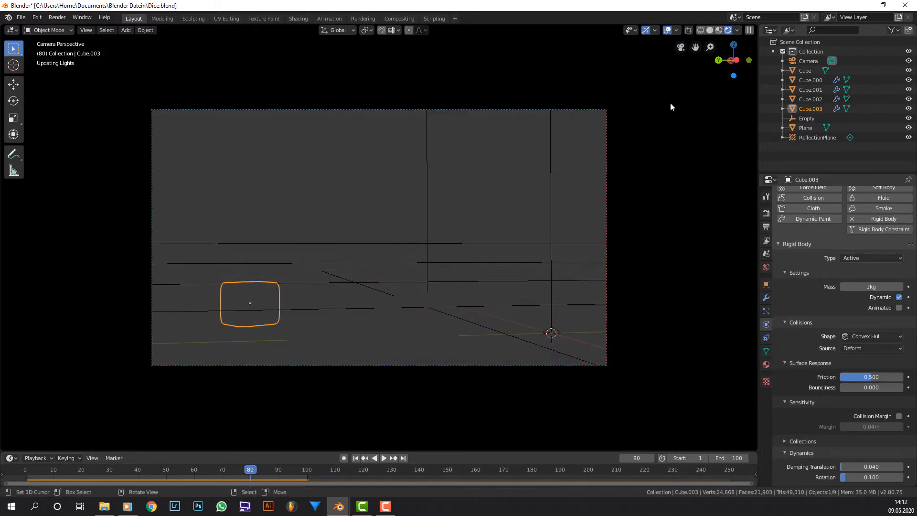
pyautogui.click(667, 30)
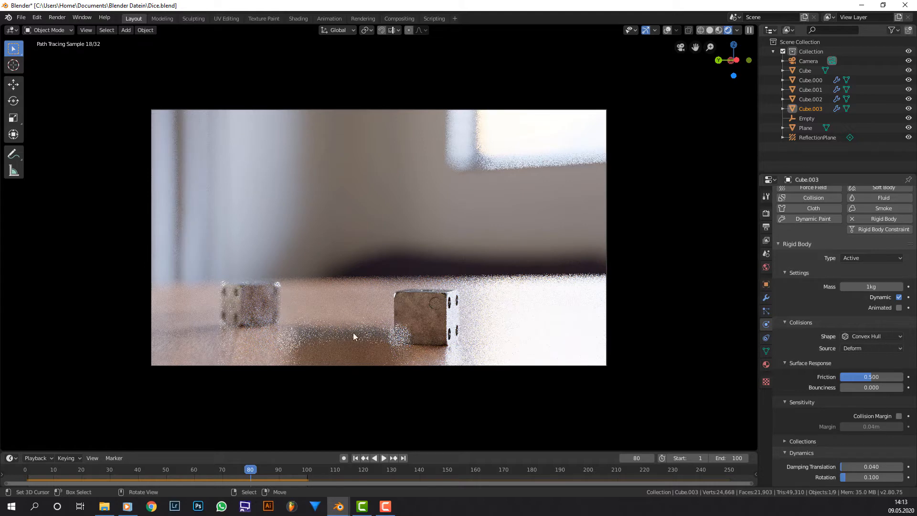
pyautogui.click(710, 30)
# Create a new General project, discarding the unsaved changes to the dice scene.
pyautogui.click(21, 18)
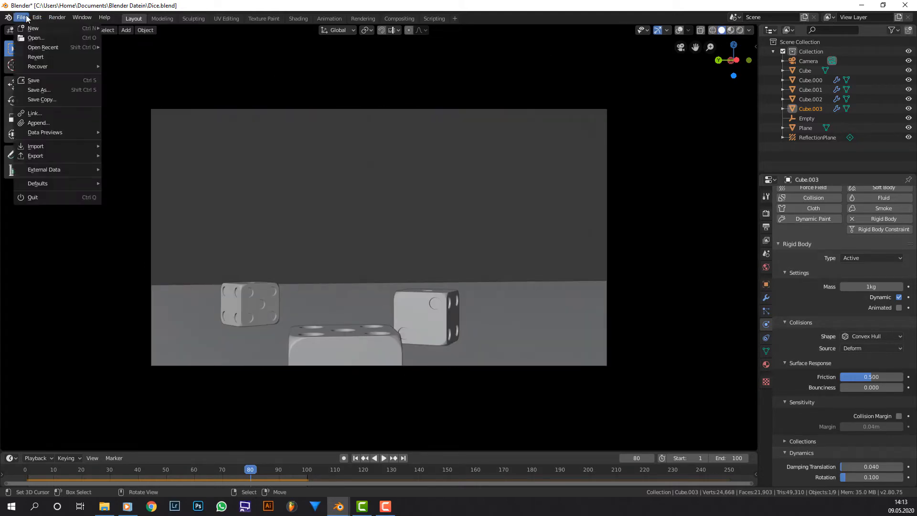
pyautogui.moveTo(30, 47)
pyautogui.click(117, 30)
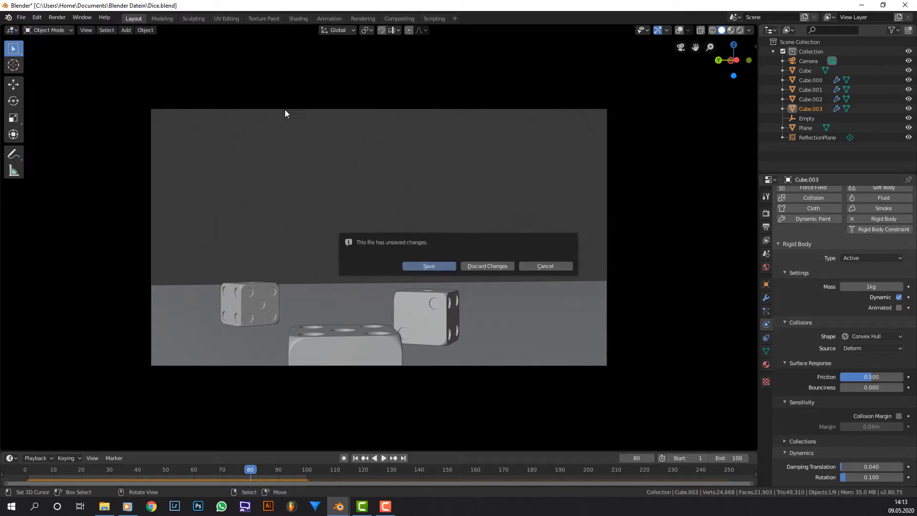
pyautogui.click(481, 266)
# Delete the default light from the new scene.
pyautogui.moveTo(478, 198); pyautogui.dragTo(523, 101, button='middle')
pyautogui.click(523, 100)
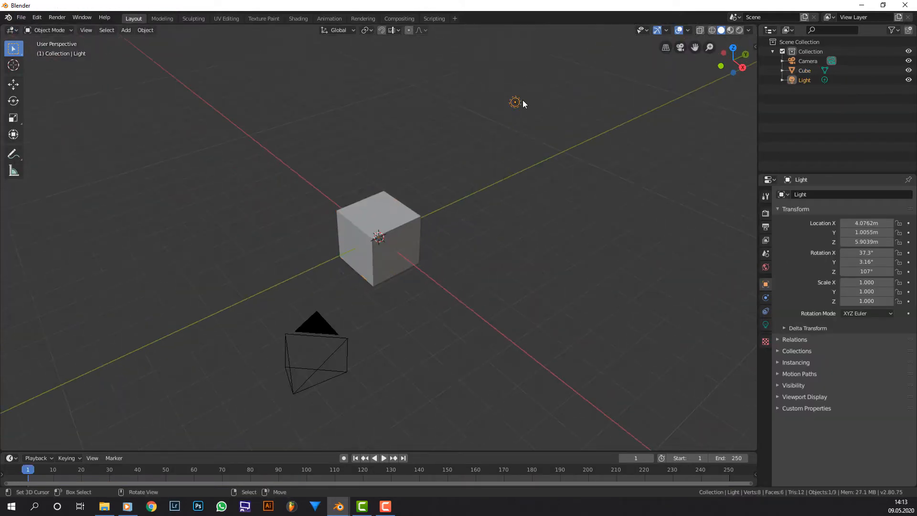
pyautogui.press('x')
pyautogui.click(523, 100)
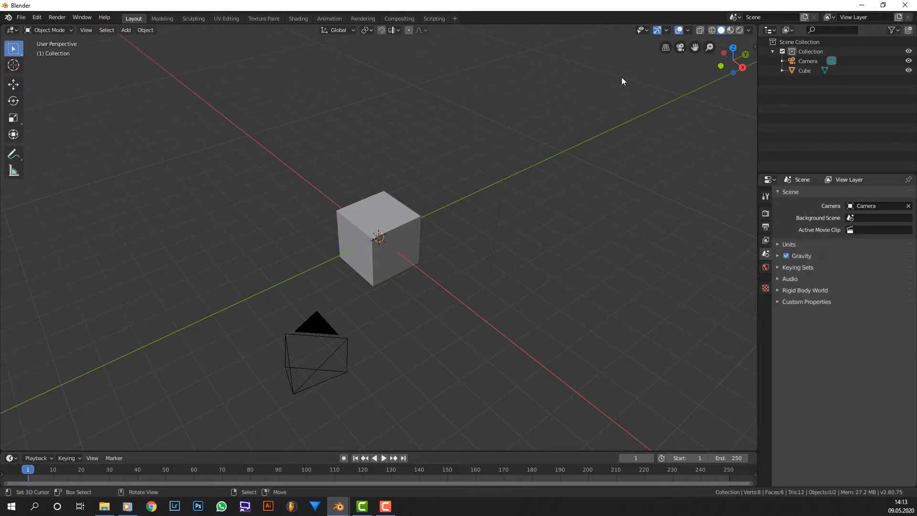
# Start the Shortcut VUr key display from the viewport sidebar.
pyautogui.click(754, 46)
pyautogui.click(753, 108)
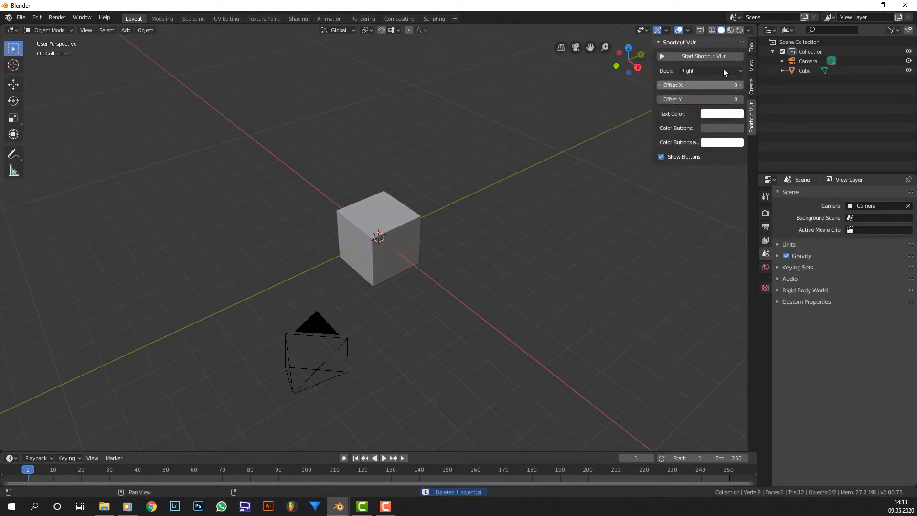
pyautogui.click(721, 57)
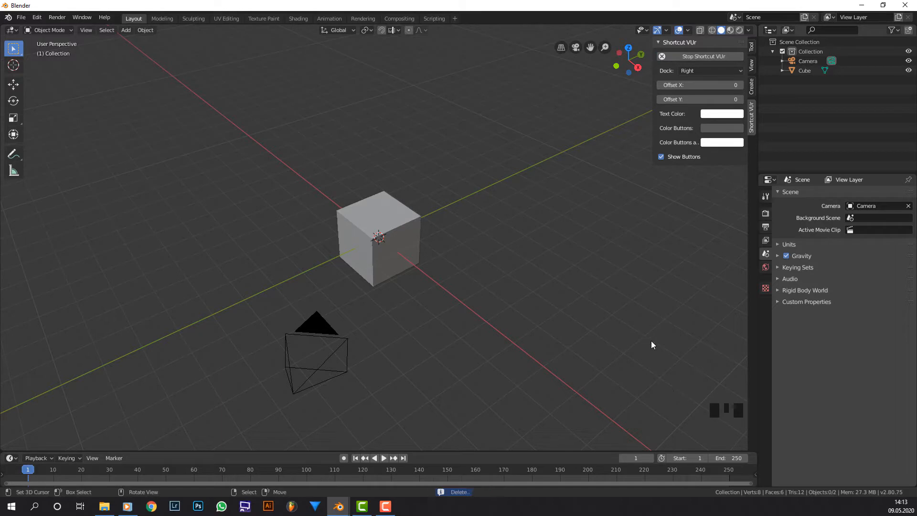
# Place the 3D cursor beside the cube and snap it back to the world origin.
pyautogui.moveTo(644, 316); pyautogui.dragTo(596, 290, button='middle')
pyautogui.scroll(2, 550, 276)
pyautogui.moveTo(704, 323); pyautogui.dragTo(644, 314, button='middle')
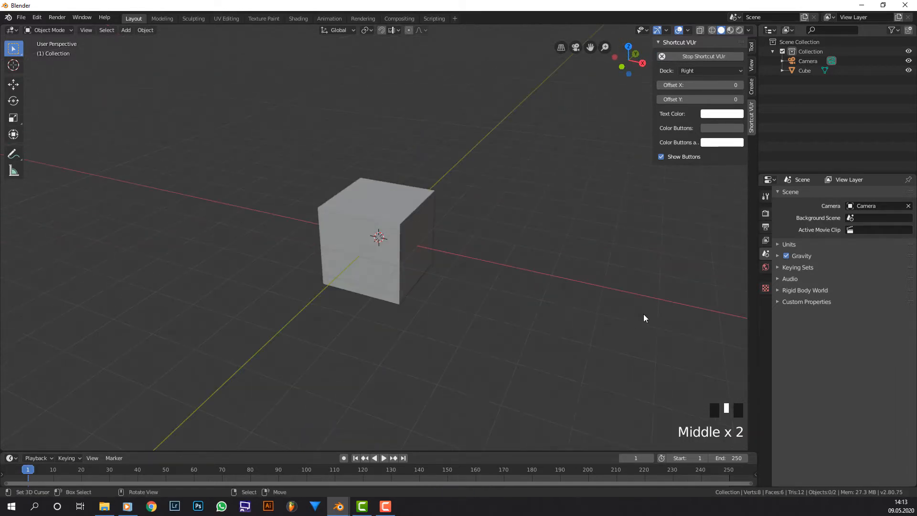
pyautogui.rightClick(644, 314)
pyautogui.click(486, 286)
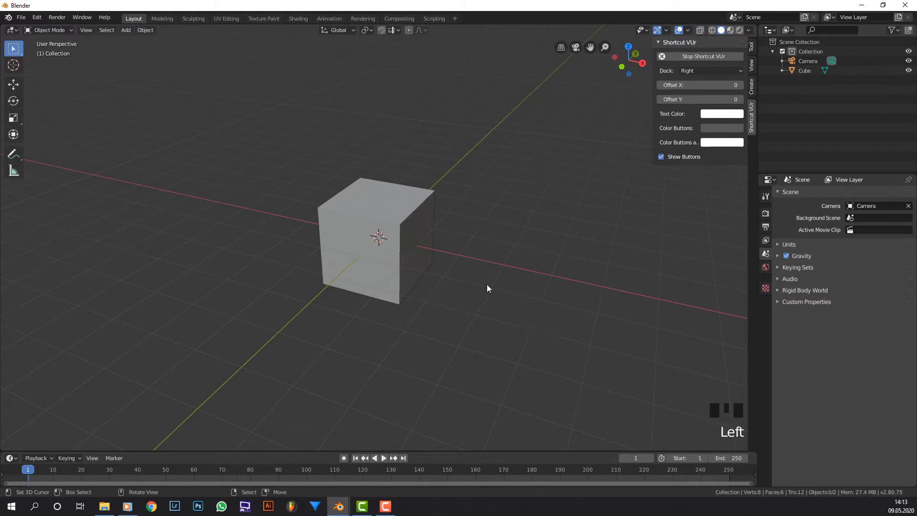
pyautogui.click(504, 286)
pyautogui.moveTo(538, 300); pyautogui.dragTo(574, 294, button='middle')
pyautogui.scroll(-1, 571, 294)
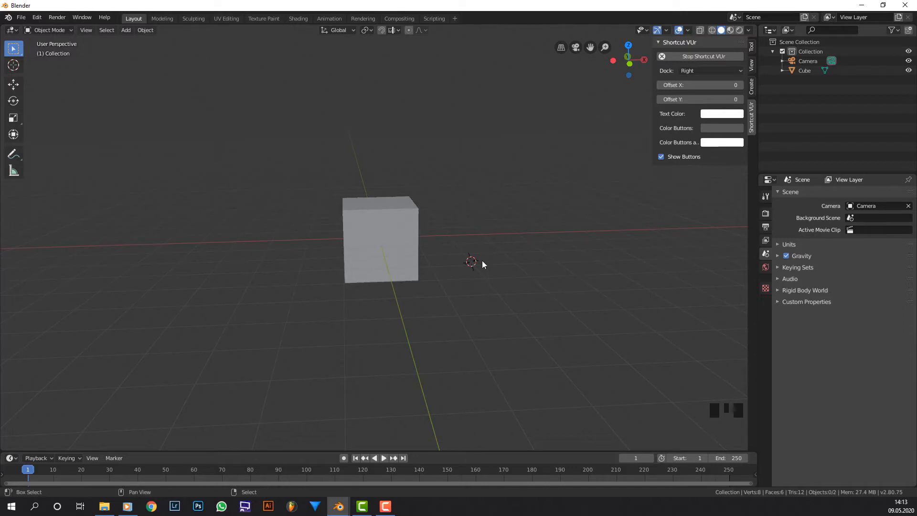
pyautogui.hotkey('shift', 's')
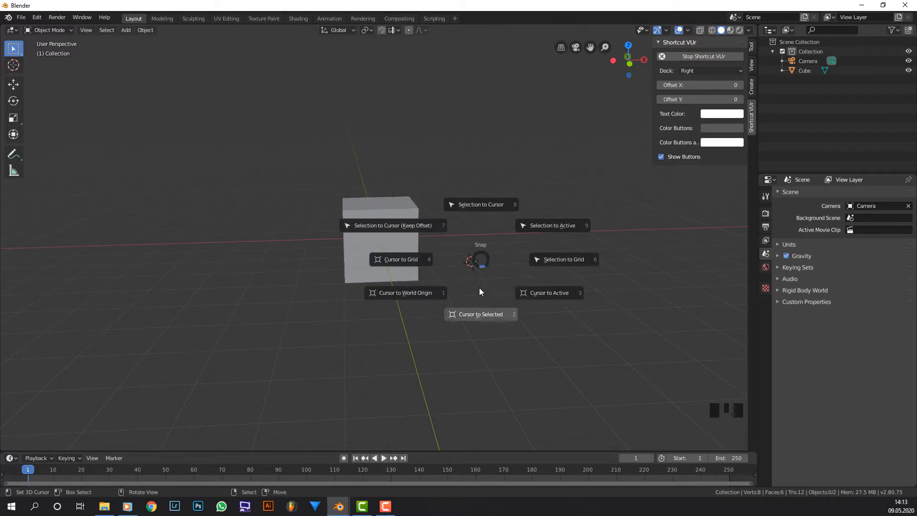
pyautogui.click(430, 291)
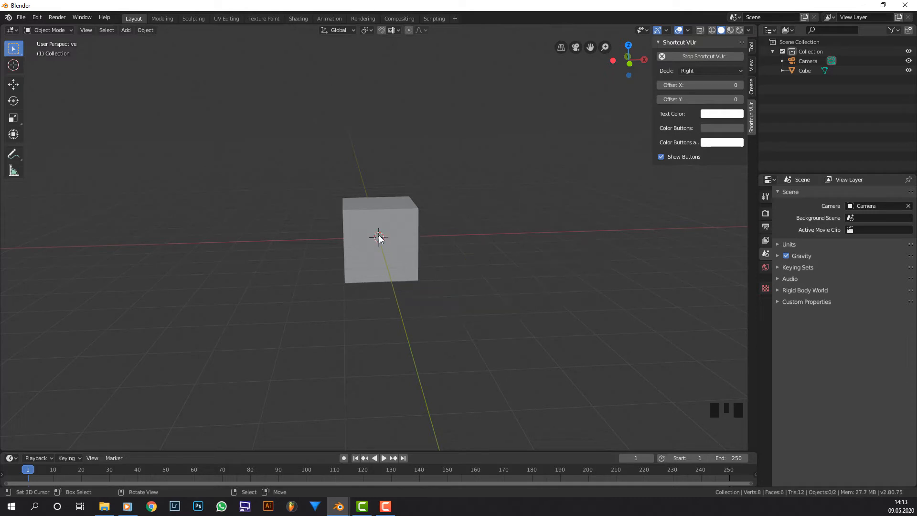
# In Edit Mode, select the whole cube and bevel only its vertices with 6 segments and a width of about 0.3 m.
pyautogui.scroll(4, 474, 211)
pyautogui.moveTo(474, 211); pyautogui.dragTo(415, 195, button='middle')
pyautogui.scroll(2, 406, 209)
pyautogui.rightClick(405, 208)
pyautogui.press('Tab')
pyautogui.press('a')
pyautogui.press('a')
pyautogui.press('a')
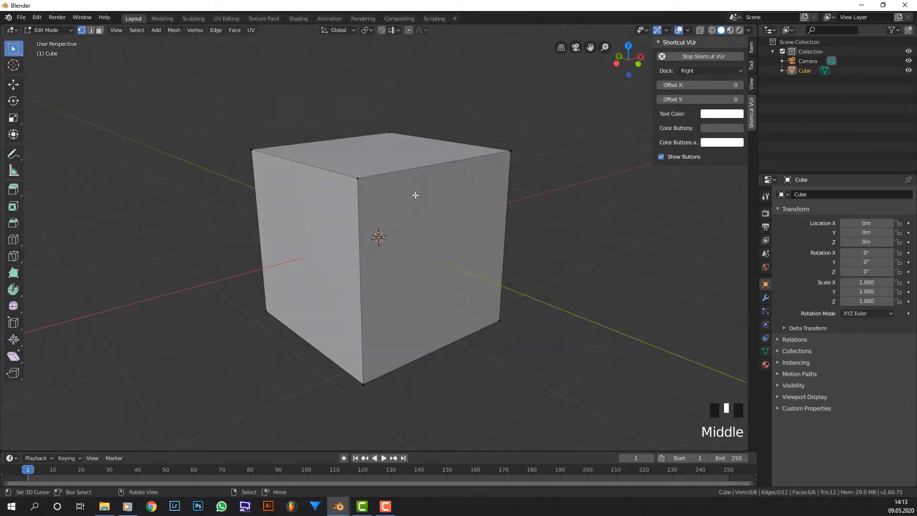
pyautogui.press('a')
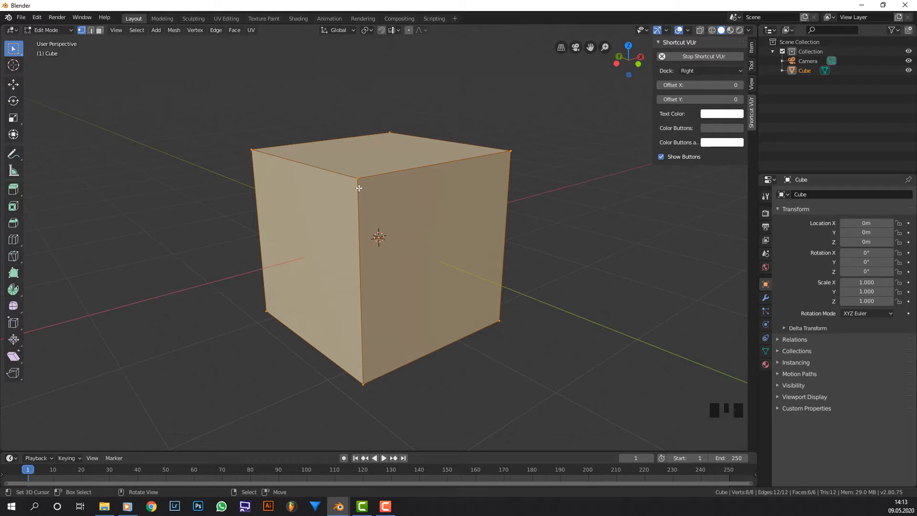
pyautogui.hotkey('ctrl', 'shift', 'b')
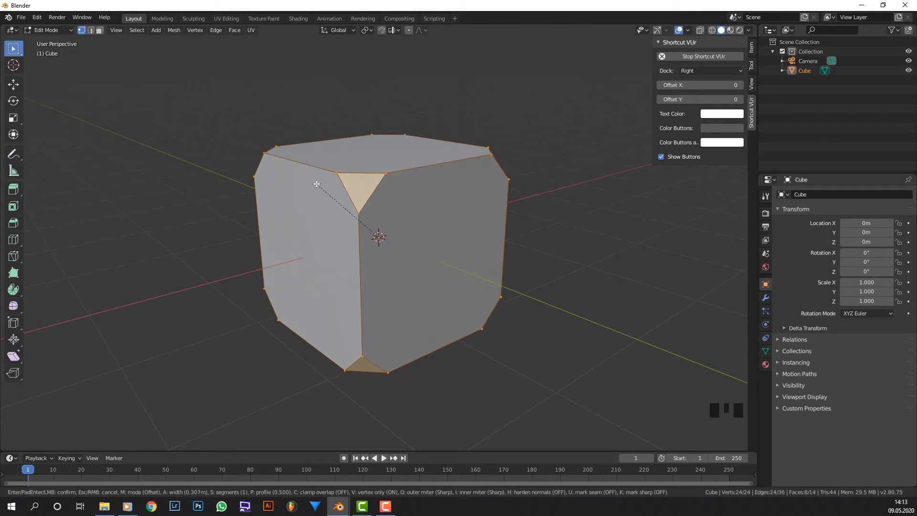
pyautogui.scroll(3, 319, 187)
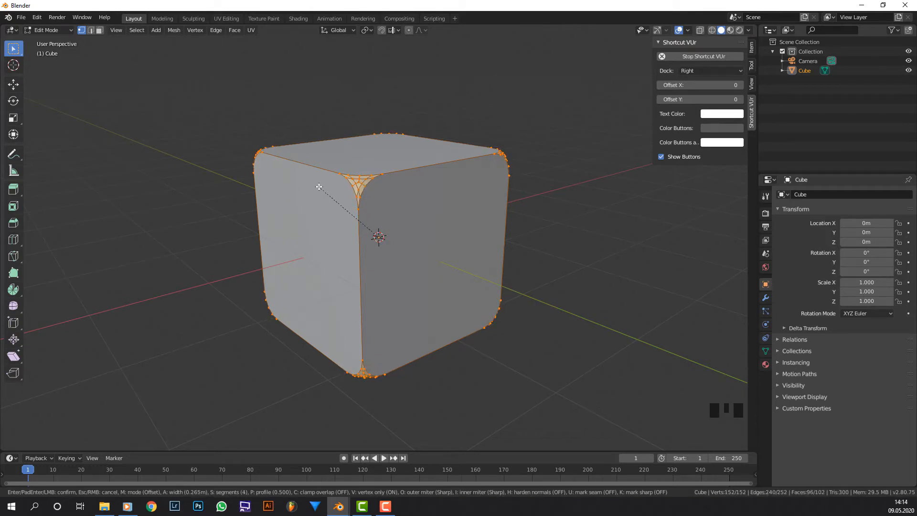
pyautogui.scroll(-3, 319, 187)
pyautogui.scroll(4, 320, 186)
pyautogui.scroll(-4, 319, 187)
pyautogui.scroll(4, 320, 187)
pyautogui.scroll(-3, 319, 187)
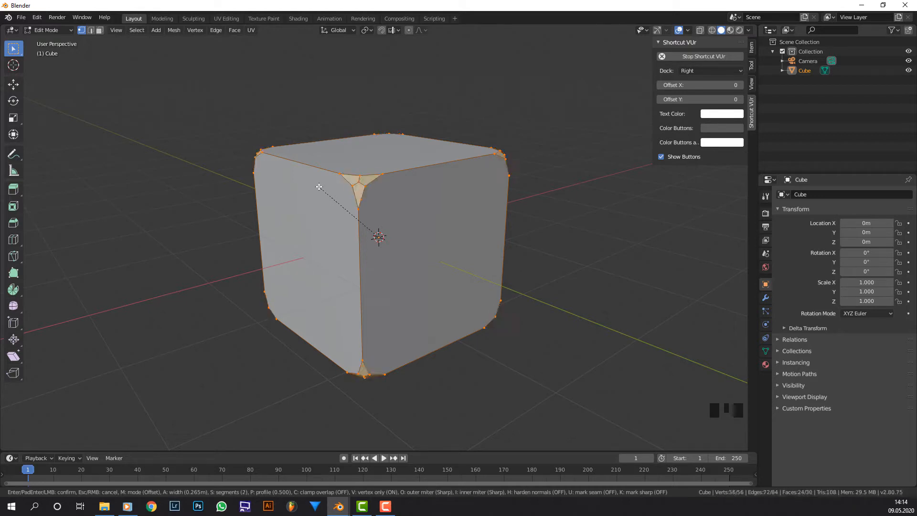
pyautogui.scroll(-1, 320, 187)
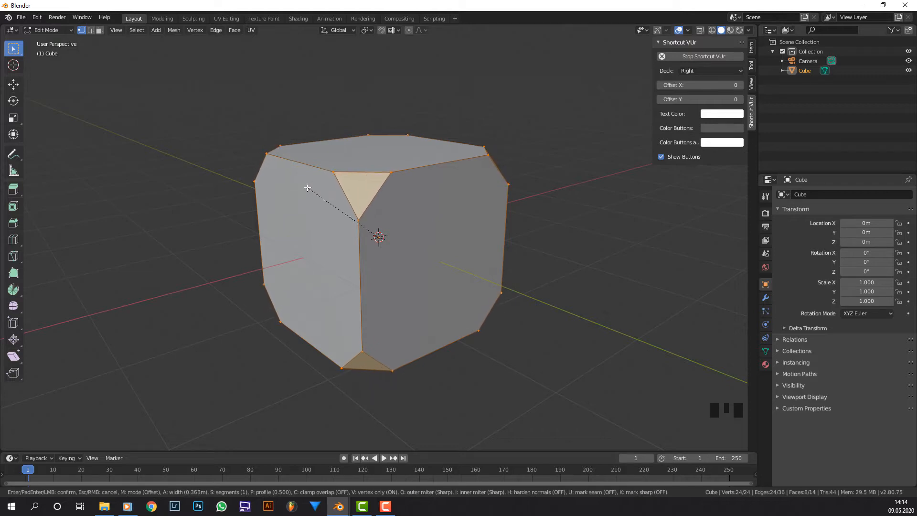
pyautogui.scroll(3, 310, 187)
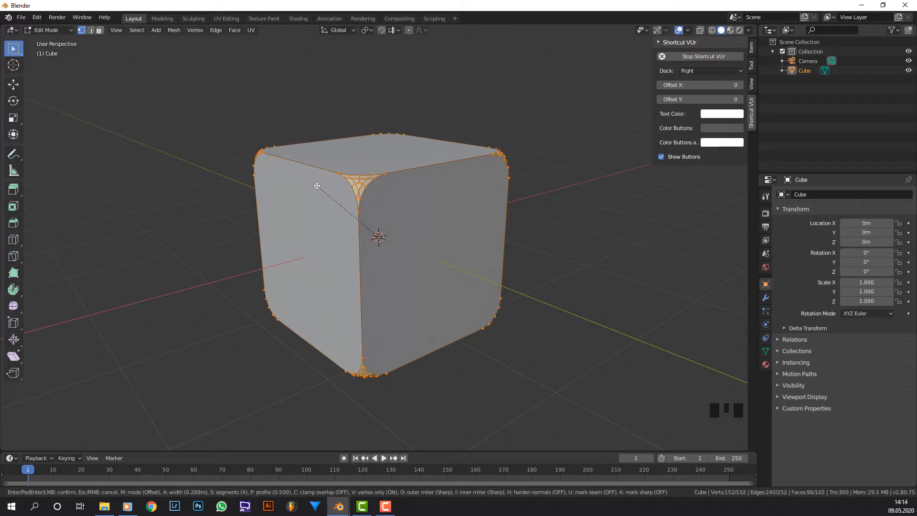
pyautogui.scroll(2, 315, 186)
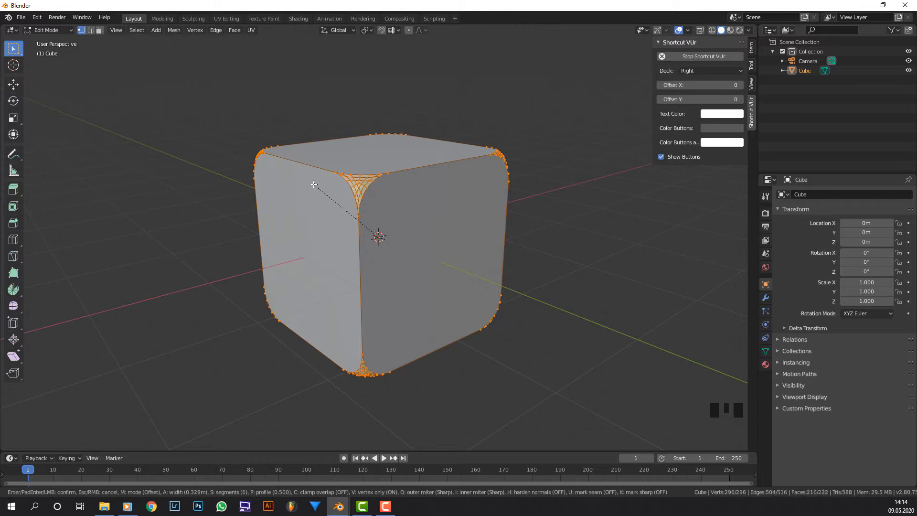
pyautogui.click(322, 179)
# Switch to face selection and select only the cube's six large flat faces.
pyautogui.moveTo(363, 182); pyautogui.dragTo(366, 210, button='middle')
pyautogui.click(99, 30)
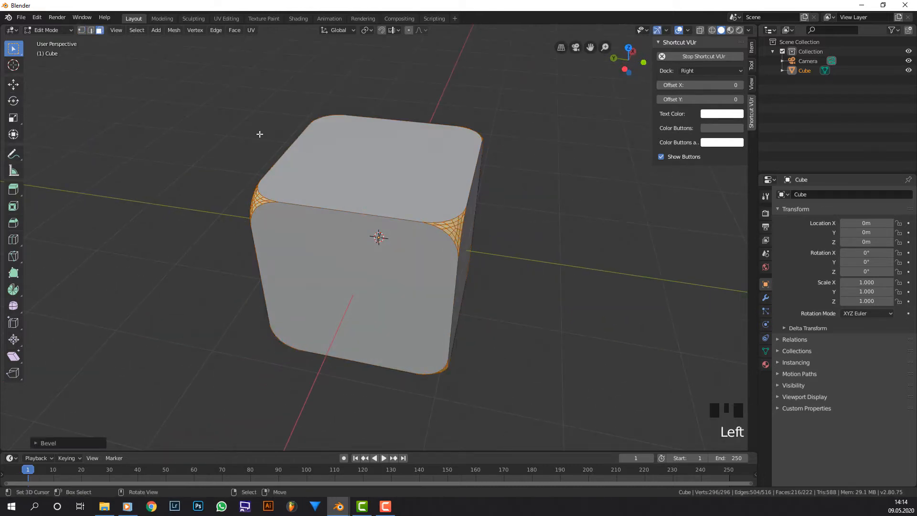
pyautogui.moveTo(259, 134); pyautogui.dragTo(256, 164, button='middle')
pyautogui.scroll(2, 287, 158)
pyautogui.scroll(-1, 287, 157)
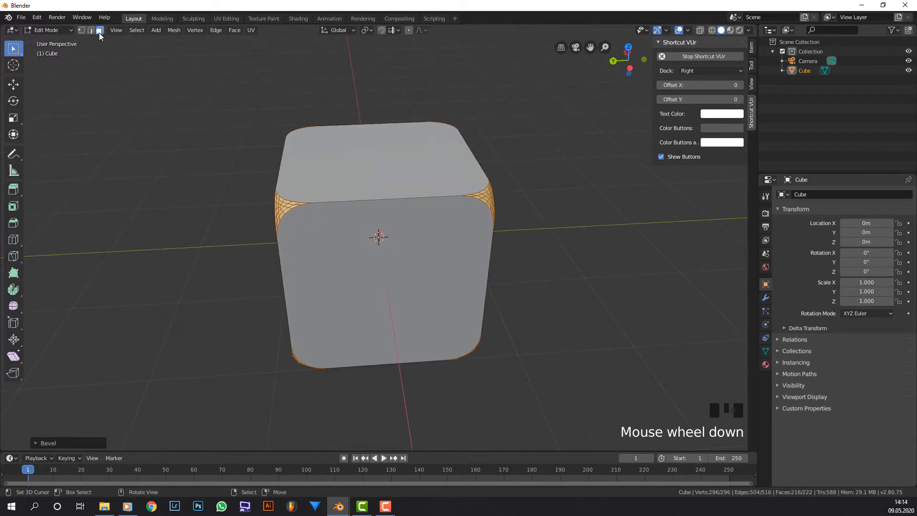
pyautogui.press('1')
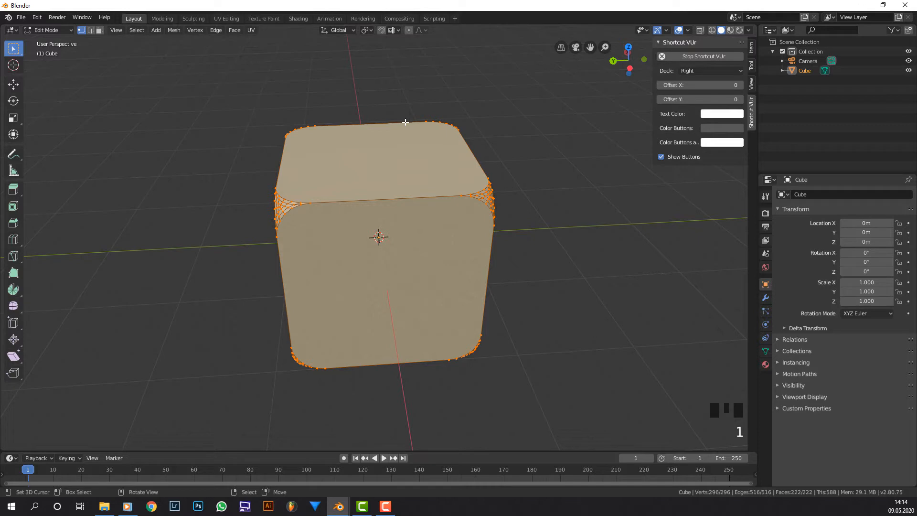
pyautogui.press('3')
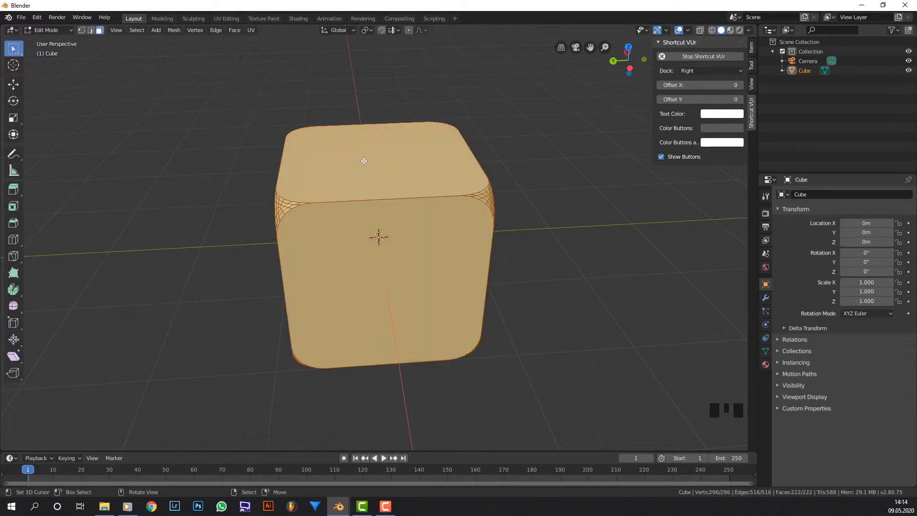
pyautogui.rightClick(414, 148)
pyautogui.moveTo(414, 148); pyautogui.dragTo(382, 154, button='middle')
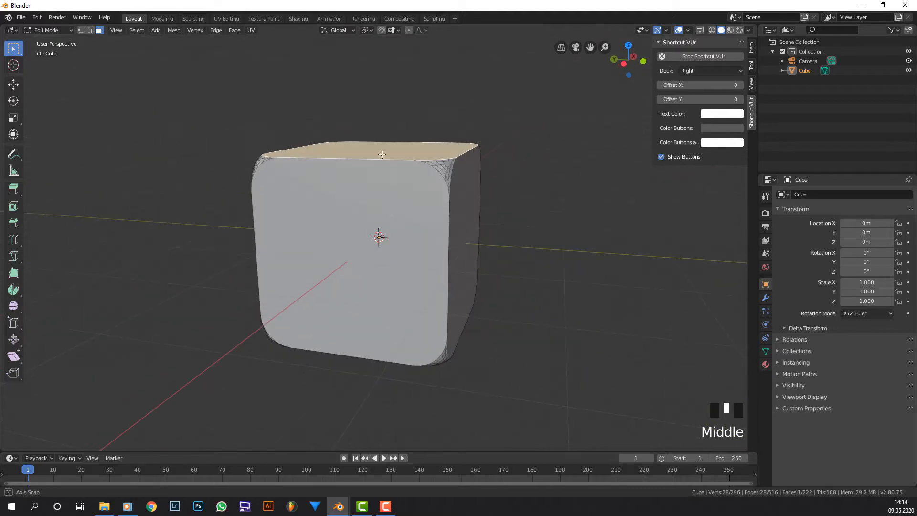
pyautogui.keyDown('shift'); pyautogui.rightClick(432, 206); pyautogui.keyUp('shift')
pyautogui.keyDown('shift'); pyautogui.rightClick(432, 206); pyautogui.keyUp('shift')
pyautogui.moveTo(433, 206); pyautogui.dragTo(392, 262, button='middle')
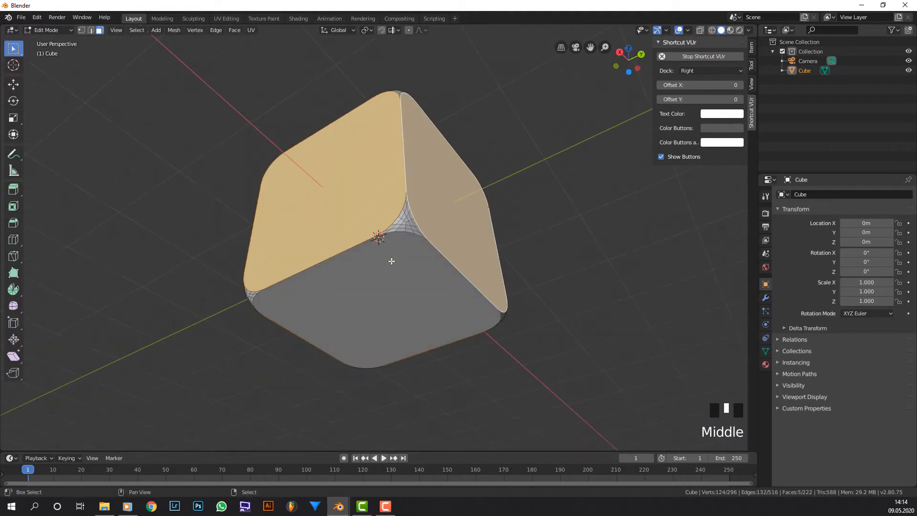
pyautogui.keyDown('shift'); pyautogui.rightClick(391, 261); pyautogui.keyUp('shift')
pyautogui.moveTo(379, 152); pyautogui.dragTo(401, 164, button='middle')
pyautogui.scroll(2, 401, 173)
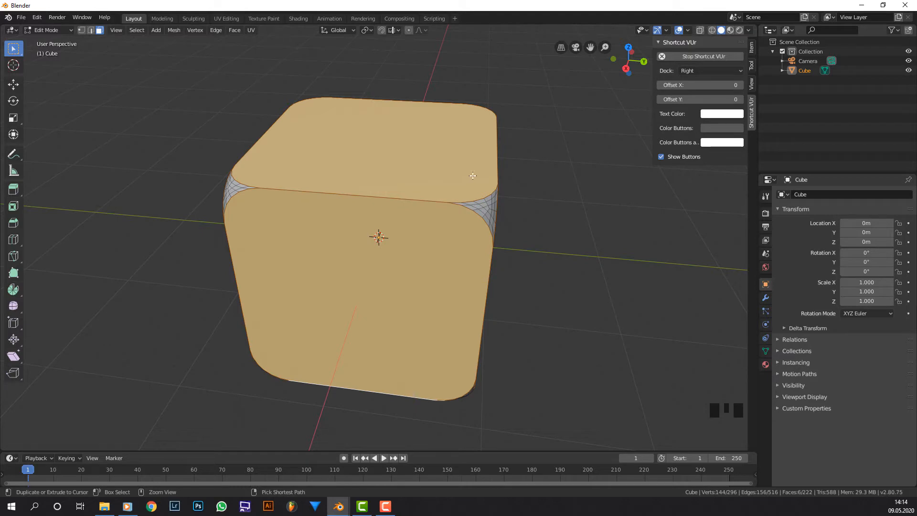
pyautogui.hotkey('ctrl', 'b')
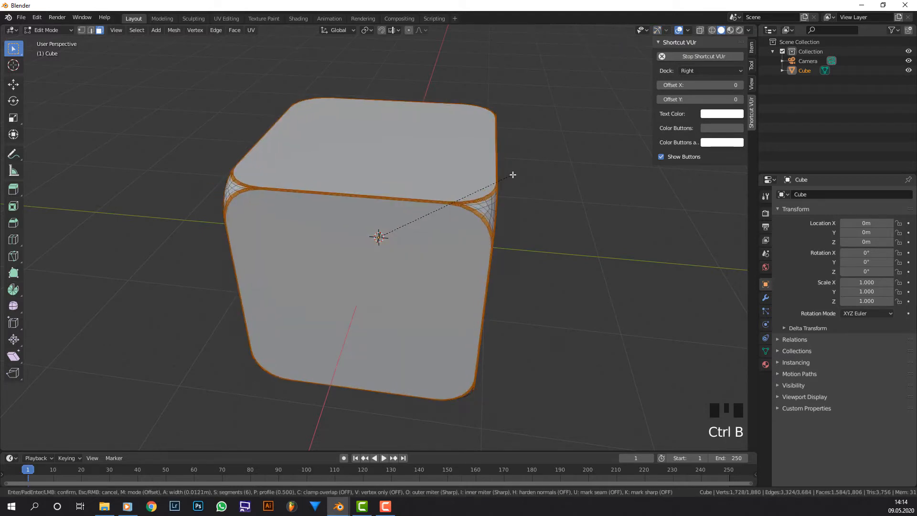
pyautogui.scroll(-4, 513, 175)
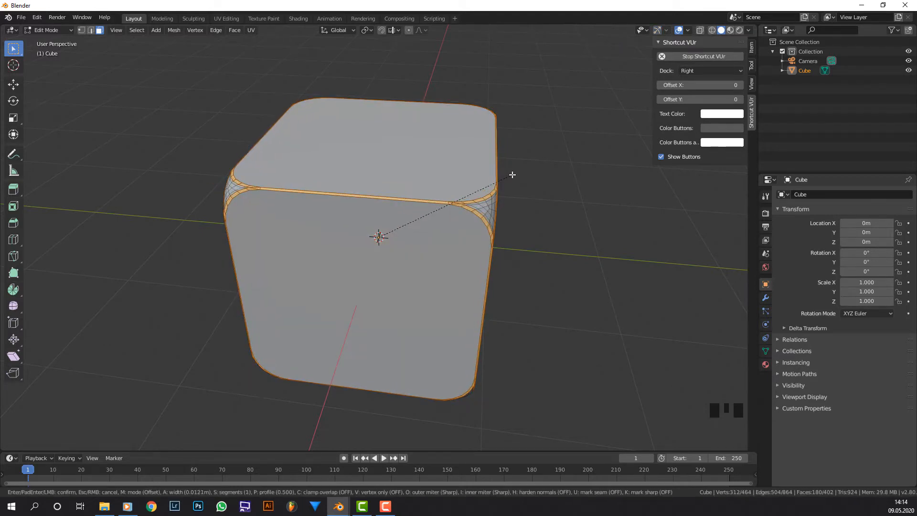
pyautogui.rightClick(512, 174)
# Bevel the edges around the six selected faces with 3 segments and a width of about 0.007 m.
pyautogui.scroll(2, 511, 174)
pyautogui.moveTo(512, 174); pyautogui.dragTo(501, 173, button='middle')
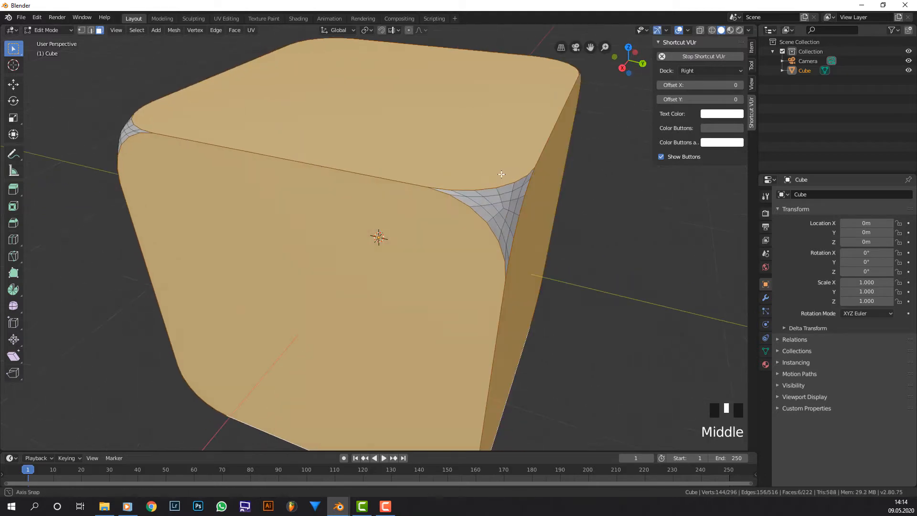
pyautogui.hotkey('ctrl', 'b')
pyautogui.scroll(-5, 504, 174)
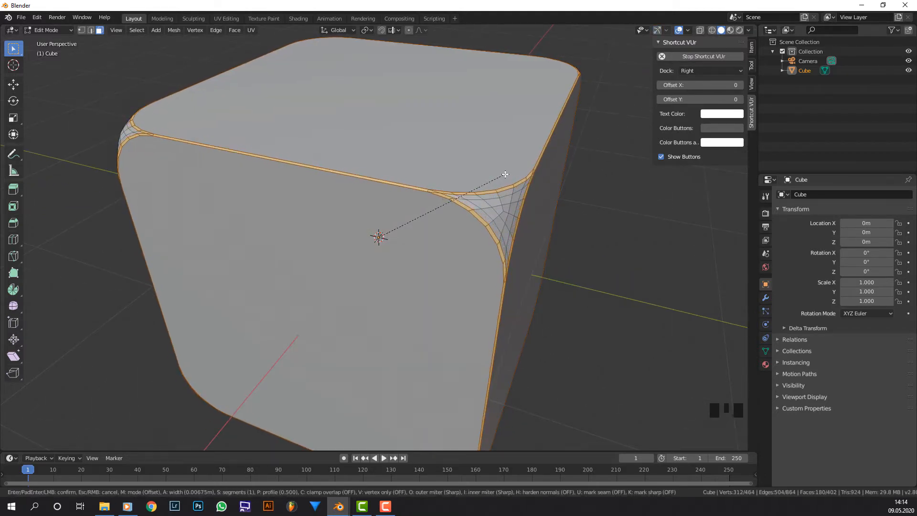
pyautogui.scroll(2, 505, 174)
pyautogui.click(506, 175)
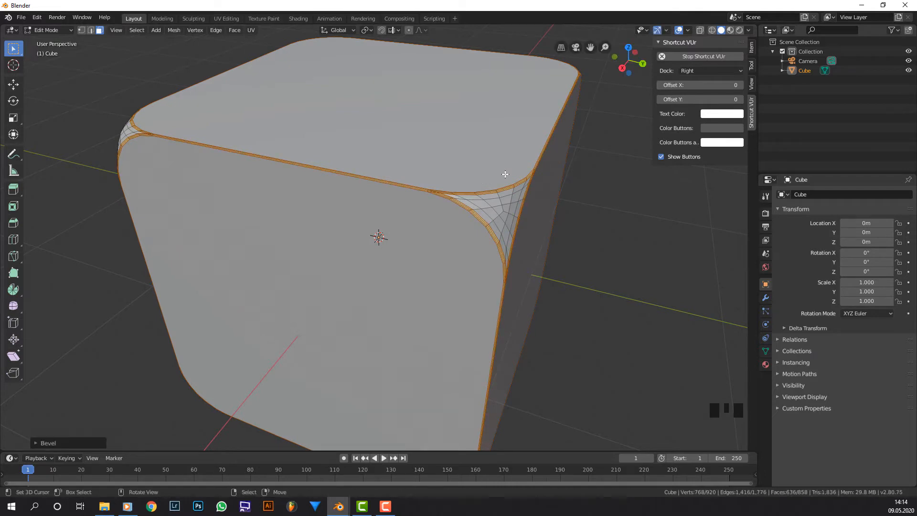
# Return to Object Mode and apply Shade Smooth to the cube.
pyautogui.press('Tab')
pyautogui.moveTo(523, 169); pyautogui.dragTo(500, 158, button='middle')
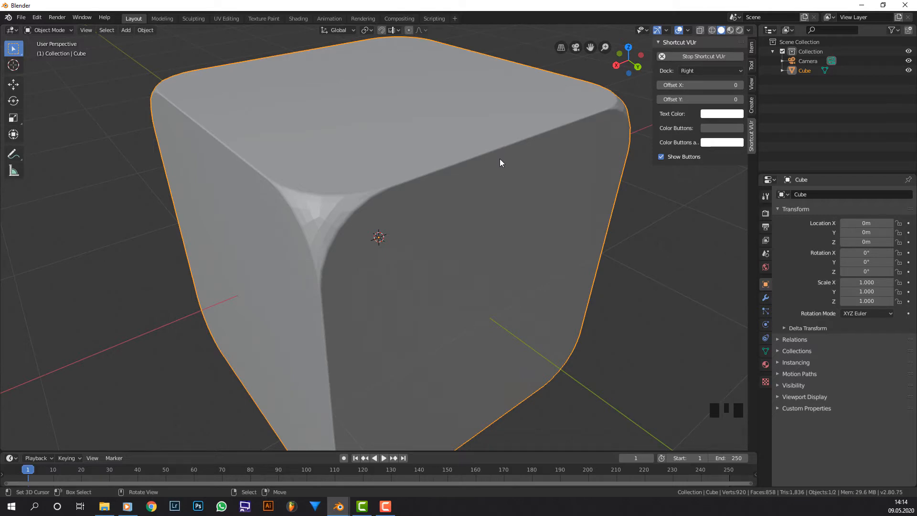
pyautogui.press('w')
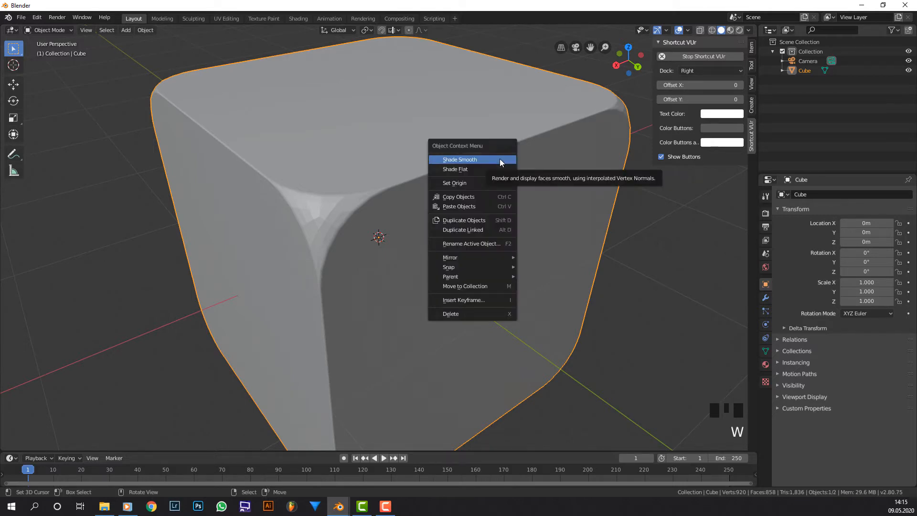
pyautogui.click(499, 158)
# Enable Auto Smooth for the cube's mesh normals.
pyautogui.moveTo(506, 153); pyautogui.dragTo(344, 188, button='middle')
pyautogui.scroll(-2, 535, 136)
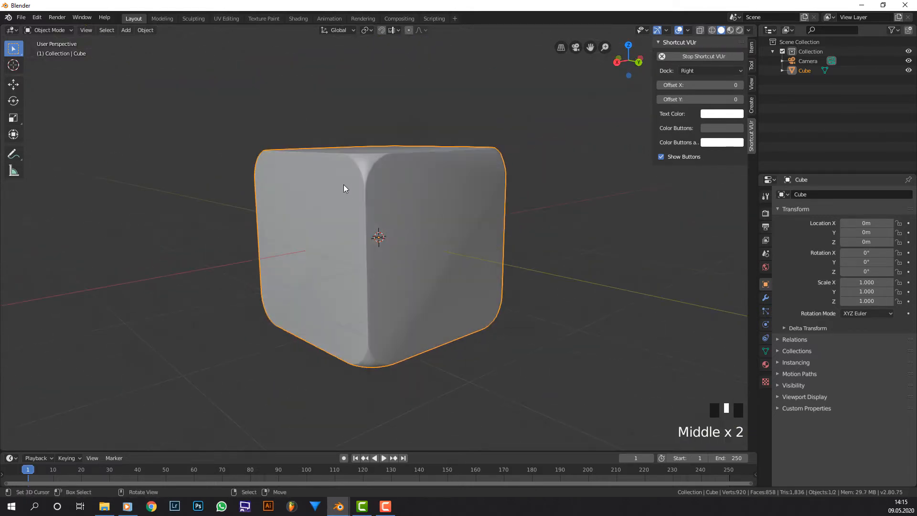
pyautogui.moveTo(555, 173); pyautogui.dragTo(498, 193, button='middle')
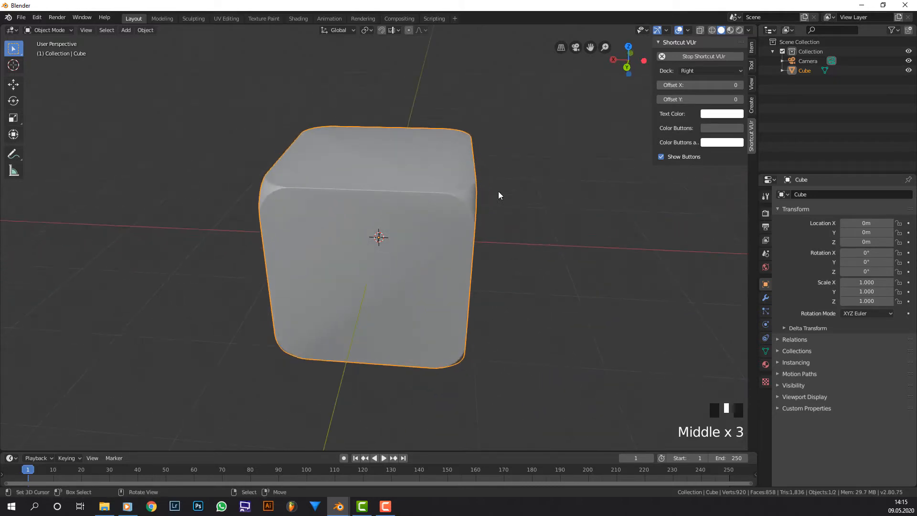
pyautogui.scroll(2, 497, 192)
pyautogui.moveTo(548, 169); pyautogui.dragTo(710, 301, button='middle')
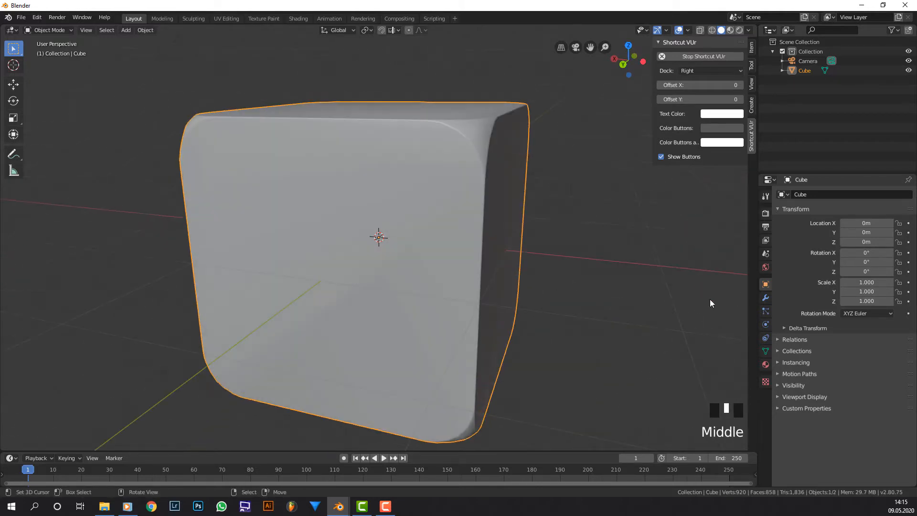
pyautogui.click(766, 351)
pyautogui.click(800, 358)
pyautogui.click(795, 369)
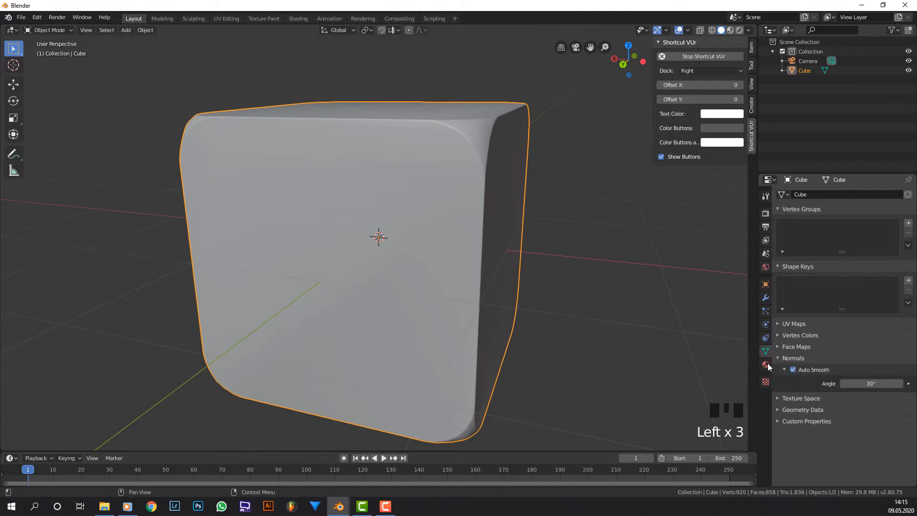
# Try a Weighted Normal modifier on the cube and remove it again.
pyautogui.moveTo(525, 310)
pyautogui.mouseDown(button='middle')
pyautogui.moveTo(563, 321)
pyautogui.moveTo(497, 293)
pyautogui.mouseUp(button='middle')
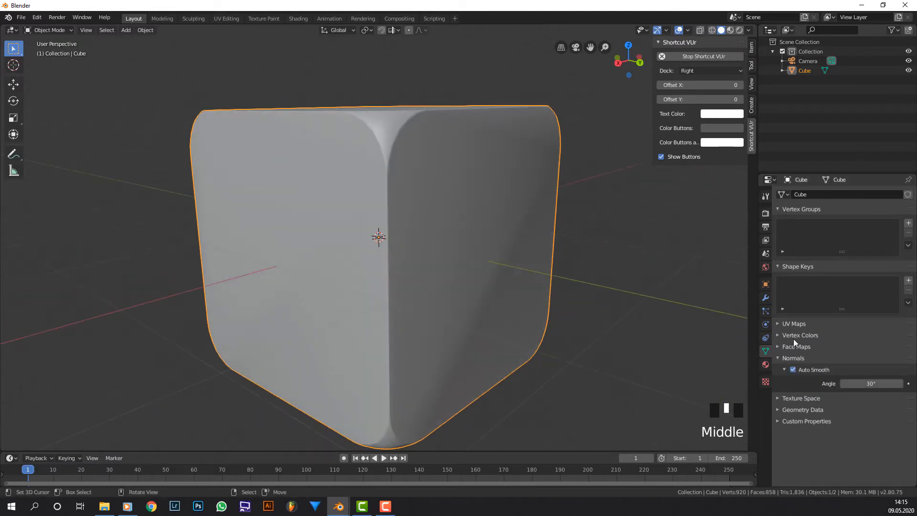
pyautogui.click(779, 358)
pyautogui.click(766, 298)
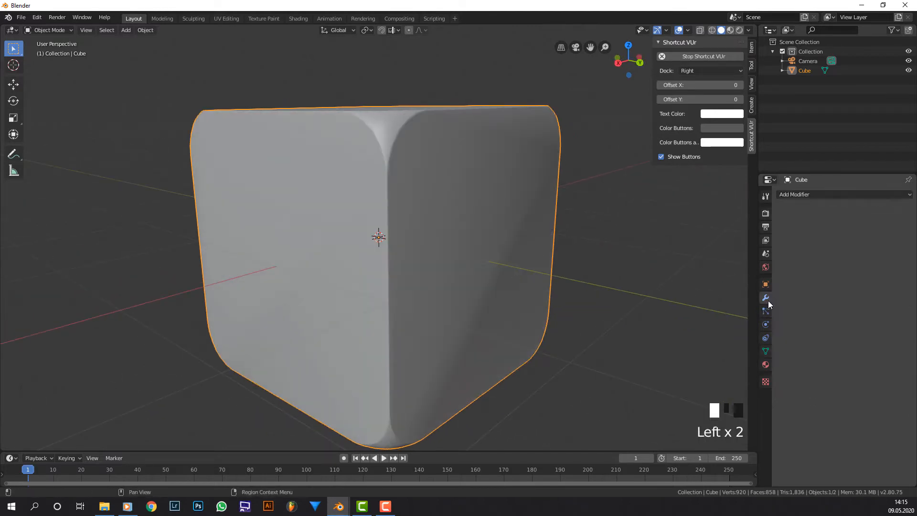
pyautogui.click(808, 195)
pyautogui.click(677, 259)
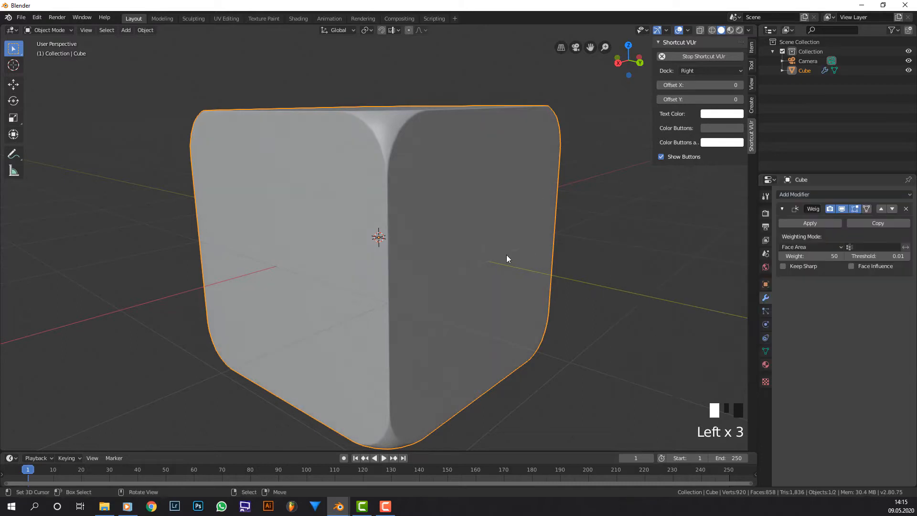
pyautogui.click(906, 209)
pyautogui.moveTo(396, 311); pyautogui.dragTo(611, 254, button='middle')
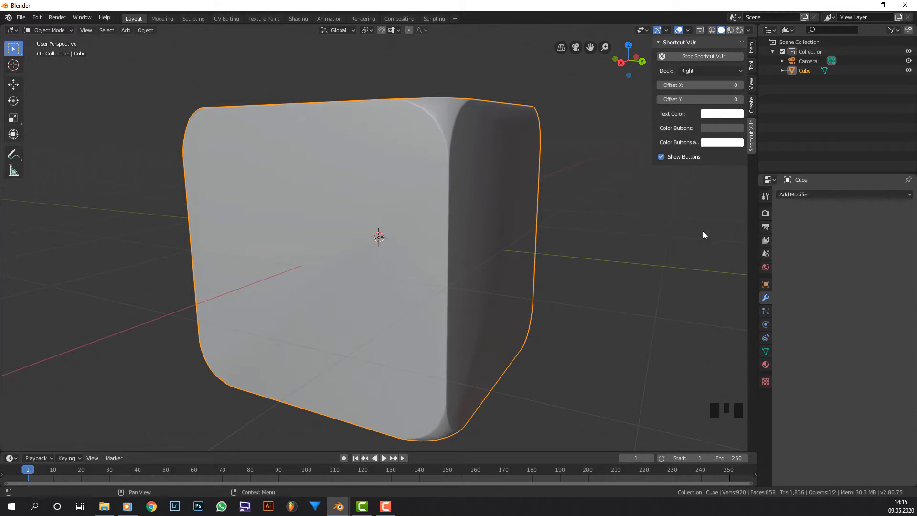
pyautogui.moveTo(526, 193); pyautogui.dragTo(359, 140, button='middle')
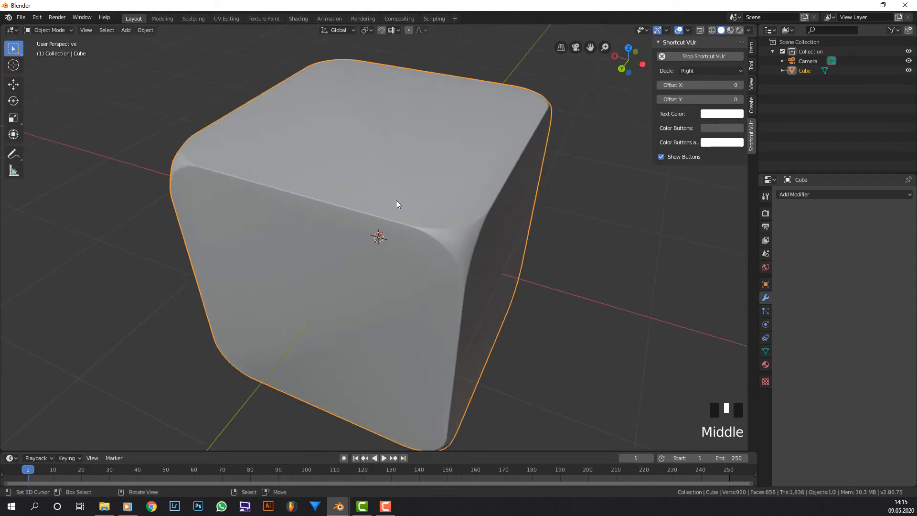
# In front view, add a mesh cylinder at the cube's centre and rotate it 90° about the X axis.
pyautogui.press('KP_1')
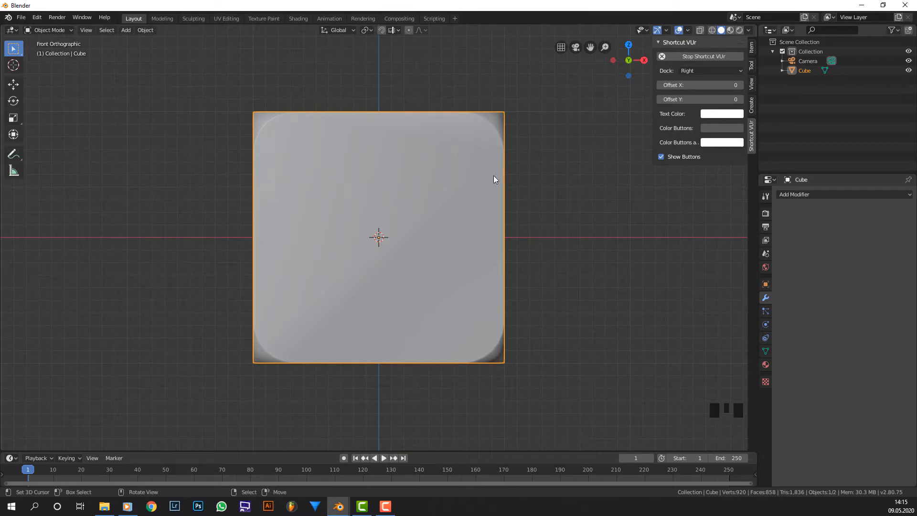
pyautogui.hotkey('shift', 'a')
pyautogui.moveTo(467, 188)
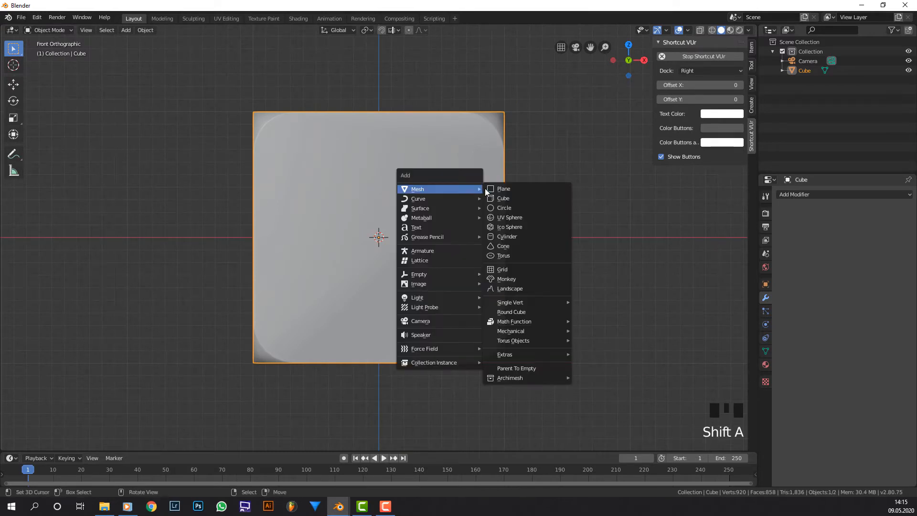
pyautogui.click(527, 237)
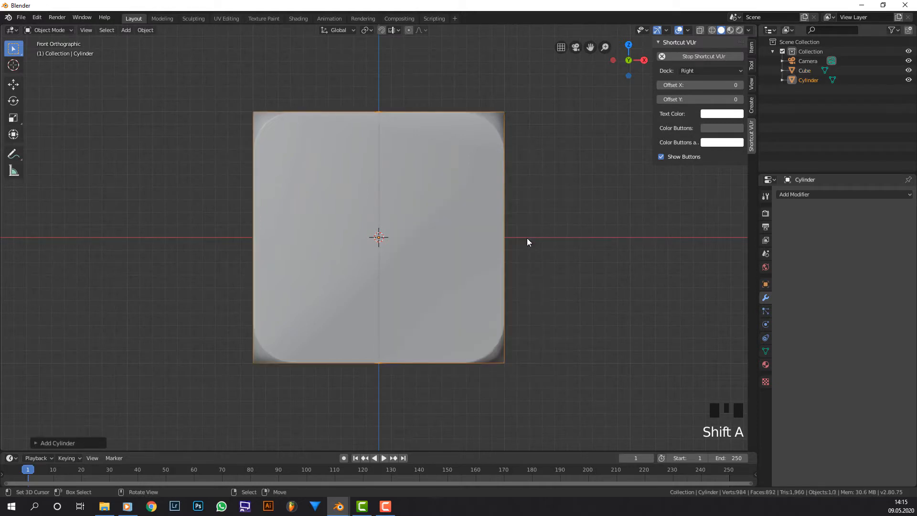
pyautogui.write('rx90')
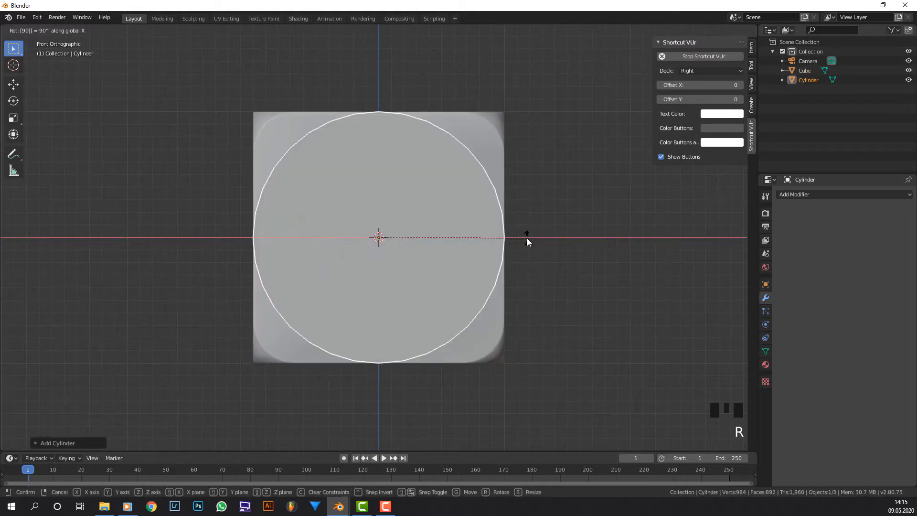
pyautogui.press('Return')
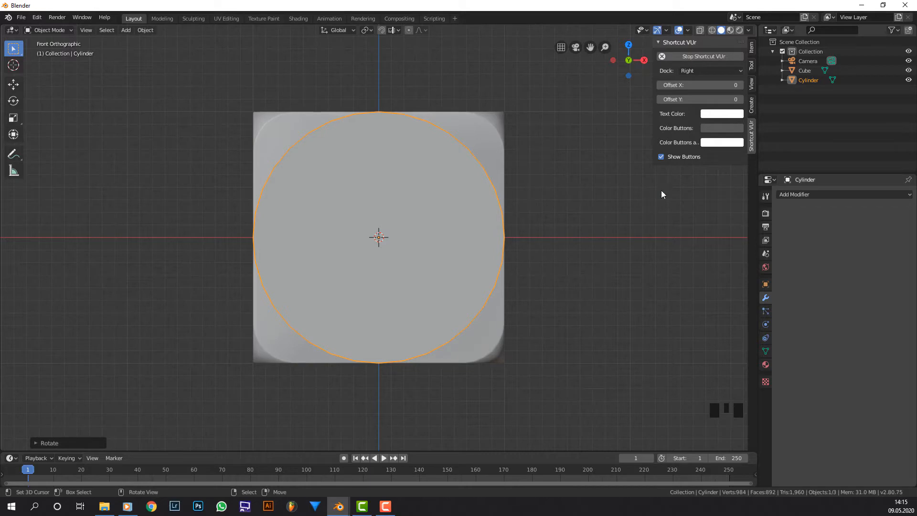
# Set the cylinder's dimensions to 0.4 m in X and Y and 0.2 m in Z.
pyautogui.click(751, 48)
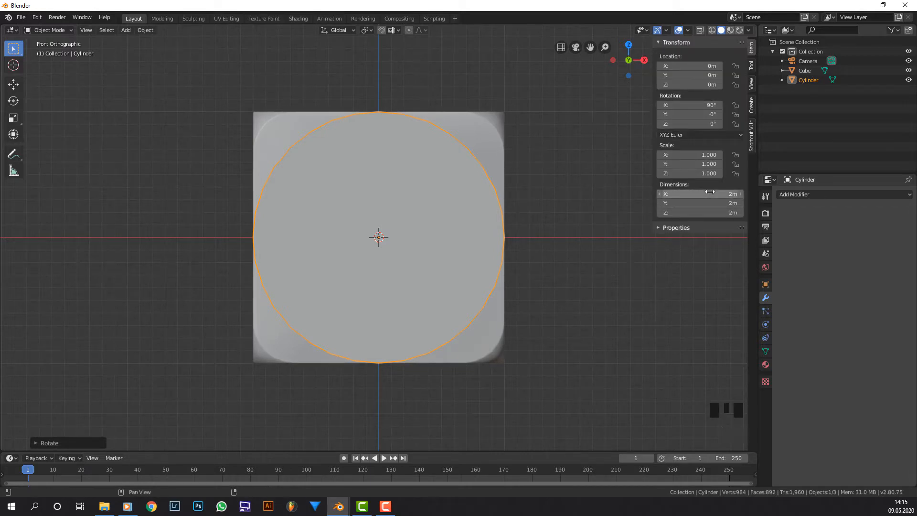
pyautogui.moveTo(710, 191); pyautogui.dragTo(710, 203)
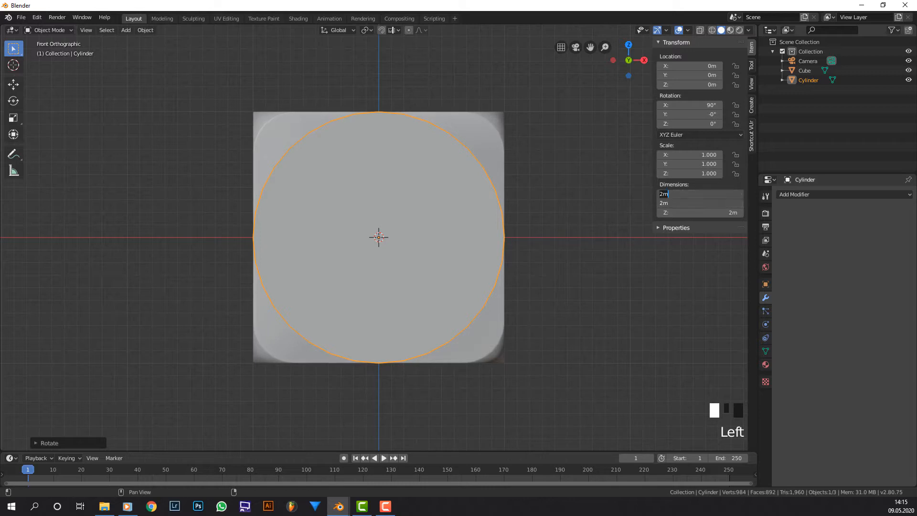
pyautogui.write('.4')
pyautogui.press('Return')
pyautogui.click(726, 215)
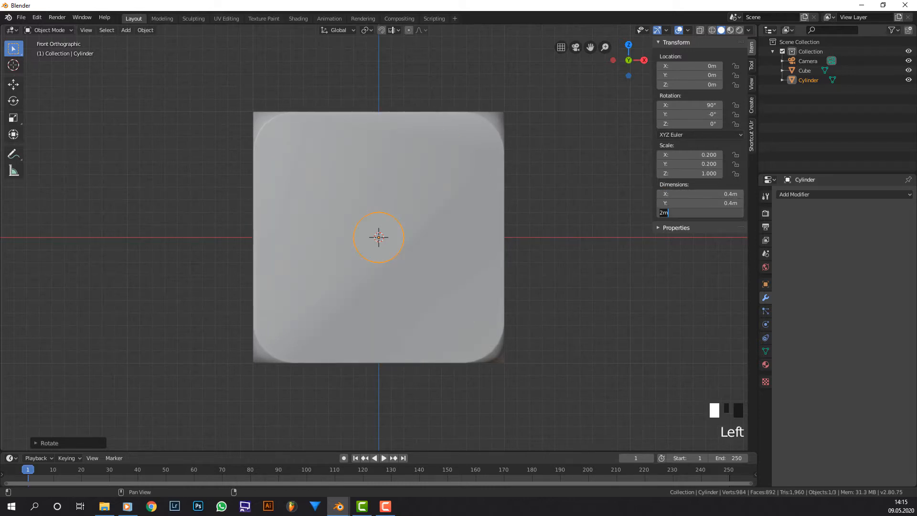
pyautogui.write('.2')
pyautogui.press('Return')
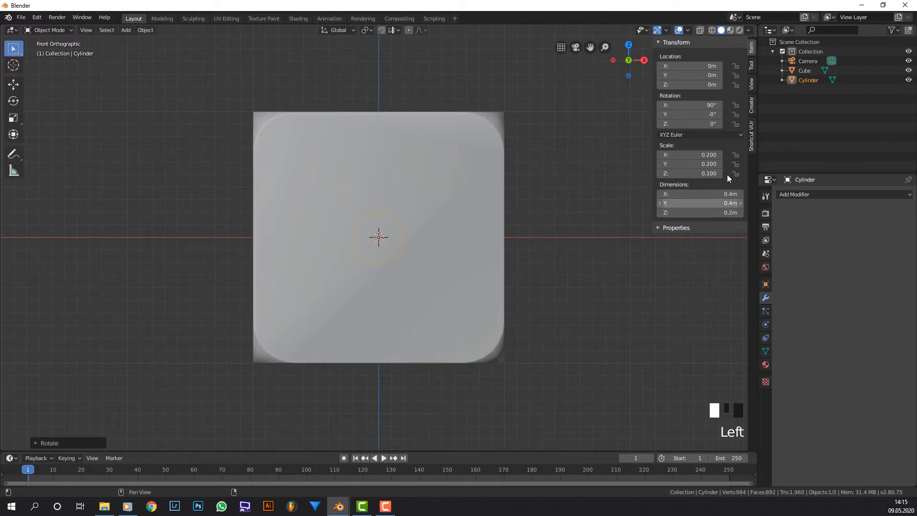
# In Edit Mode, move the cylinder's whole mesh along global Y to a local Z median of about 10.12 m, partly embedded in the cube's front face.
pyautogui.moveTo(548, 198); pyautogui.dragTo(508, 204, button='middle')
pyautogui.scroll(-1, 512, 208)
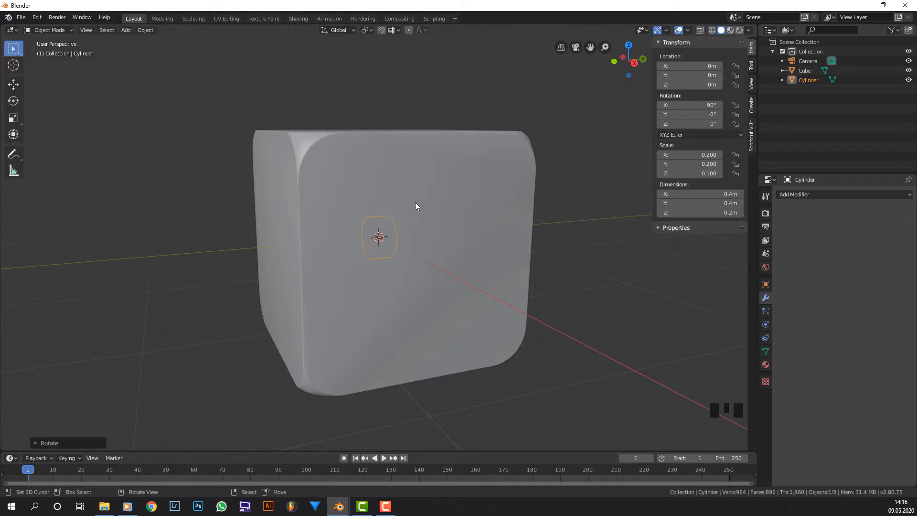
pyautogui.press('Tab')
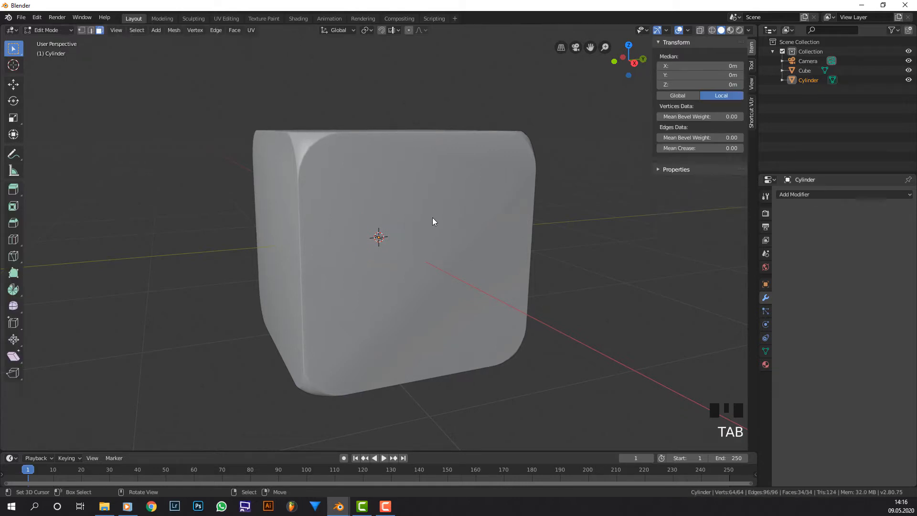
pyautogui.press('a')
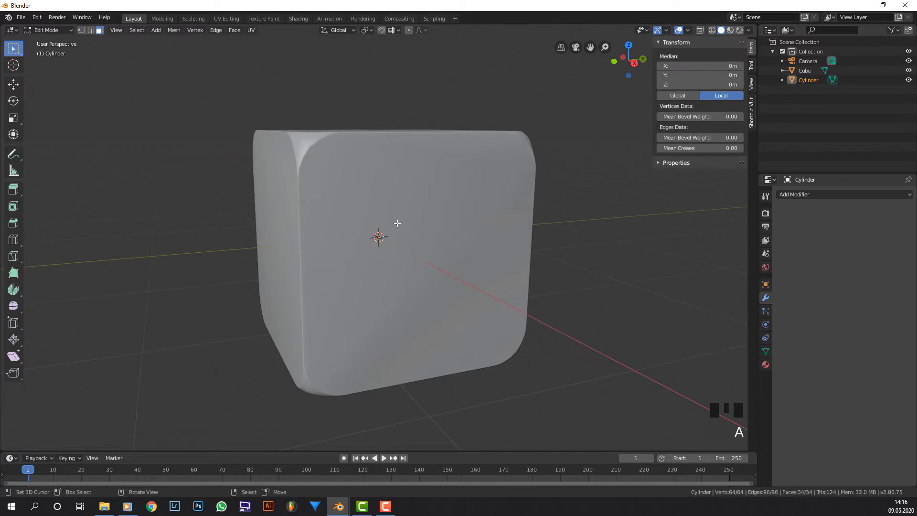
pyautogui.click(715, 32)
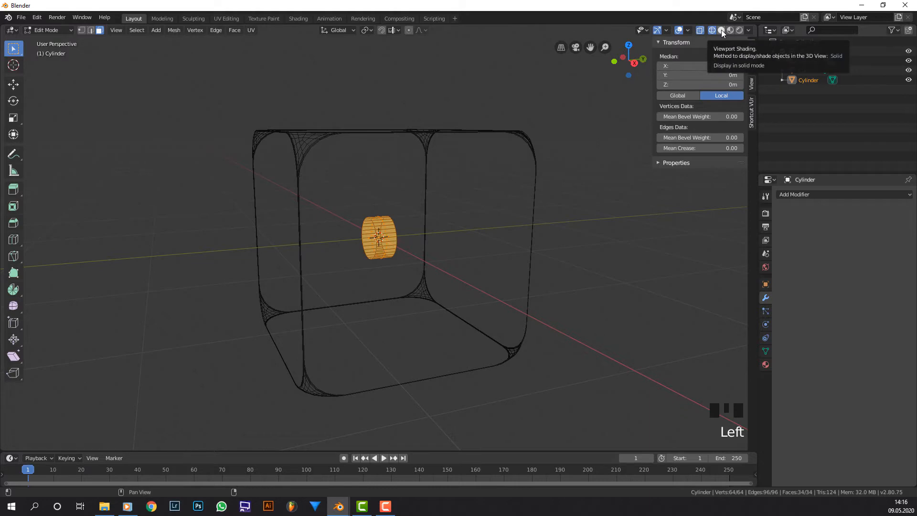
pyautogui.click(721, 30)
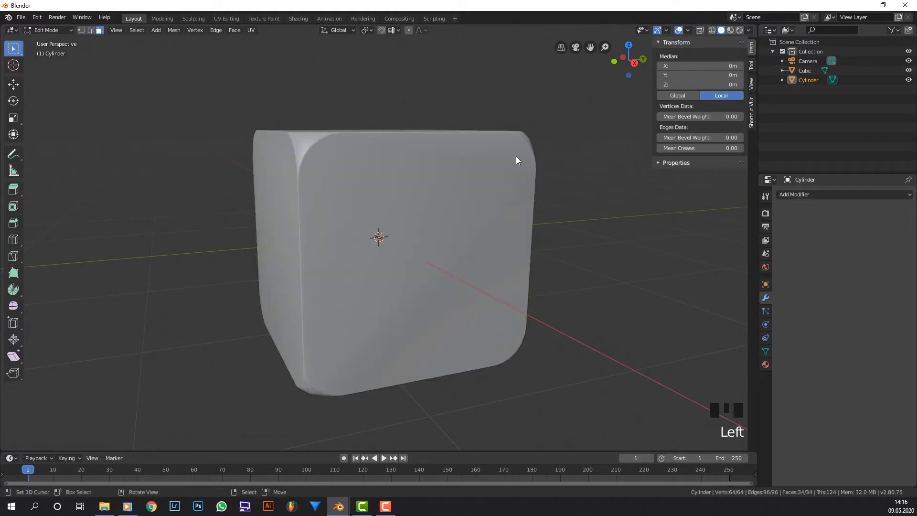
pyautogui.press('g')
pyautogui.press('y')
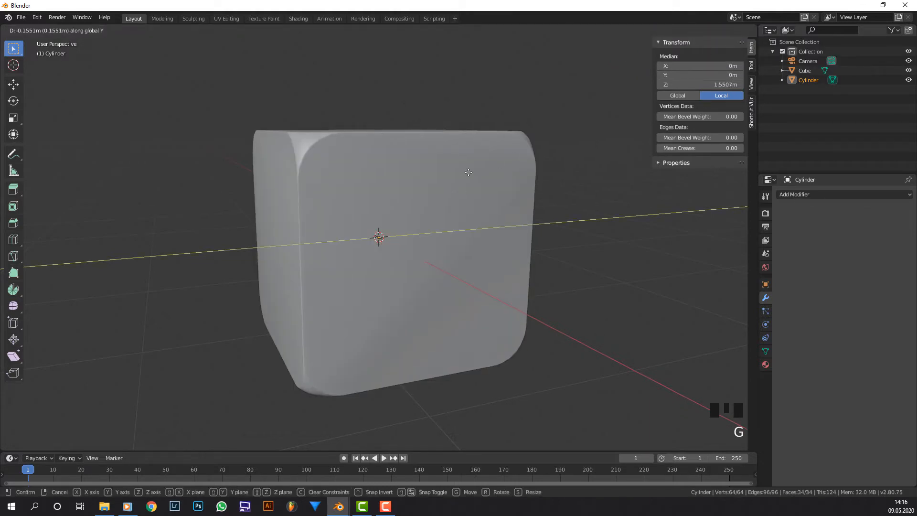
pyautogui.click(418, 172)
pyautogui.moveTo(386, 205); pyautogui.dragTo(438, 205, button='middle')
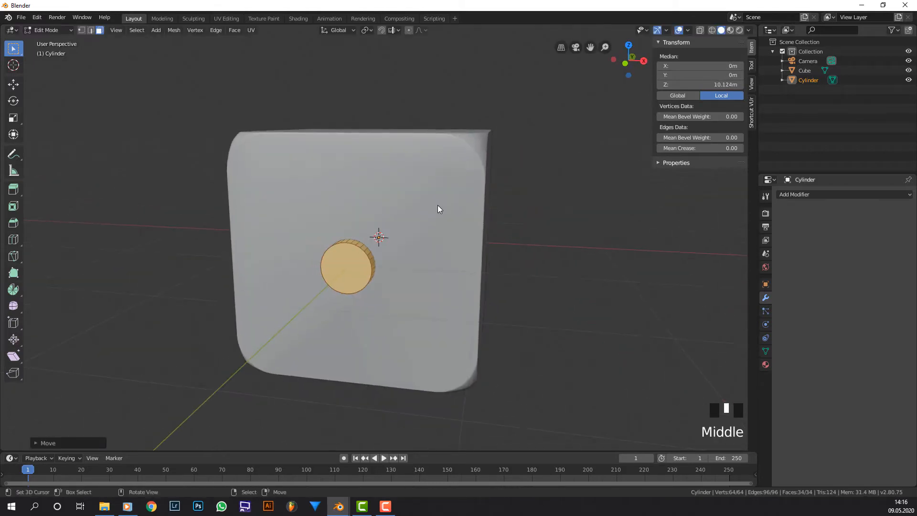
pyautogui.press('Tab')
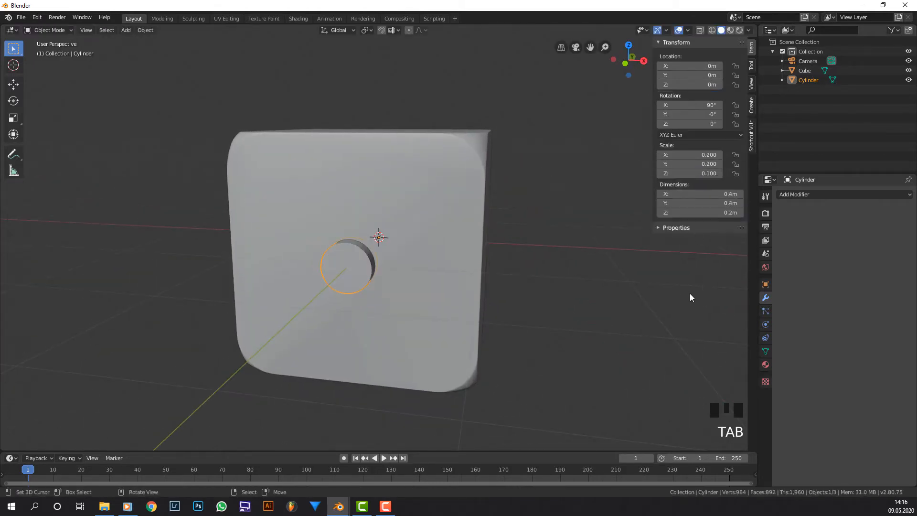
# Set the cylinder's viewport display to Wire.
pyautogui.click(766, 285)
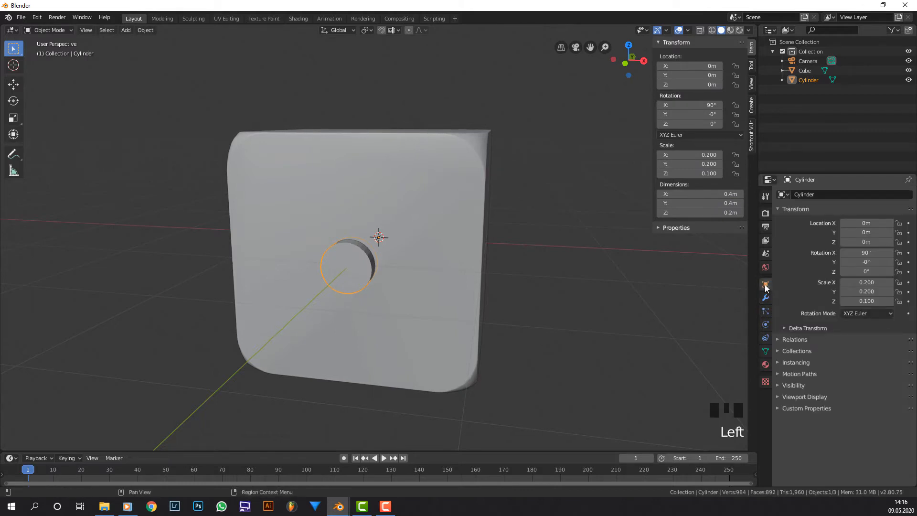
pyautogui.click(808, 398)
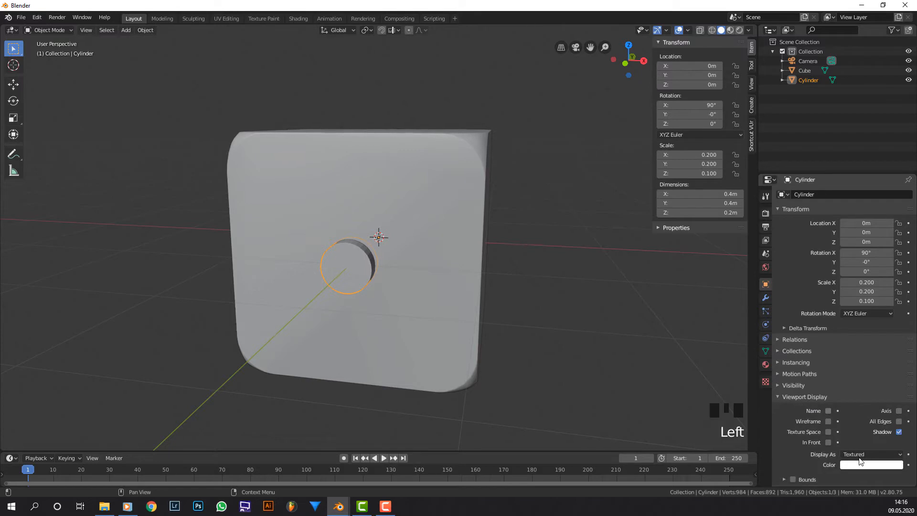
pyautogui.click(883, 454)
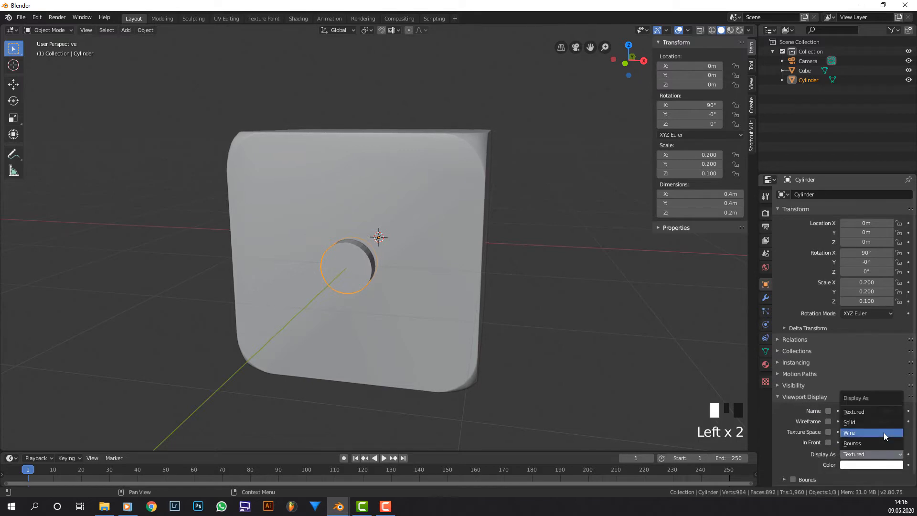
pyautogui.click(883, 433)
# Add a Boolean modifier to the cube with the Difference operation and the Cylinder as its cutting object.
pyautogui.moveTo(506, 285); pyautogui.dragTo(352, 268, button='middle')
pyautogui.scroll(2, 501, 262)
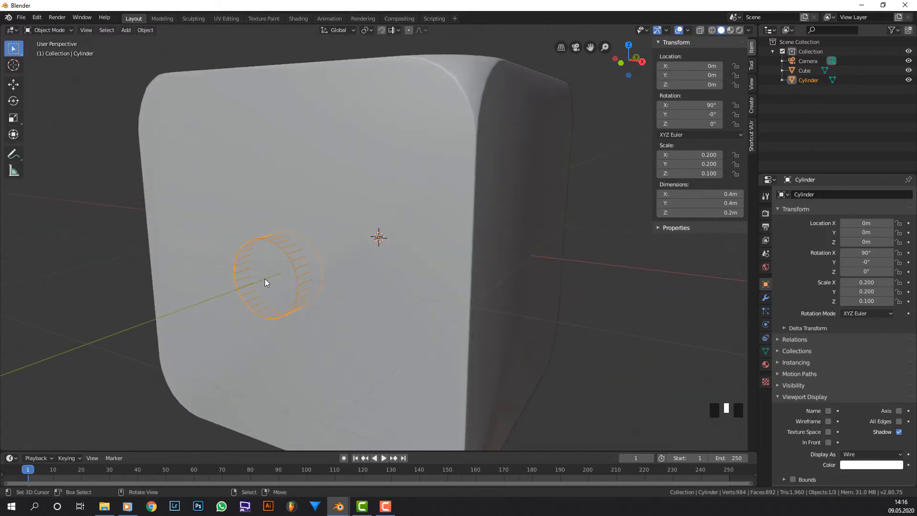
pyautogui.moveTo(284, 271); pyautogui.dragTo(345, 259, button='middle')
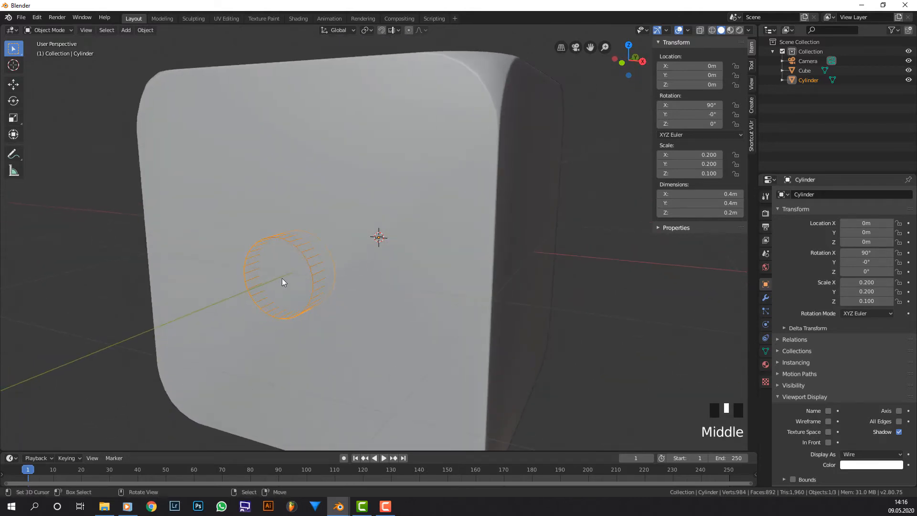
pyautogui.rightClick(460, 244)
pyautogui.click(766, 296)
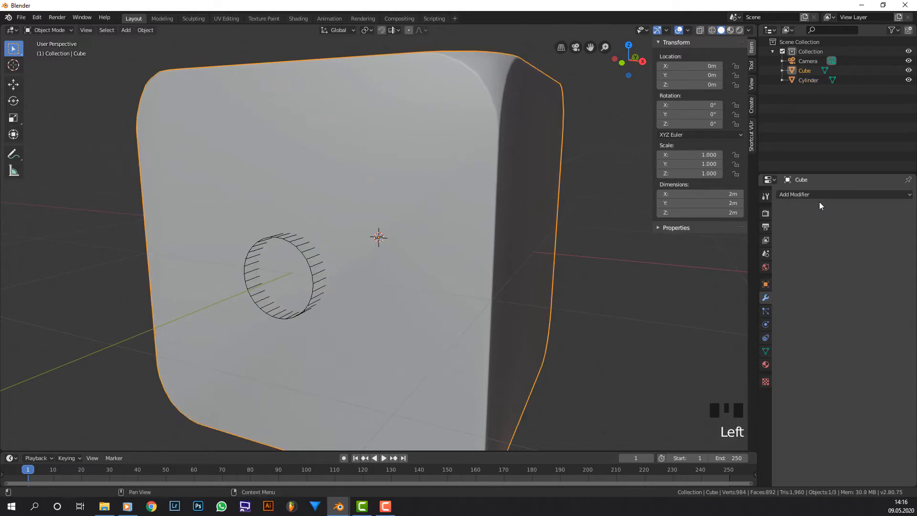
pyautogui.click(819, 194)
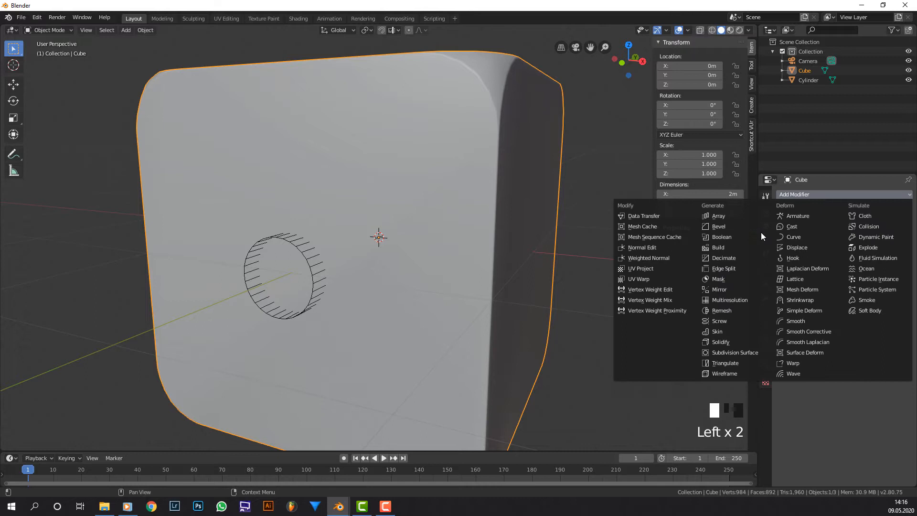
pyautogui.click(730, 236)
pyautogui.click(874, 247)
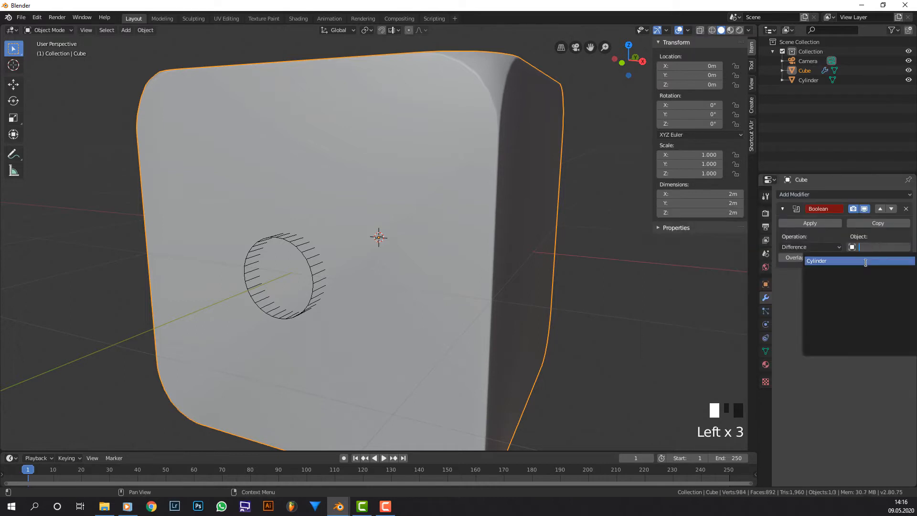
pyautogui.click(865, 261)
# Select the wire cylinder and shift it along Y by about -0.007 m to adjust the depth of the cut.
pyautogui.moveTo(372, 251); pyautogui.dragTo(384, 246, button='middle')
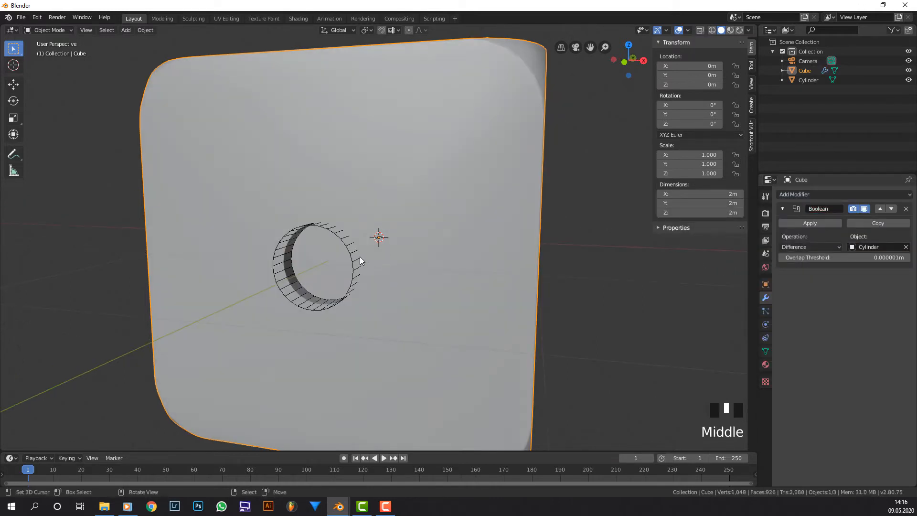
pyautogui.rightClick(368, 252)
pyautogui.moveTo(495, 211); pyautogui.dragTo(475, 222, button='middle')
pyautogui.scroll(2, 474, 222)
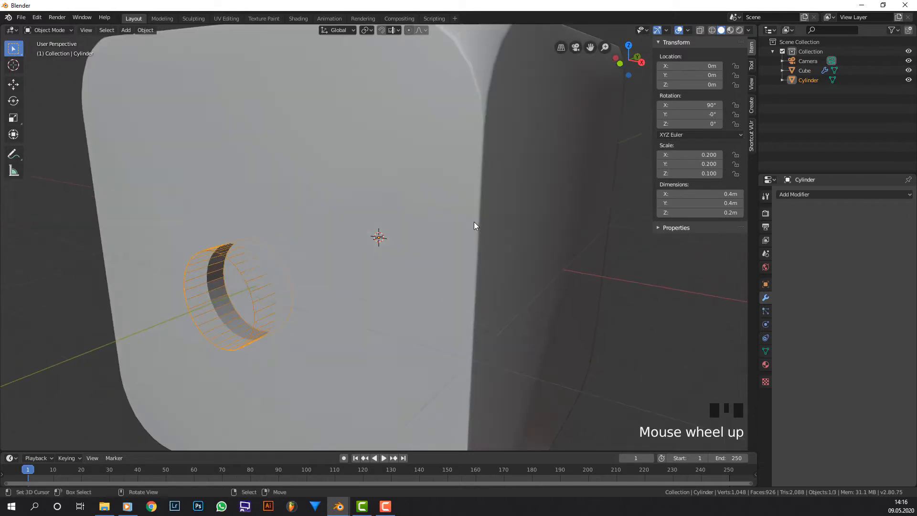
pyautogui.scroll(-2, 474, 222)
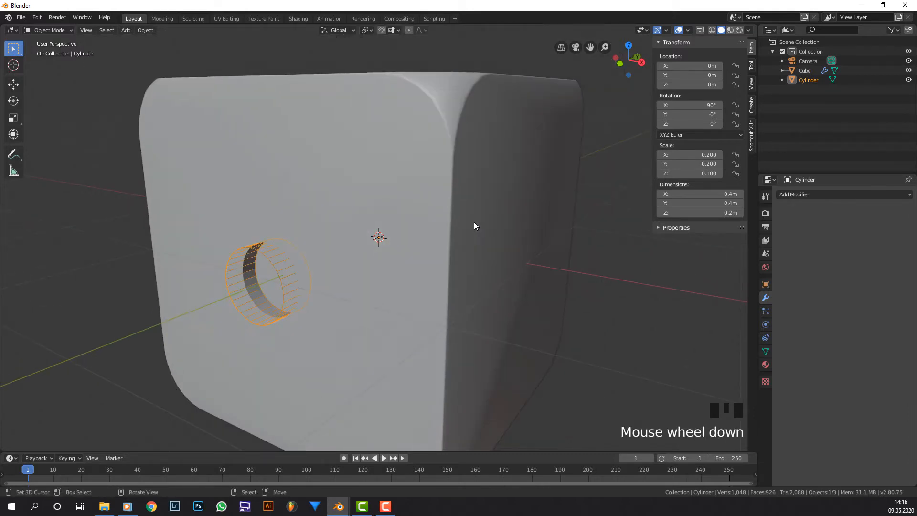
pyautogui.press('g')
pyautogui.press('y')
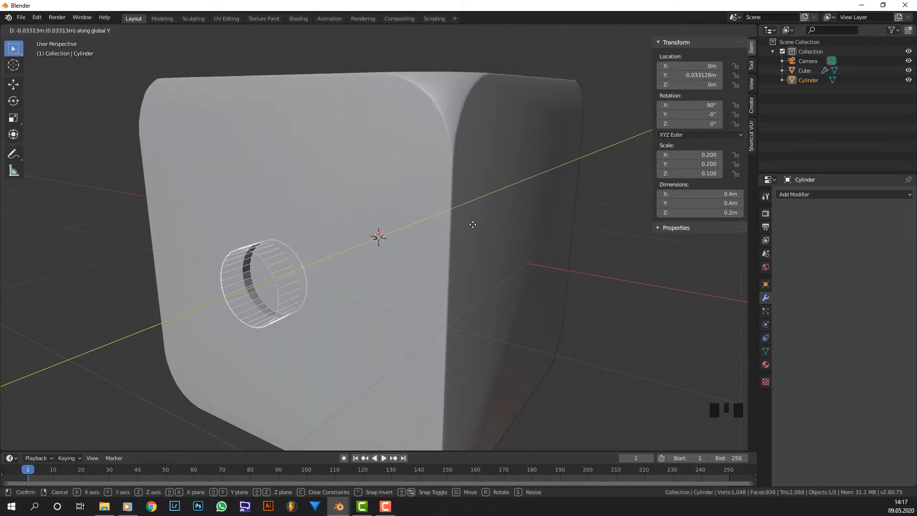
pyautogui.click(474, 224)
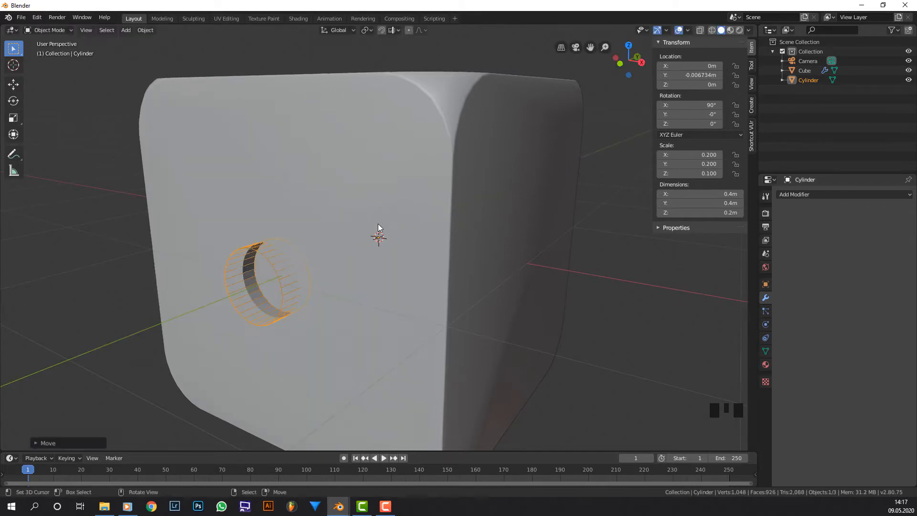
pyautogui.moveTo(378, 227); pyautogui.dragTo(394, 220, button='middle')
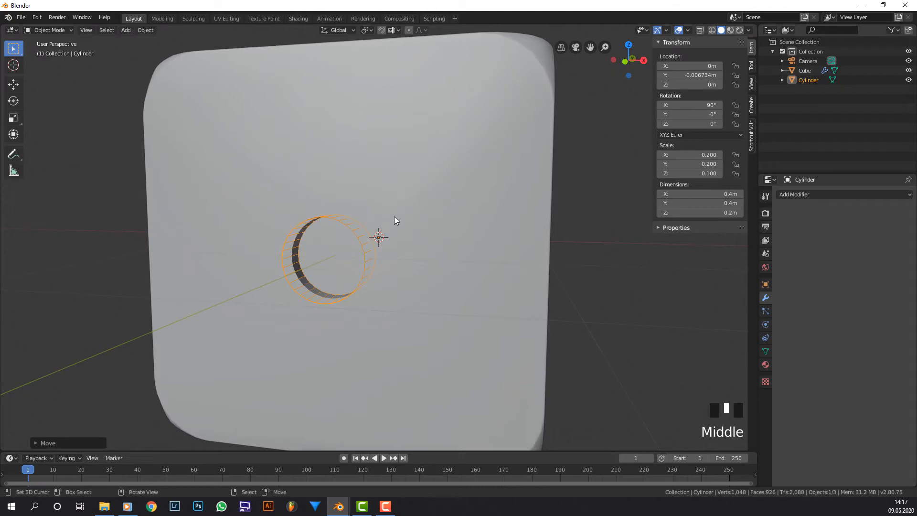
pyautogui.scroll(-2, 434, 187)
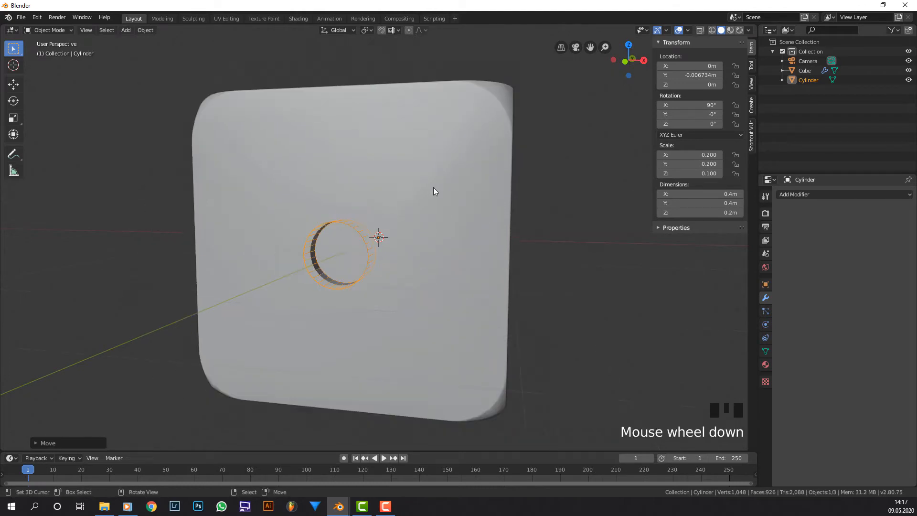
pyautogui.moveTo(434, 187); pyautogui.dragTo(463, 231, button='middle')
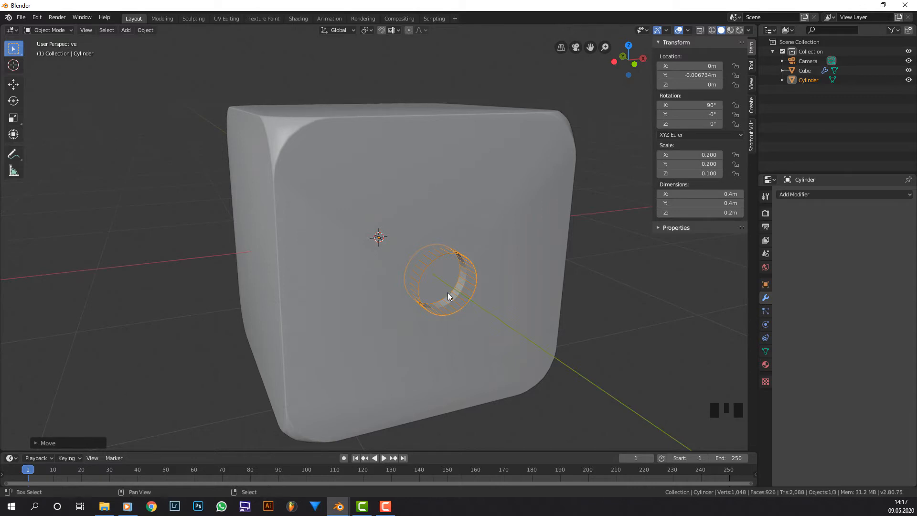
pyautogui.keyDown('shift'); pyautogui.rightClick(519, 190); pyautogui.keyUp('shift')
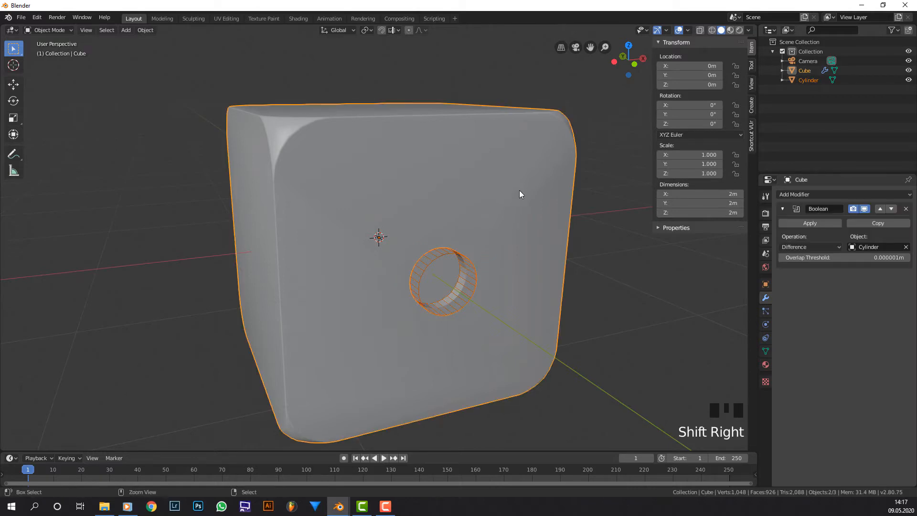
pyautogui.hotkey('ctrl', 'p')
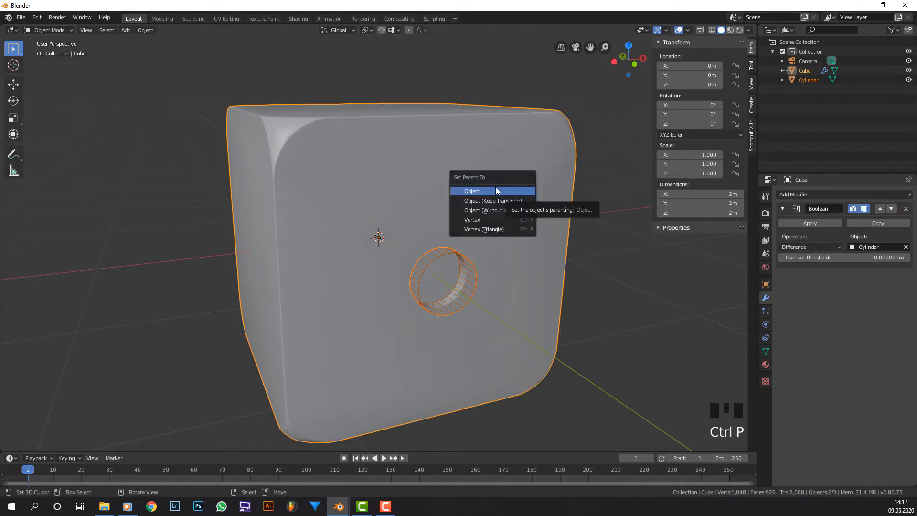
pyautogui.rightClick(569, 275)
pyautogui.rightClick(475, 274)
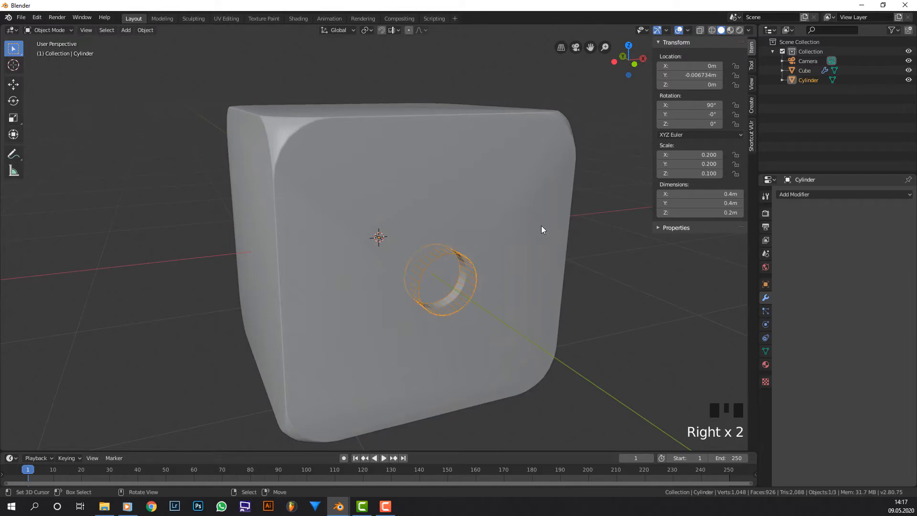
pyautogui.rightClick(483, 216)
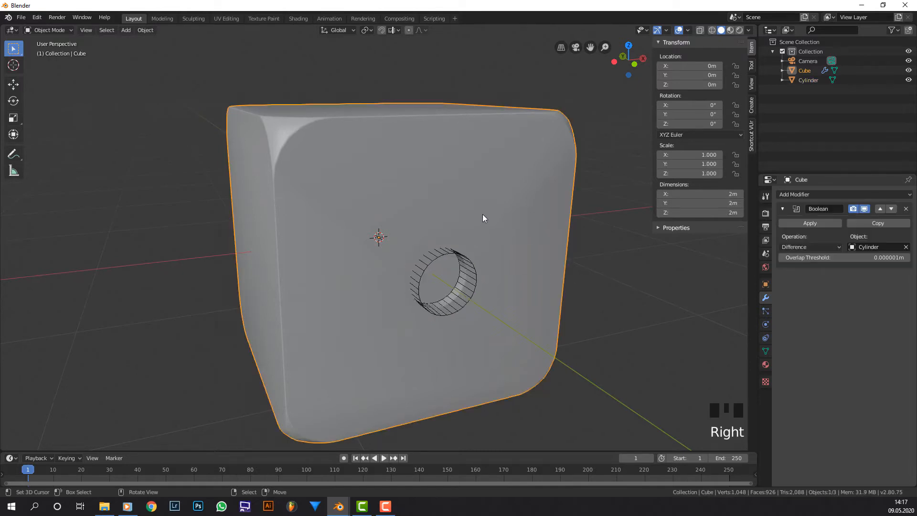
pyautogui.press('g')
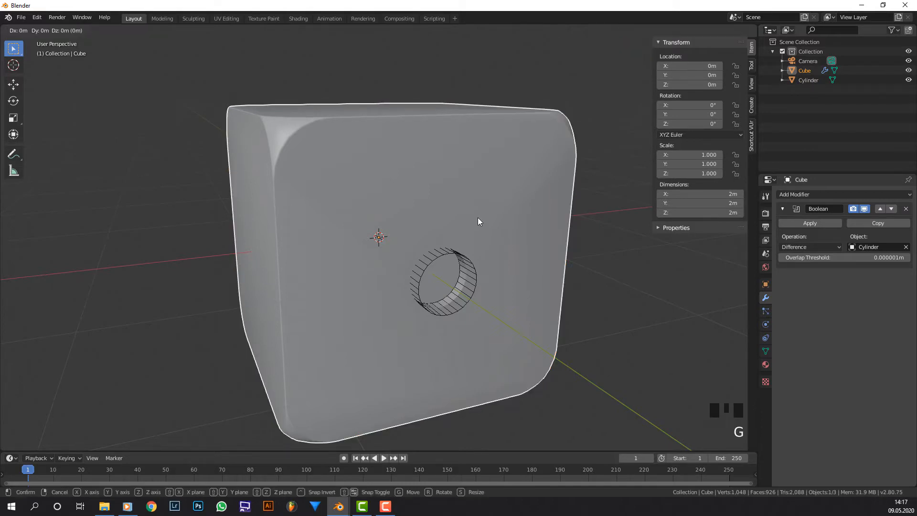
pyautogui.press('z')
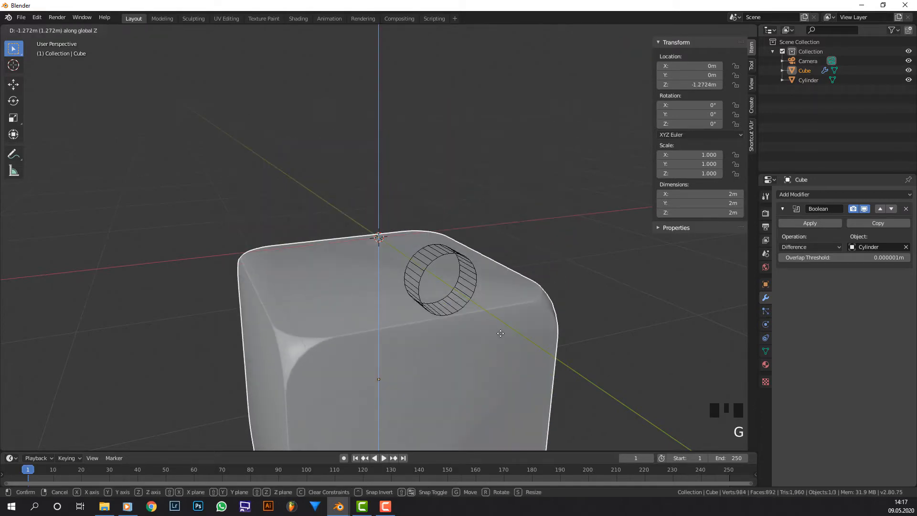
pyautogui.rightClick(476, 216)
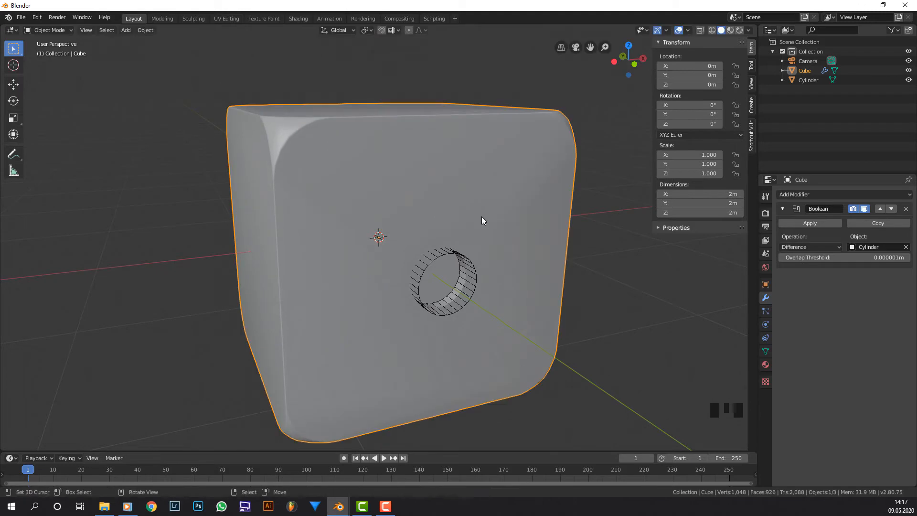
pyautogui.moveTo(484, 216); pyautogui.dragTo(556, 218, button='middle')
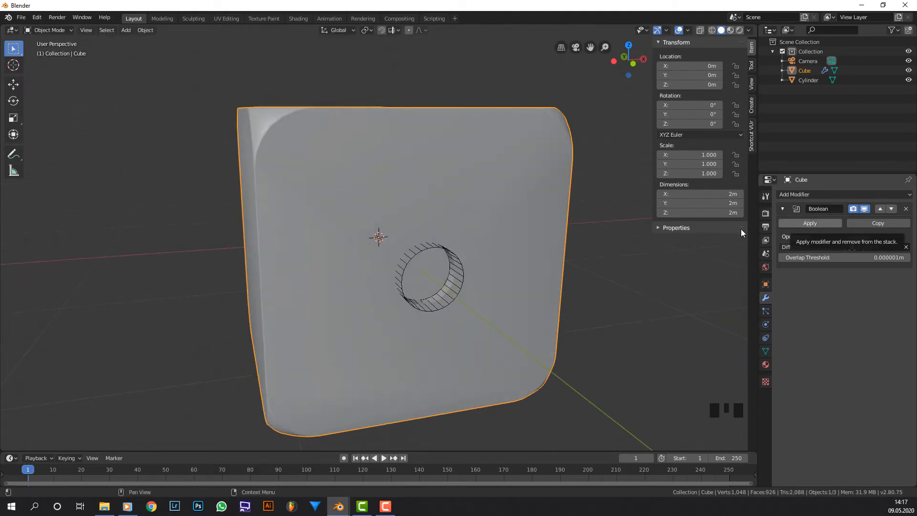
pyautogui.rightClick(461, 276)
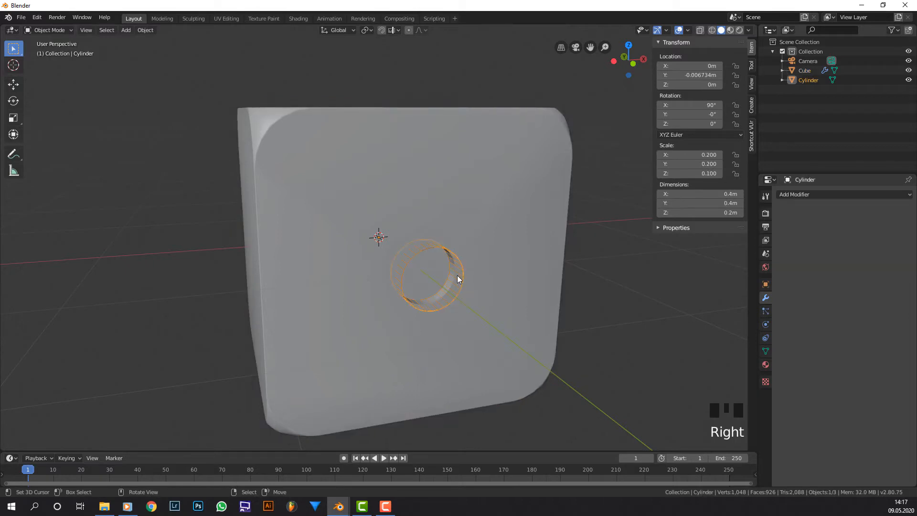
pyautogui.scroll(-1, 505, 230)
pyautogui.moveTo(506, 231); pyautogui.dragTo(495, 216, button='middle')
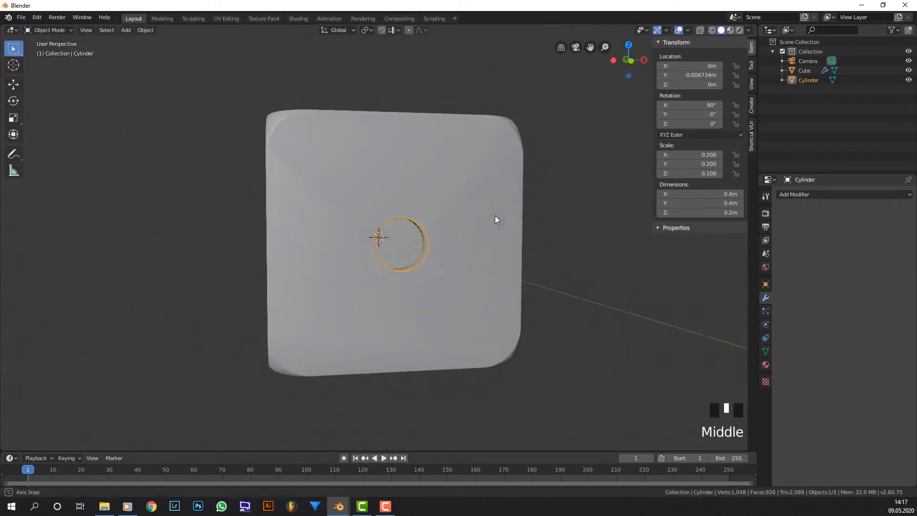
pyautogui.moveTo(393, 245); pyautogui.dragTo(438, 255, button='middle')
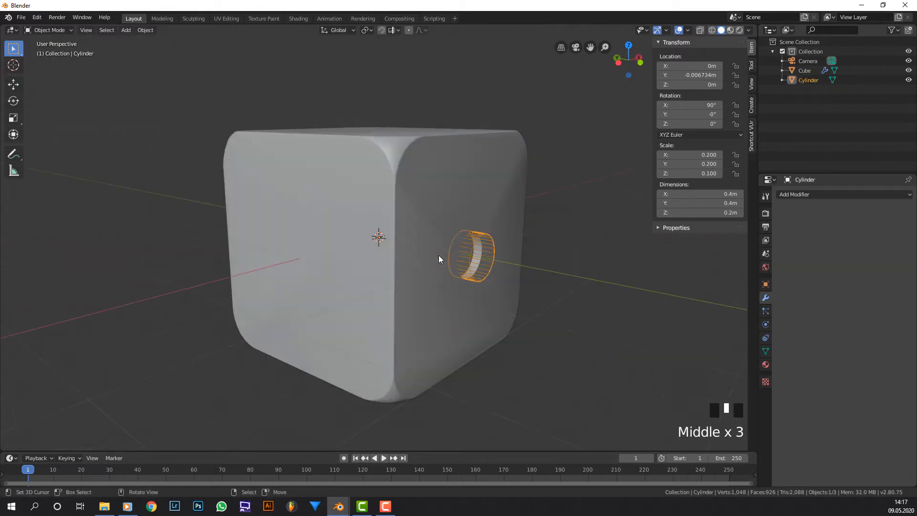
pyautogui.moveTo(491, 268); pyautogui.dragTo(513, 262, button='middle')
pyautogui.press('g')
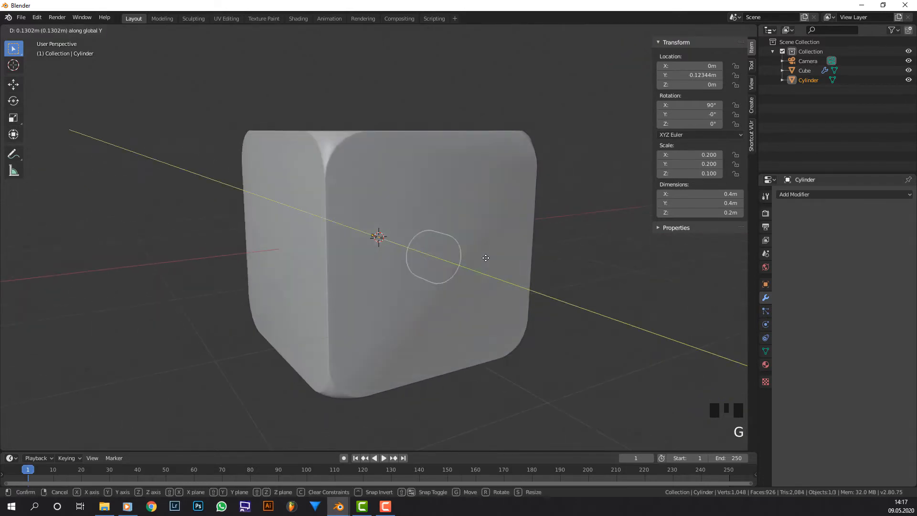
pyautogui.rightClick(512, 281)
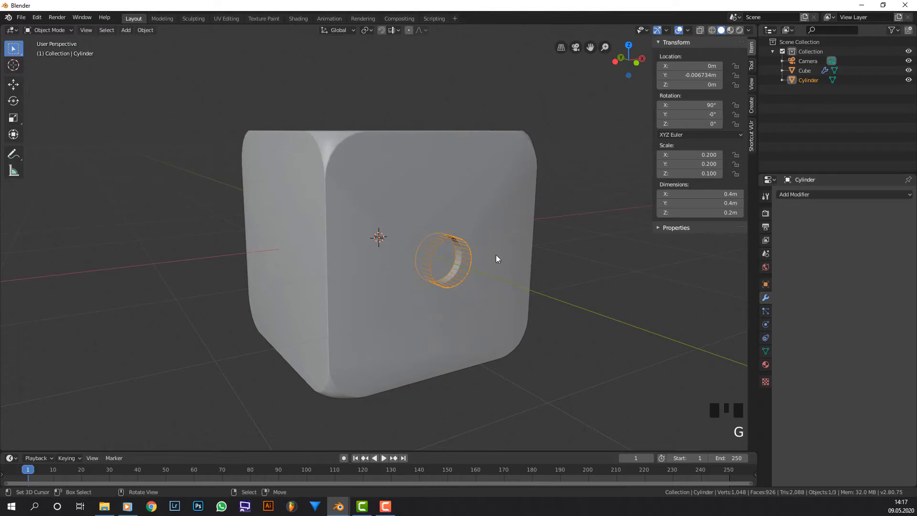
# Apply the Boolean modifier on the cube so the hole becomes permanent, and select the cylinder.
pyautogui.rightClick(471, 217)
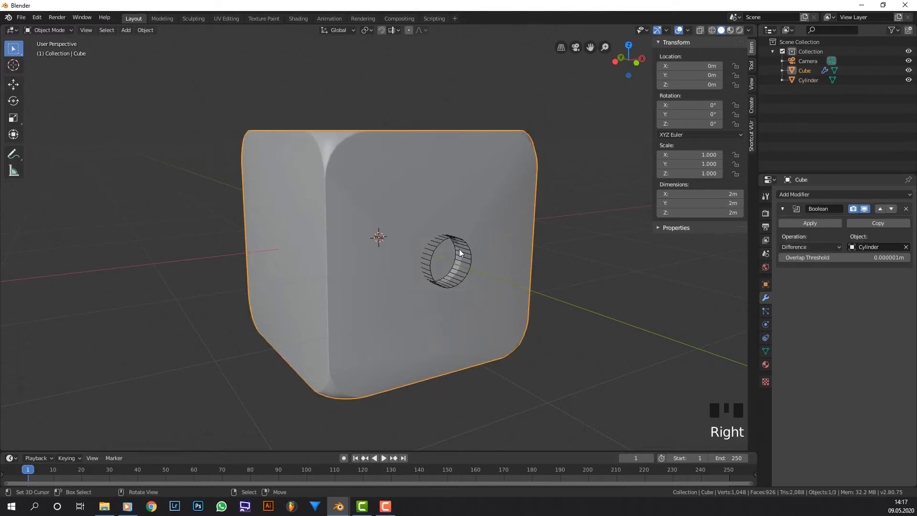
pyautogui.click(822, 225)
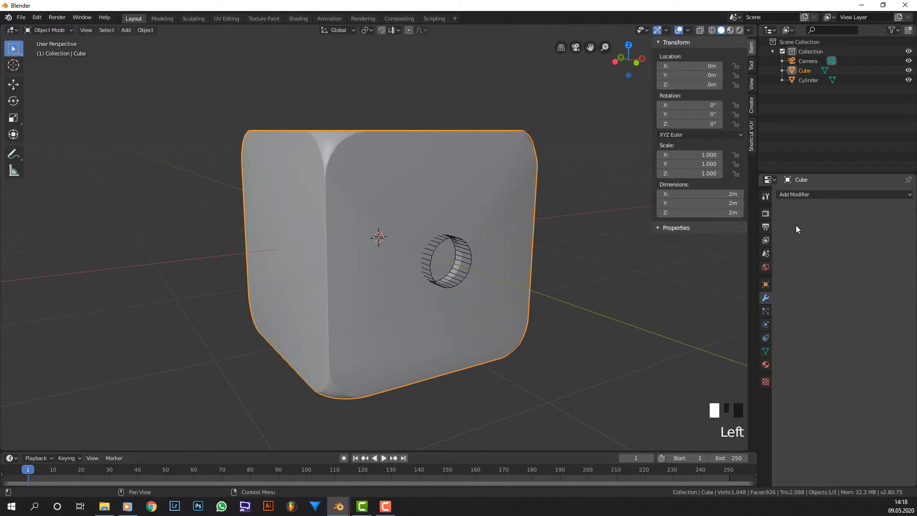
pyautogui.rightClick(468, 245)
pyautogui.press('g')
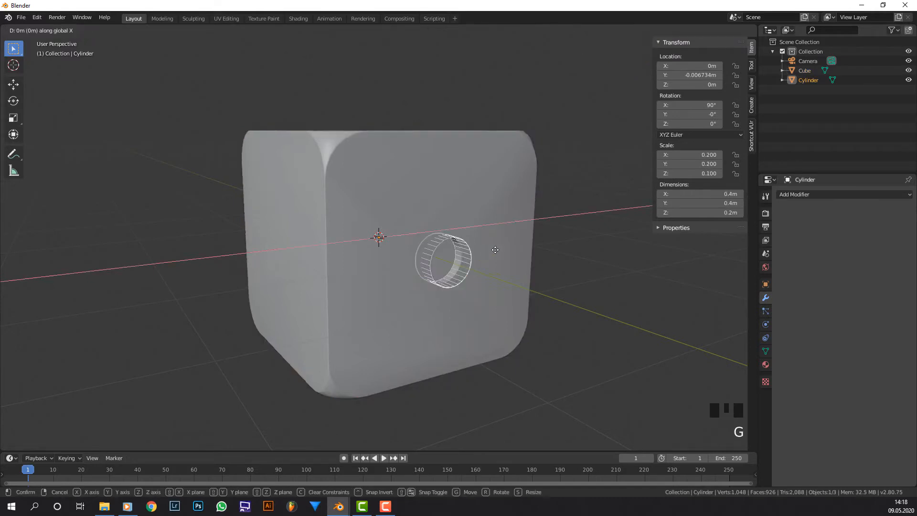
pyautogui.rightClick(524, 248)
pyautogui.moveTo(524, 248); pyautogui.dragTo(526, 260, button='middle')
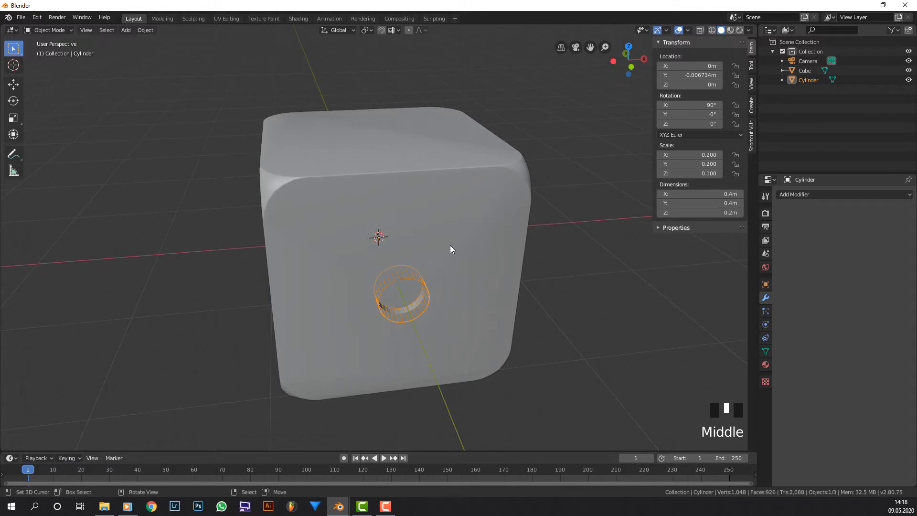
pyautogui.moveTo(450, 246); pyautogui.dragTo(391, 234, button='middle')
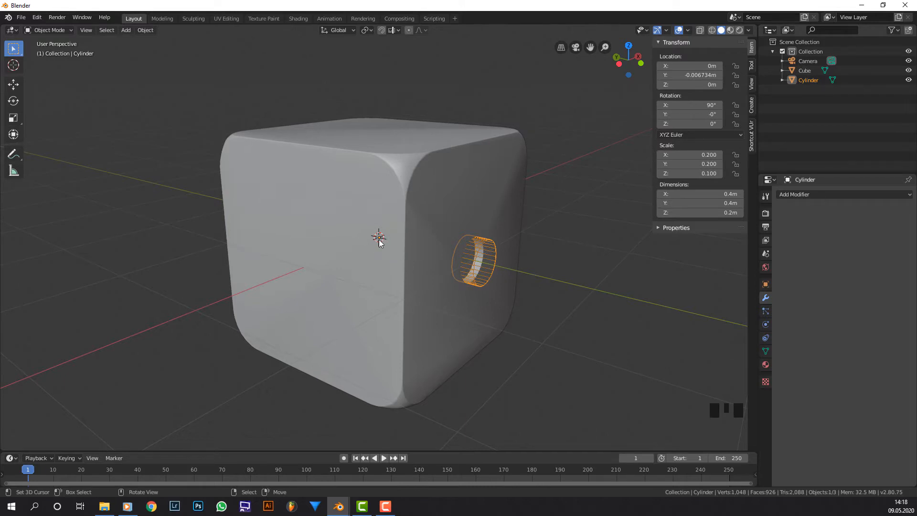
pyautogui.press('r')
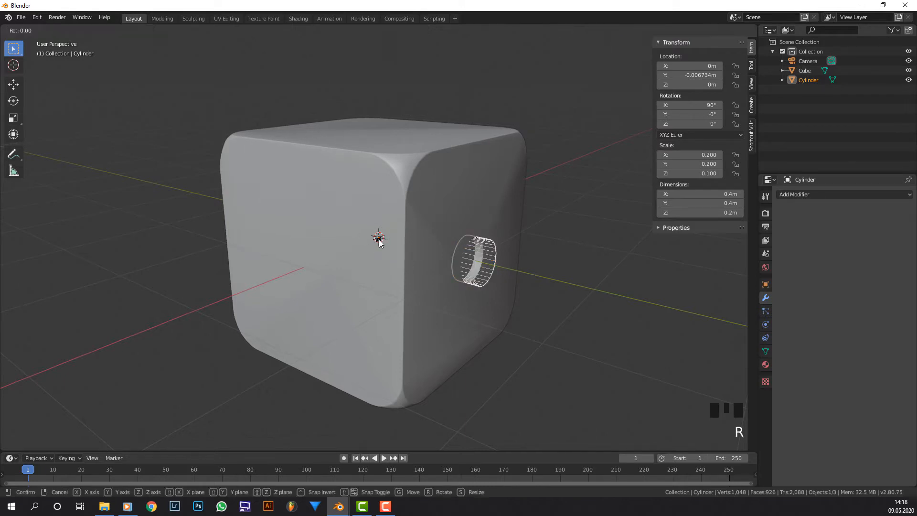
pyautogui.press('y')
pyautogui.press('x')
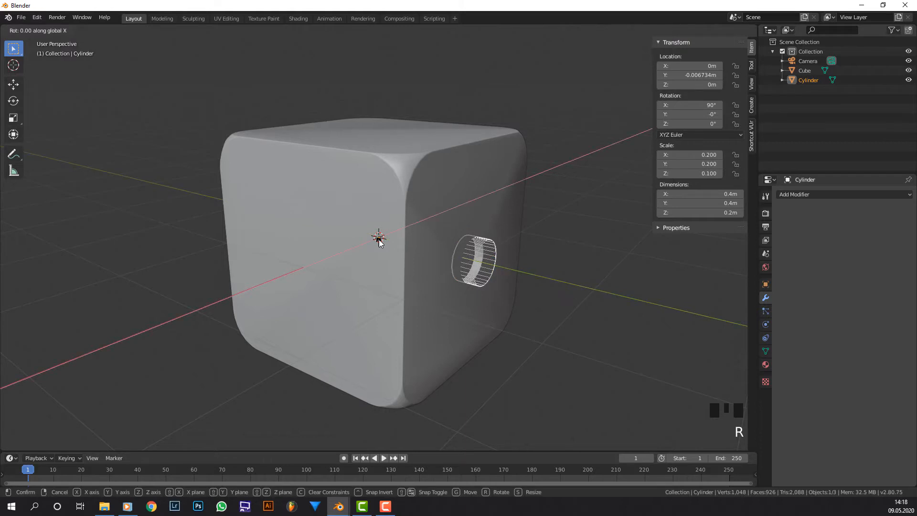
pyautogui.rightClick(379, 240)
# Rotate the cylinder about the global X axis to an X rotation of 180°, bringing it to the cube's underside.
pyautogui.write('r')
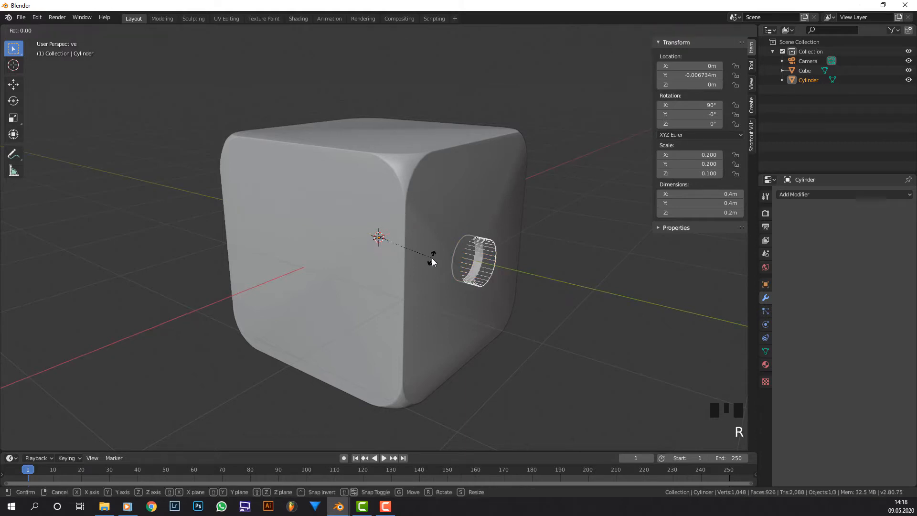
pyautogui.write('x180')
pyautogui.press('Return')
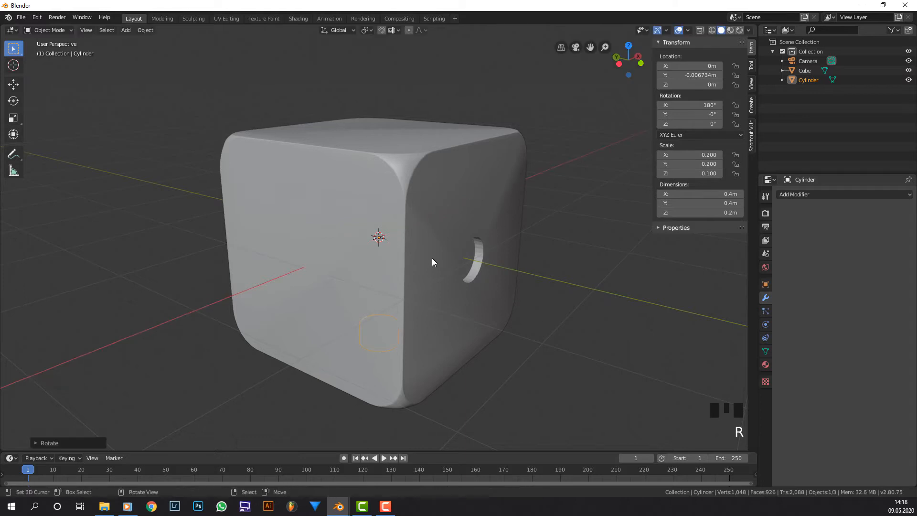
# Duplicate the cylinder in place on the cube's underside.
pyautogui.moveTo(431, 266); pyautogui.dragTo(467, 240, button='middle')
pyautogui.scroll(-1, 468, 245)
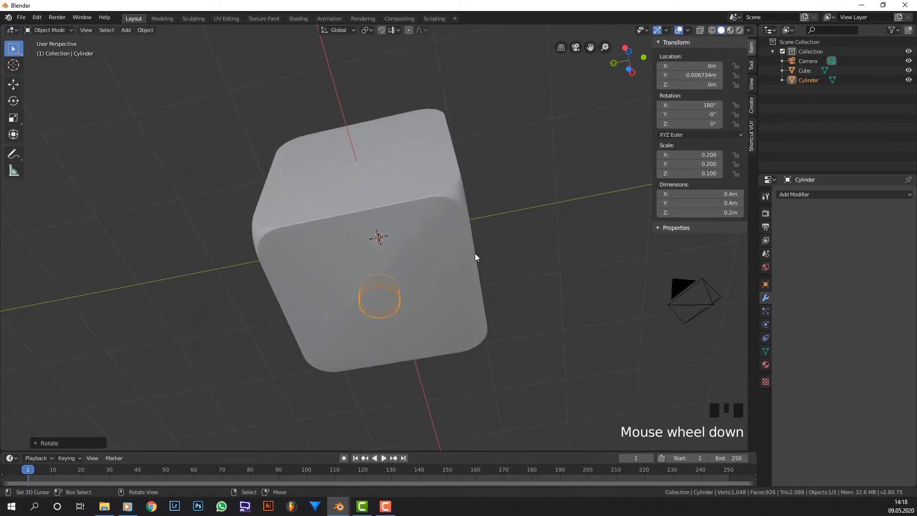
pyautogui.hotkey('shift', 'd')
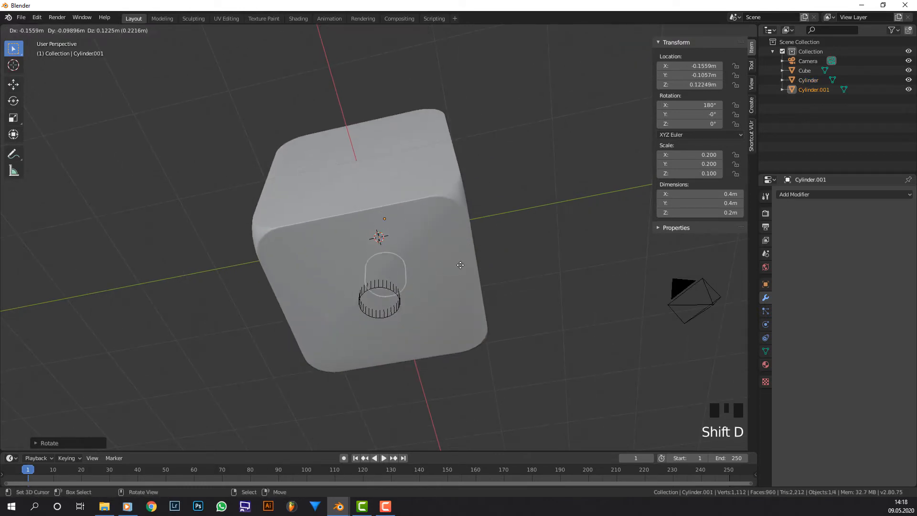
pyautogui.rightClick(500, 260)
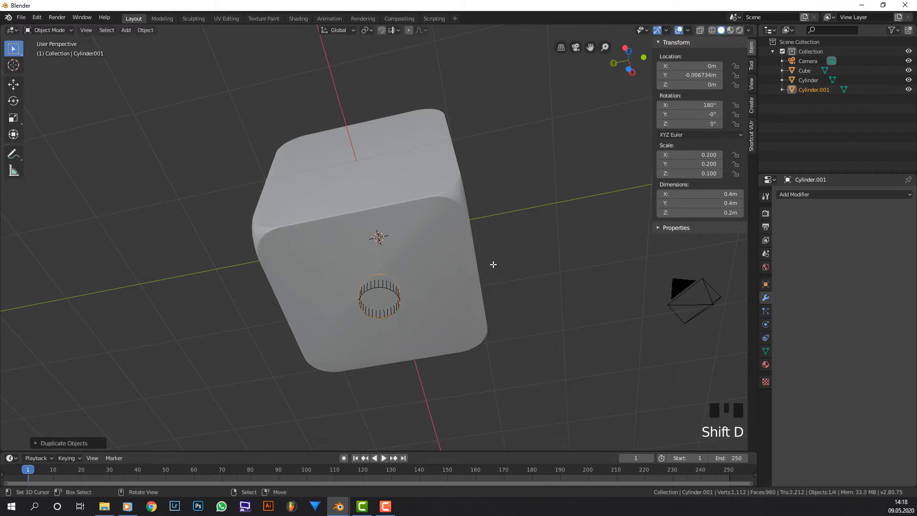
# In Edit Mode, set the duplicate cylinder's local median X and Y to -3.5 m, placing it near a corner of the face.
pyautogui.press('Tab')
pyautogui.moveTo(500, 262); pyautogui.dragTo(503, 242, button='middle')
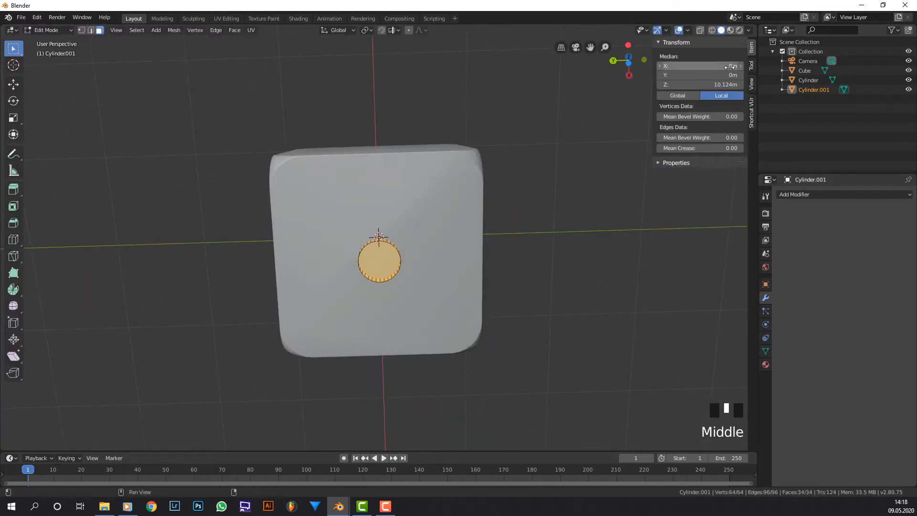
pyautogui.click(730, 67)
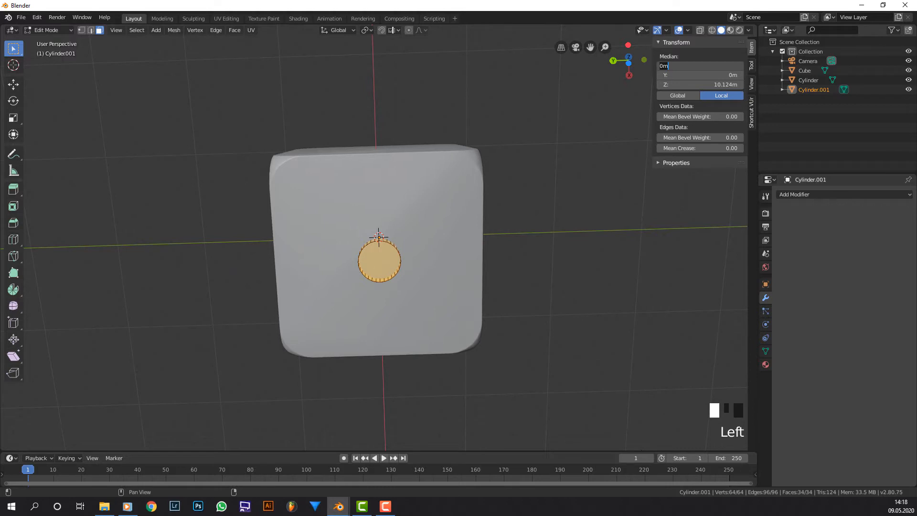
pyautogui.write('-3.5')
pyautogui.press('Return')
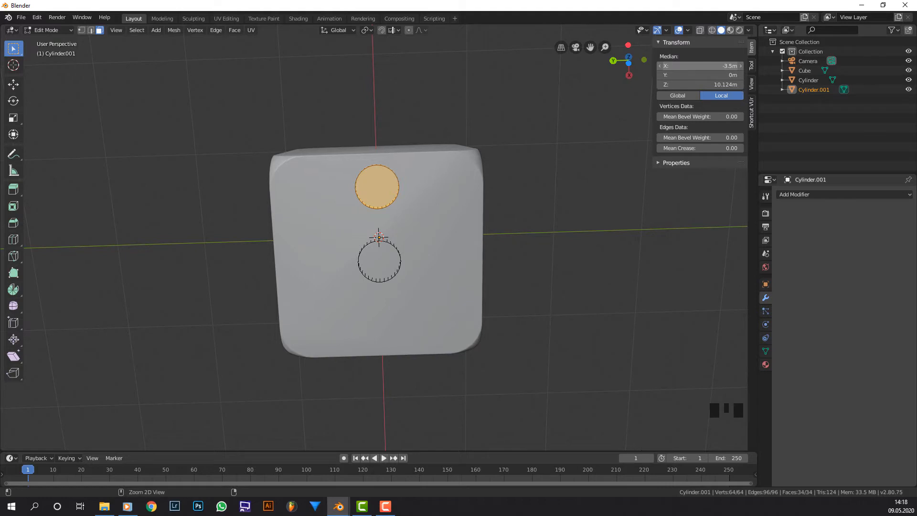
pyautogui.hotkey('ctrl', 'c')
pyautogui.hotkey('ctrl', 'v')
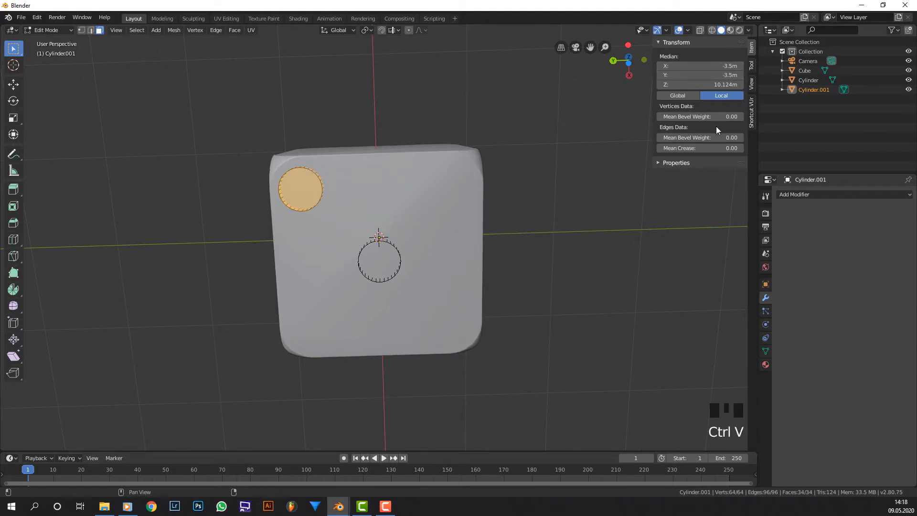
# Return to Object Mode and add a Mirror modifier on the X and Y axes to the corner cylinder.
pyautogui.click(629, 63)
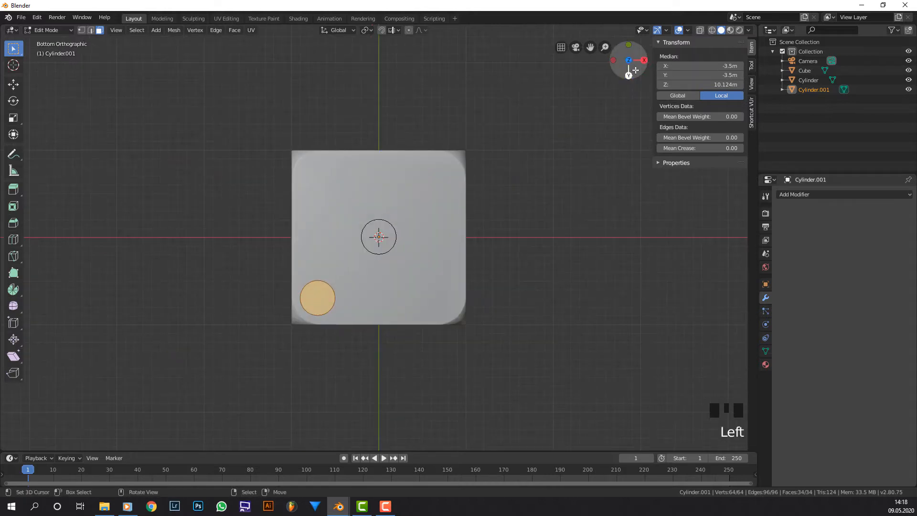
pyautogui.scroll(2, 436, 219)
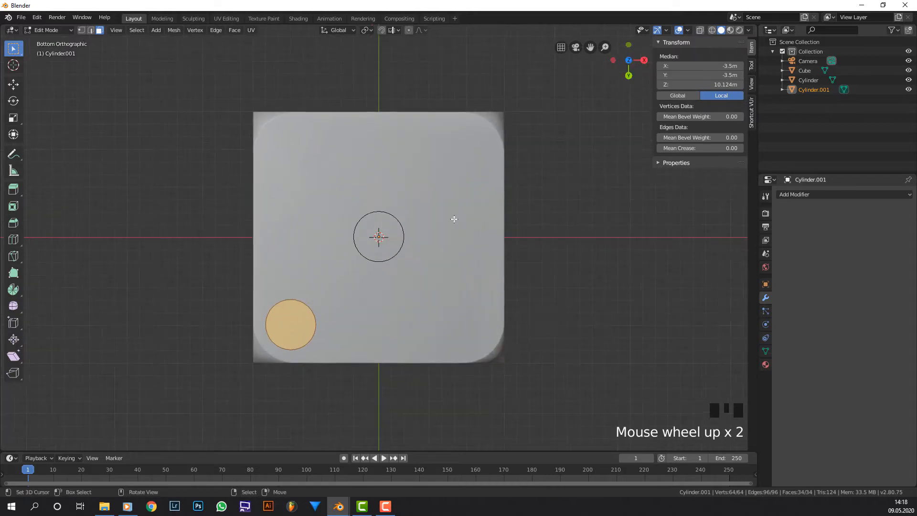
pyautogui.press('Tab')
pyautogui.click(792, 195)
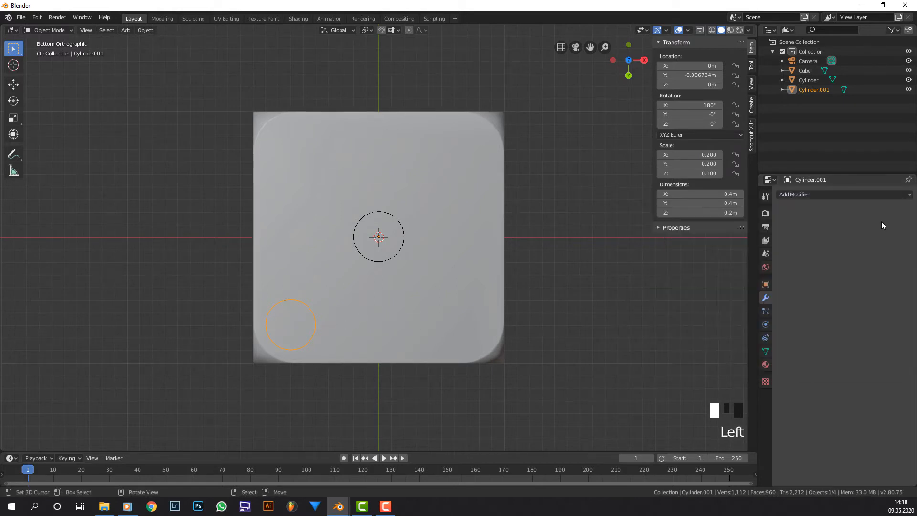
pyautogui.click(848, 194)
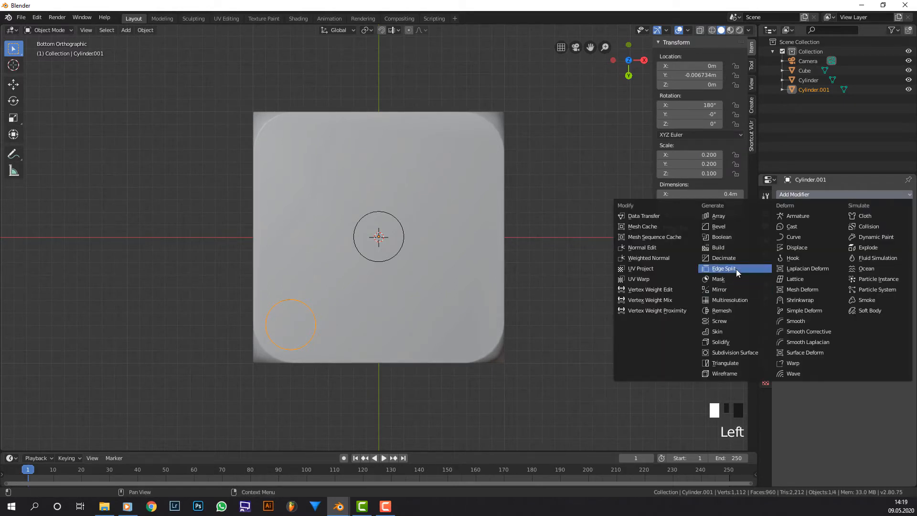
pyautogui.click(735, 288)
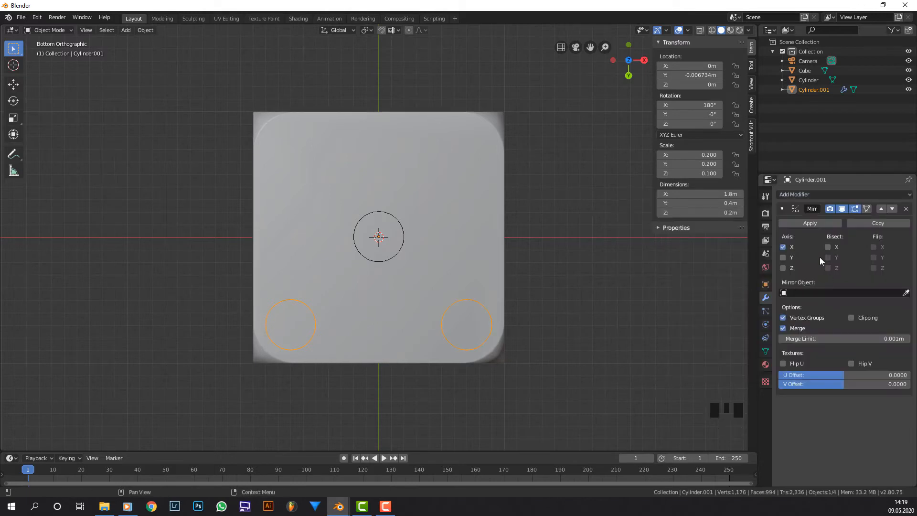
pyautogui.click(783, 257)
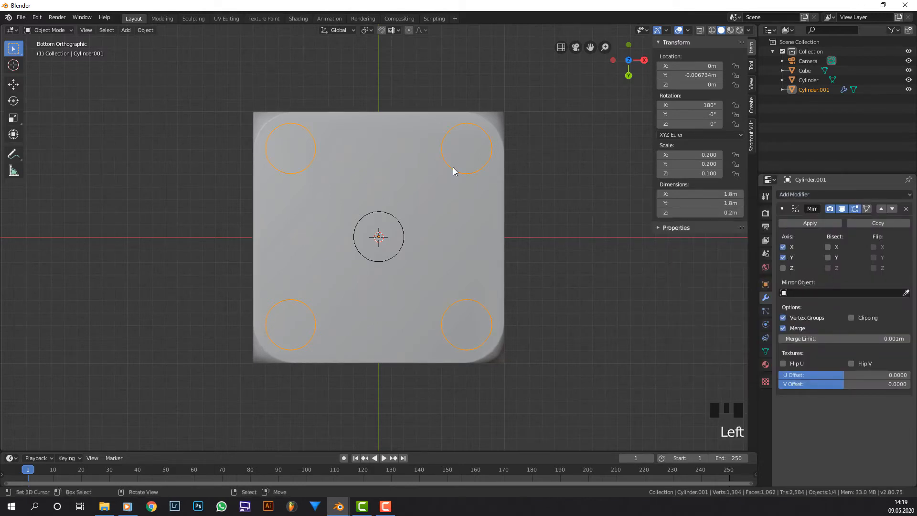
# Cut the four corner holes into the cube's underside with a Boolean Difference modifier using Cylinder.001, and apply it.
pyautogui.moveTo(454, 171); pyautogui.dragTo(467, 205, button='middle')
pyautogui.scroll(-2, 467, 205)
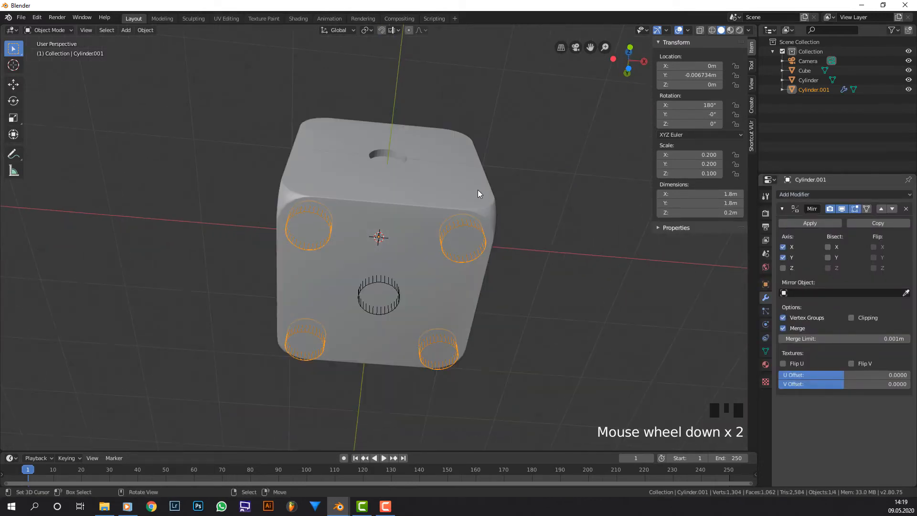
pyautogui.rightClick(478, 190)
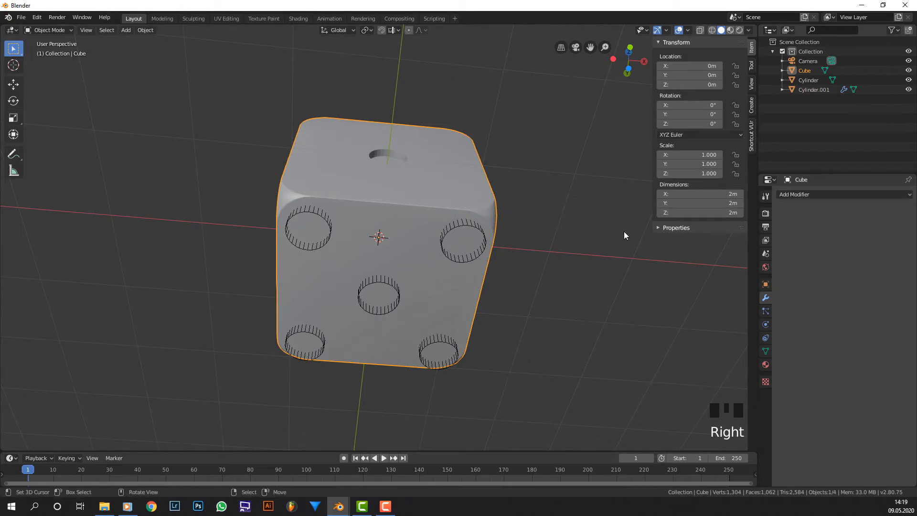
pyautogui.click(840, 194)
pyautogui.click(684, 238)
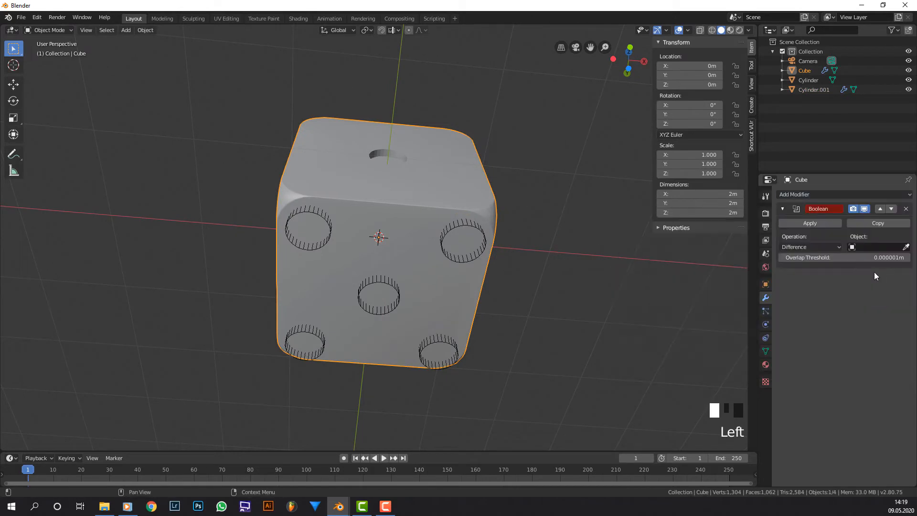
pyautogui.click(882, 248)
pyautogui.click(829, 268)
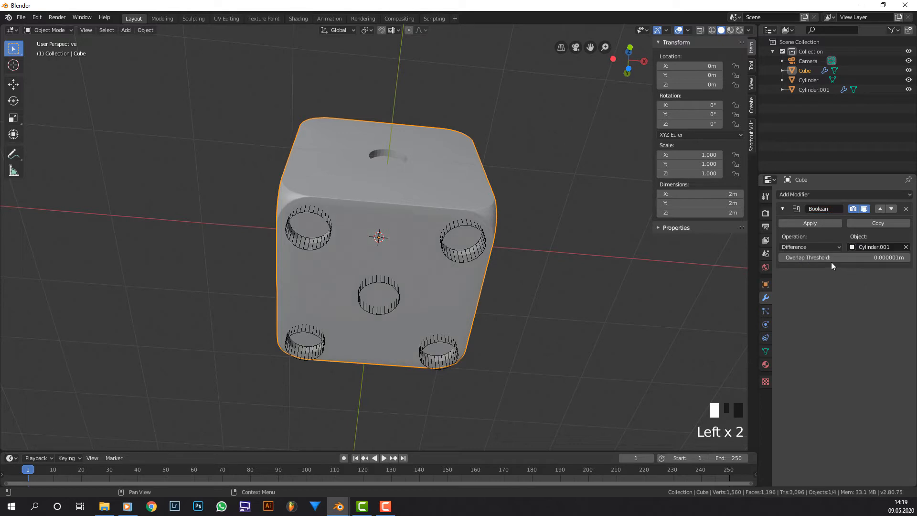
pyautogui.click(811, 224)
# Cut the centre hole into the cube's underside with a Boolean Difference modifier using the central cylinder, and apply it.
pyautogui.click(830, 196)
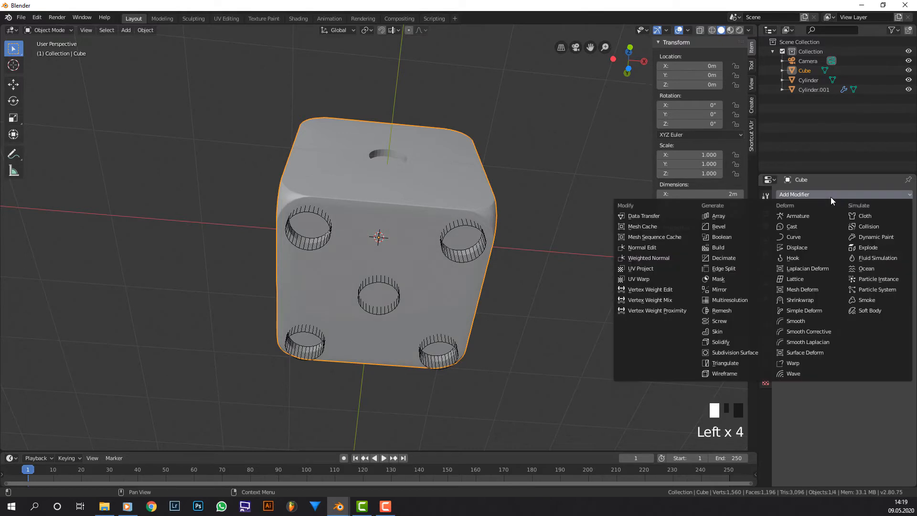
pyautogui.click(723, 237)
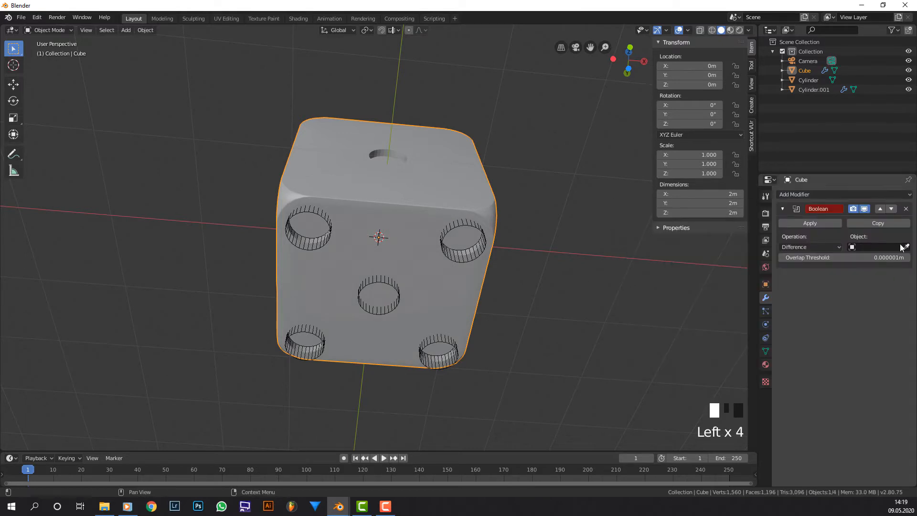
pyautogui.click(874, 247)
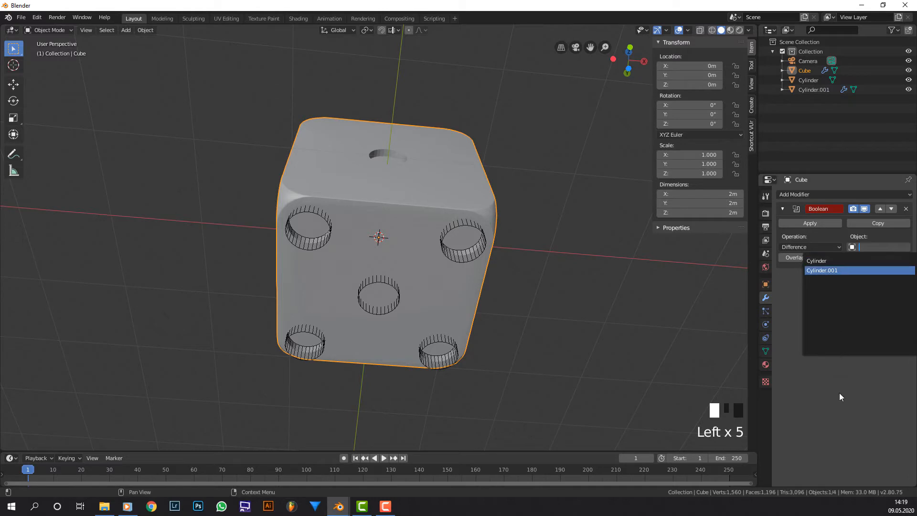
pyautogui.click(906, 247)
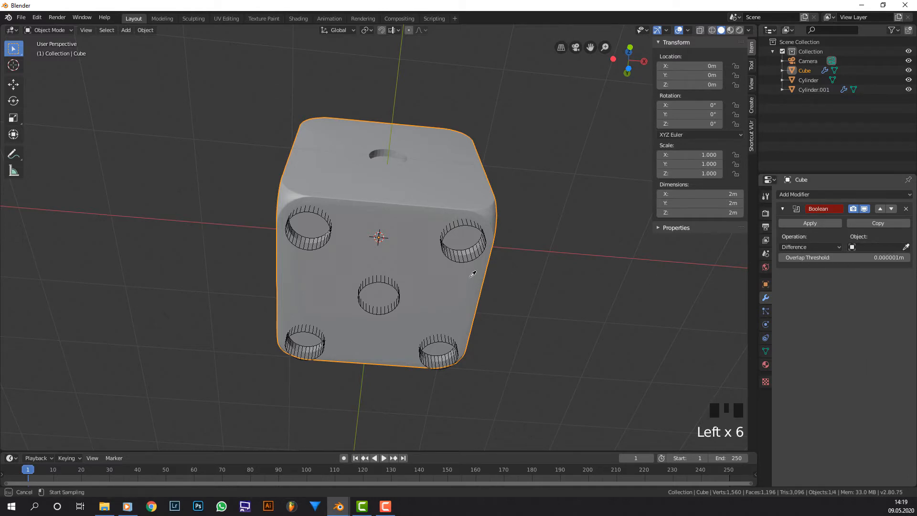
pyautogui.click(399, 287)
pyautogui.click(795, 223)
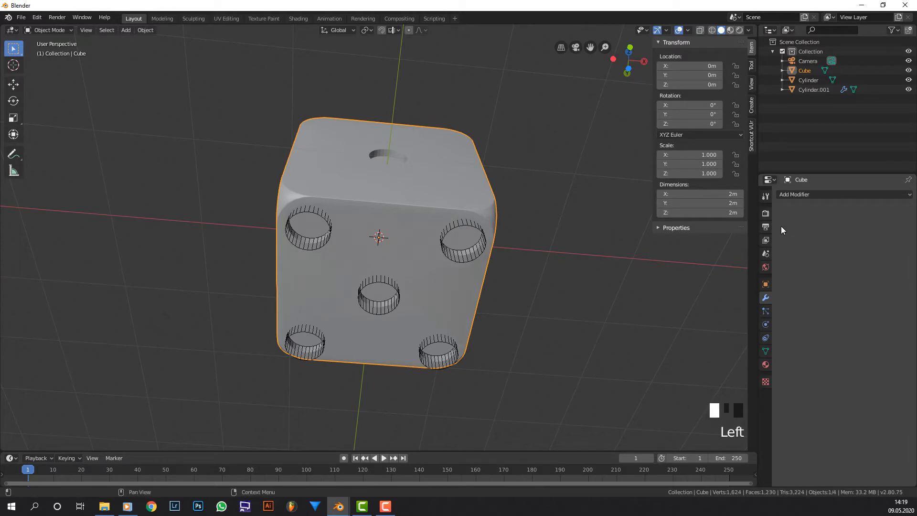
# Rotate the four mirrored corner cylinders 180° about the global X axis onto the cube's upper face.
pyautogui.moveTo(604, 236); pyautogui.dragTo(561, 286, button='middle')
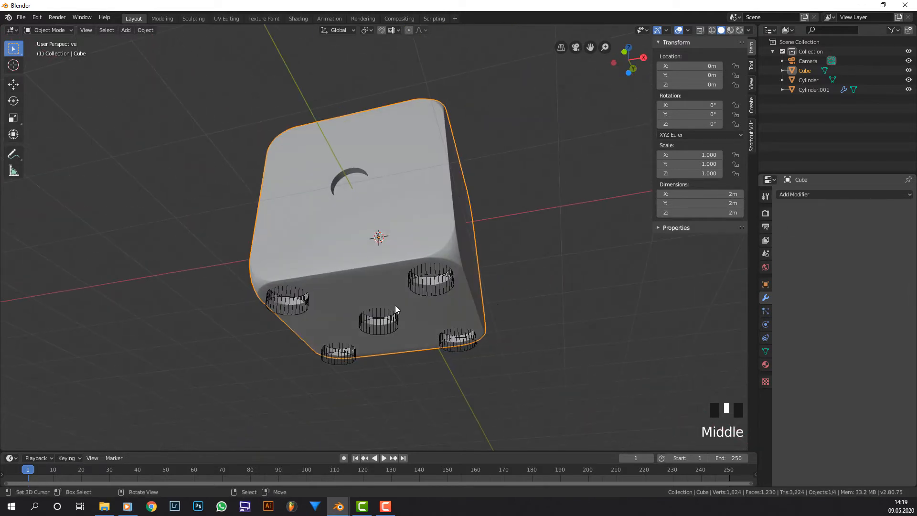
pyautogui.rightClick(424, 290)
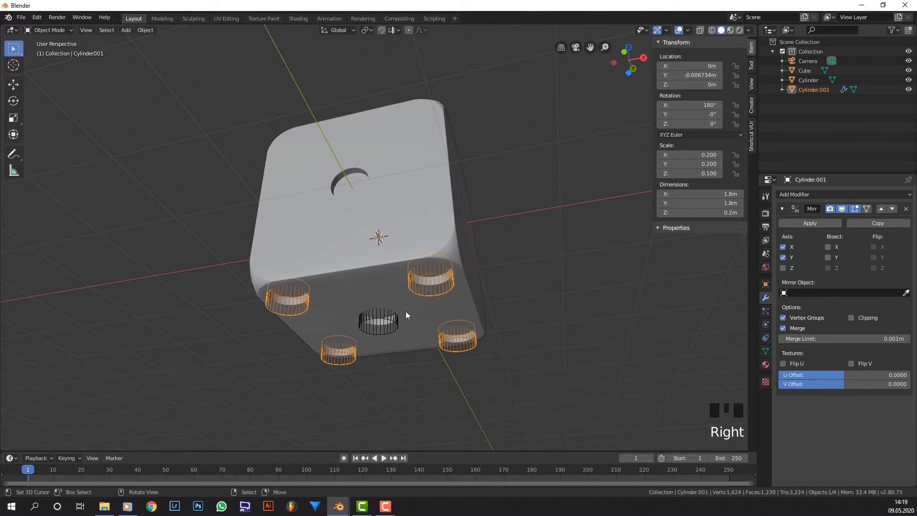
pyautogui.moveTo(428, 285); pyautogui.dragTo(467, 264, button='middle')
pyautogui.write('rx')
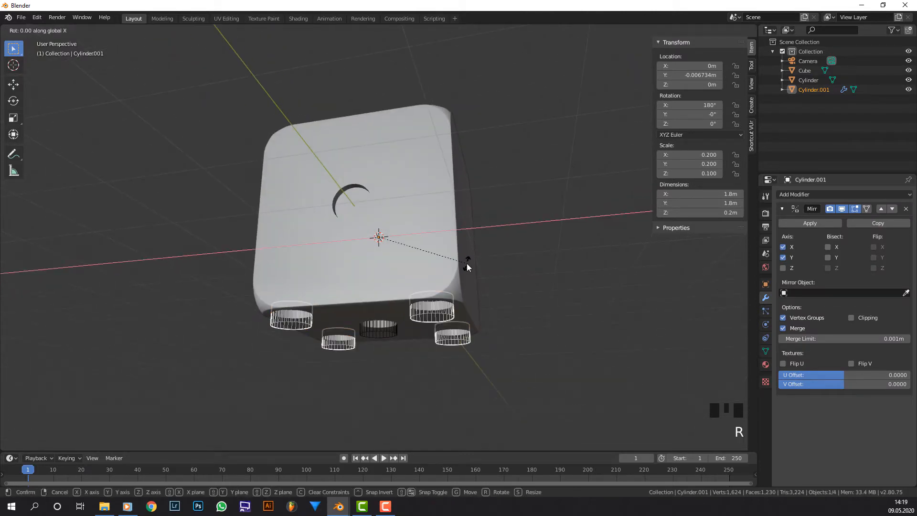
pyautogui.write('180')
pyautogui.press('Return')
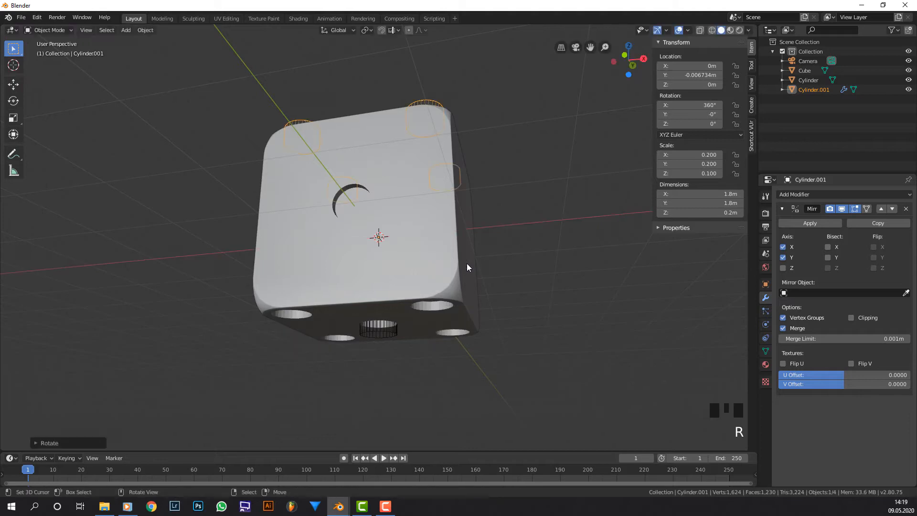
pyautogui.moveTo(435, 184); pyautogui.dragTo(436, 248, button='middle')
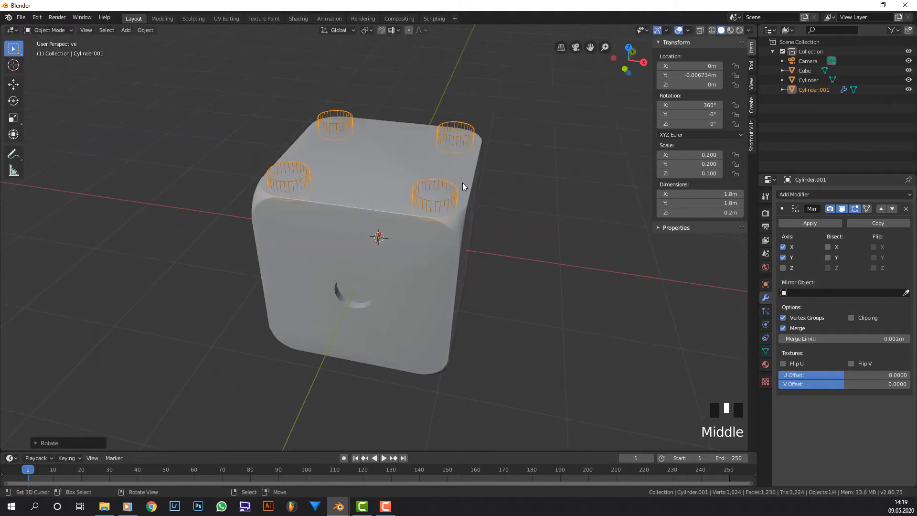
pyautogui.moveTo(463, 184); pyautogui.dragTo(454, 212, button='middle')
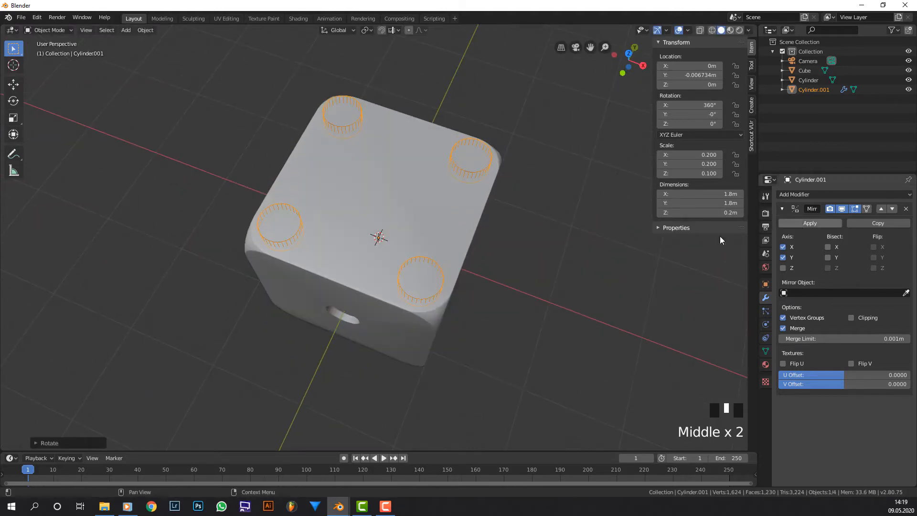
# Cut four corner holes into the cube's upper face with a Boolean Difference modifier using Cylinder.001, and apply it.
pyautogui.click(829, 196)
pyautogui.rightClick(451, 197)
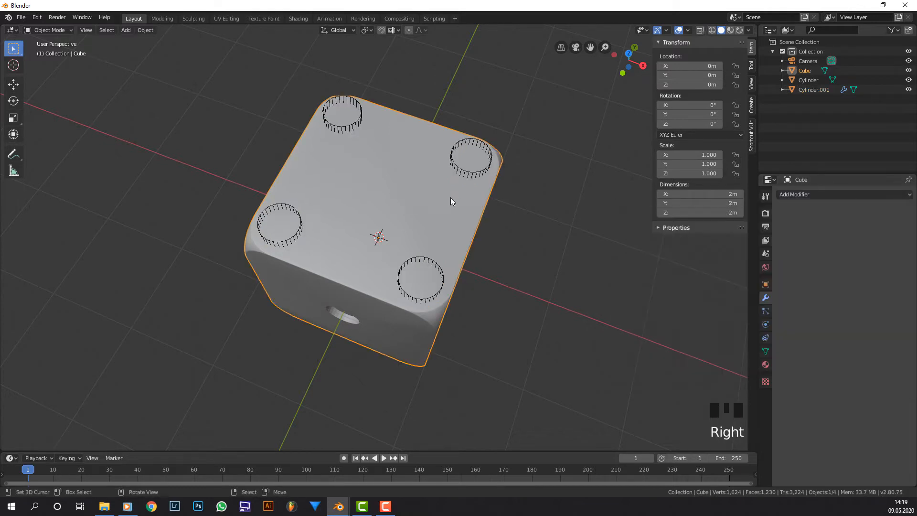
pyautogui.click(824, 194)
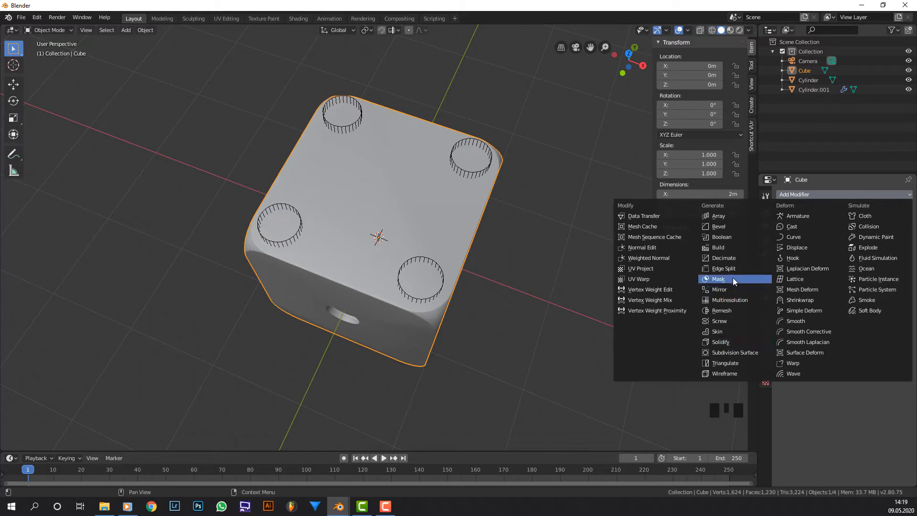
pyautogui.click(734, 238)
pyautogui.click(906, 247)
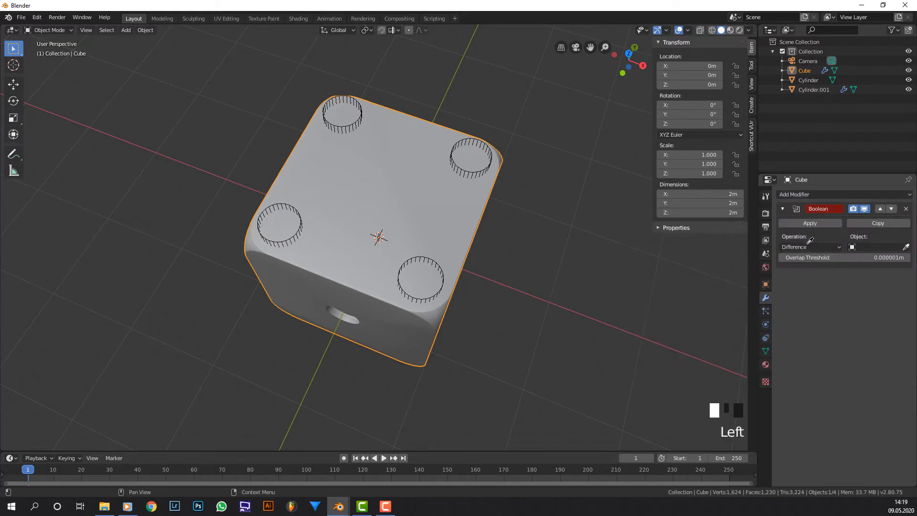
pyautogui.click(469, 160)
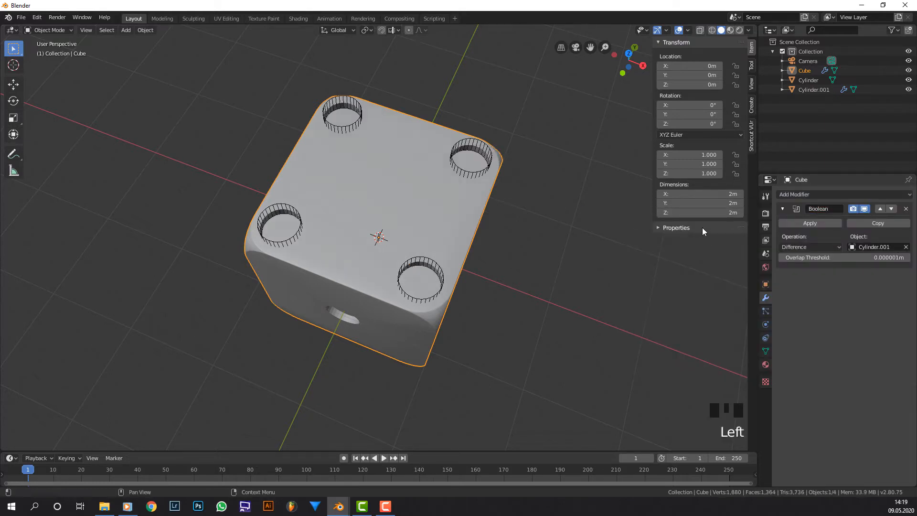
pyautogui.moveTo(797, 225); pyautogui.dragTo(764, 239)
# Delete the mirrored corner cylinders from the cube's upper face.
pyautogui.moveTo(445, 241); pyautogui.dragTo(456, 229, button='middle')
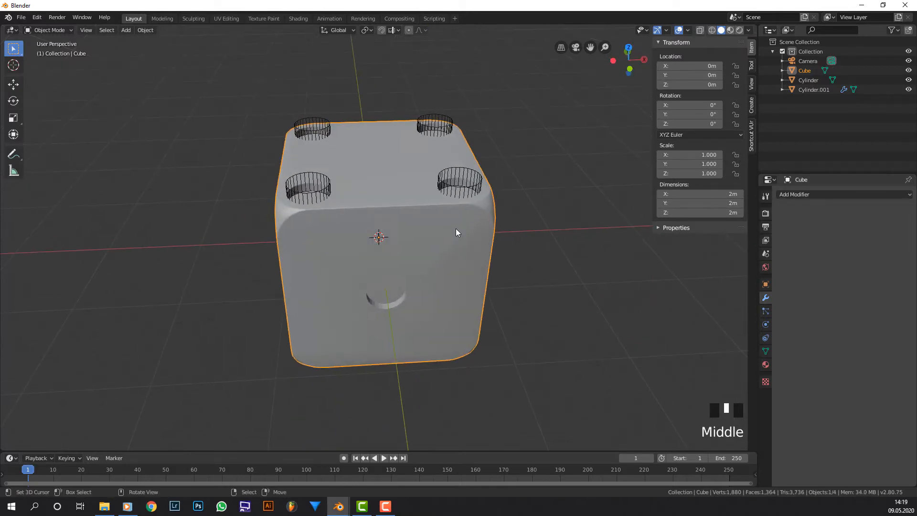
pyautogui.moveTo(478, 194); pyautogui.dragTo(443, 164, button='middle')
pyautogui.rightClick(443, 165)
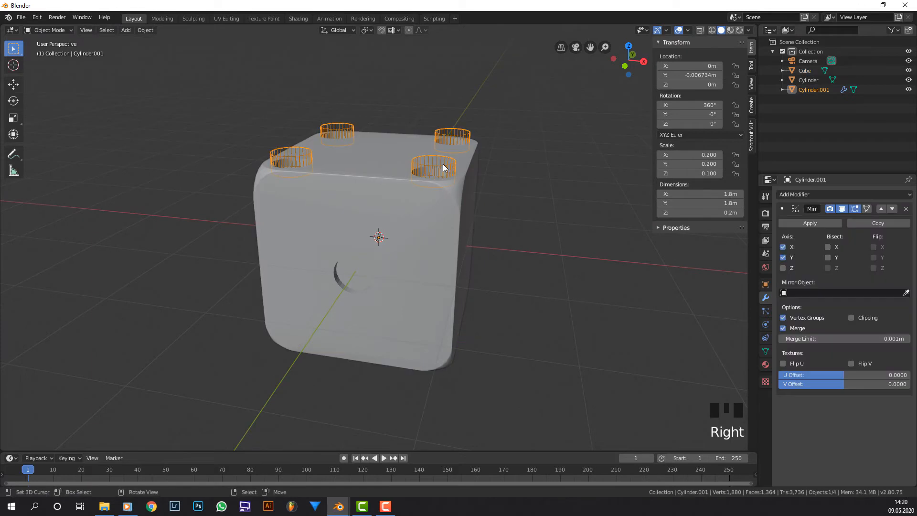
pyautogui.press('x')
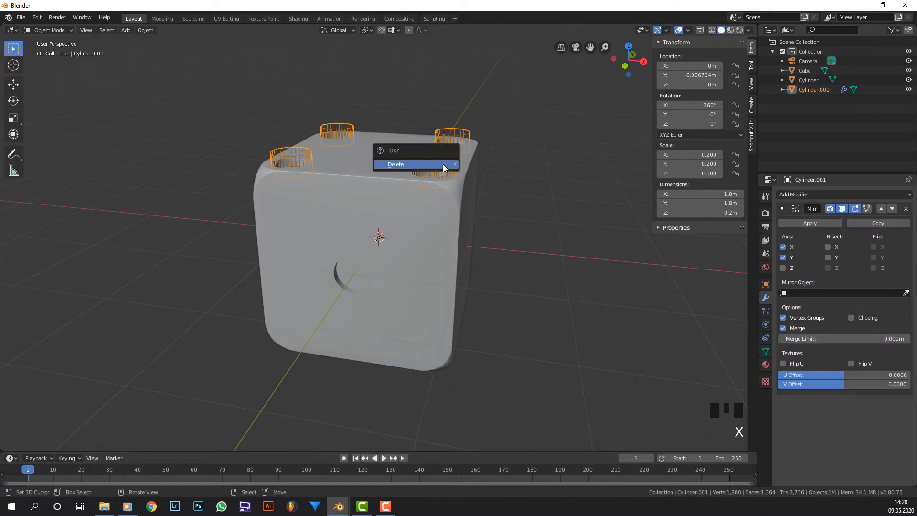
pyautogui.click(443, 165)
# Select the remaining cylinder on the cube's underside and clear its rotation.
pyautogui.moveTo(443, 165); pyautogui.dragTo(419, 322, button='middle')
pyautogui.rightClick(387, 319)
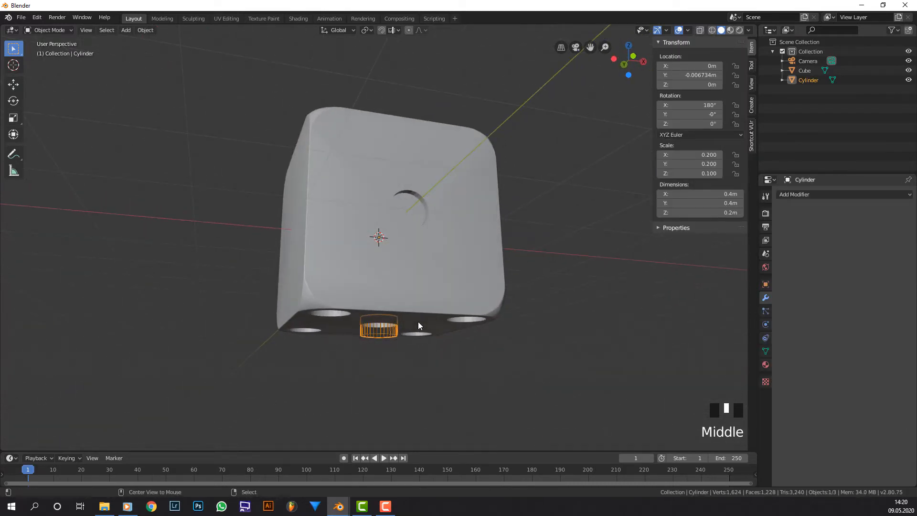
pyautogui.hotkey('alt', 'r')
pyautogui.moveTo(420, 304); pyautogui.dragTo(417, 356, button='middle')
pyautogui.moveTo(392, 205); pyautogui.dragTo(419, 183, button='middle')
# Rotate the cylinder -90° about the global X axis onto the blank side face opposite the single-pip face.
pyautogui.write('rx')
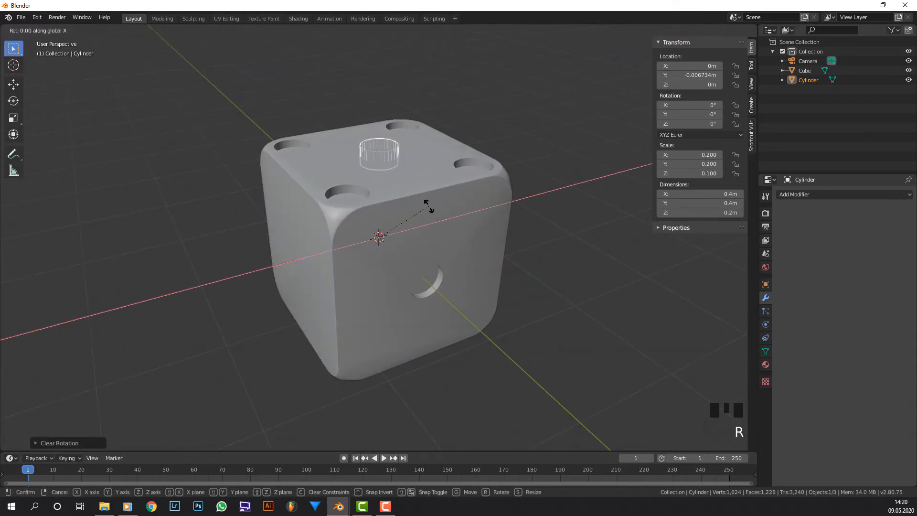
pyautogui.write('90')
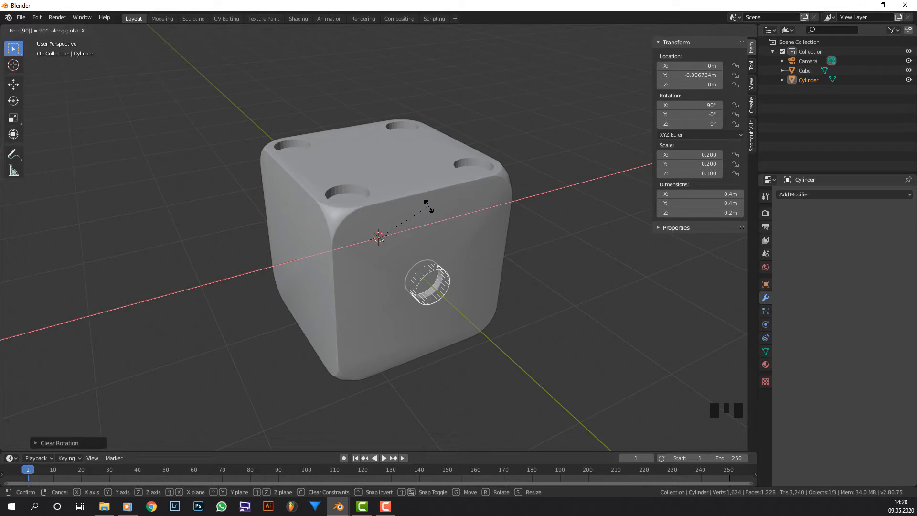
pyautogui.press('-')
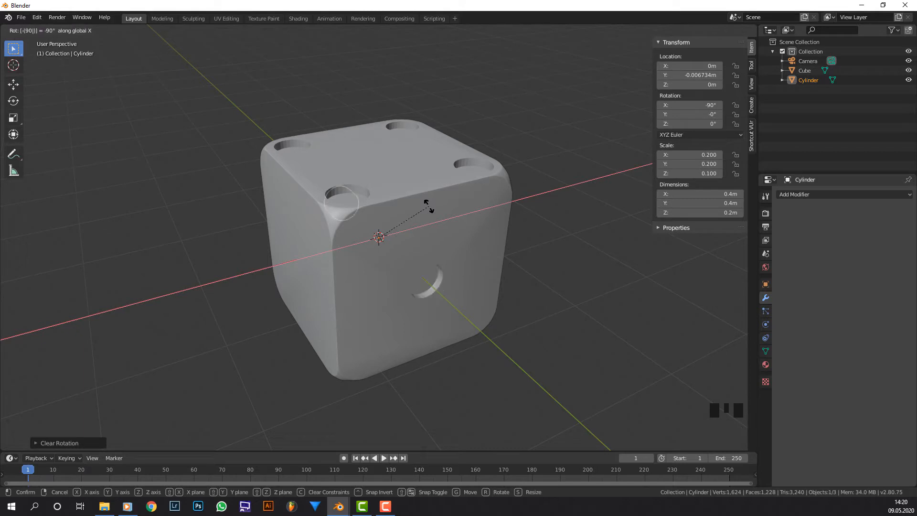
pyautogui.press('Return')
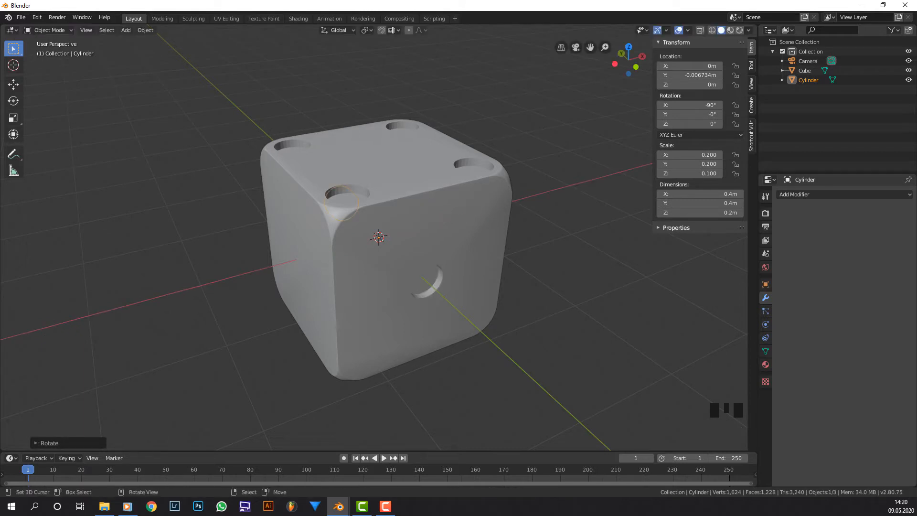
pyautogui.moveTo(354, 233); pyautogui.dragTo(500, 209, button='middle')
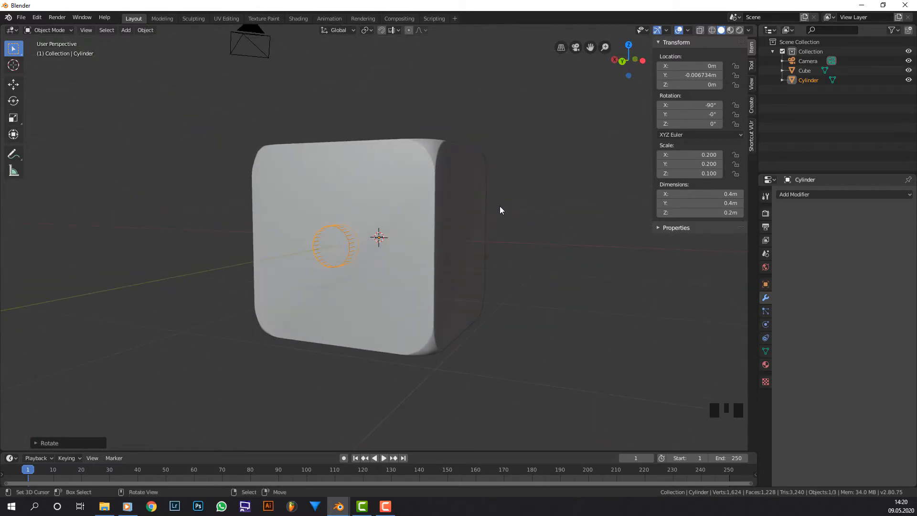
pyautogui.moveTo(458, 250); pyautogui.dragTo(553, 248, button='middle')
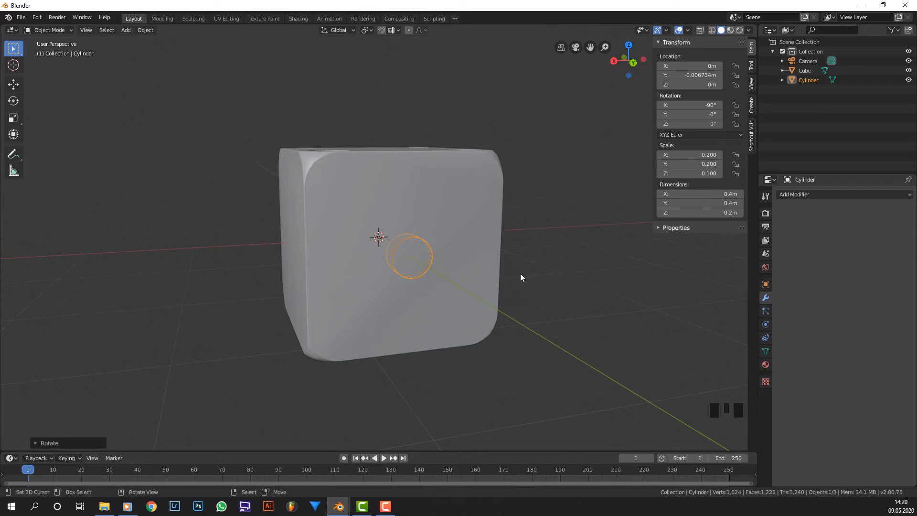
# In Edit Mode, set the cylinder mesh's local median X and Y to 3.5 m, placing it at a corner of the face.
pyautogui.click(633, 63)
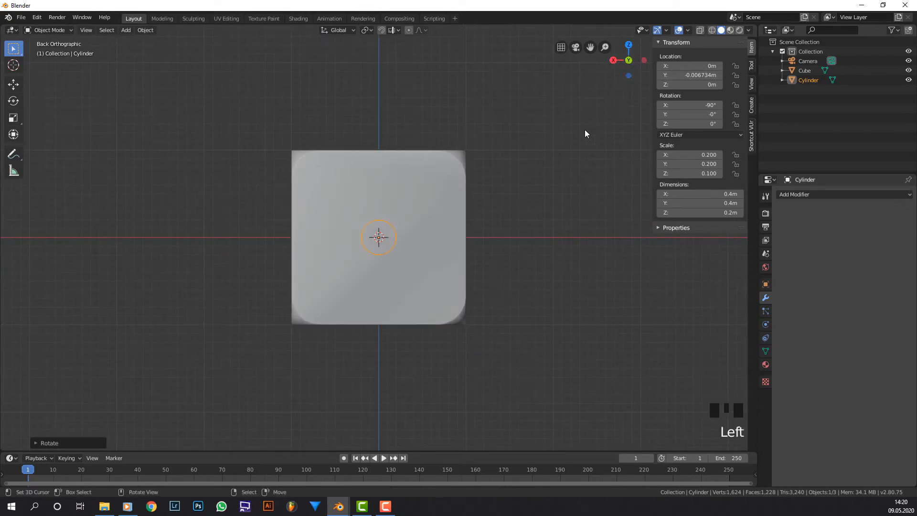
pyautogui.press('Tab')
pyautogui.click(700, 65)
pyautogui.moveTo(700, 65); pyautogui.dragTo(700, 75)
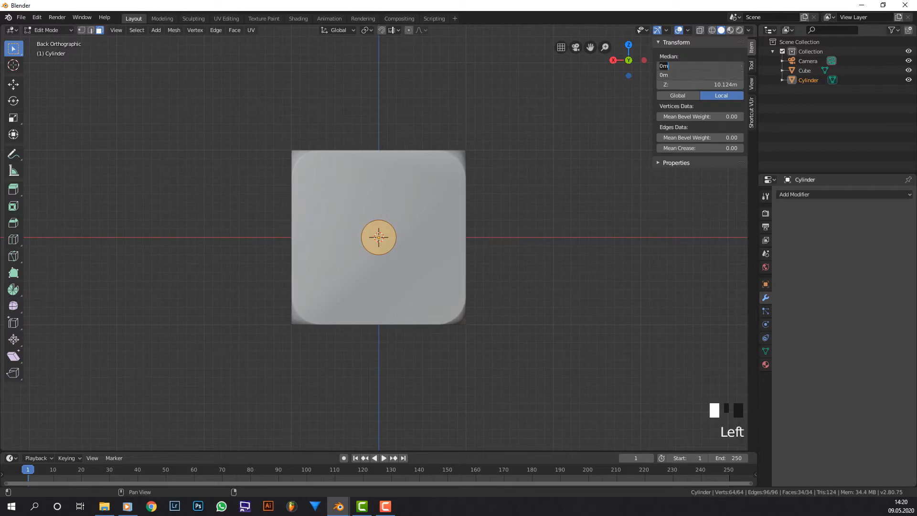
pyautogui.write('3.5')
pyautogui.press('Return')
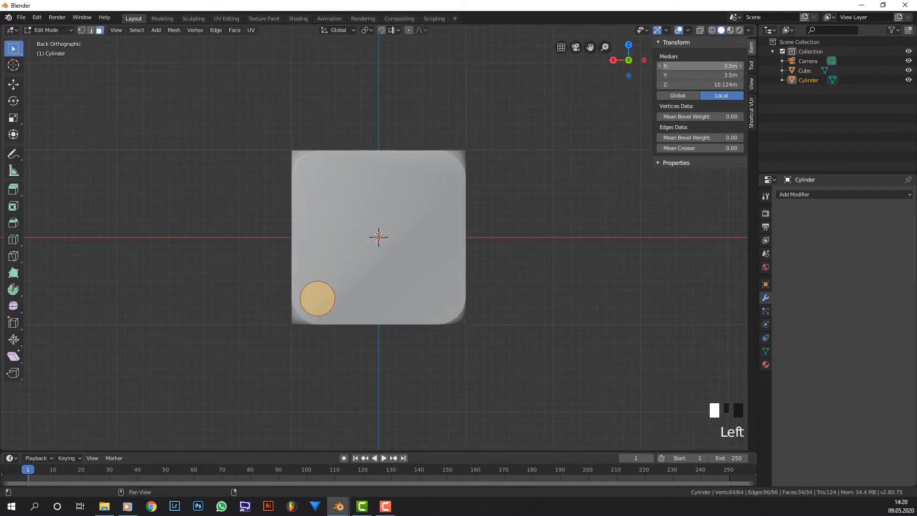
pyautogui.press('Tab')
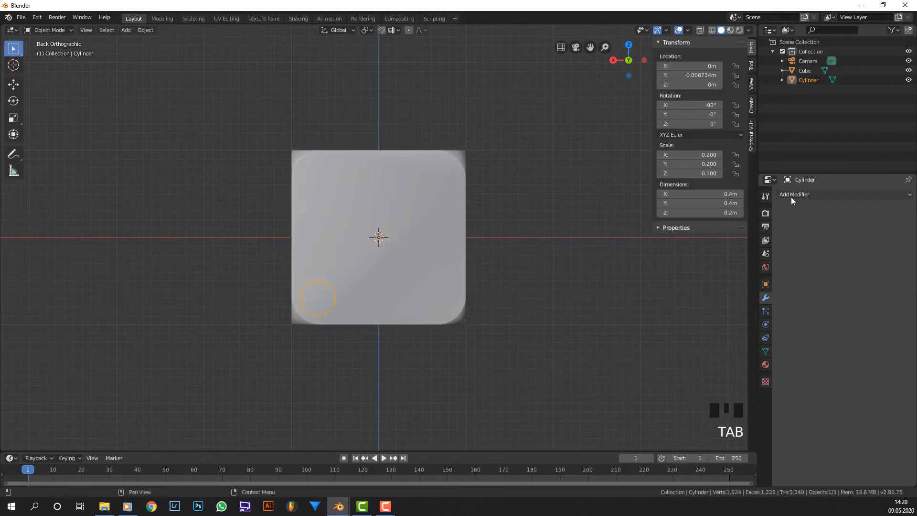
# Add an Array modifier to the cylinder with relative offset -3.5 in X and Y for a copy at the diagonally opposite corner.
pyautogui.click(791, 196)
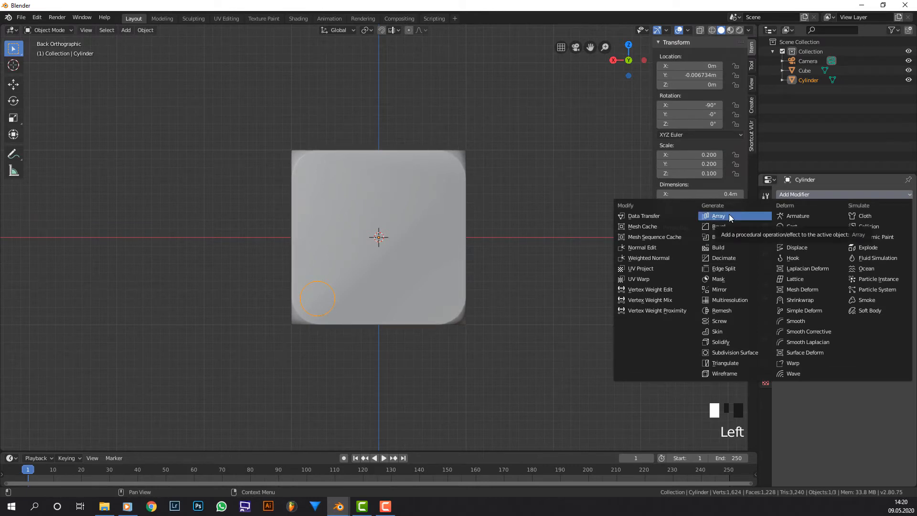
pyautogui.click(730, 217)
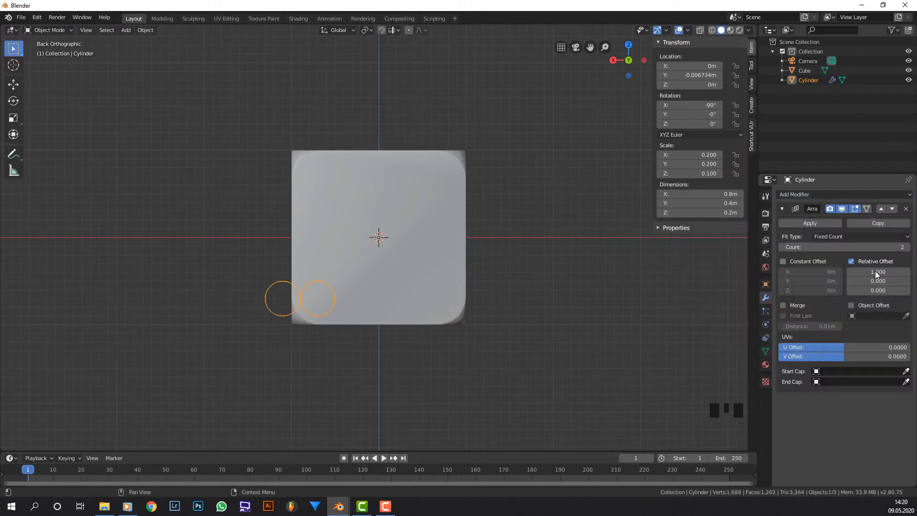
pyautogui.moveTo(875, 271); pyautogui.dragTo(875, 281)
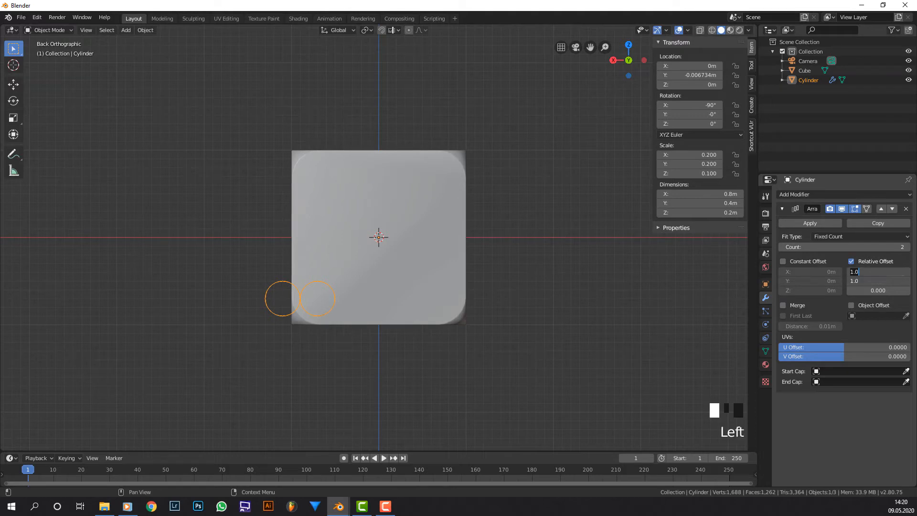
pyautogui.write('3.5')
pyautogui.press('Return')
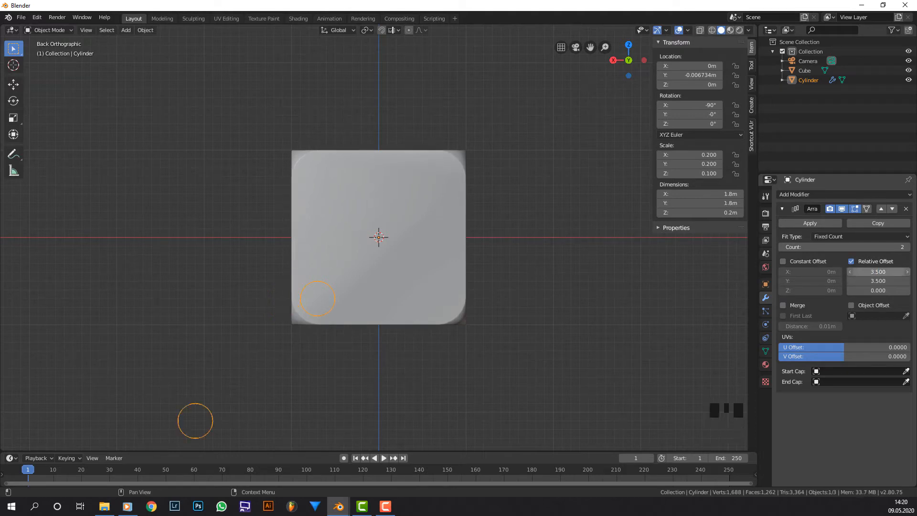
pyautogui.moveTo(881, 271); pyautogui.dragTo(881, 281)
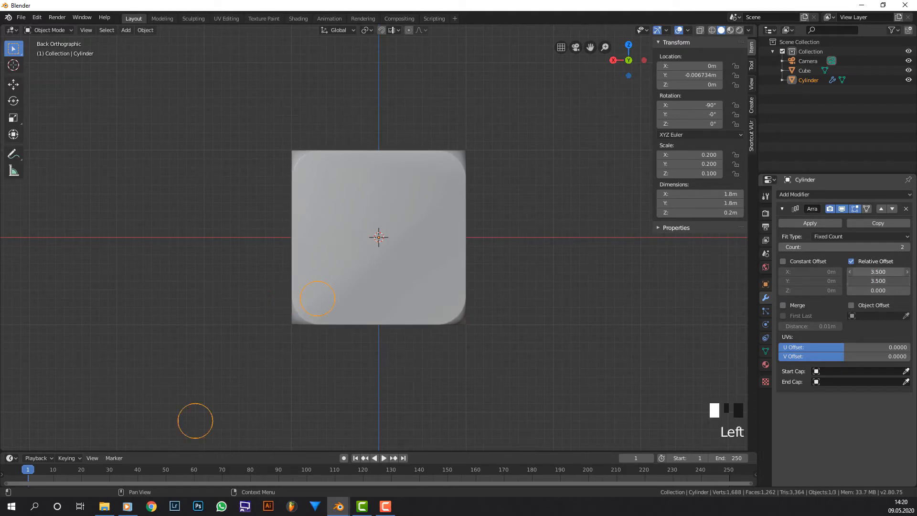
pyautogui.write('-')
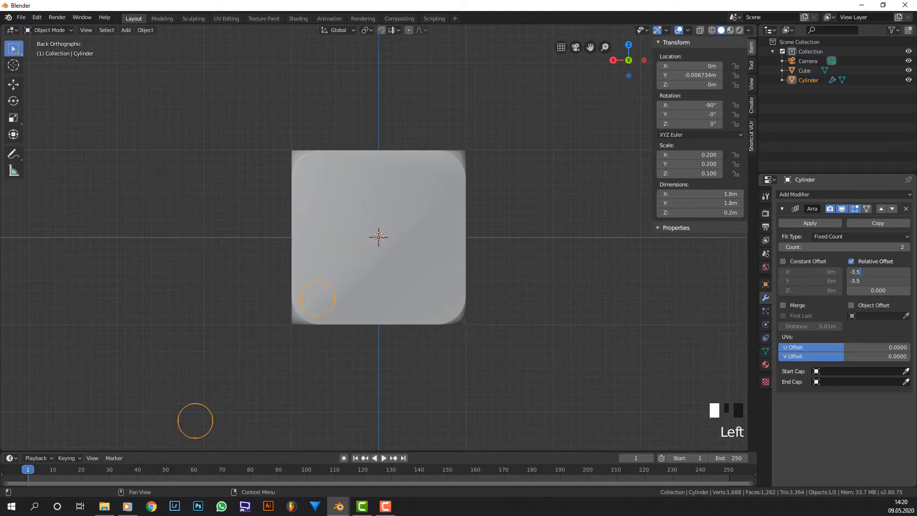
pyautogui.write('3.5')
pyautogui.press('Return')
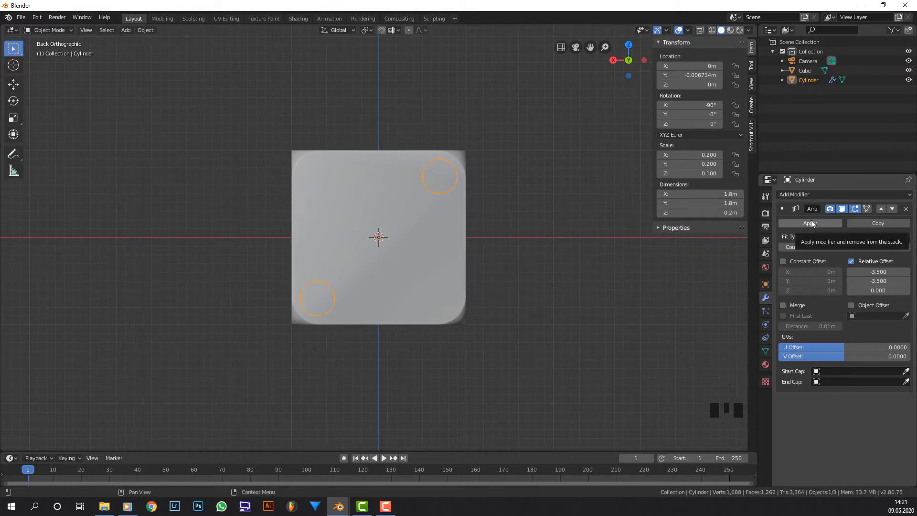
# Cut the two diagonal corner holes into the cube's side face with a Boolean Difference modifier using Cylinder, and apply it.
pyautogui.moveTo(447, 219); pyautogui.dragTo(450, 242, button='middle')
pyautogui.rightClick(405, 204)
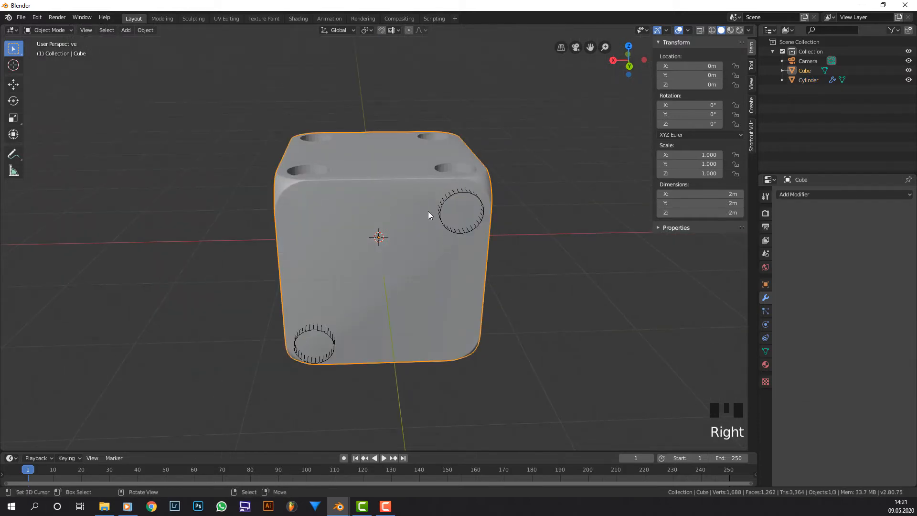
pyautogui.moveTo(428, 212); pyautogui.dragTo(468, 220, button='middle')
pyautogui.click(792, 195)
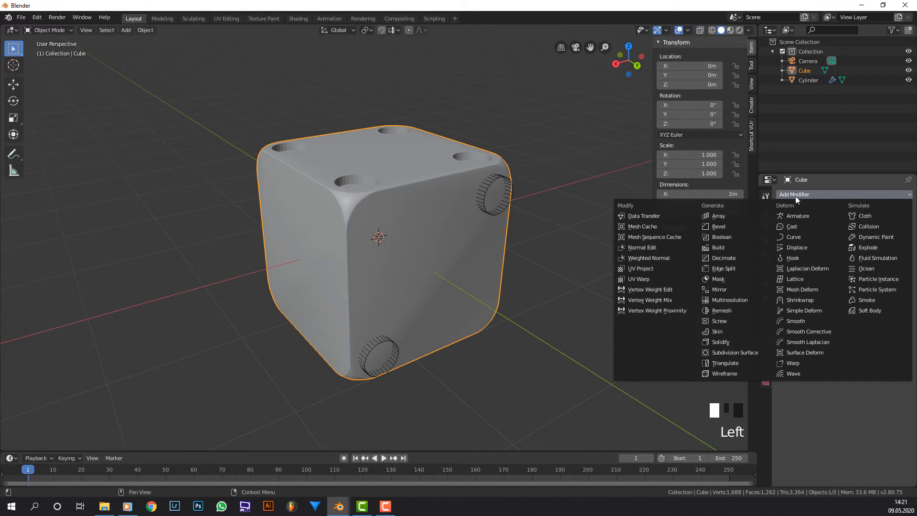
pyautogui.click(732, 237)
pyautogui.click(876, 247)
pyautogui.click(879, 263)
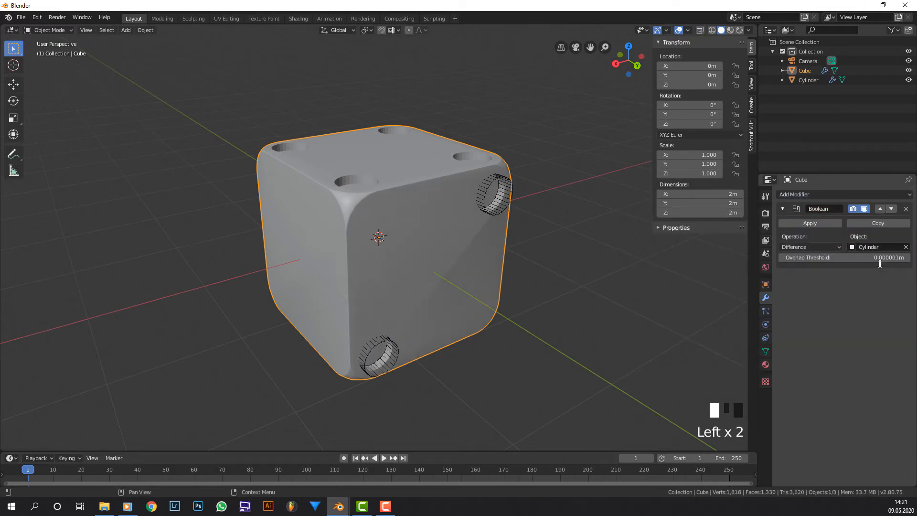
pyautogui.click(817, 223)
# Select the arrayed cylinder and rotate it -90° about the global Z axis onto the adjacent blank side face.
pyautogui.rightClick(496, 210)
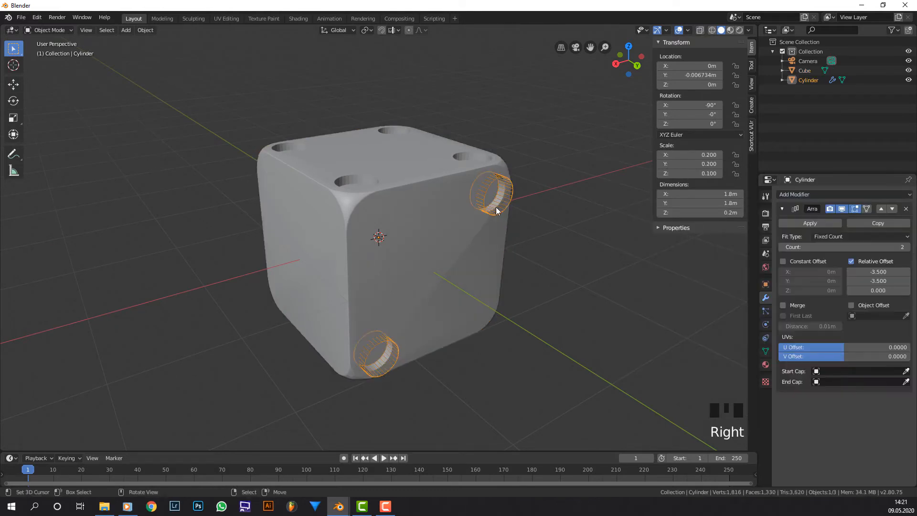
pyautogui.moveTo(505, 216); pyautogui.dragTo(395, 226, button='middle')
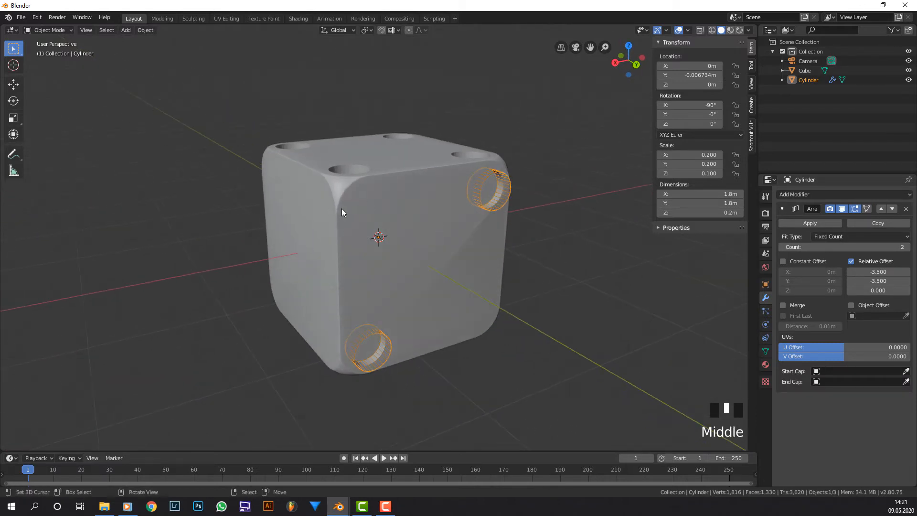
pyautogui.press('r')
pyautogui.press('z')
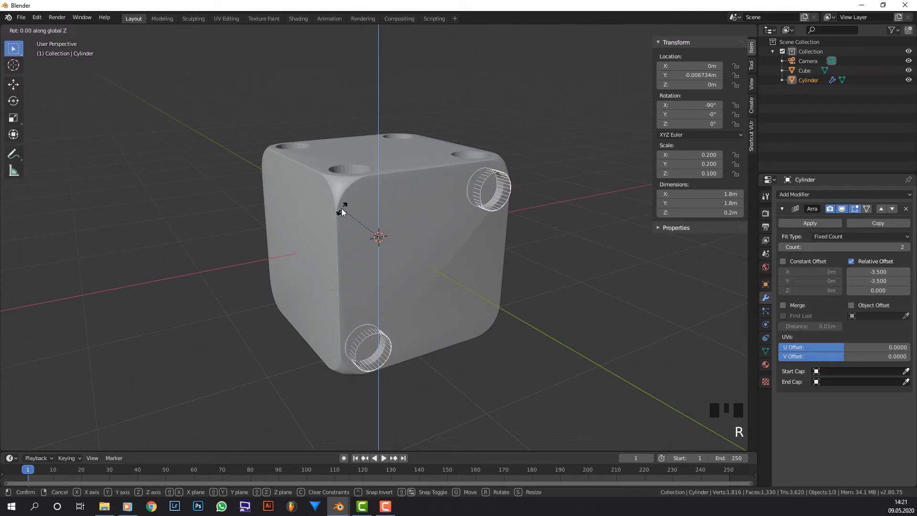
pyautogui.write('-90')
pyautogui.press('Return')
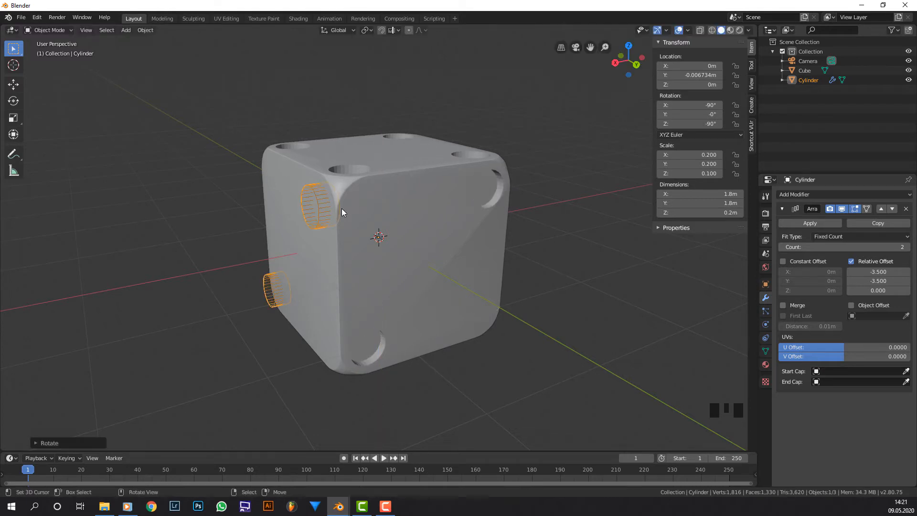
# Set the cylinder's Array count to 3 and its relative offset to -1.75 in X and Y for a three-pip diagonal.
pyautogui.moveTo(376, 225); pyautogui.dragTo(403, 194, button='middle')
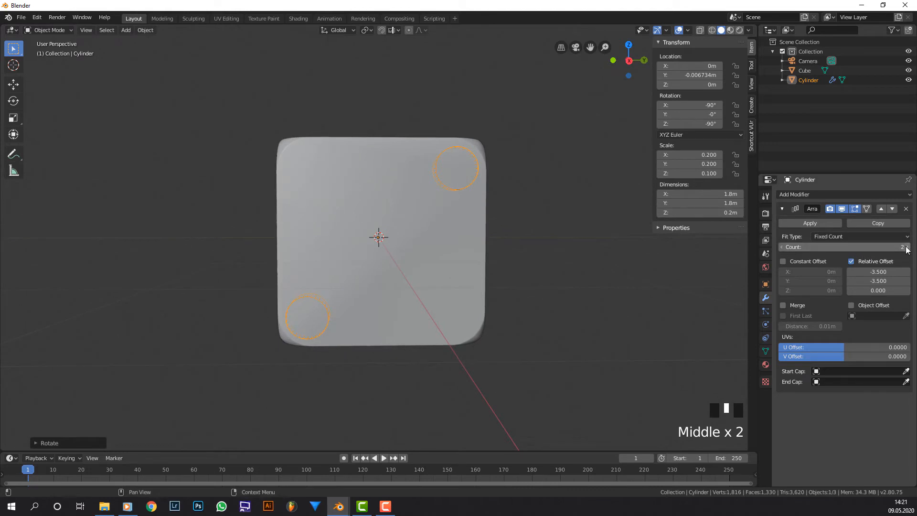
pyautogui.moveTo(819, 252); pyautogui.dragTo(831, 252)
pyautogui.scroll(-2, 535, 105)
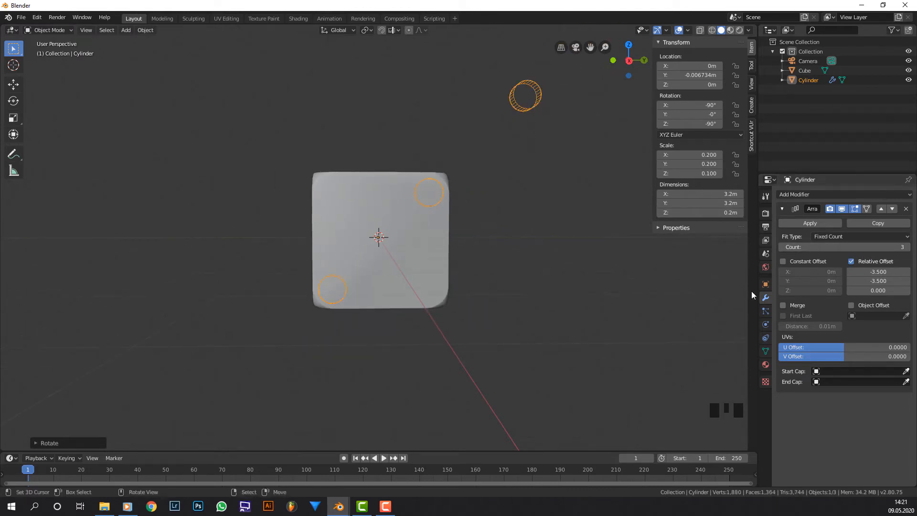
pyautogui.click(885, 274)
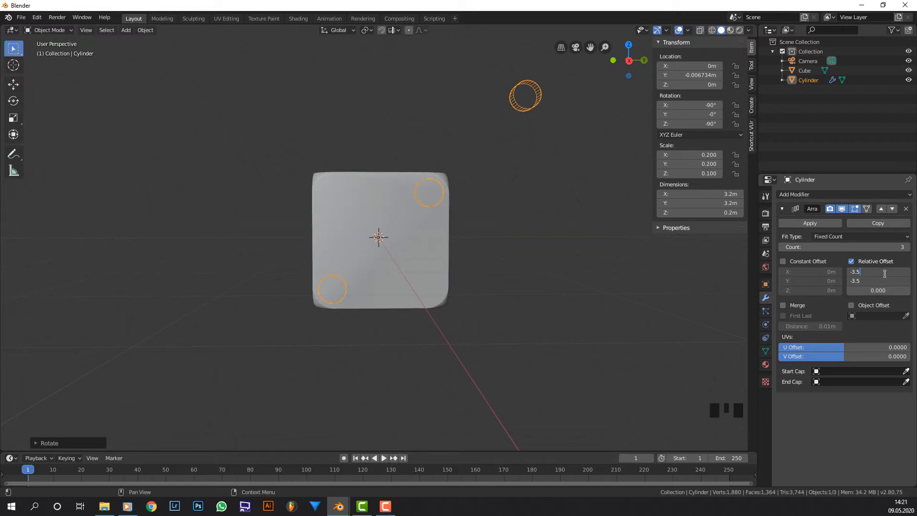
pyautogui.write('/2')
pyautogui.press('Return')
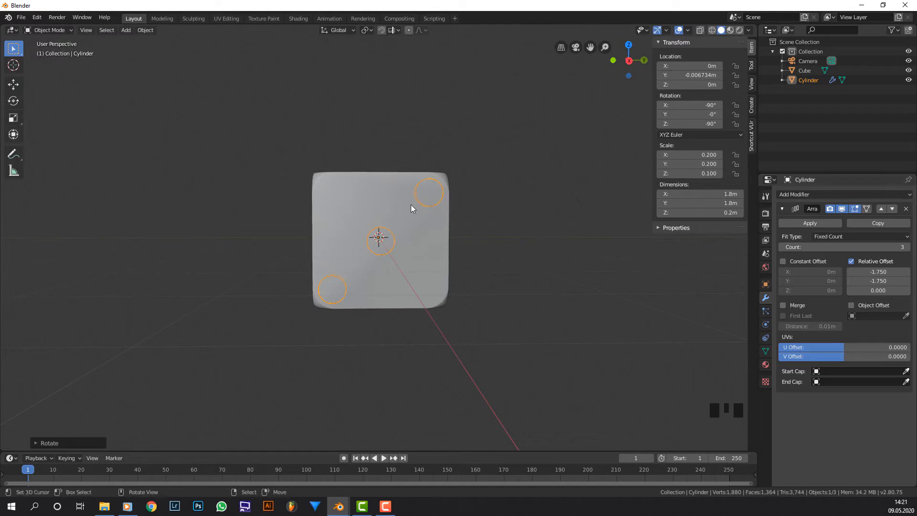
# Cut the three diagonal holes into the cube with a Boolean Difference modifier using Cylinder, and apply it.
pyautogui.moveTo(329, 207); pyautogui.dragTo(347, 219, button='middle')
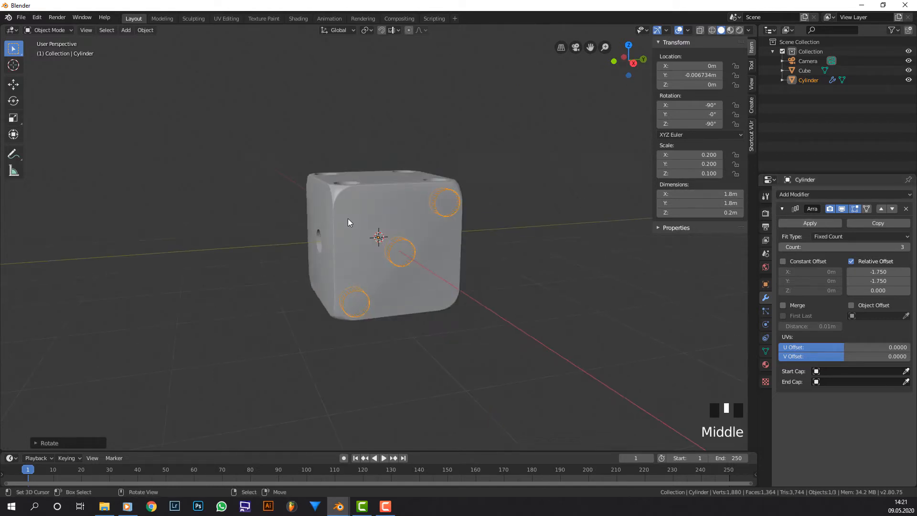
pyautogui.rightClick(348, 218)
pyautogui.click(796, 195)
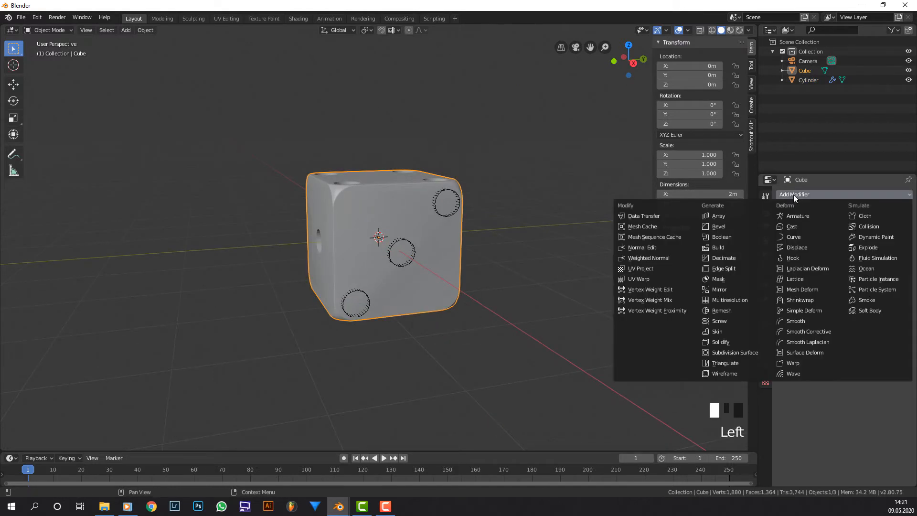
pyautogui.click(742, 237)
pyautogui.click(879, 246)
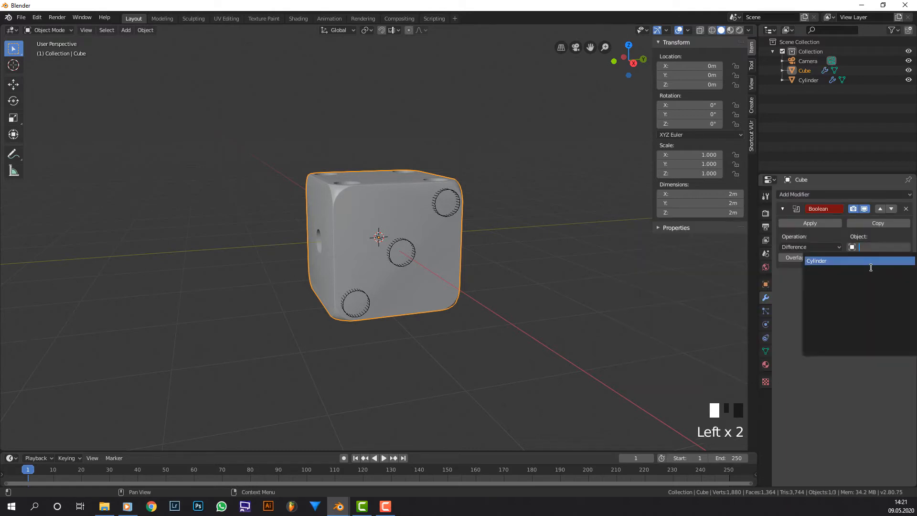
pyautogui.click(870, 261)
pyautogui.click(780, 224)
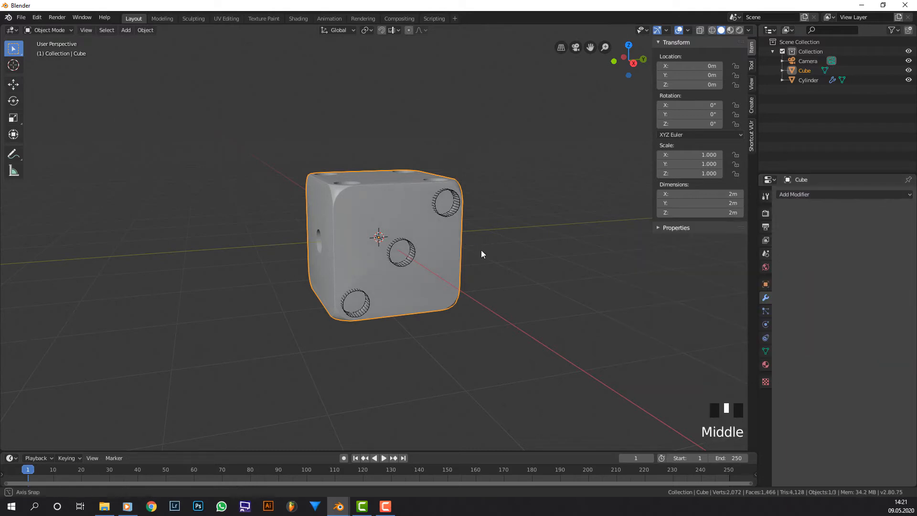
# Select the arrayed cylinders and rotate them 180° about the global Z axis onto the side face opposite the three pips.
pyautogui.moveTo(480, 250); pyautogui.dragTo(460, 251, button='middle')
pyautogui.rightClick(427, 249)
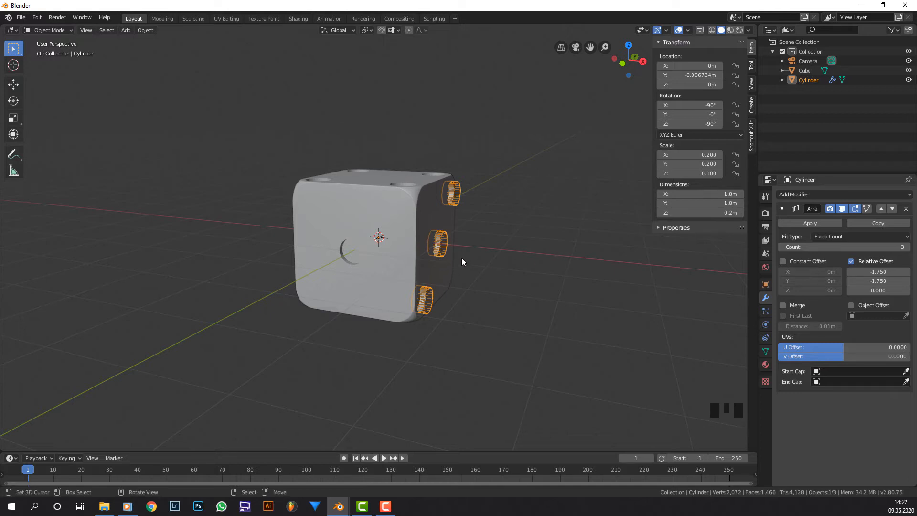
pyautogui.write('rz')
pyautogui.write('180')
pyautogui.press('Return')
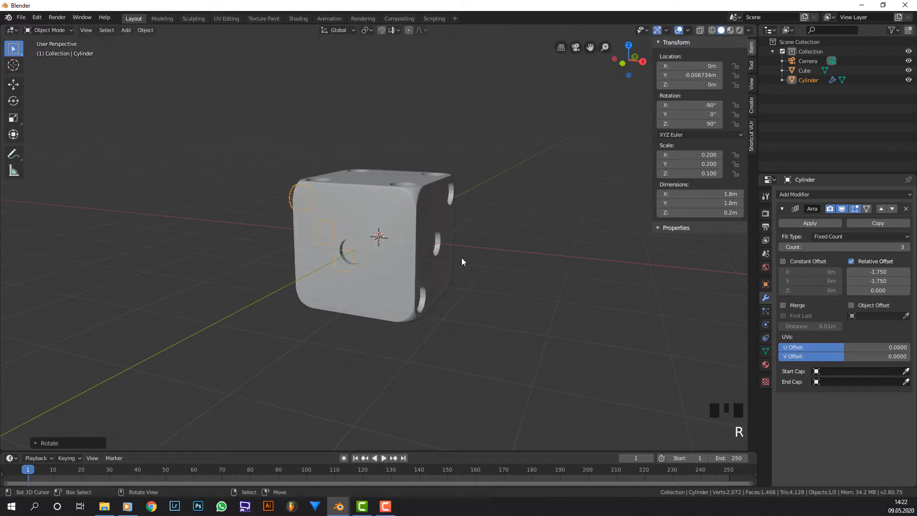
# Set the Array modifier's X relative offset to 0 so the three cylinders form a straight vertical row.
pyautogui.moveTo(285, 265); pyautogui.dragTo(420, 267, button='middle')
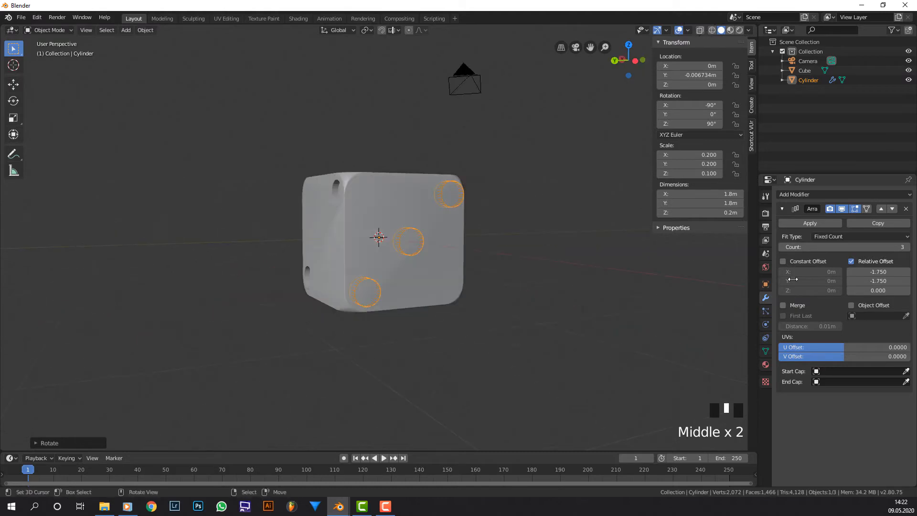
pyautogui.moveTo(878, 272); pyautogui.dragTo(846, 271)
pyautogui.click(877, 272)
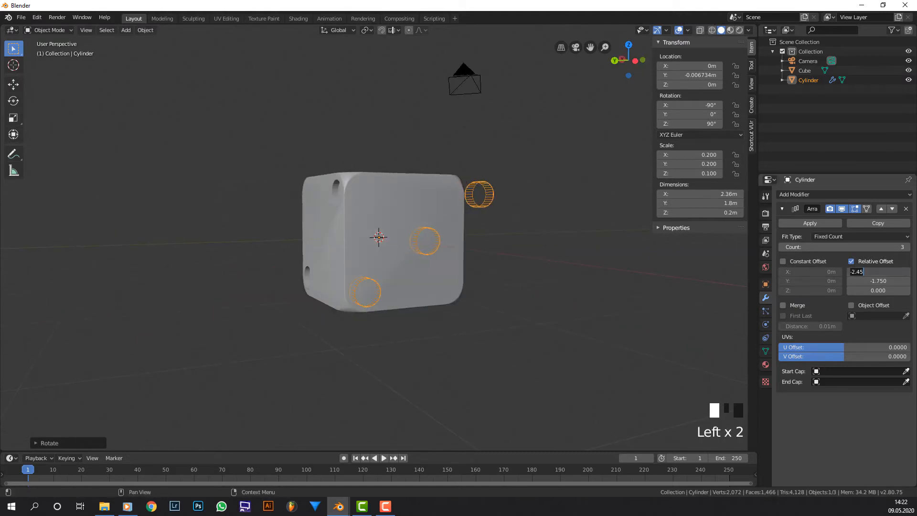
pyautogui.write('0')
pyautogui.press('Return')
# Add a Mirror modifier on the X axis to the cylinder to form the six-pip layout.
pyautogui.moveTo(381, 222); pyautogui.dragTo(355, 219, button='middle')
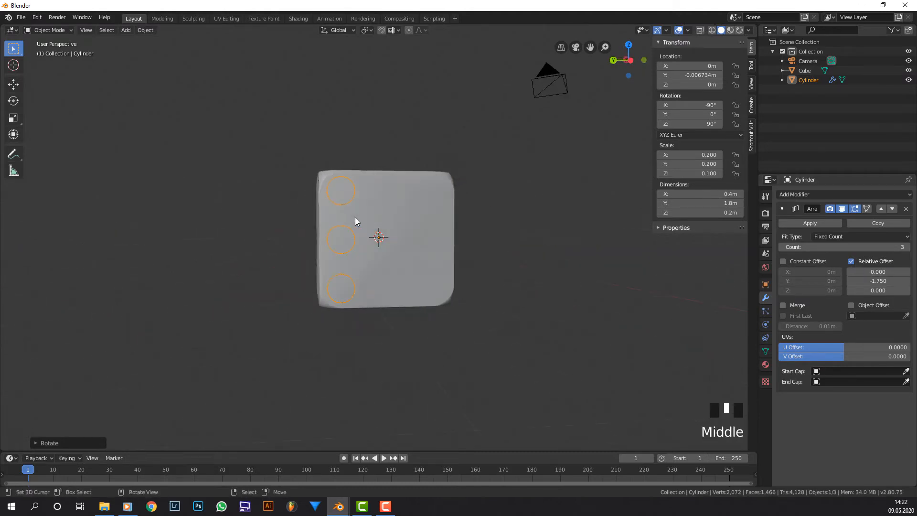
pyautogui.click(804, 194)
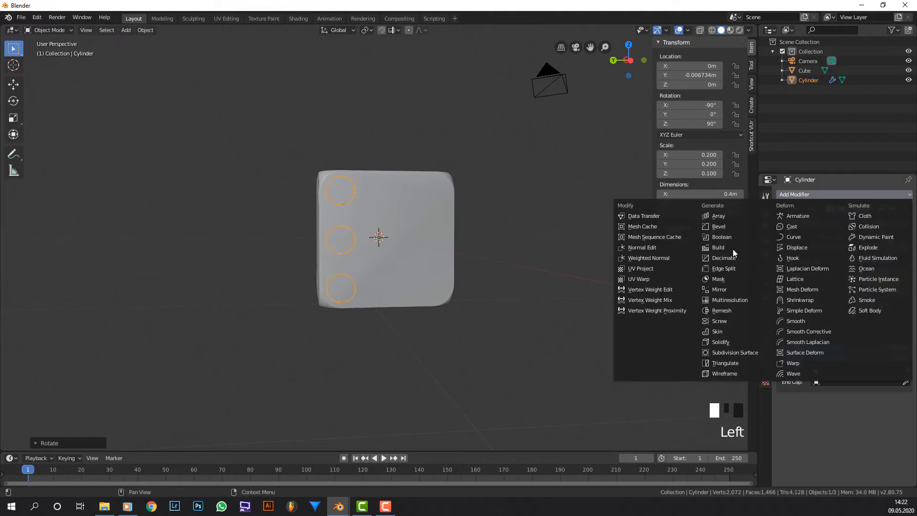
pyautogui.click(735, 291)
# Cut the six-pip holes into the cube with a Boolean Difference modifier using Cylinder, and apply it.
pyautogui.moveTo(560, 260); pyautogui.dragTo(631, 279, button='middle')
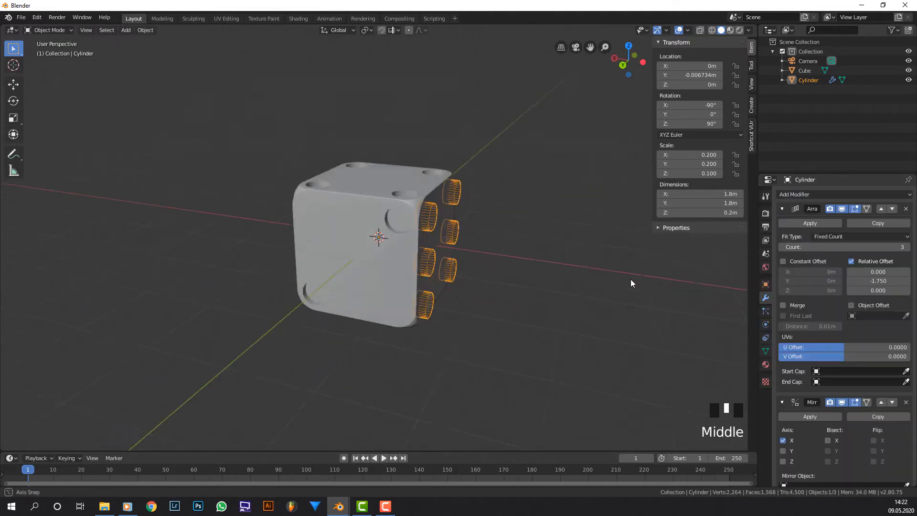
pyautogui.rightClick(393, 186)
pyautogui.click(804, 195)
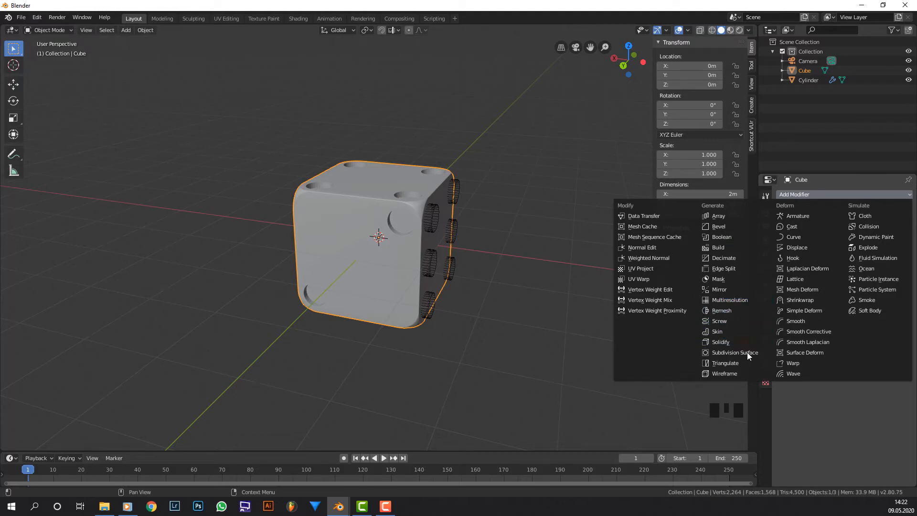
pyautogui.click(740, 237)
pyautogui.moveTo(654, 240); pyautogui.dragTo(529, 238, button='middle')
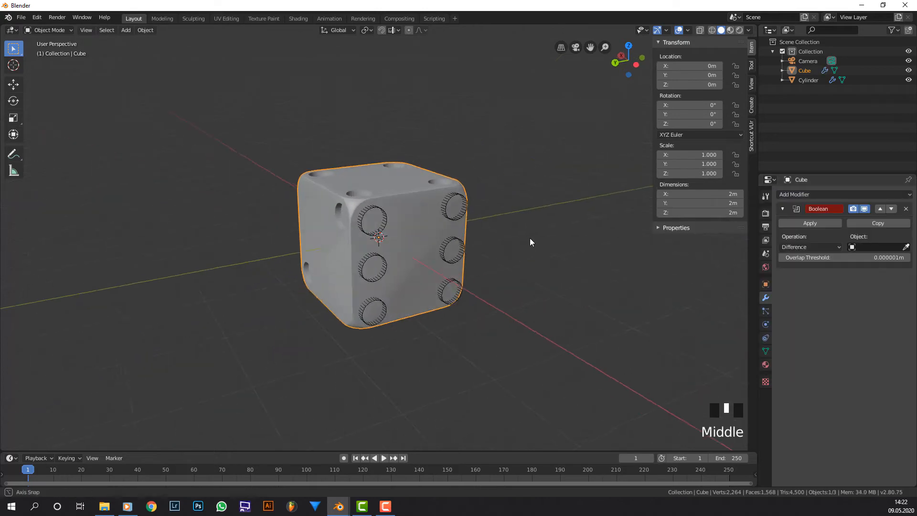
pyautogui.scroll(3, 608, 245)
pyautogui.moveTo(607, 245); pyautogui.dragTo(823, 234, button='middle')
pyautogui.click(879, 247)
pyautogui.click(803, 259)
pyautogui.click(826, 222)
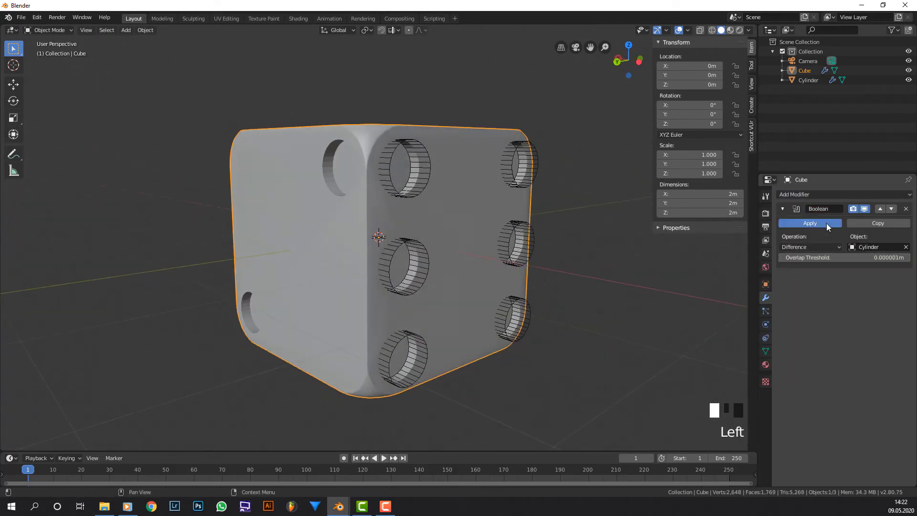
# Delete the arrayed and mirrored cutting cylinders from the scene.
pyautogui.moveTo(456, 218); pyautogui.dragTo(455, 212, button='middle')
pyautogui.rightClick(455, 212)
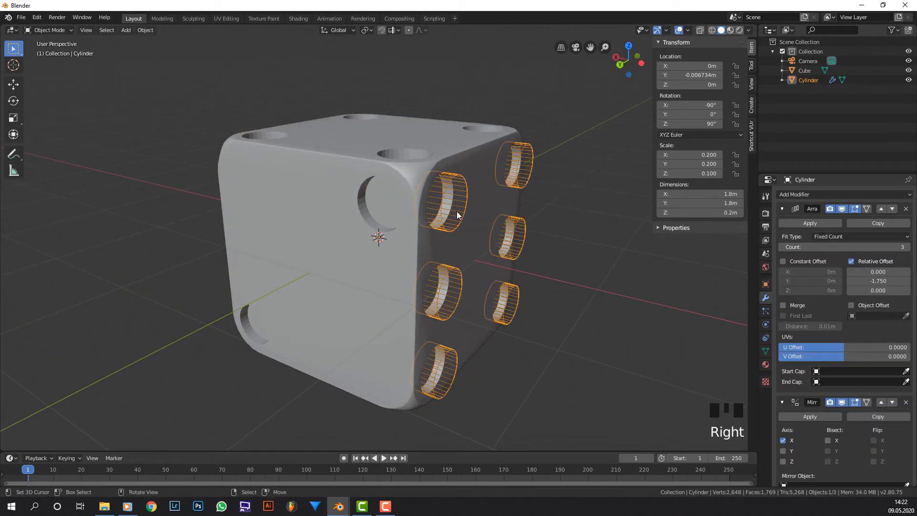
pyautogui.press('x')
pyautogui.click(449, 220)
# Select the cube and apply Shade Smooth to it.
pyautogui.moveTo(402, 238); pyautogui.dragTo(352, 227, button='middle')
pyautogui.scroll(-2, 597, 211)
pyautogui.rightClick(362, 181)
pyautogui.press('w')
pyautogui.click(369, 182)
pyautogui.scroll(3, 342, 213)
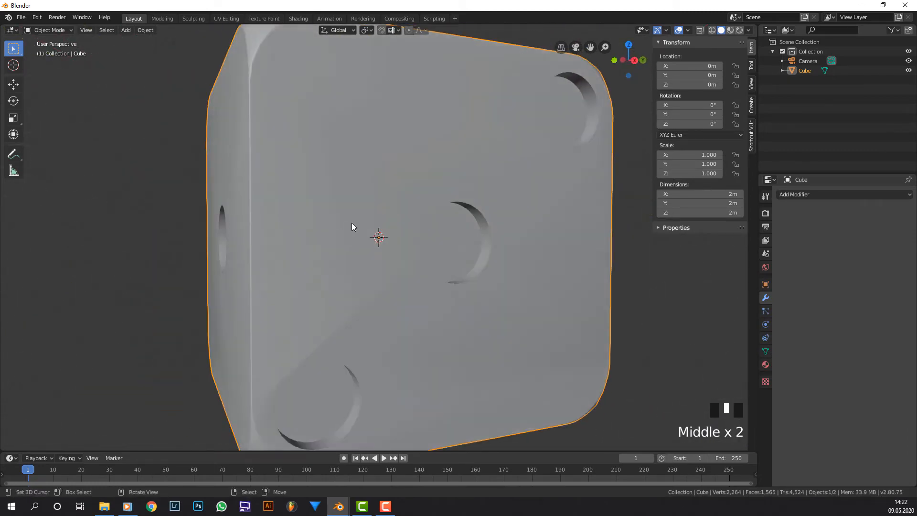
# Add a Bevel modifier to the cube and set its limit method to Angle.
pyautogui.scroll(-3, 401, 202)
pyautogui.moveTo(402, 203); pyautogui.dragTo(486, 211, button='middle')
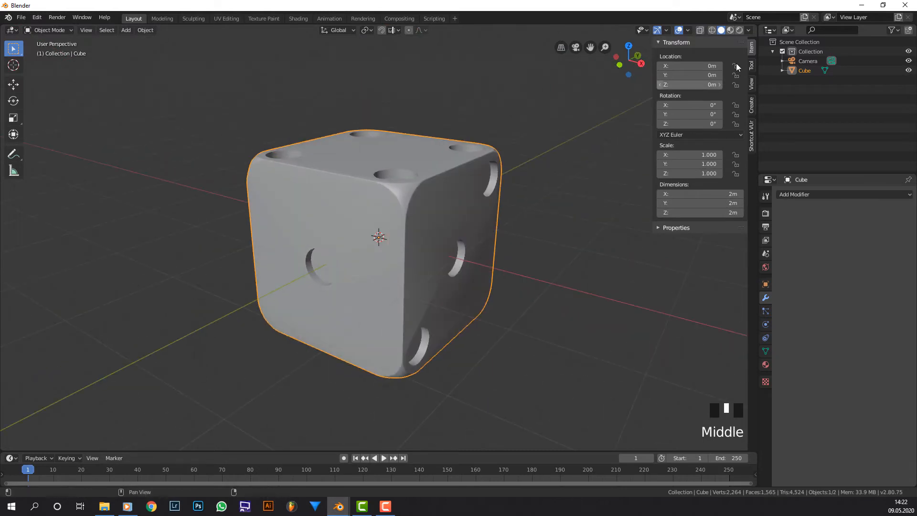
pyautogui.scroll(2, 520, 132)
pyautogui.moveTo(520, 129); pyautogui.dragTo(502, 153, button='middle')
pyautogui.scroll(2, 520, 152)
pyautogui.scroll(-1, 507, 146)
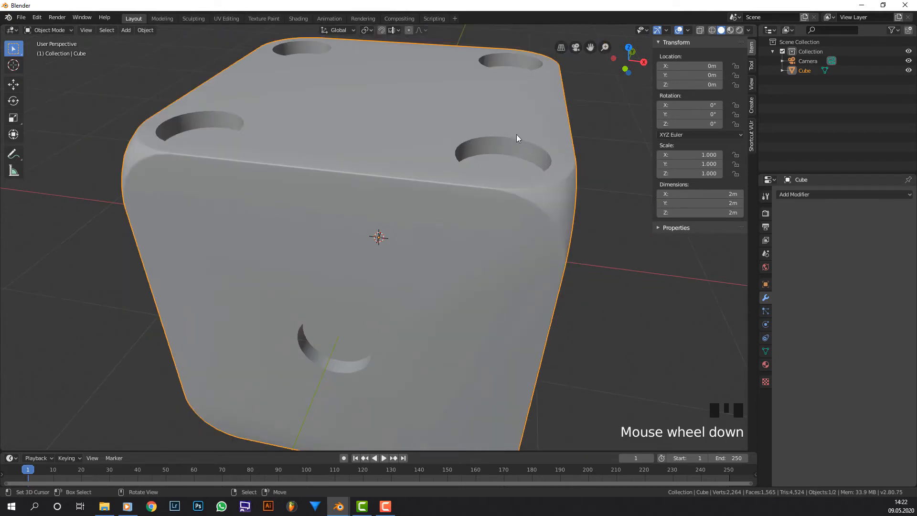
pyautogui.click(814, 194)
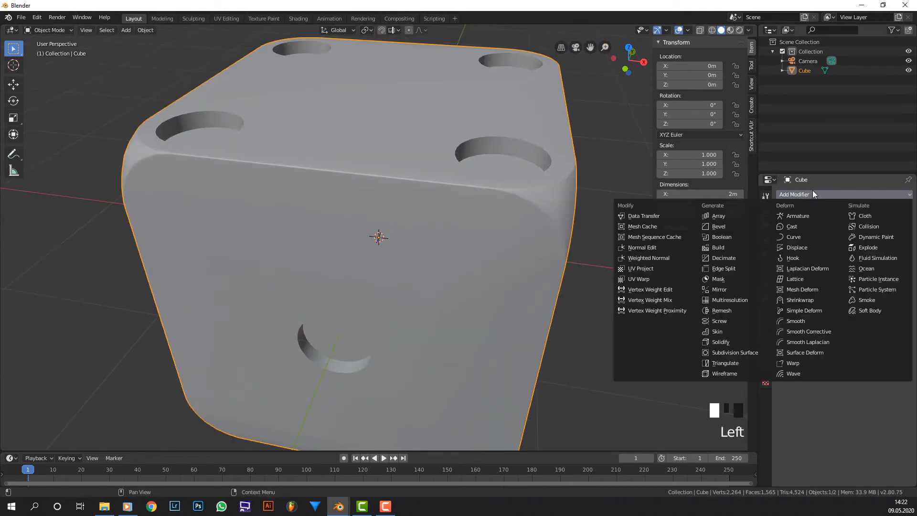
pyautogui.click(741, 226)
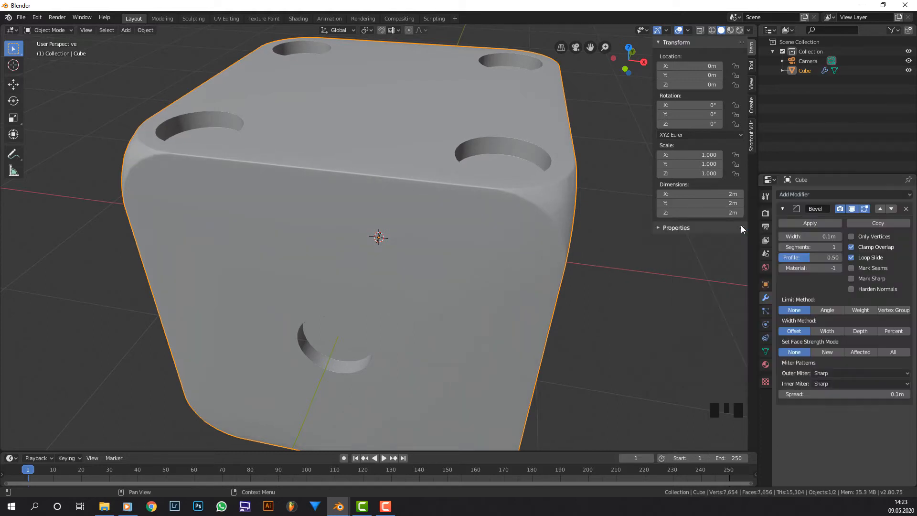
pyautogui.middleClick(747, 262)
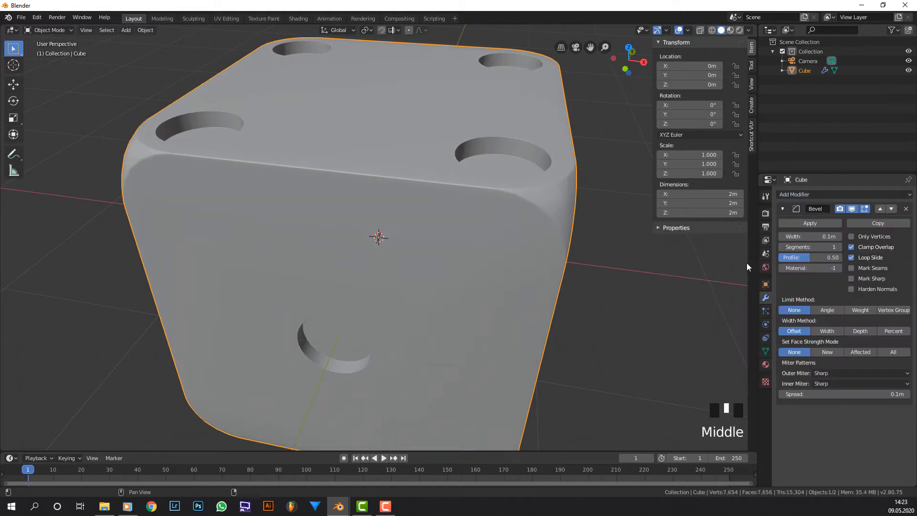
pyautogui.click(823, 309)
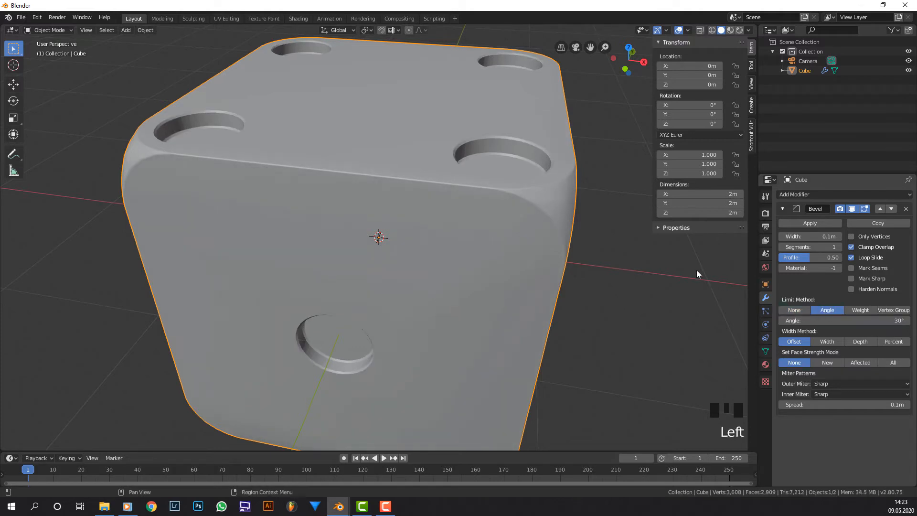
# Set the Bevel modifier's width to 0.15 m.
pyautogui.moveTo(696, 271); pyautogui.dragTo(603, 257, button='middle')
pyautogui.moveTo(585, 215); pyautogui.dragTo(449, 209, button='middle')
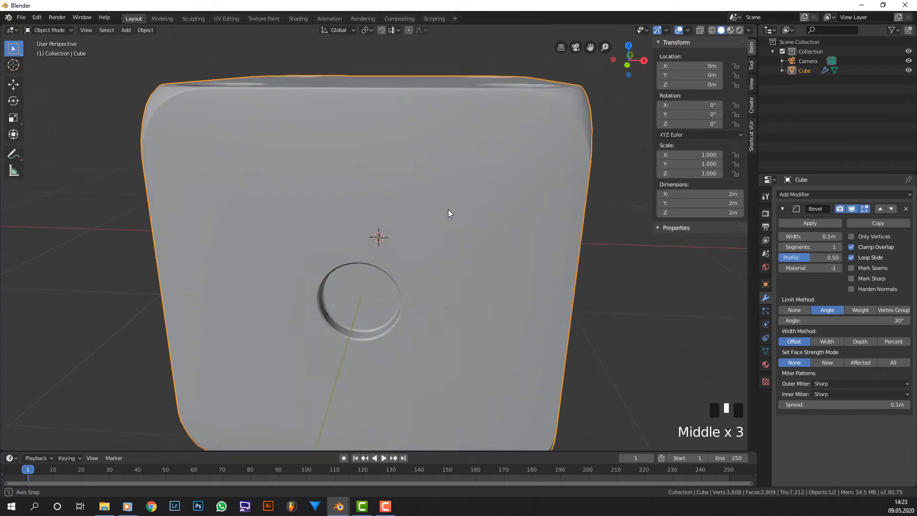
pyautogui.click(842, 235)
pyautogui.click(842, 235)
pyautogui.click(842, 234)
pyautogui.click(842, 235)
pyautogui.click(842, 234)
pyautogui.click(842, 235)
pyautogui.click(842, 235)
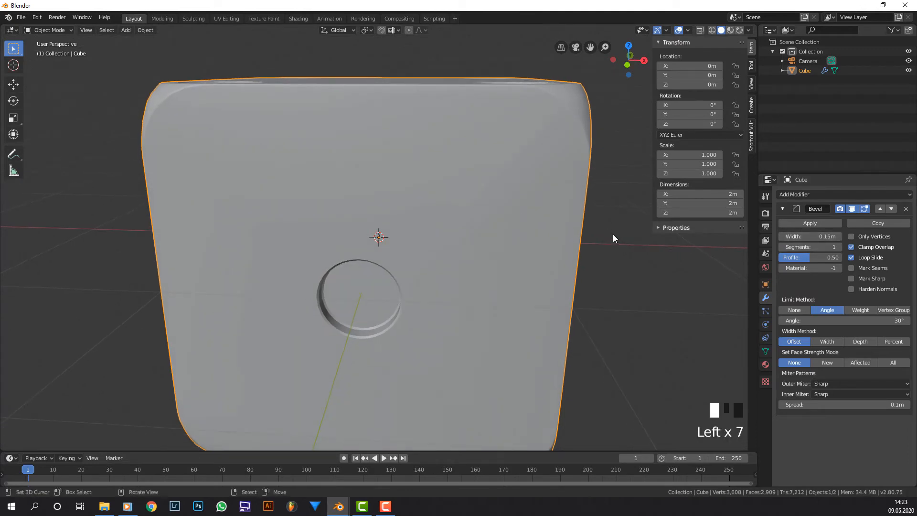
# Set the Bevel modifier's width to 0.12 m.
pyautogui.moveTo(612, 235); pyautogui.dragTo(633, 247, button='middle')
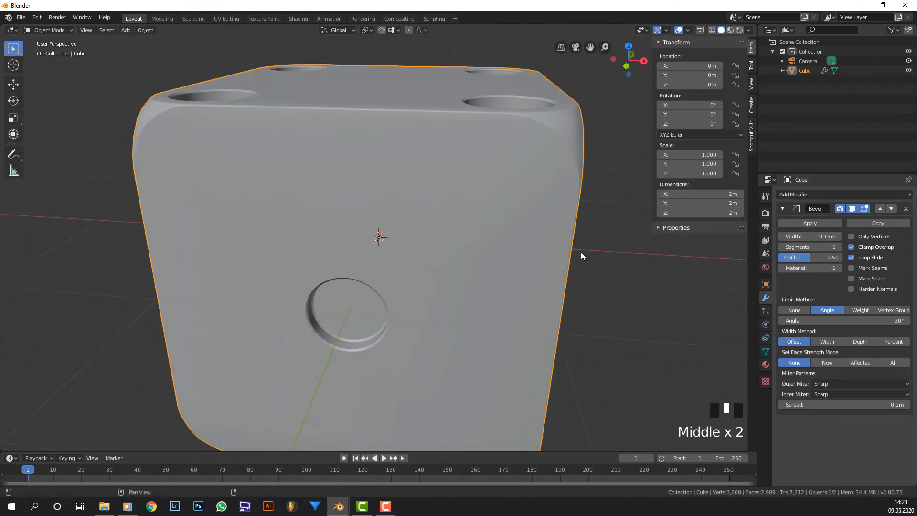
pyautogui.click(782, 237)
pyautogui.click(782, 236)
pyautogui.click(783, 236)
pyautogui.click(782, 237)
pyautogui.click(782, 237)
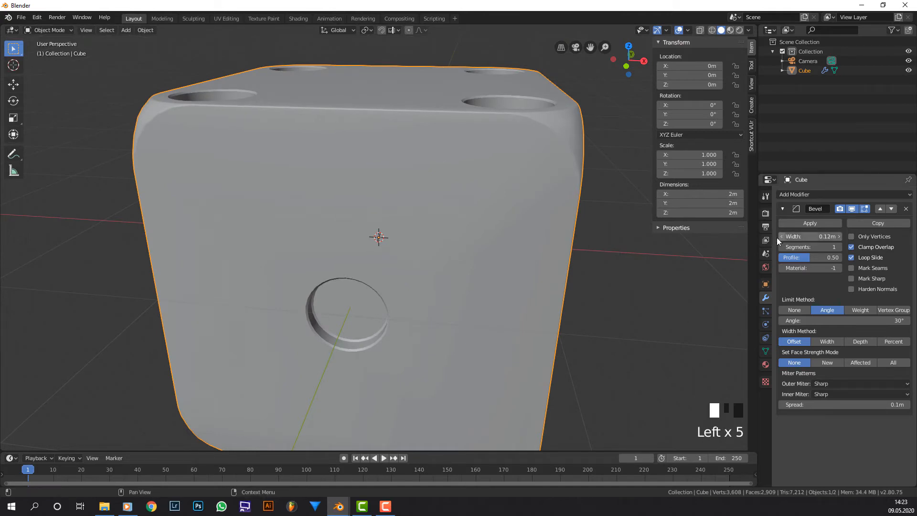
pyautogui.moveTo(468, 291); pyautogui.dragTo(457, 289, button='middle')
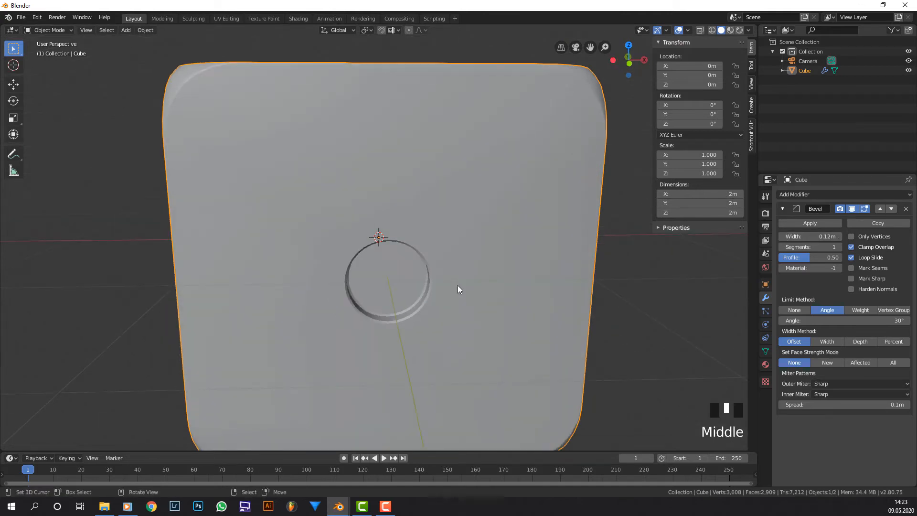
# Try the Bevel modifier with Clamp Overlap and Loop Slide turned off, and turn both options back on.
pyautogui.click(851, 247)
pyautogui.middleClick(651, 230)
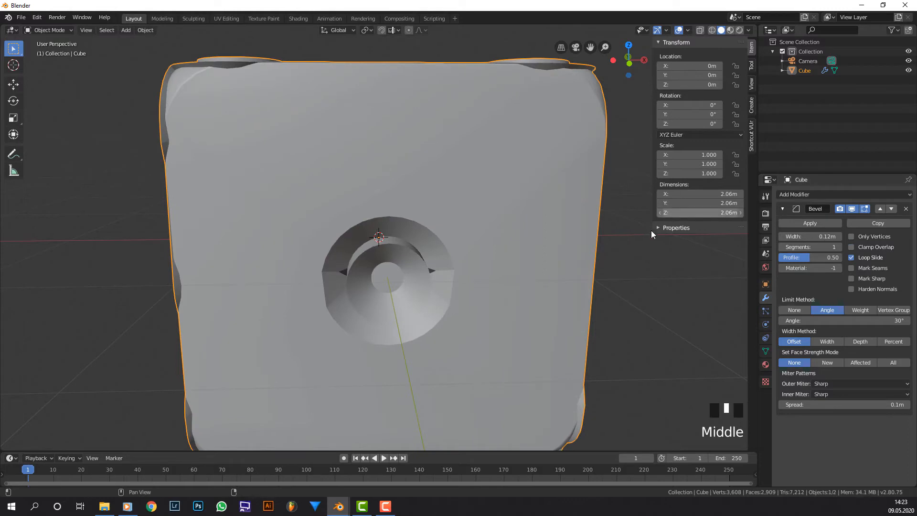
pyautogui.moveTo(642, 240); pyautogui.dragTo(415, 160, button='middle')
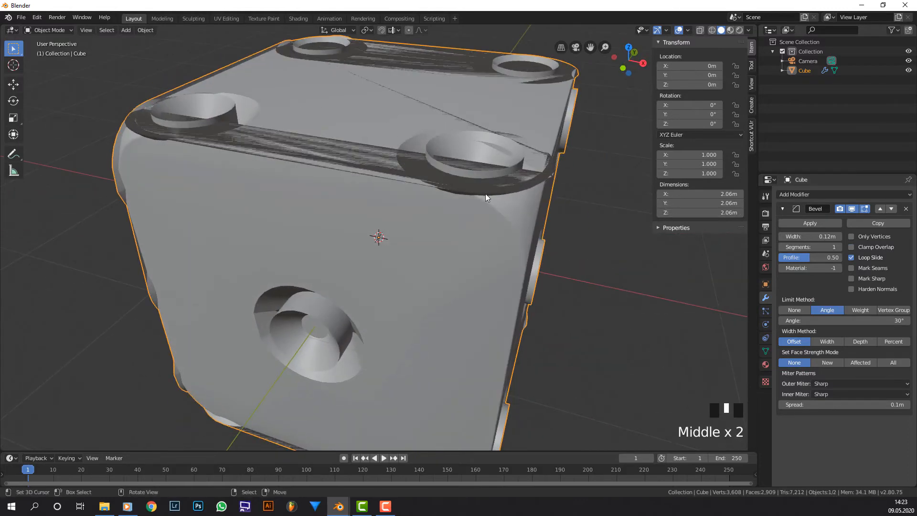
pyautogui.click(852, 258)
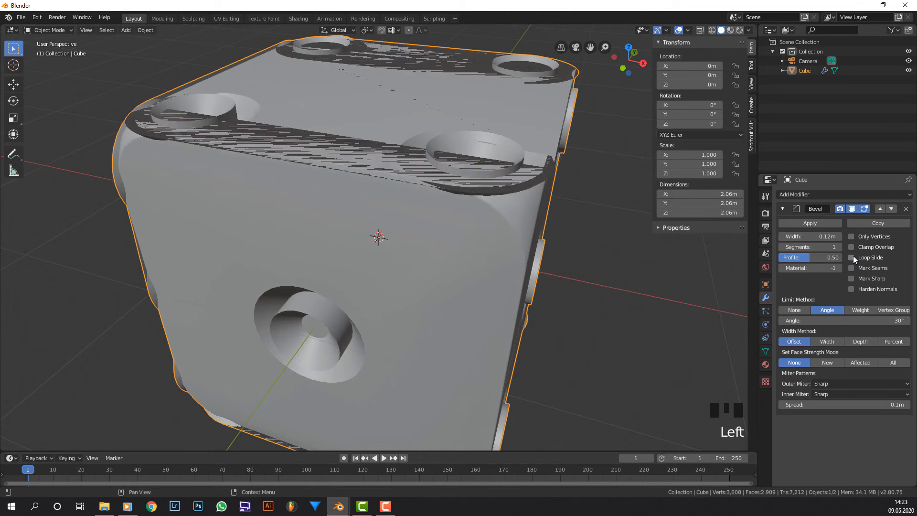
pyautogui.click(853, 257)
pyautogui.click(851, 247)
pyautogui.moveTo(593, 266); pyautogui.dragTo(611, 249, button='middle')
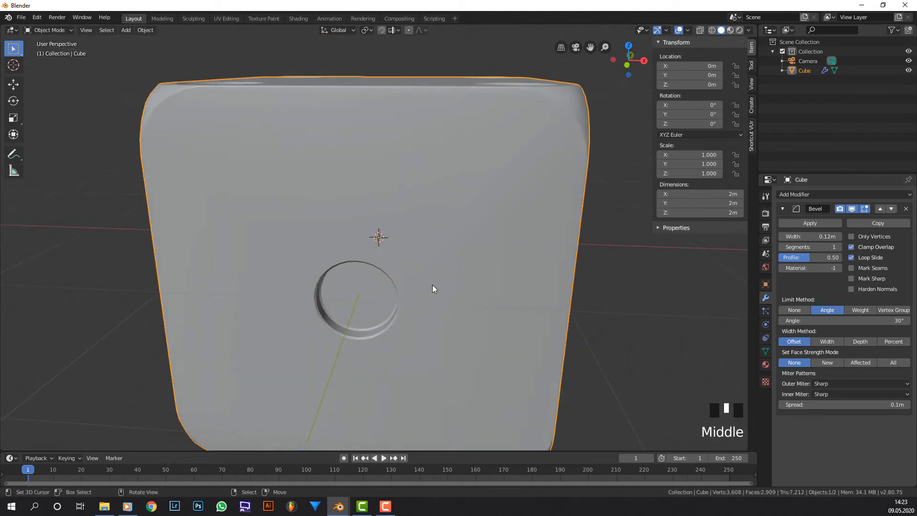
# Set the Bevel modifier's segments to 4 and apply the modifier to the cube.
pyautogui.scroll(2, 414, 237)
pyautogui.moveTo(413, 237); pyautogui.dragTo(412, 225, button='middle')
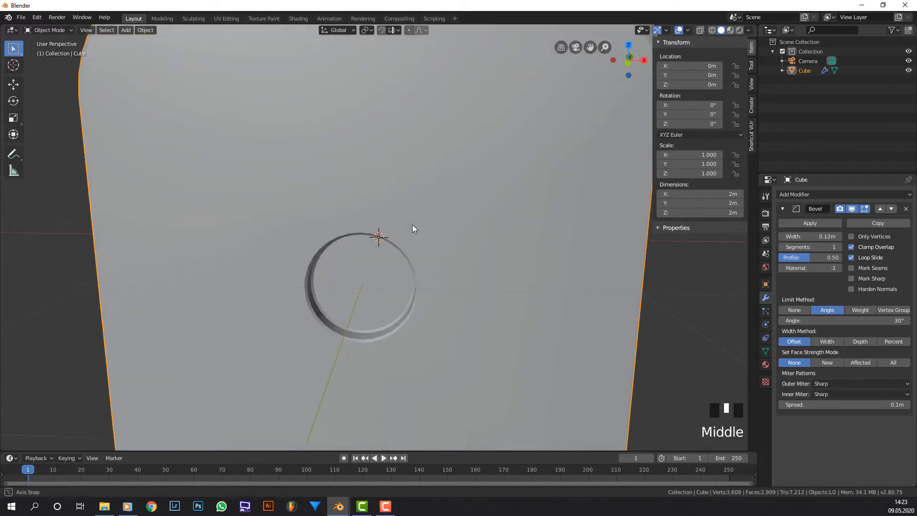
pyautogui.click(839, 246)
pyautogui.click(839, 246)
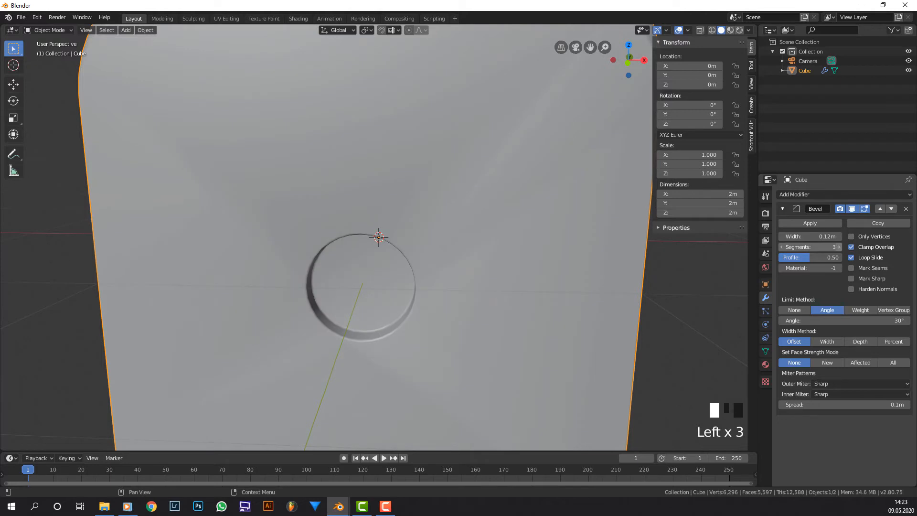
pyautogui.click(839, 247)
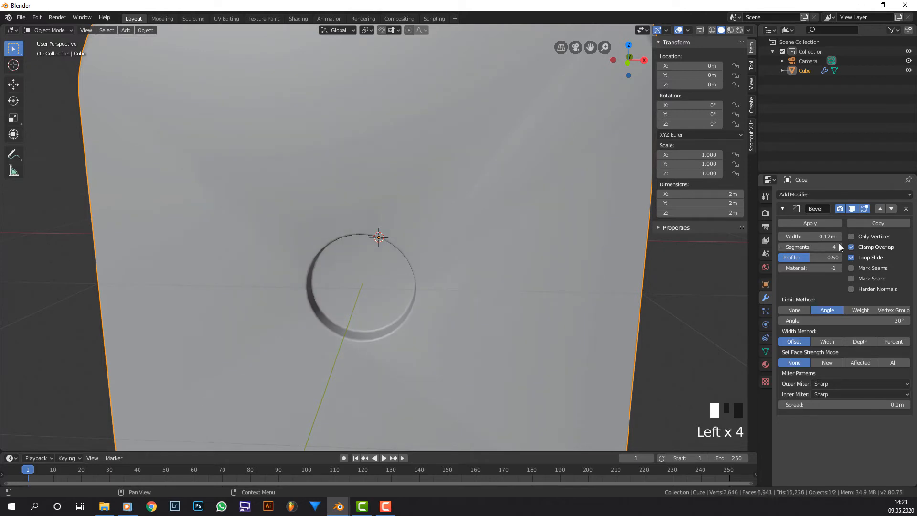
pyautogui.click(809, 223)
# Switch the viewport lighting to the glossy red MatCap and inspect the shading on the die's faces.
pyautogui.scroll(-4, 487, 229)
pyautogui.moveTo(494, 225)
pyautogui.mouseDown(button='middle')
pyautogui.moveTo(522, 202)
pyautogui.moveTo(465, 226)
pyautogui.moveTo(543, 190)
pyautogui.moveTo(532, 206)
pyautogui.moveTo(564, 196)
pyautogui.mouseUp(button='middle')
pyautogui.click(749, 30)
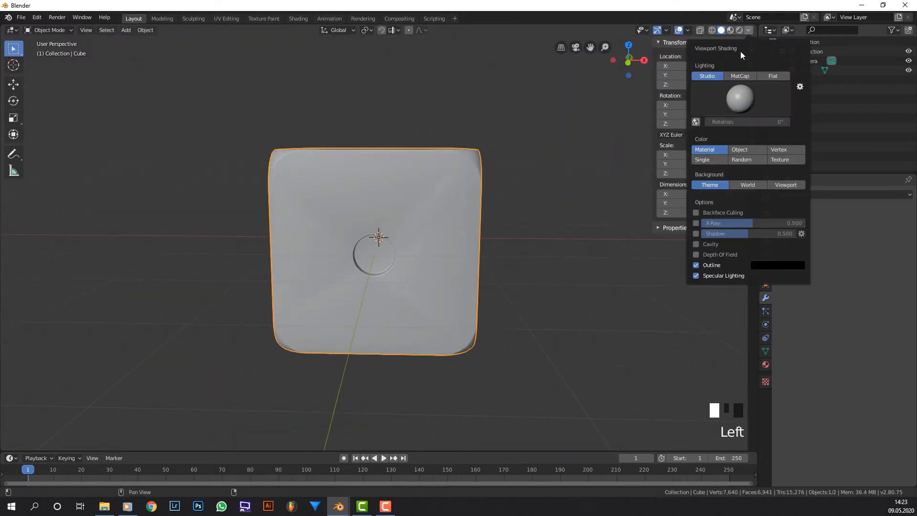
pyautogui.click(749, 76)
pyautogui.click(770, 105)
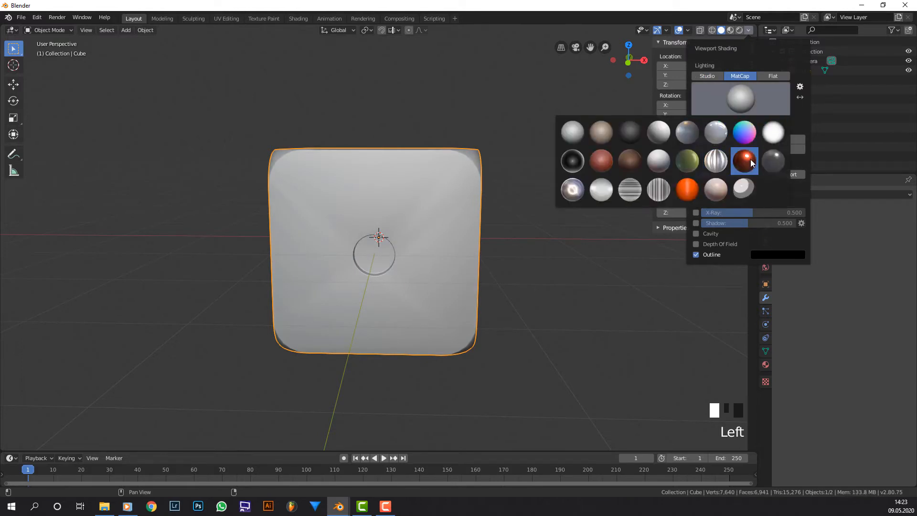
pyautogui.click(750, 159)
pyautogui.moveTo(534, 105); pyautogui.dragTo(567, 176, button='middle')
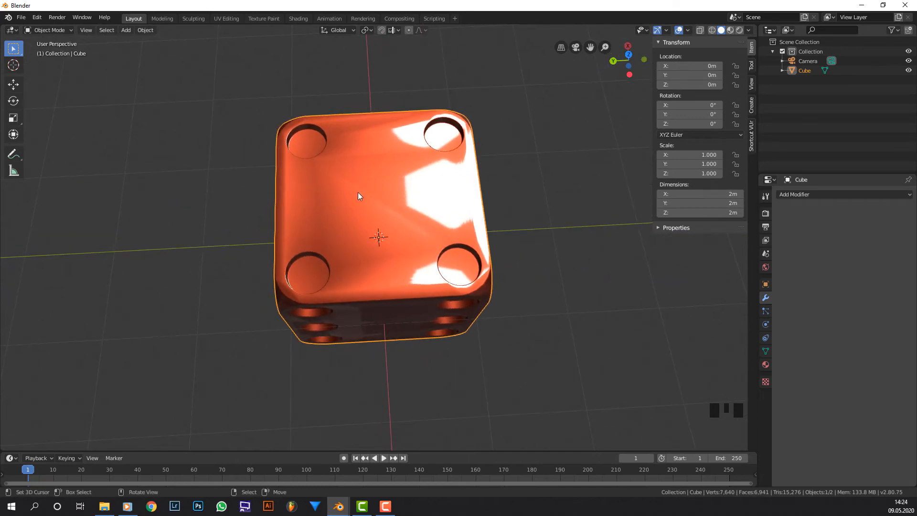
pyautogui.moveTo(374, 151); pyautogui.dragTo(391, 80, button='middle')
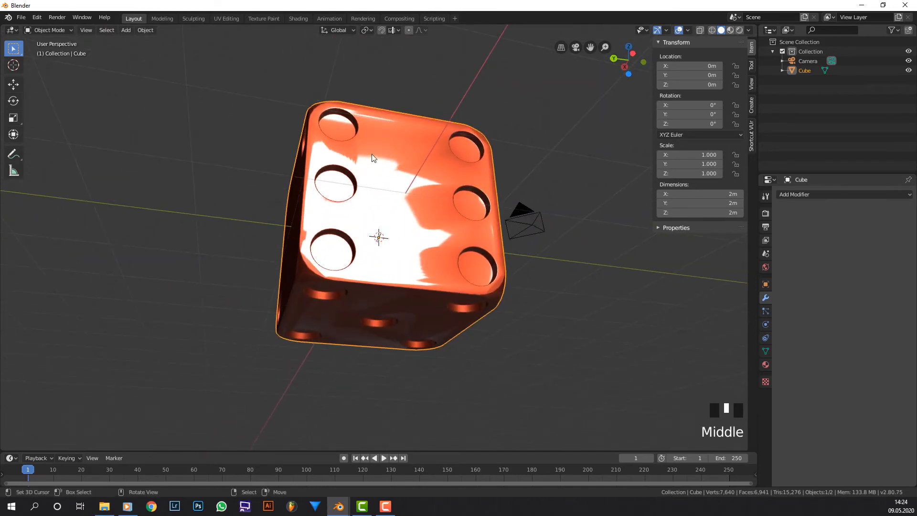
pyautogui.moveTo(439, 128); pyautogui.dragTo(549, 234, button='middle')
pyautogui.moveTo(582, 244); pyautogui.dragTo(434, 180, button='middle')
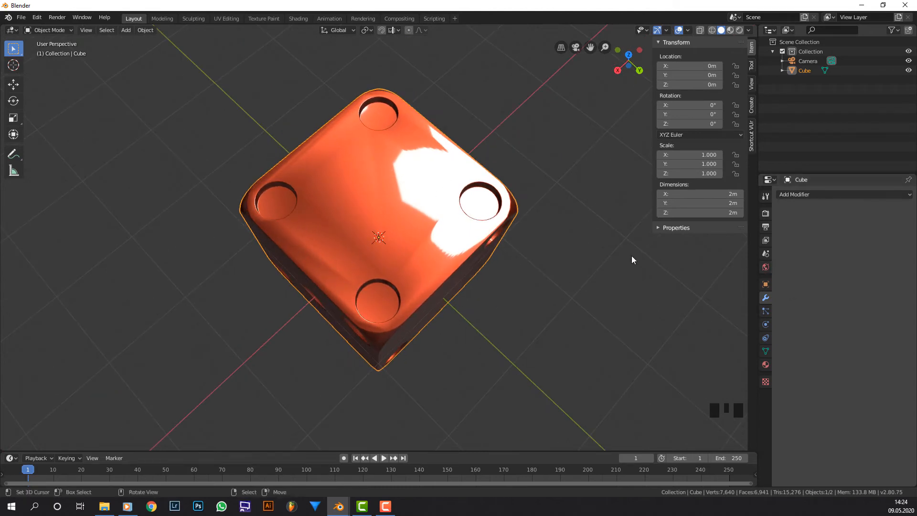
# Add a Weighted Normal modifier to the cube, check the faces' shading, and collapse the modifier's settings.
pyautogui.click(796, 192)
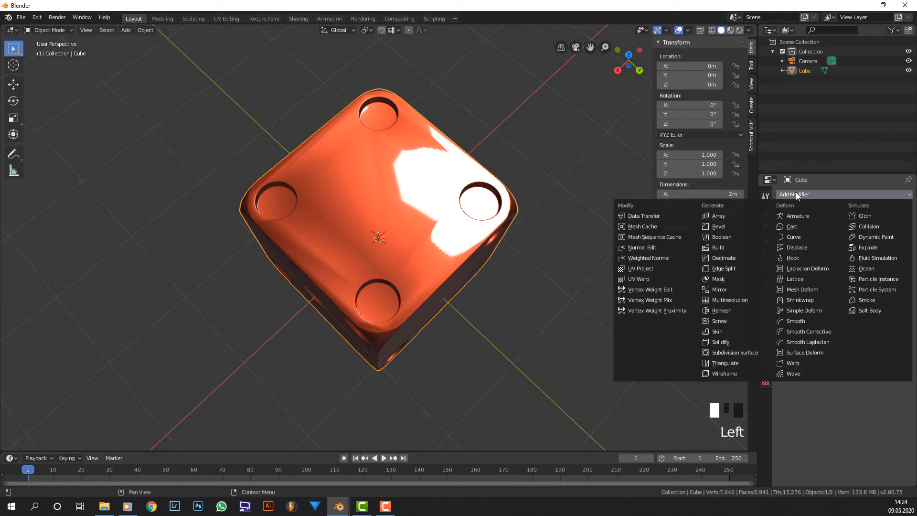
pyautogui.click(670, 256)
pyautogui.moveTo(583, 239); pyautogui.dragTo(186, 174, button='middle')
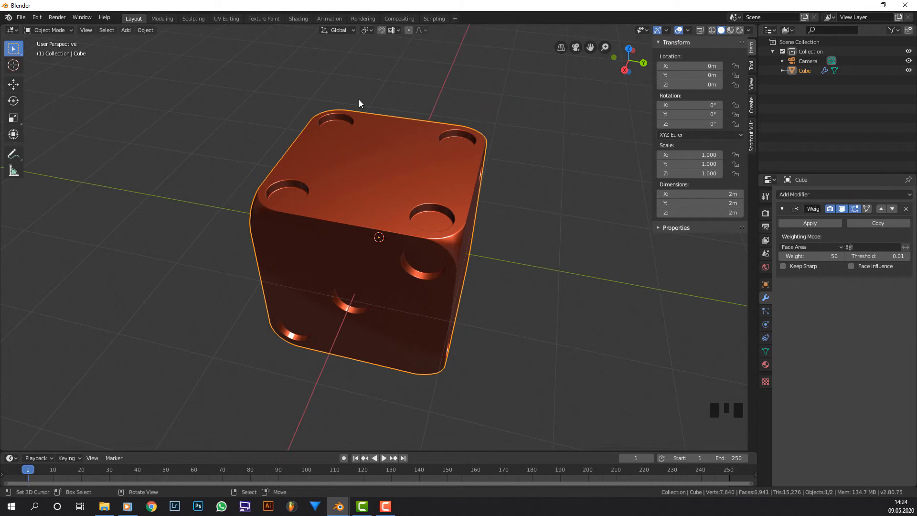
pyautogui.scroll(-2, 425, 130)
pyautogui.moveTo(417, 142); pyautogui.dragTo(482, 125, button='middle')
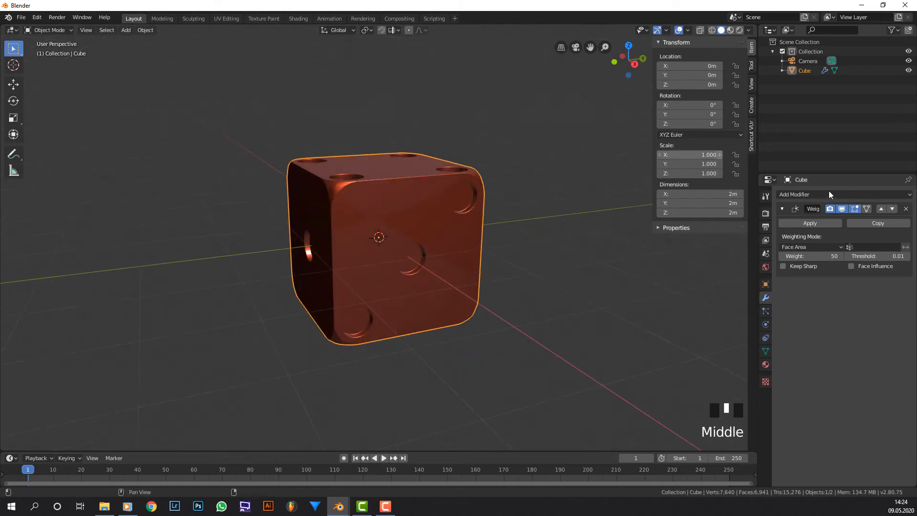
pyautogui.click(782, 209)
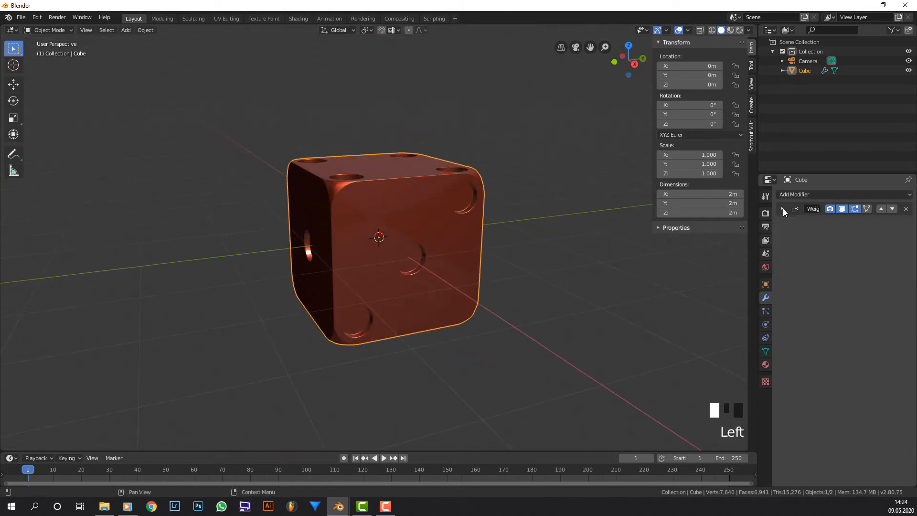
# Inspect the die's corrected shading from above and open the viewport shading options.
pyautogui.moveTo(526, 176); pyautogui.dragTo(81, 226, button='middle')
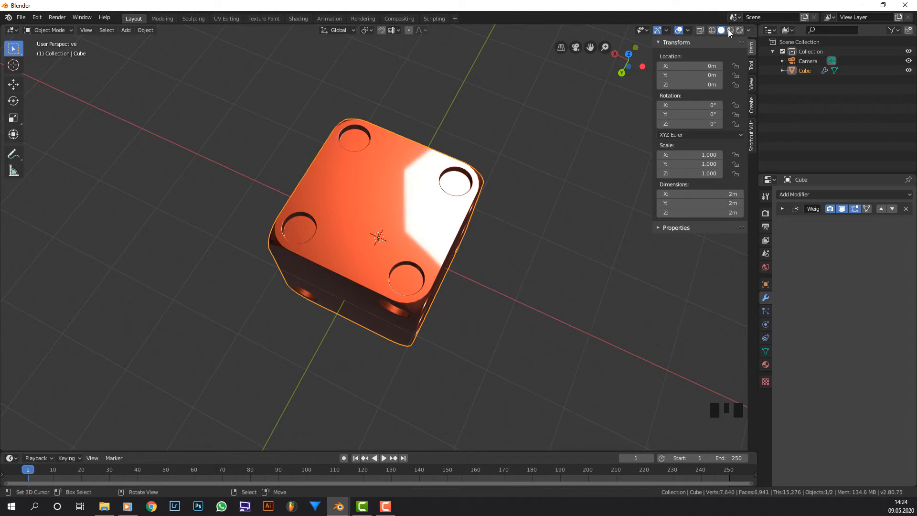
pyautogui.click(750, 30)
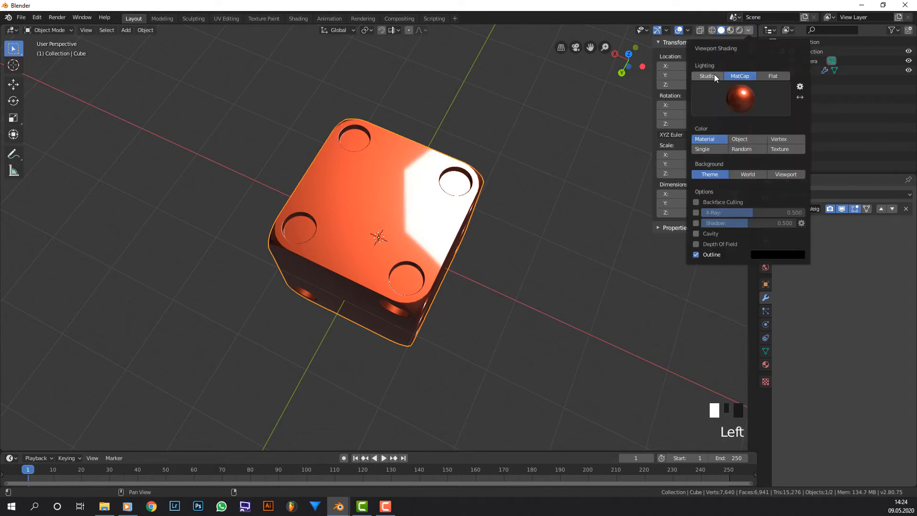
# Switch the solid viewport shading's lighting to Studio.
pyautogui.click(707, 76)
pyautogui.moveTo(472, 71)
pyautogui.mouseDown(button='middle')
pyautogui.moveTo(454, 442)
pyautogui.moveTo(437, 342)
pyautogui.mouseUp(button='middle')
pyautogui.scroll(-2, 460, 365)
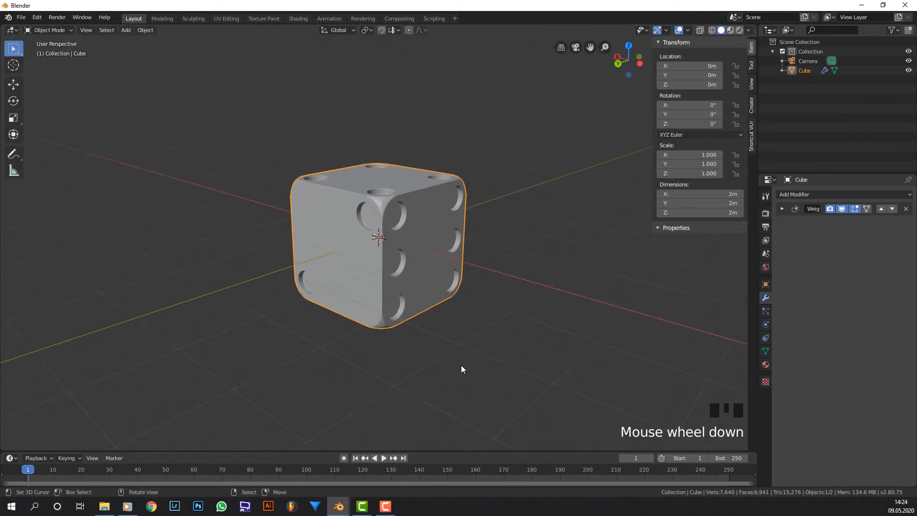
# Set the scene's unit system to Imperial.
pyautogui.moveTo(704, 194); pyautogui.dragTo(703, 213)
pyautogui.press('Escape')
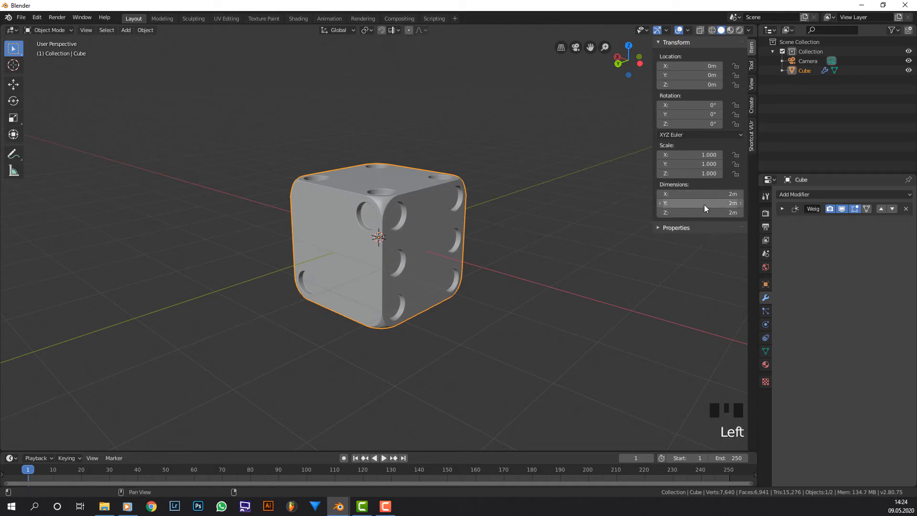
pyautogui.click(766, 241)
pyautogui.click(766, 254)
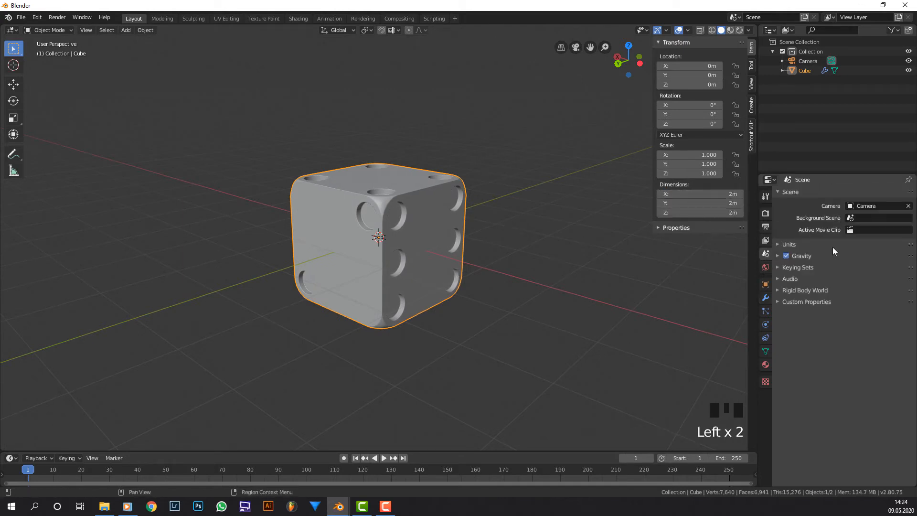
pyautogui.click(801, 245)
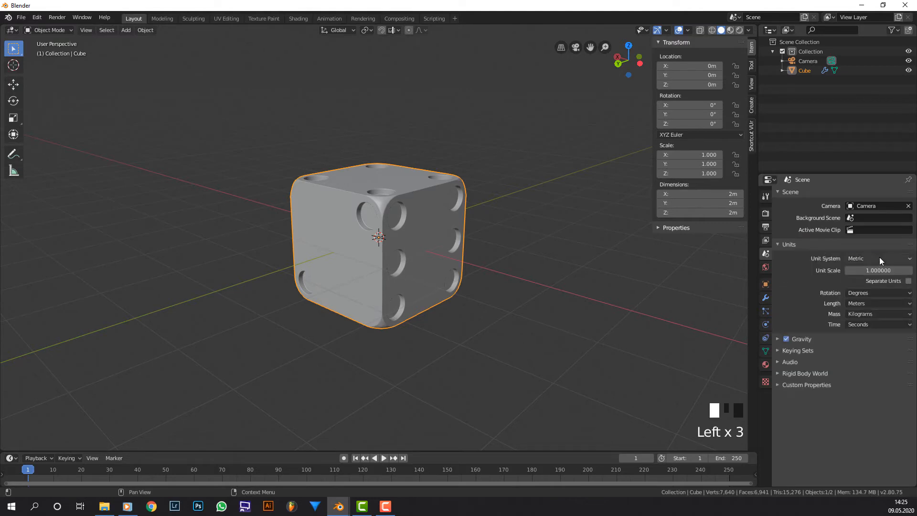
pyautogui.click(879, 257)
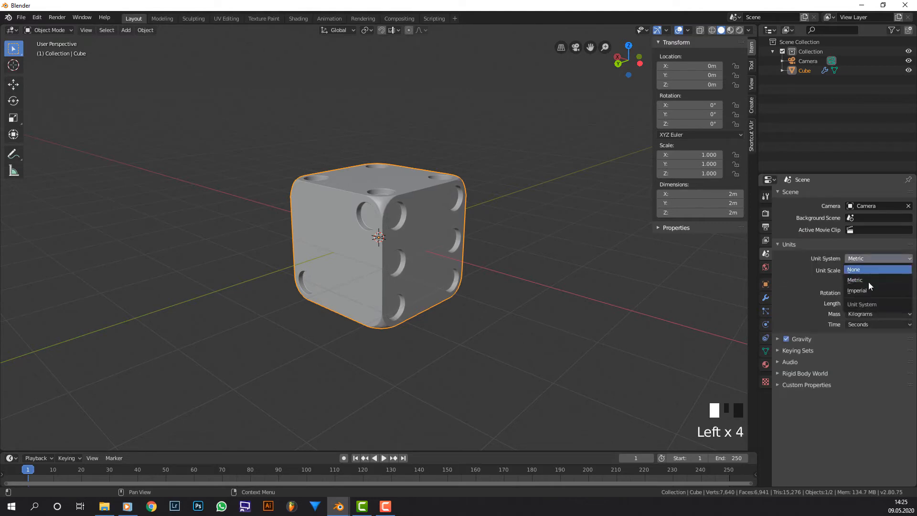
pyautogui.click(873, 290)
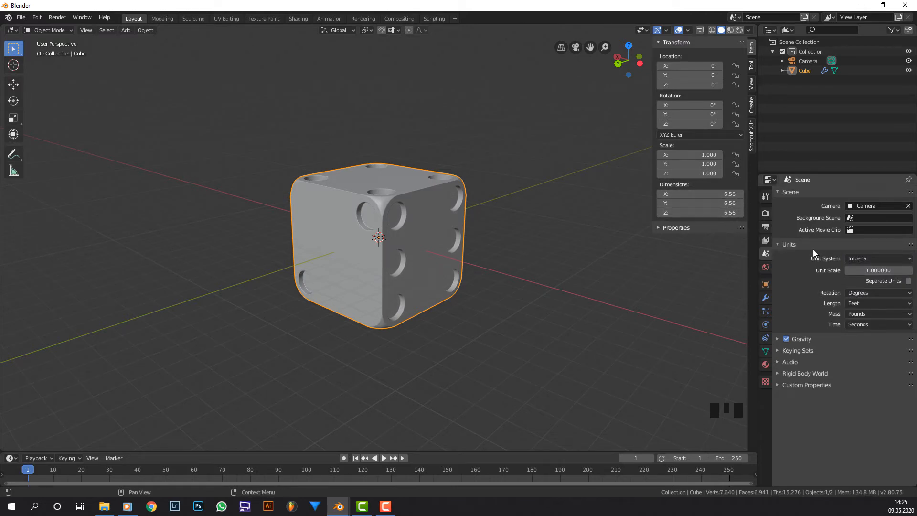
# Switch the scene's unit system back to Metric.
pyautogui.click(887, 292)
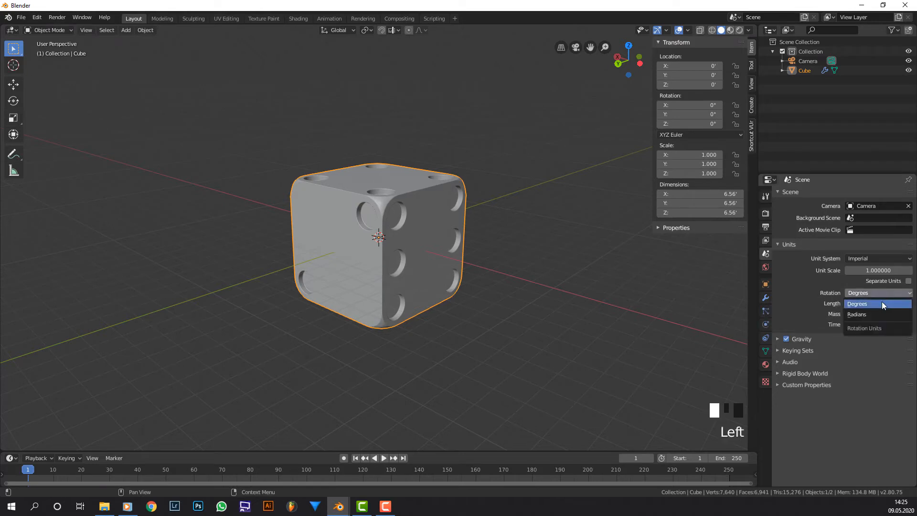
pyautogui.click(873, 258)
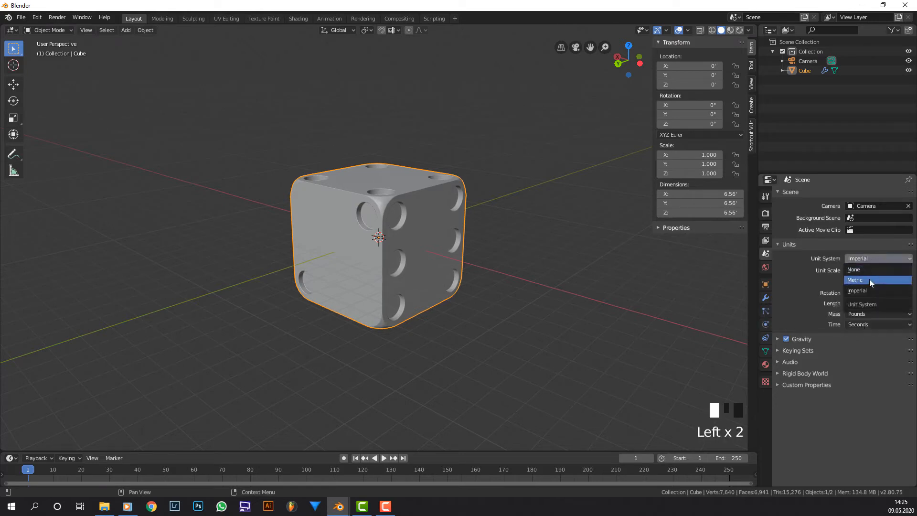
pyautogui.click(870, 279)
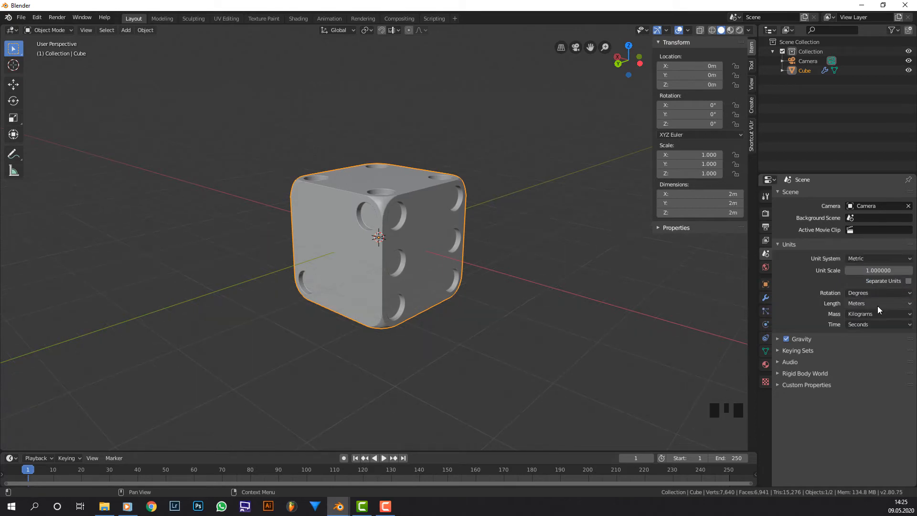
# Set the die's X, Y and Z dimensions to 5 cm each.
pyautogui.moveTo(715, 194); pyautogui.dragTo(716, 213)
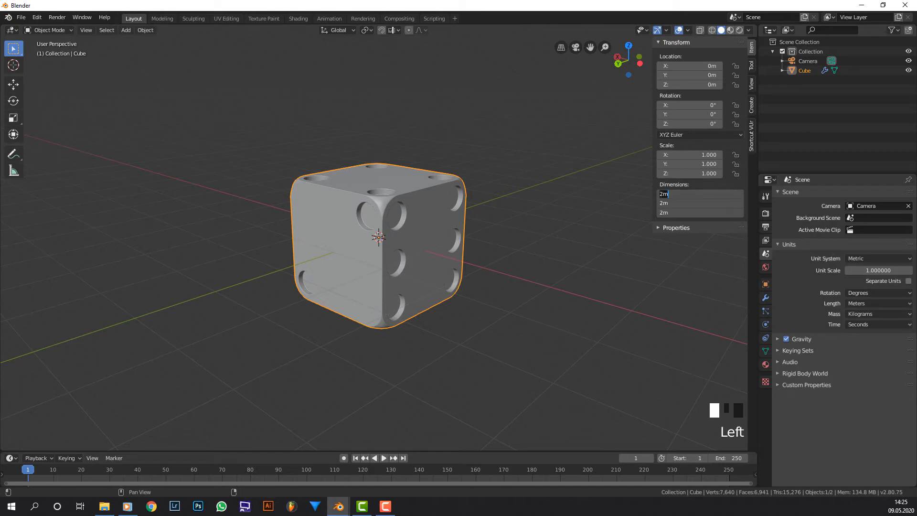
pyautogui.write('5cm')
pyautogui.press('Return')
pyautogui.scroll(13, 331, 203)
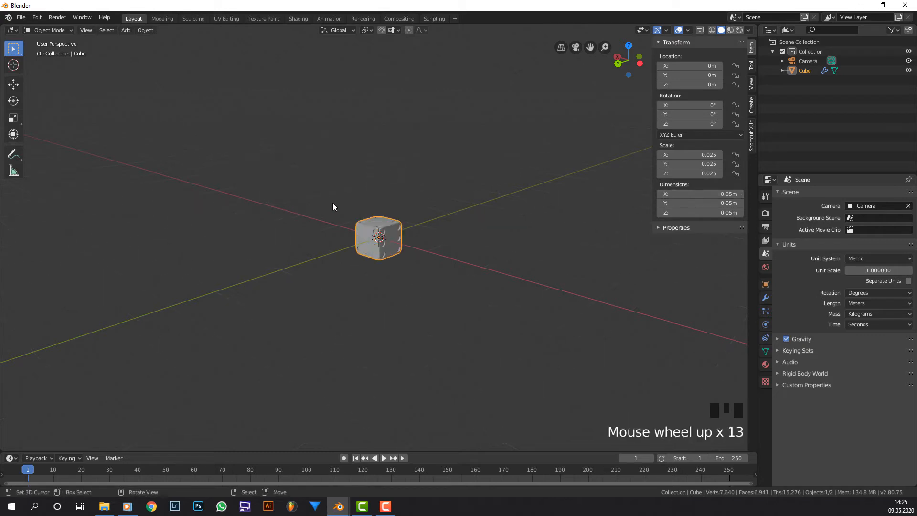
# Apply the rotation and scale of the resized die.
pyautogui.scroll(8, 334, 202)
pyautogui.moveTo(367, 201); pyautogui.dragTo(437, 193, button='middle')
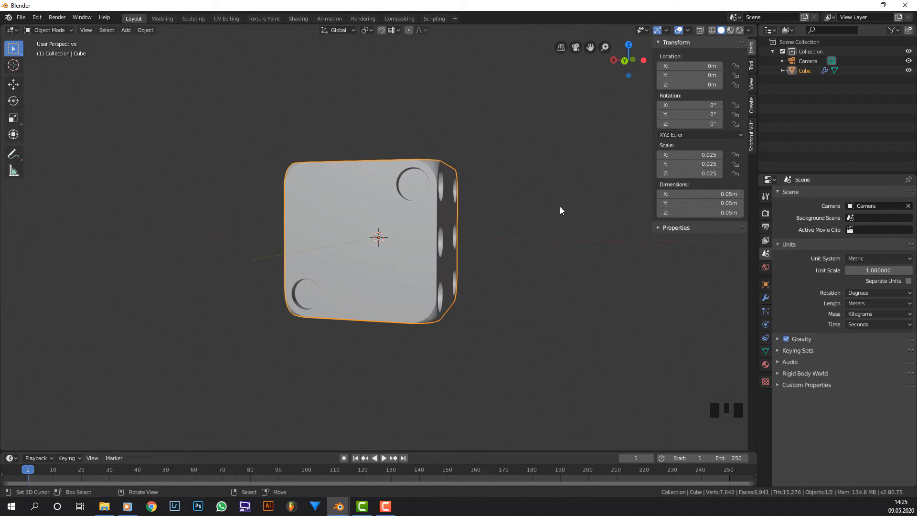
pyautogui.hotkey('ctrl', 'a')
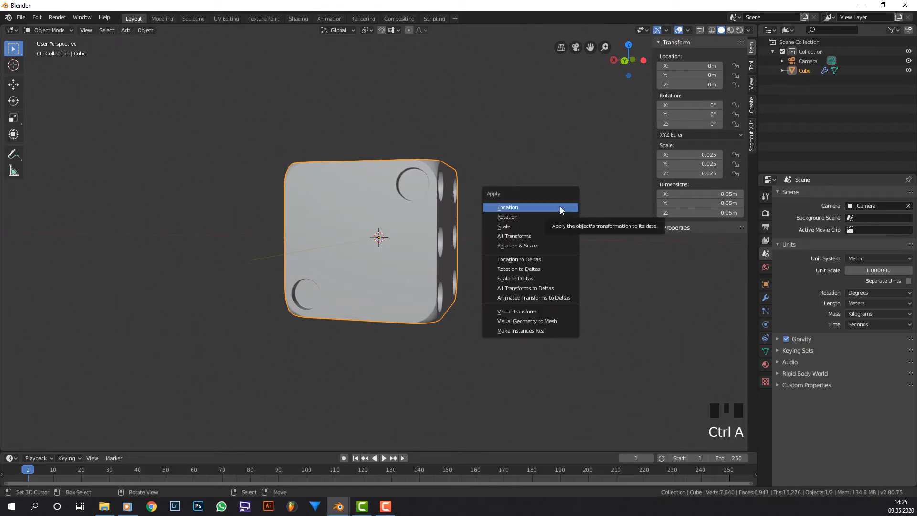
pyautogui.click(549, 246)
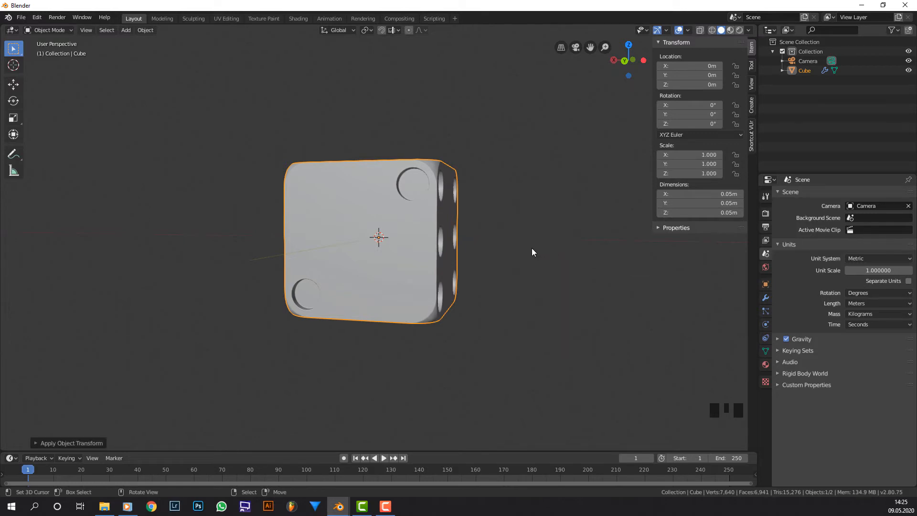
# Add a new cube mesh to the scene at the origin.
pyautogui.scroll(-3, 476, 236)
pyautogui.moveTo(476, 236); pyautogui.dragTo(424, 249, button='middle')
pyautogui.scroll(-4, 447, 263)
pyautogui.scroll(-2, 462, 251)
pyautogui.hotkey('shift', 'a')
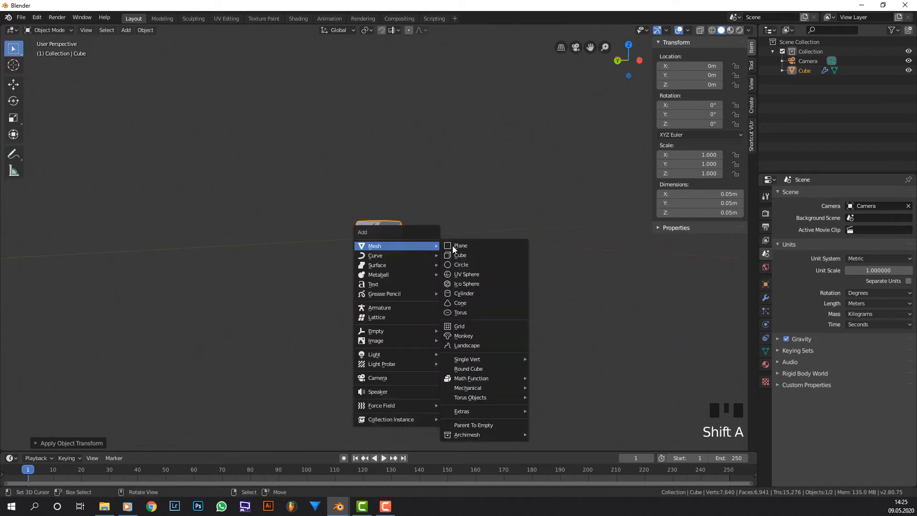
pyautogui.click(472, 256)
# Move the new cube 1 m down along the global Z axis.
pyautogui.scroll(-4, 448, 210)
pyautogui.scroll(-5, 502, 216)
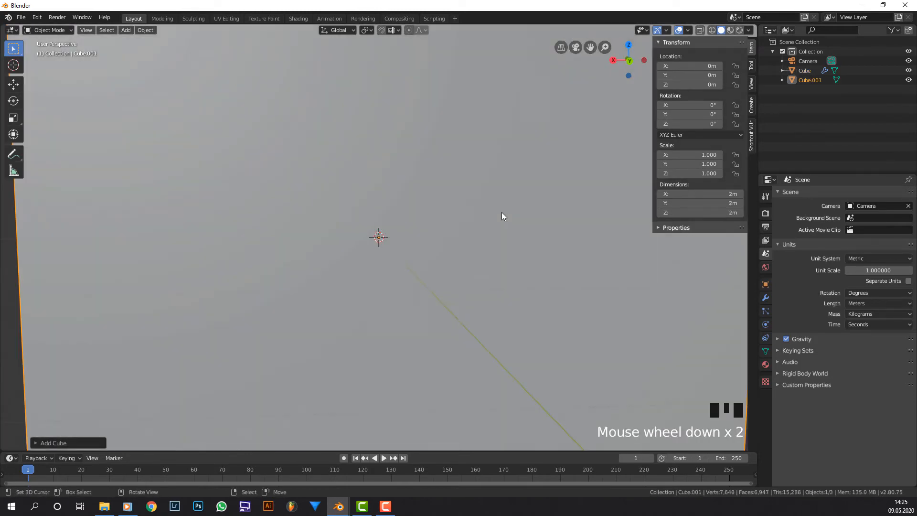
pyautogui.press('g')
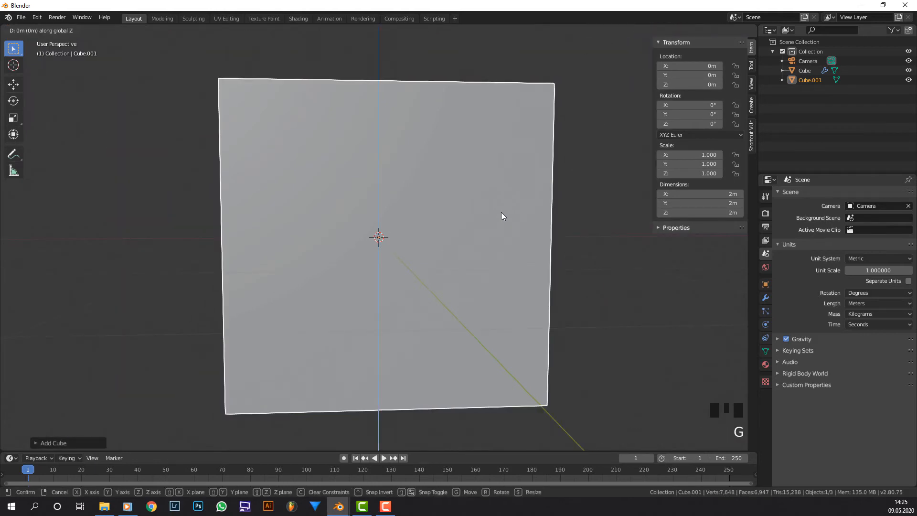
pyautogui.press('z')
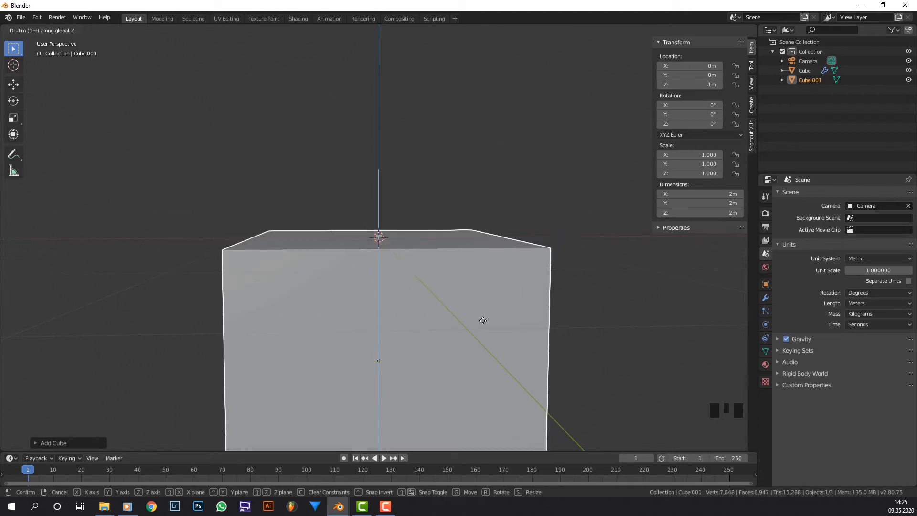
pyautogui.click(484, 325)
# Move the die above the large cube in the front view, to about X 0.45 m and Z 0.53 m.
pyautogui.scroll(7, 385, 242)
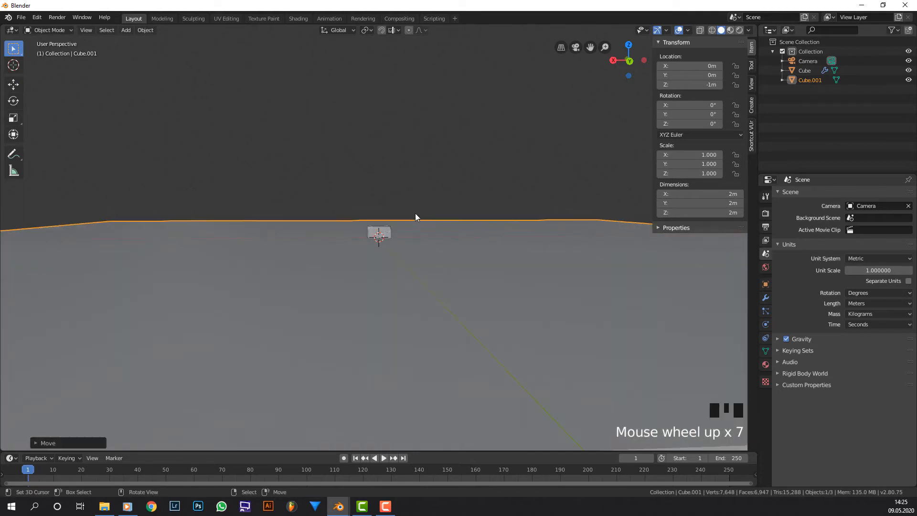
pyautogui.moveTo(423, 215); pyautogui.dragTo(406, 231, button='middle')
pyautogui.scroll(-6, 395, 232)
pyautogui.click(381, 238)
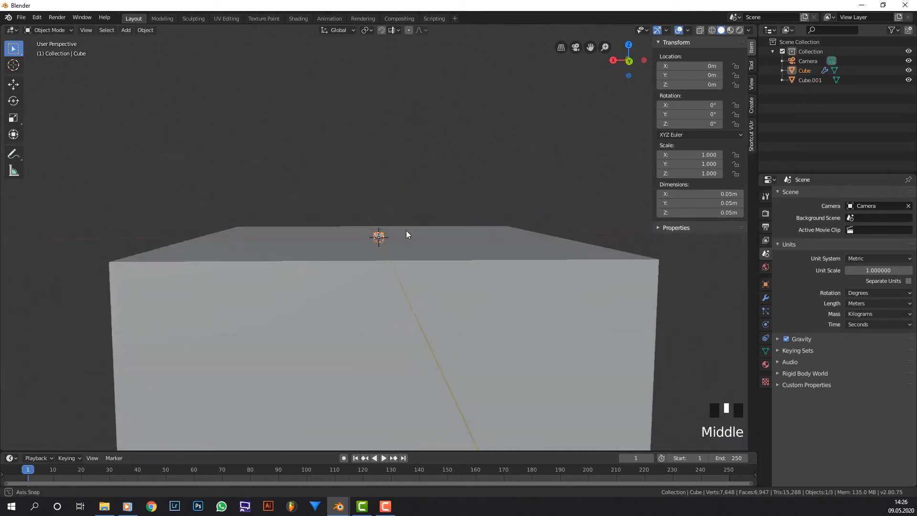
pyautogui.press('KP_1')
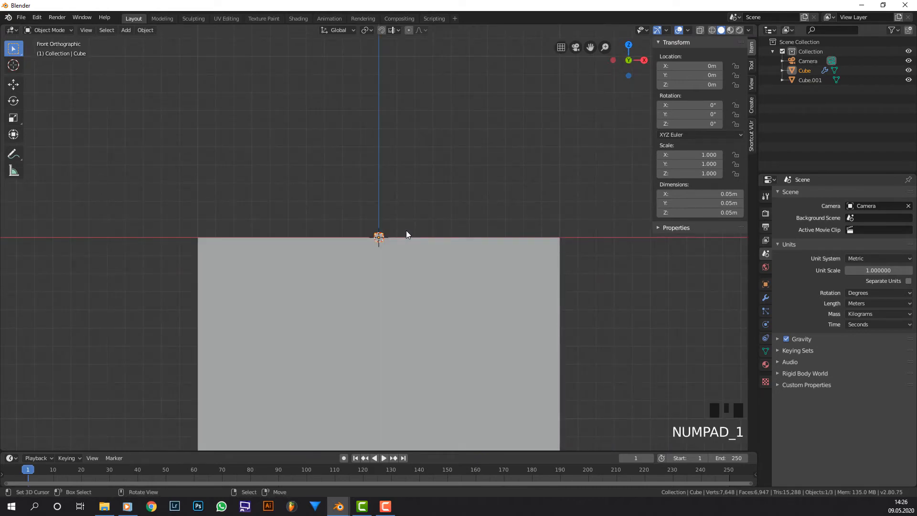
pyautogui.press('g')
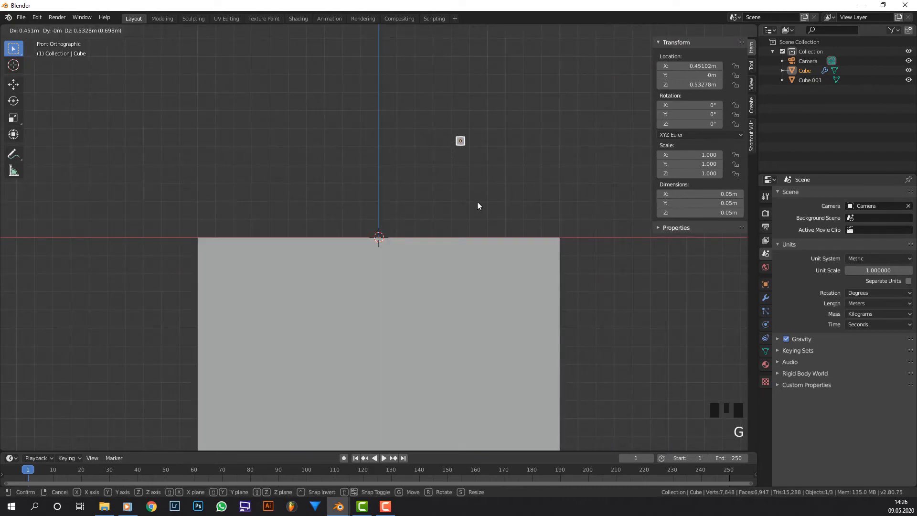
pyautogui.click(477, 206)
# Apply smooth shading to the large cube beneath the die.
pyautogui.moveTo(478, 206); pyautogui.dragTo(464, 251, button='middle')
pyautogui.rightClick(464, 252)
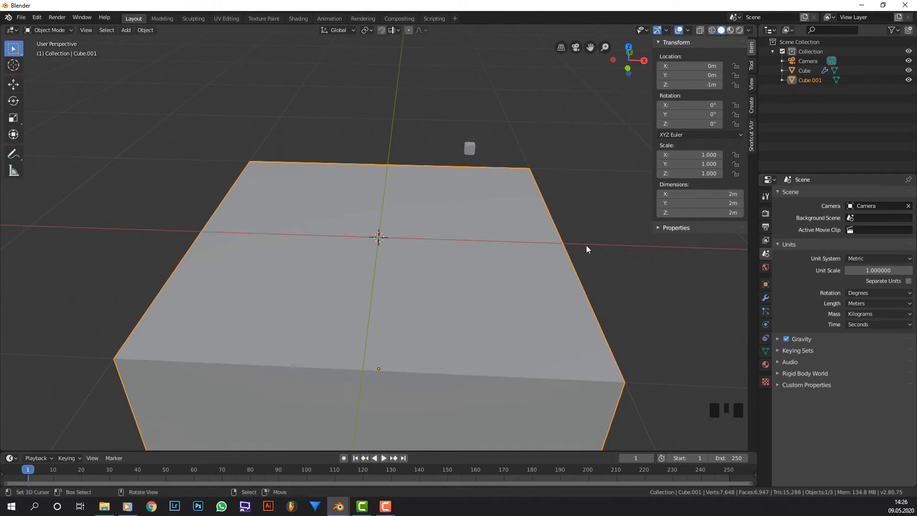
pyautogui.press('w')
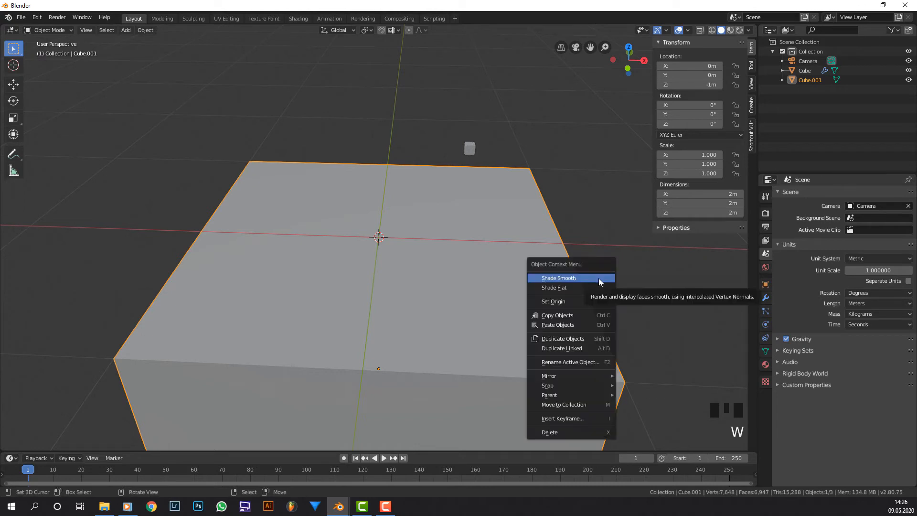
pyautogui.click(598, 278)
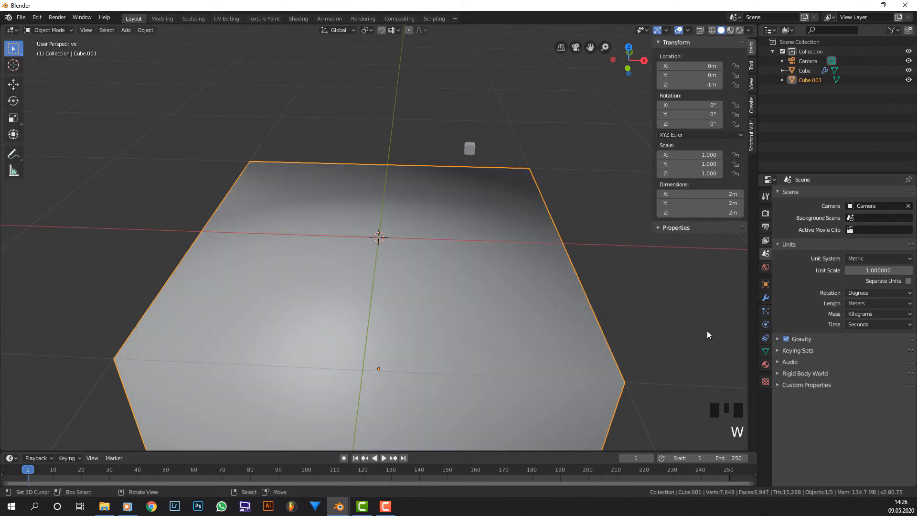
# Enable Auto Smooth for the large cube's normals.
pyautogui.click(766, 351)
pyautogui.click(815, 360)
pyautogui.click(814, 371)
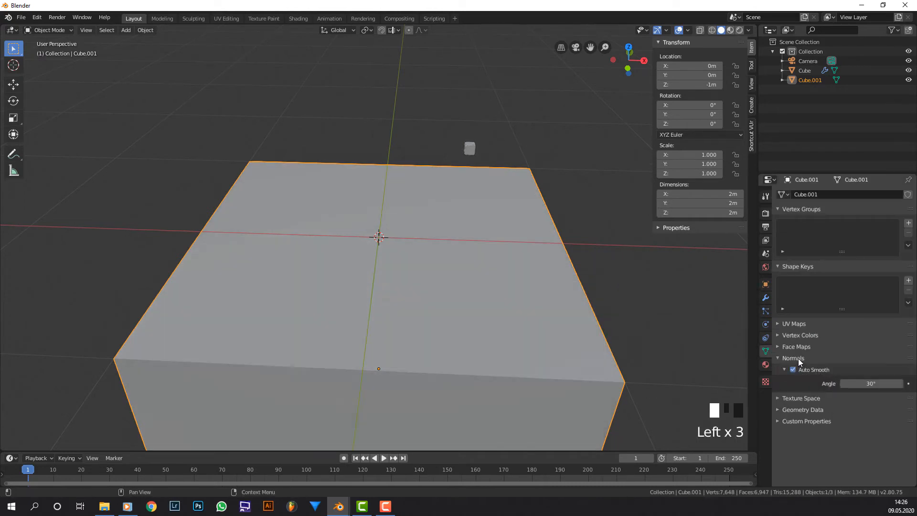
pyautogui.click(799, 358)
# Add a plane at the origin and scale it down to a factor of about 0.31.
pyautogui.moveTo(626, 285); pyautogui.dragTo(615, 228, button='middle')
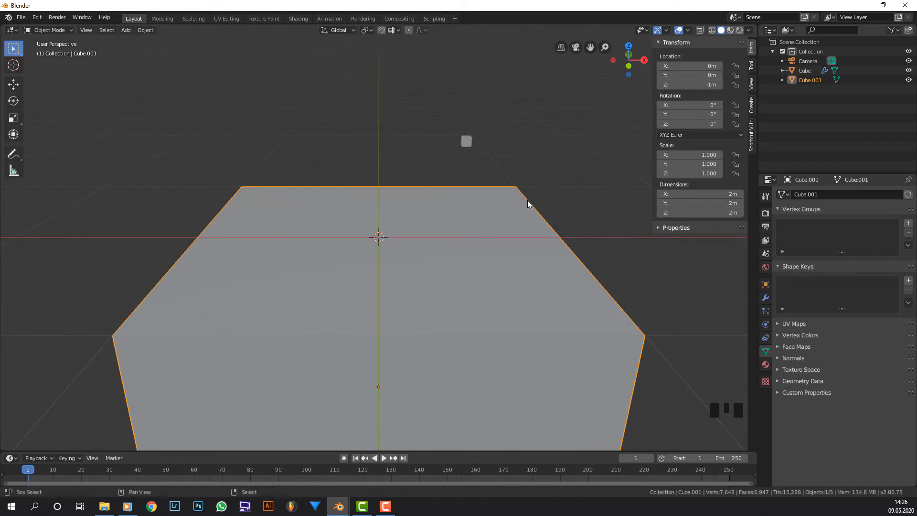
pyautogui.hotkey('shift', 'a')
pyautogui.click(573, 202)
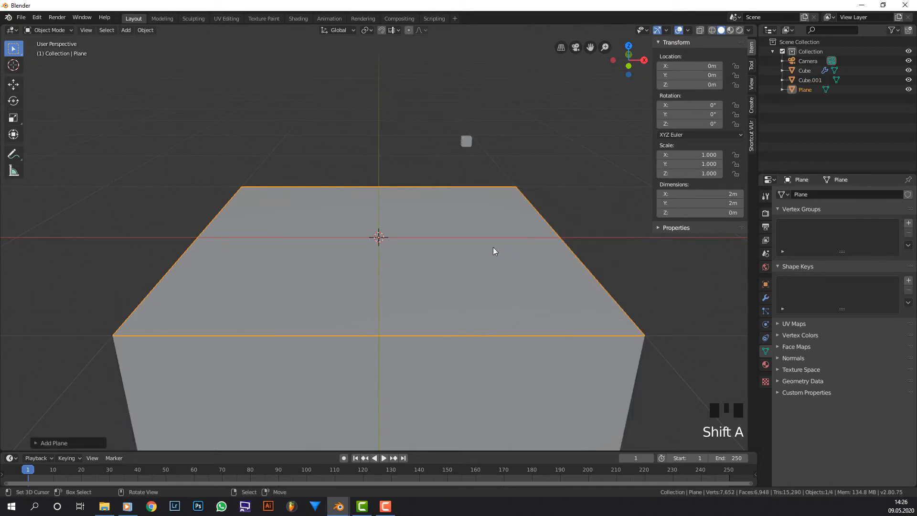
pyautogui.press('s')
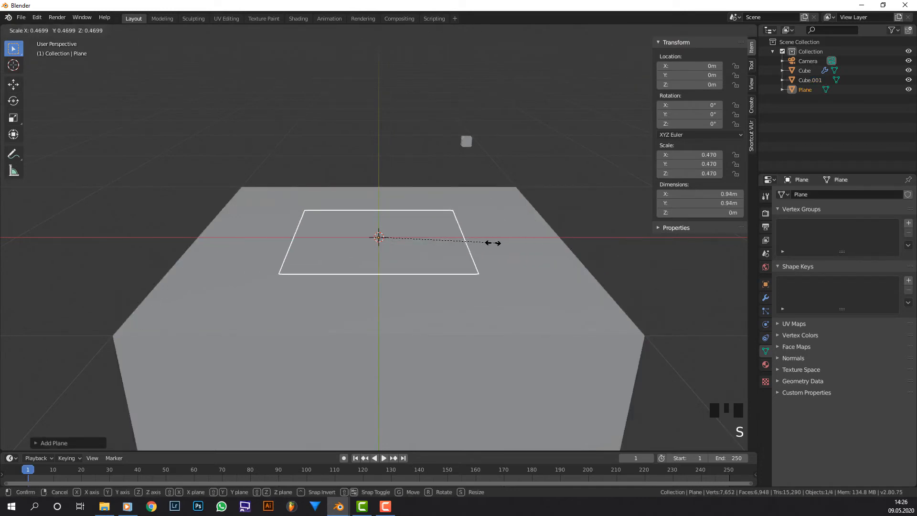
pyautogui.click(455, 241)
# Rotate the plane by -45° about the global Y axis.
pyautogui.press('r')
pyautogui.write('y')
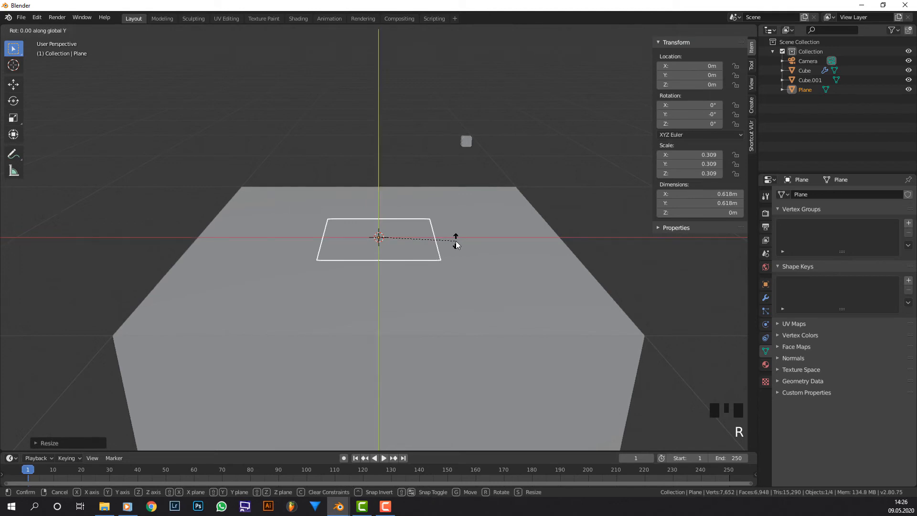
pyautogui.write('45')
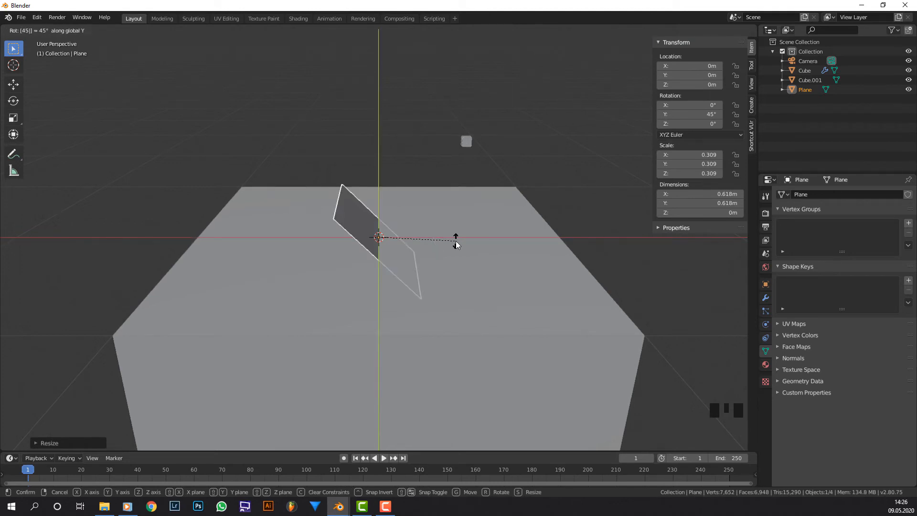
pyautogui.write('-')
pyautogui.press('Return')
# Move the tilted plane directly below the die in the front view, to about X 0.52 m and Z 0.43 m.
pyautogui.press('KP_1')
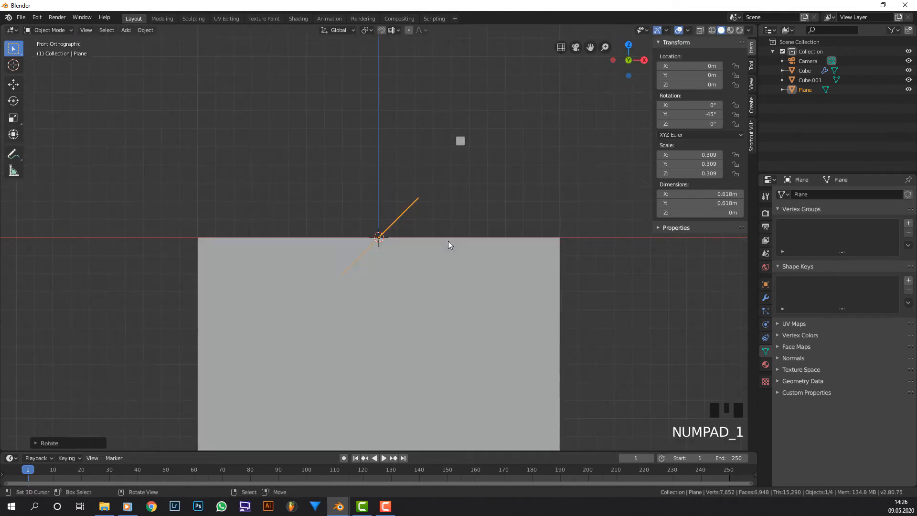
pyautogui.press('g')
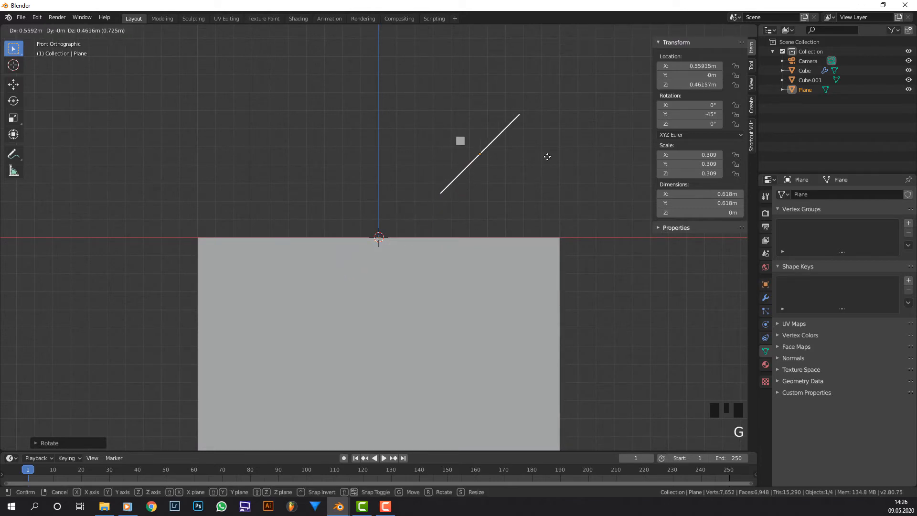
pyautogui.click(540, 162)
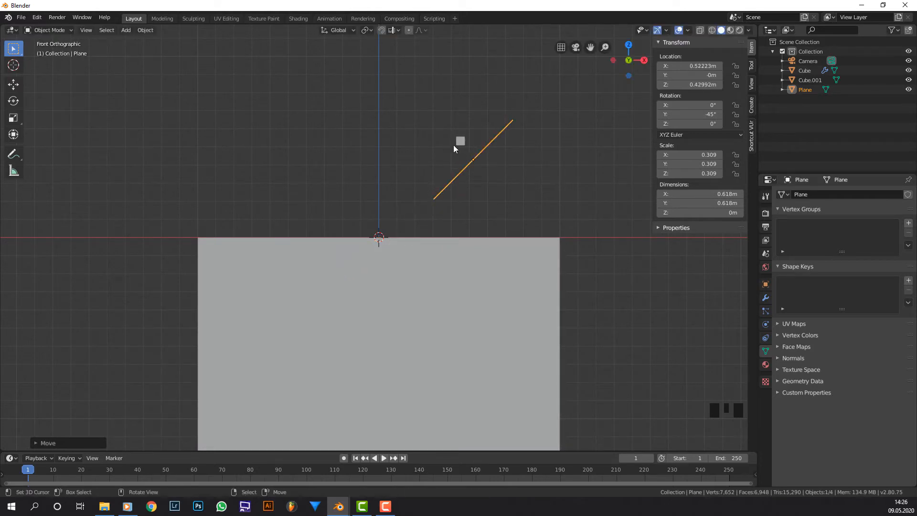
pyautogui.moveTo(460, 141); pyautogui.dragTo(463, 144, button='middle')
pyautogui.scroll(-2, 464, 144)
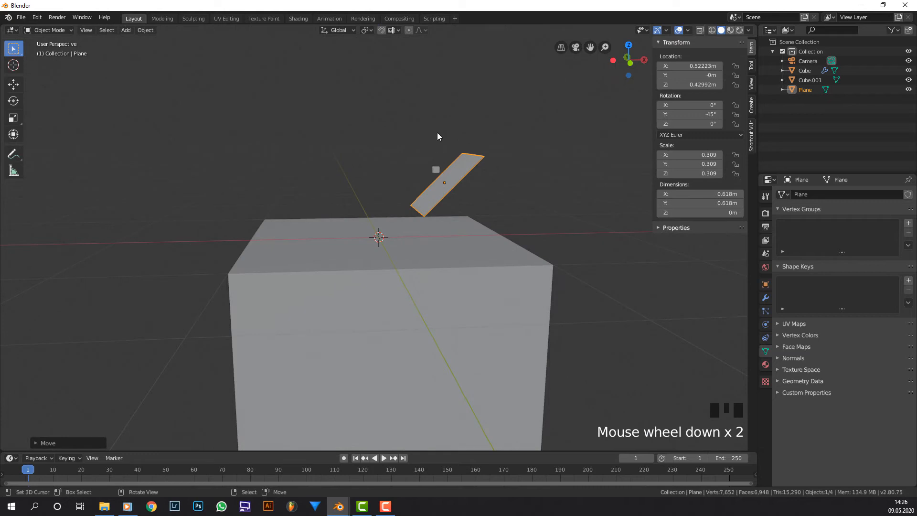
# Rename the small die object as Dice_.
pyautogui.scroll(2, 436, 170)
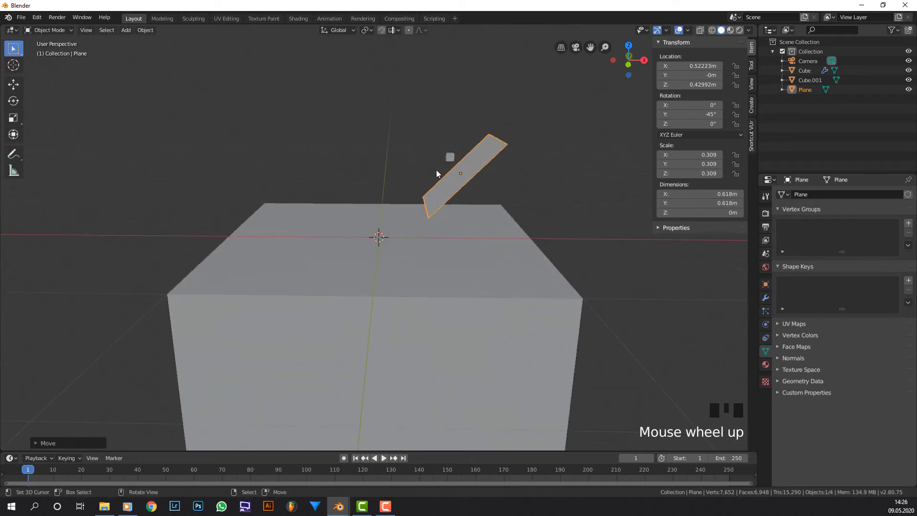
pyautogui.rightClick(466, 141)
pyautogui.tripleClick(802, 70)
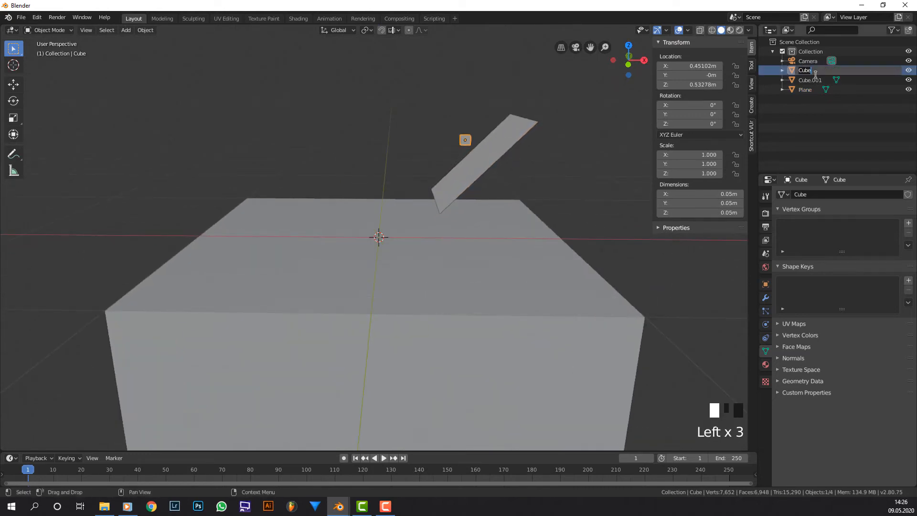
pyautogui.write('Dice')
pyautogui.press('BackSpace')
pyautogui.press('Return')
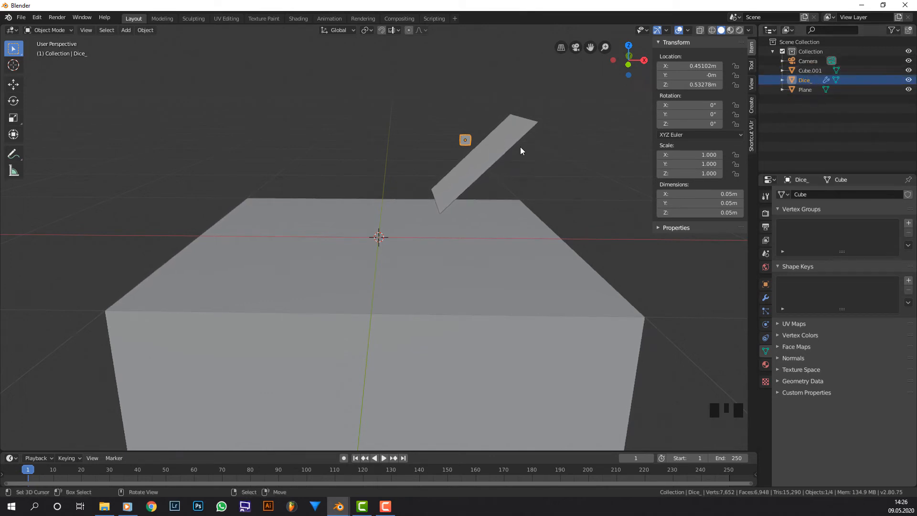
pyautogui.hotkey('shift', 'd')
pyautogui.click(535, 121)
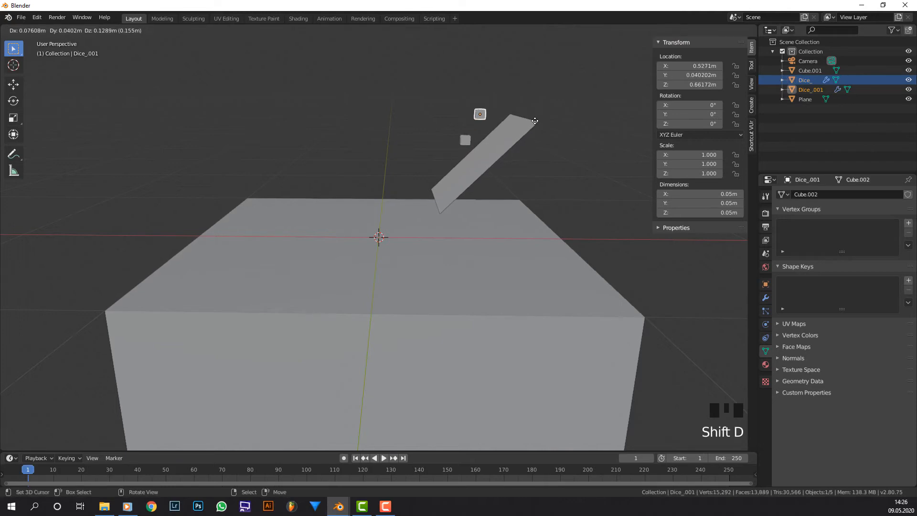
pyautogui.press('x')
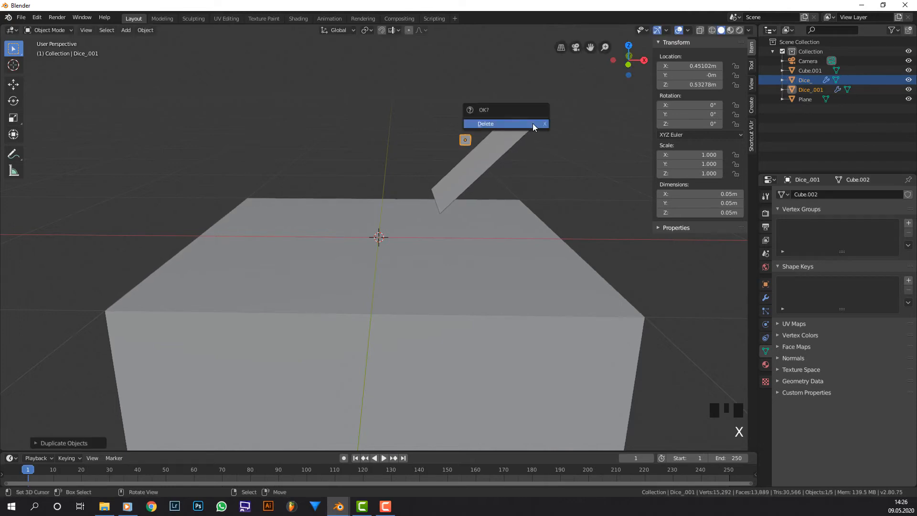
pyautogui.click(532, 124)
# Select the tilted plane, play the animation briefly and return it to the first frame.
pyautogui.scroll(4, 617, 105)
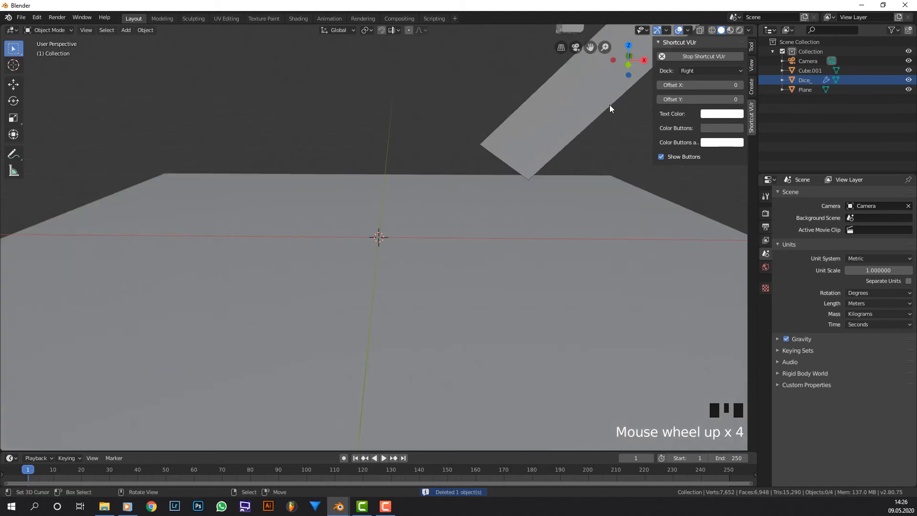
pyautogui.moveTo(609, 104)
pyautogui.mouseDown(button='middle')
pyautogui.moveTo(619, 97)
pyautogui.moveTo(593, 99)
pyautogui.mouseUp(button='middle')
pyautogui.scroll(-2, 590, 99)
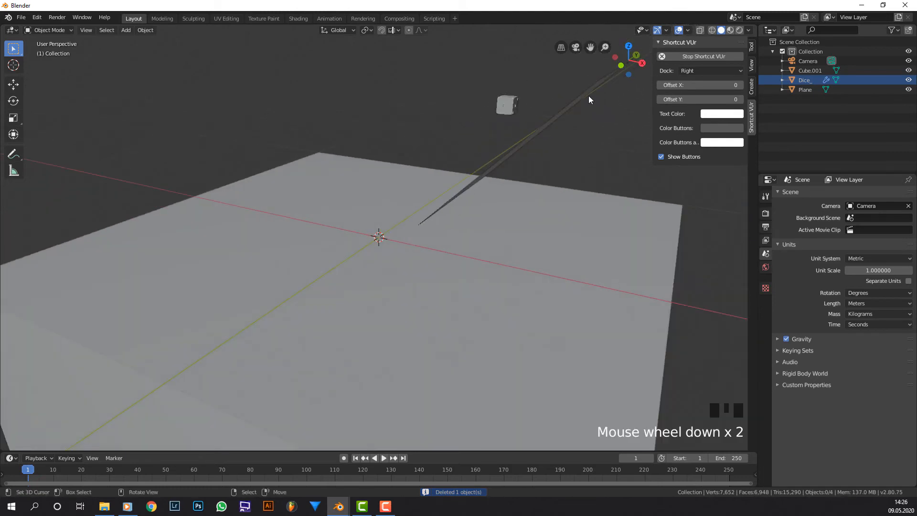
pyautogui.rightClick(551, 123)
pyautogui.moveTo(446, 156); pyautogui.dragTo(466, 274, button='middle')
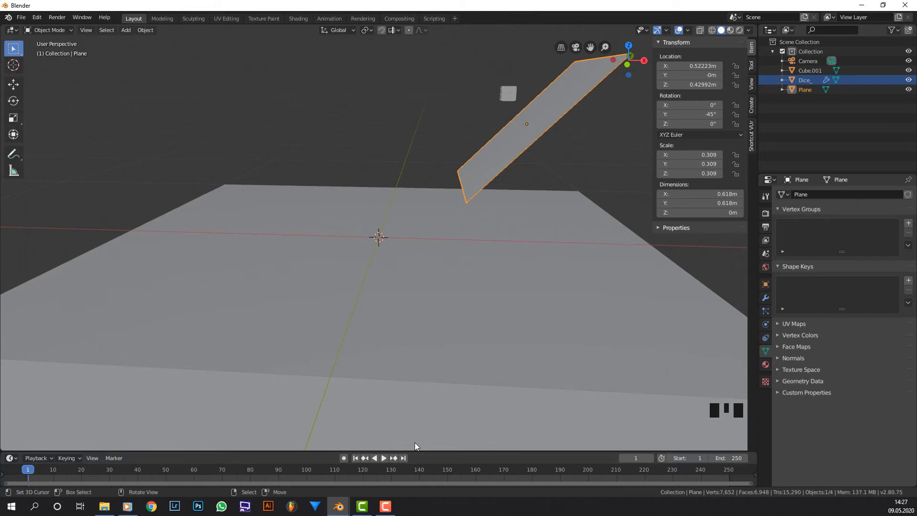
pyautogui.click(385, 457)
pyautogui.click(385, 458)
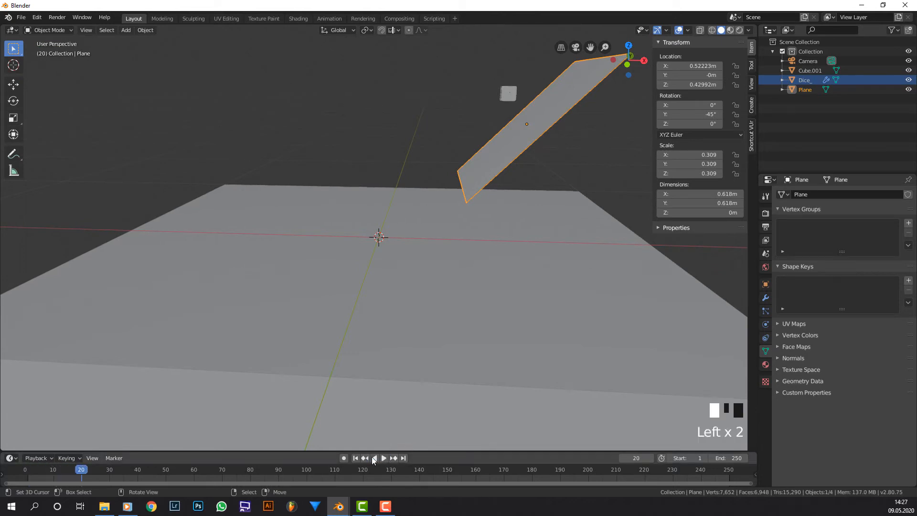
pyautogui.click(356, 458)
# Enable Rigid Body physics for the large base cube with a Box collision shape.
pyautogui.rightClick(417, 384)
pyautogui.scroll(-2, 417, 386)
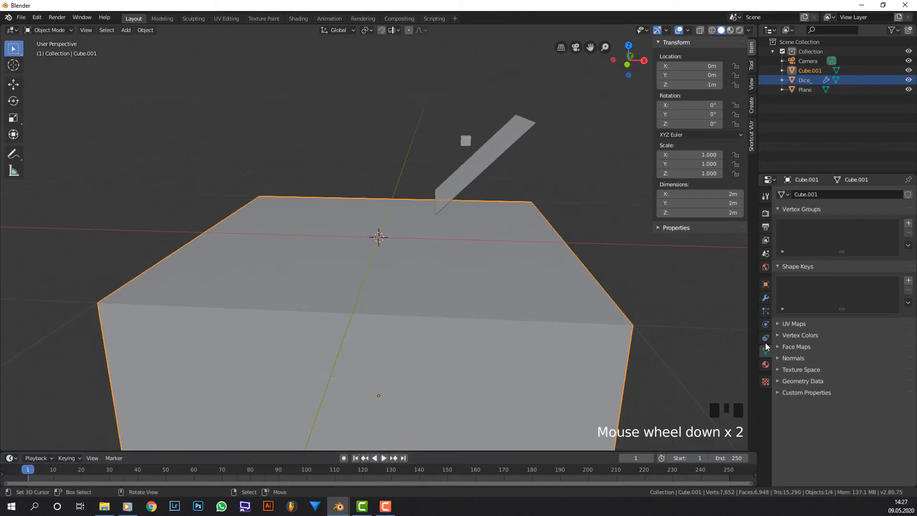
pyautogui.click(765, 337)
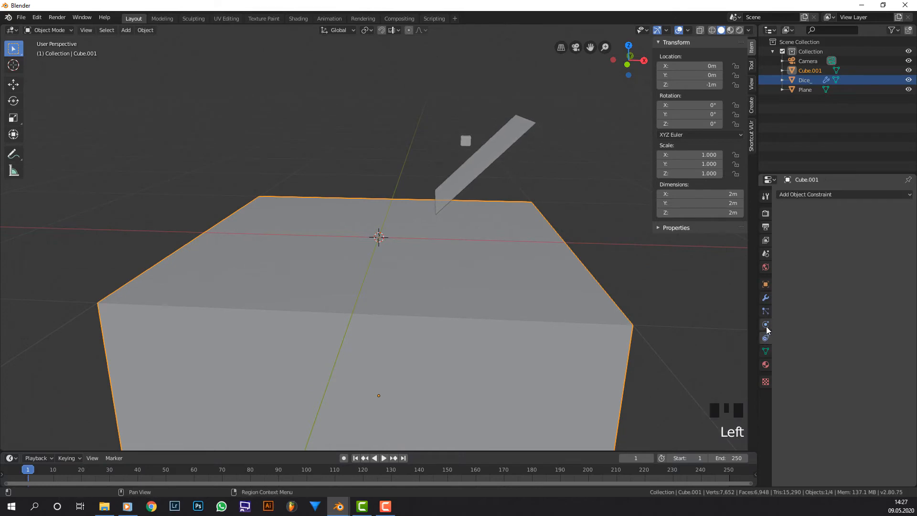
pyautogui.click(766, 325)
pyautogui.click(767, 311)
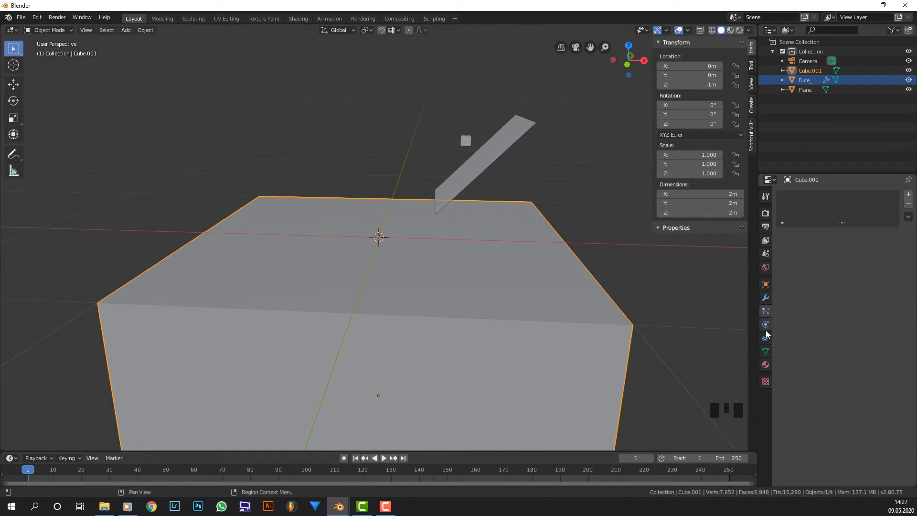
pyautogui.click(765, 328)
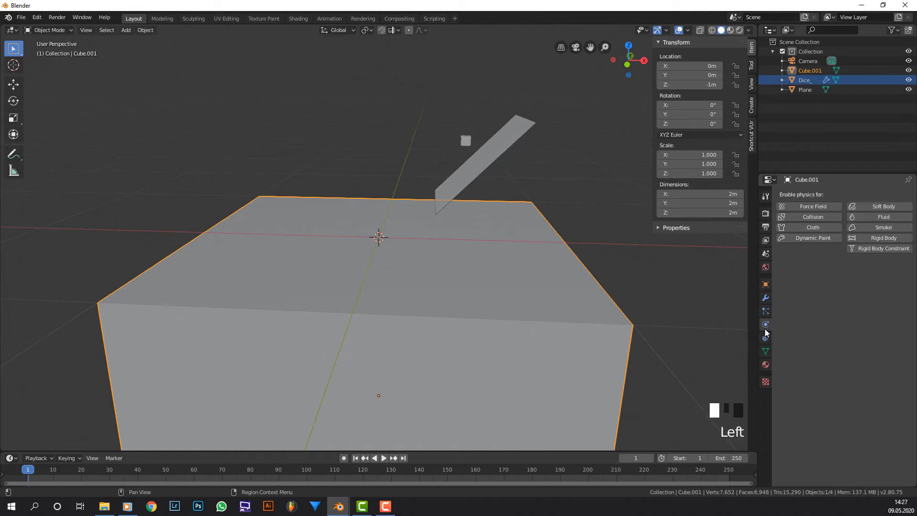
pyautogui.click(895, 242)
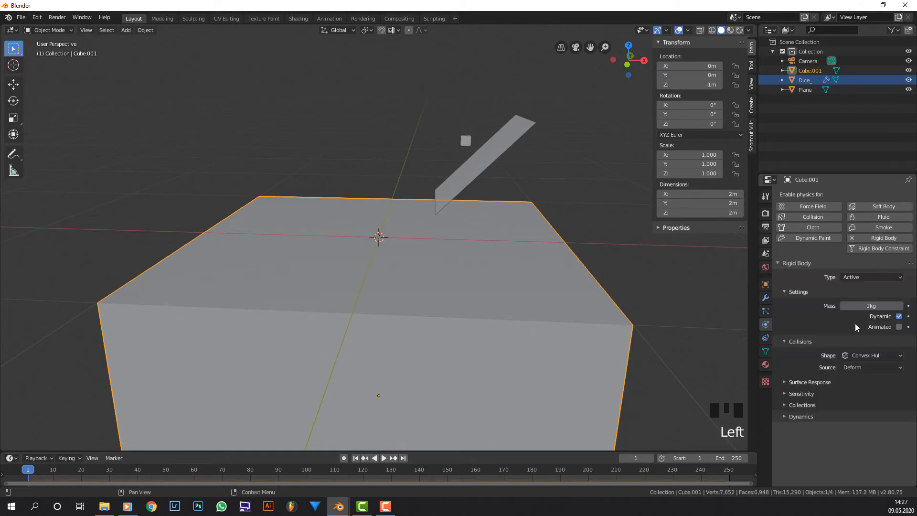
pyautogui.click(856, 357)
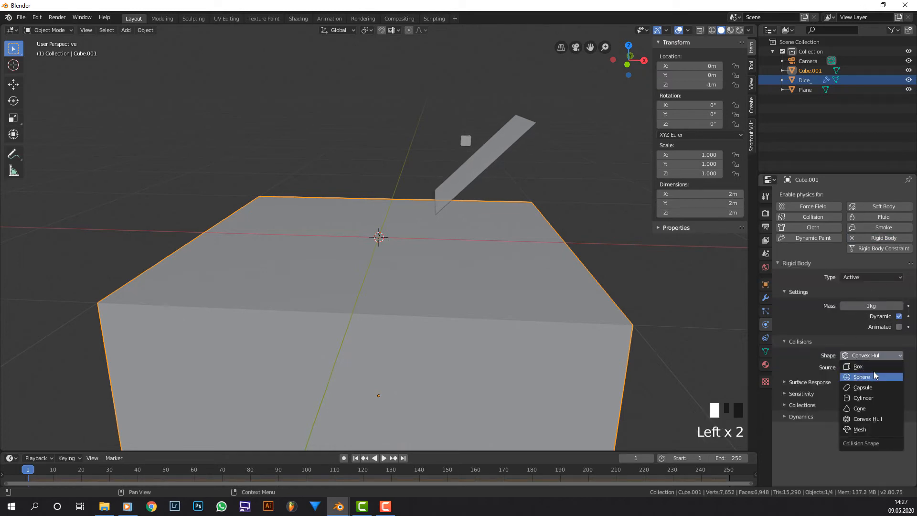
pyautogui.click(872, 369)
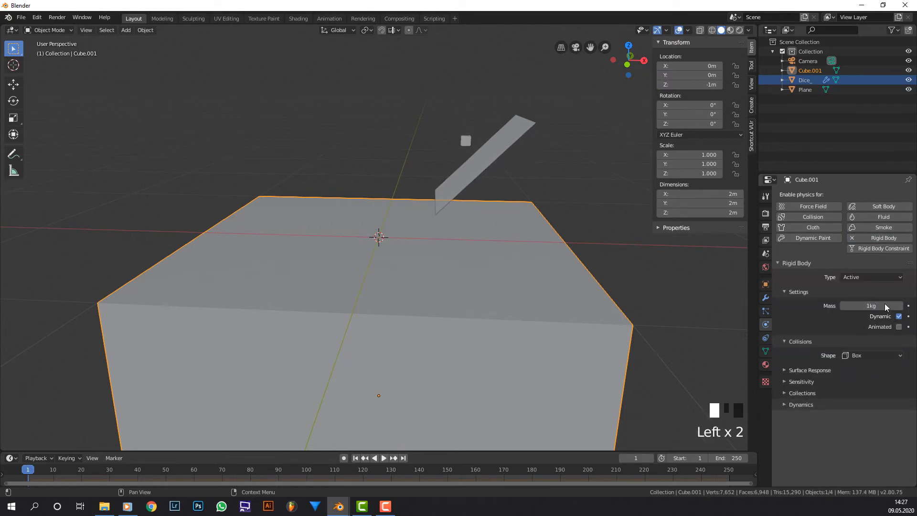
# Test-play the simulation and set the large cube's rigid body type to Passive.
pyautogui.click(877, 279)
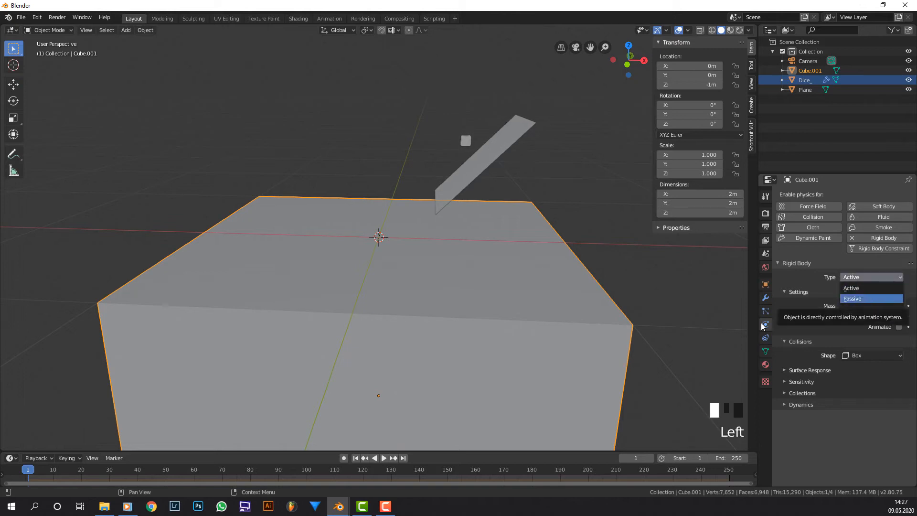
pyautogui.click(384, 458)
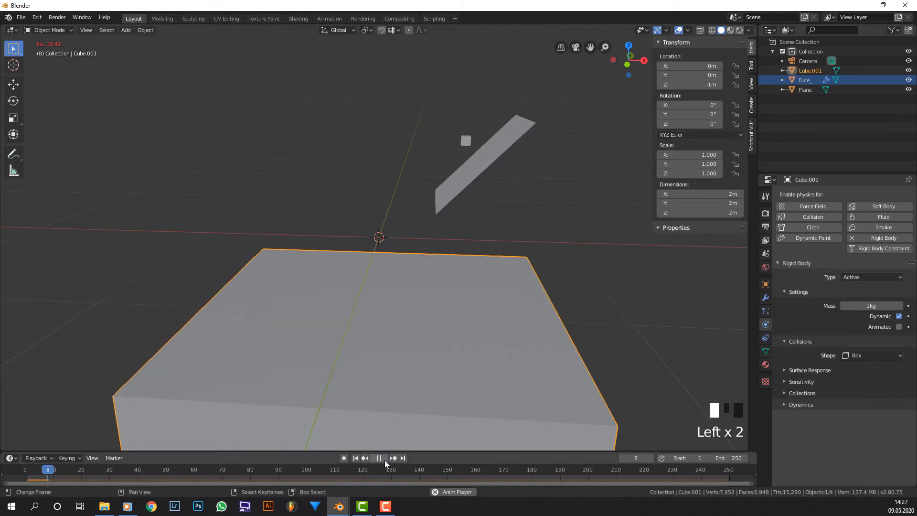
pyautogui.click(776, 325)
pyautogui.moveTo(849, 278); pyautogui.dragTo(860, 299)
# Enable Rigid Body physics for the tilted plane as type Passive with a Mesh collision shape.
pyautogui.rightClick(467, 176)
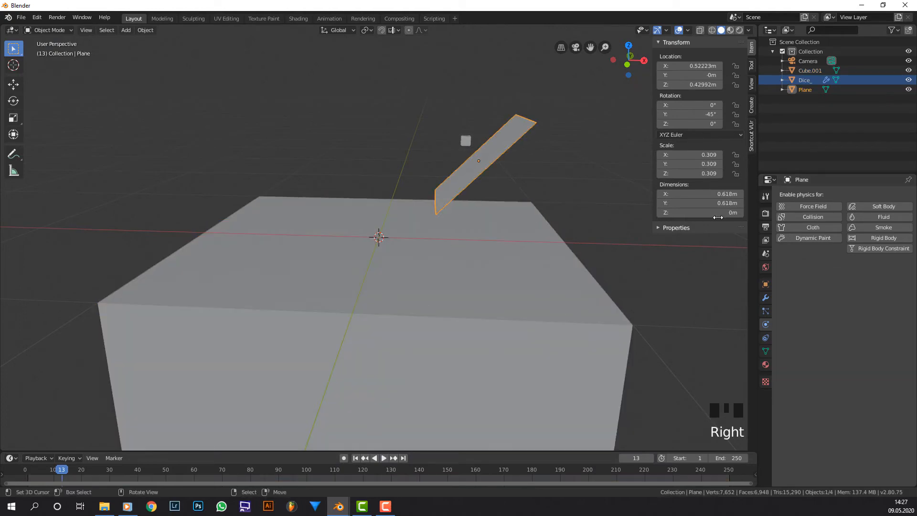
pyautogui.click(906, 238)
pyautogui.click(883, 278)
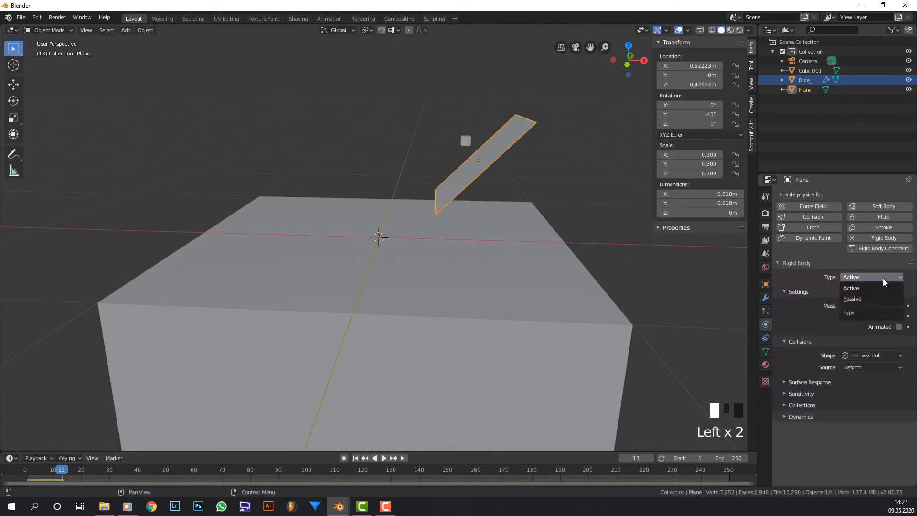
pyautogui.moveTo(884, 334); pyautogui.dragTo(868, 409)
# Show the sensitivity settings of the large cube's rigid body and enable Rigid Body physics for the die.
pyautogui.rightClick(529, 300)
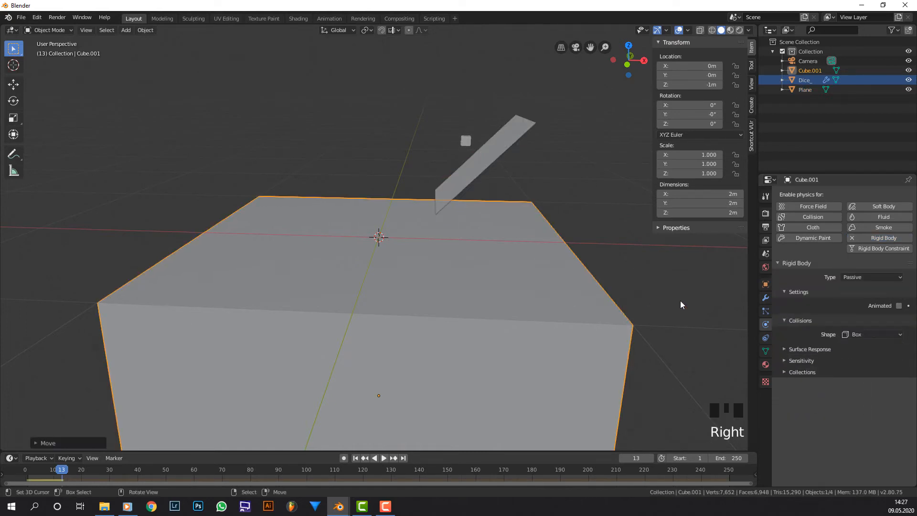
pyautogui.click(810, 364)
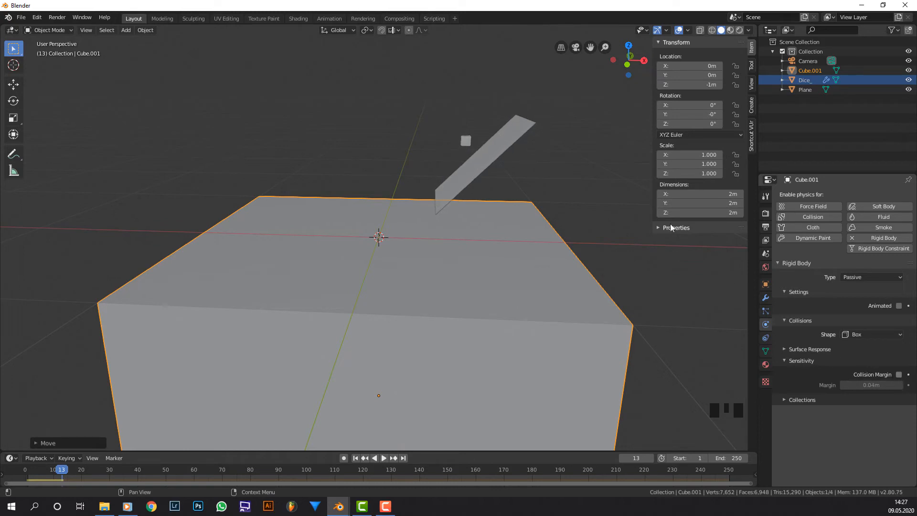
pyautogui.rightClick(464, 141)
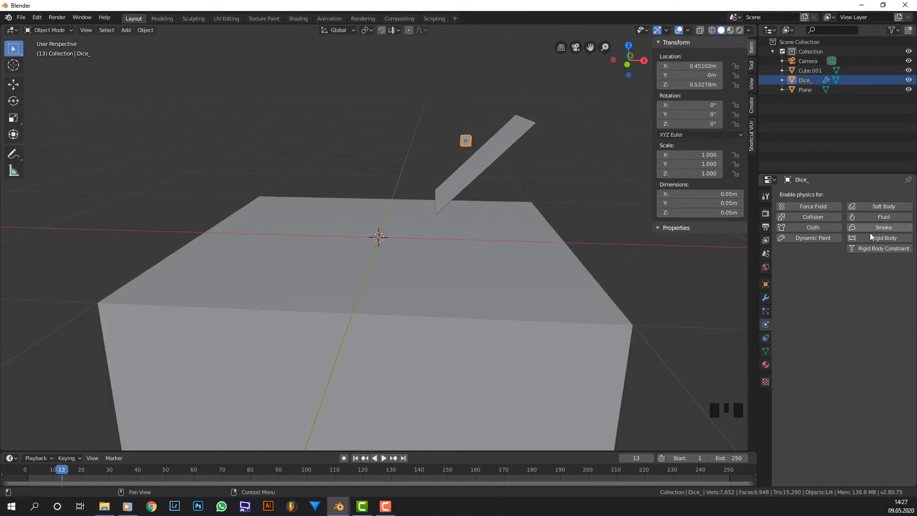
pyautogui.click(881, 239)
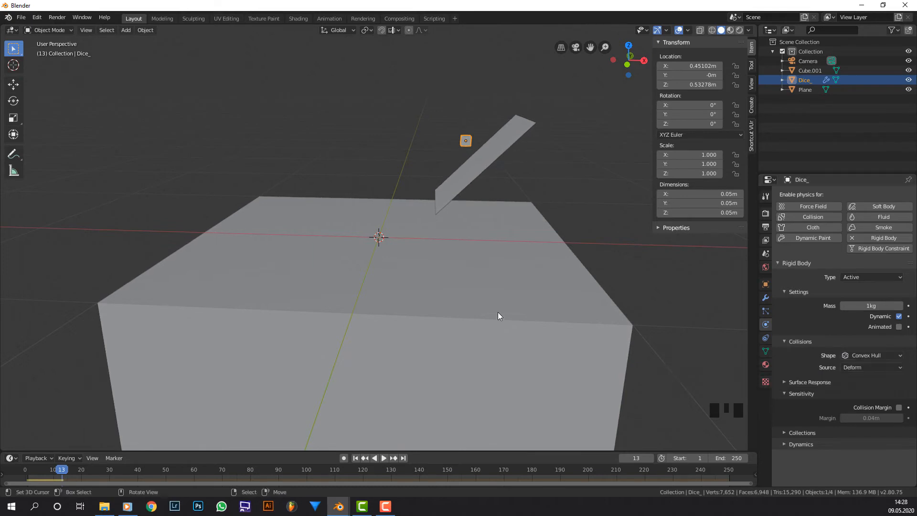
# Move the camera closer to the cube's upper face and the tilted plane using walk navigation in camera view.
pyautogui.moveTo(499, 318); pyautogui.dragTo(523, 308, button='middle')
pyautogui.scroll(3, 400, 415)
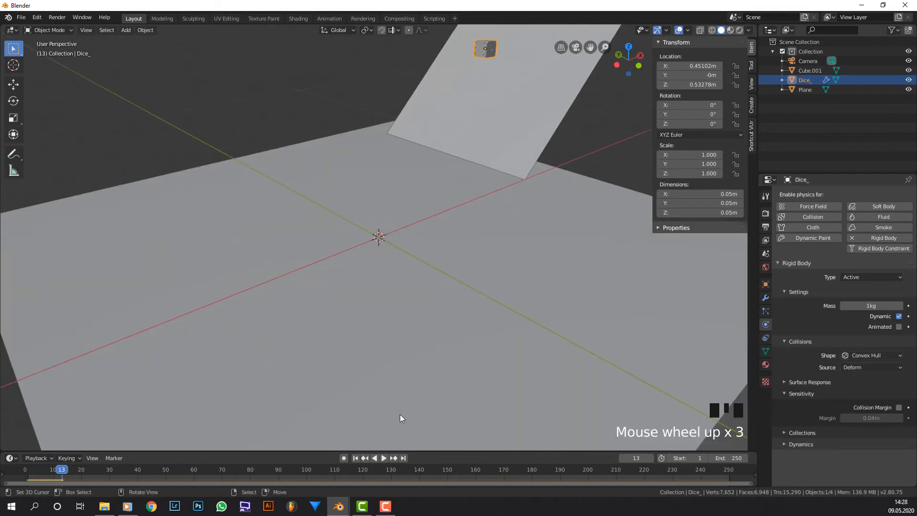
pyautogui.moveTo(431, 386); pyautogui.dragTo(402, 361, button='middle')
pyautogui.scroll(-2, 411, 372)
pyautogui.press('KP_0')
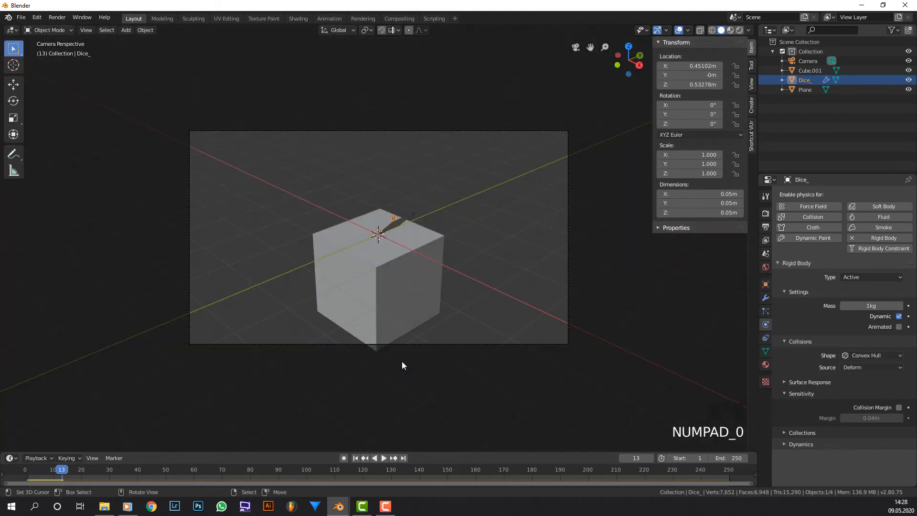
pyautogui.hotkey('shift', 'f')
pyautogui.press('w')
pyautogui.press('a')
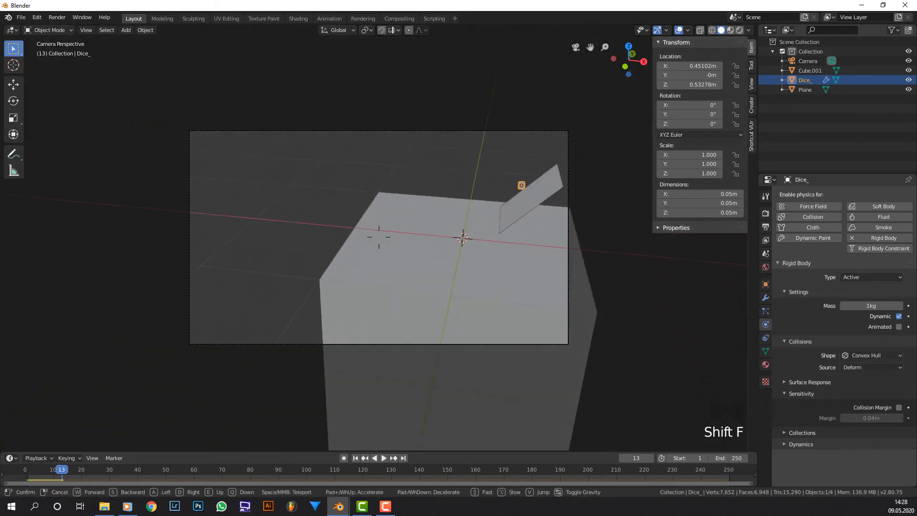
pyautogui.click(425, 237)
# Play the rigid body simulation to check how the die falls, and pause it.
pyautogui.moveTo(425, 237); pyautogui.dragTo(477, 231, button='middle')
pyautogui.scroll(-3, 406, 247)
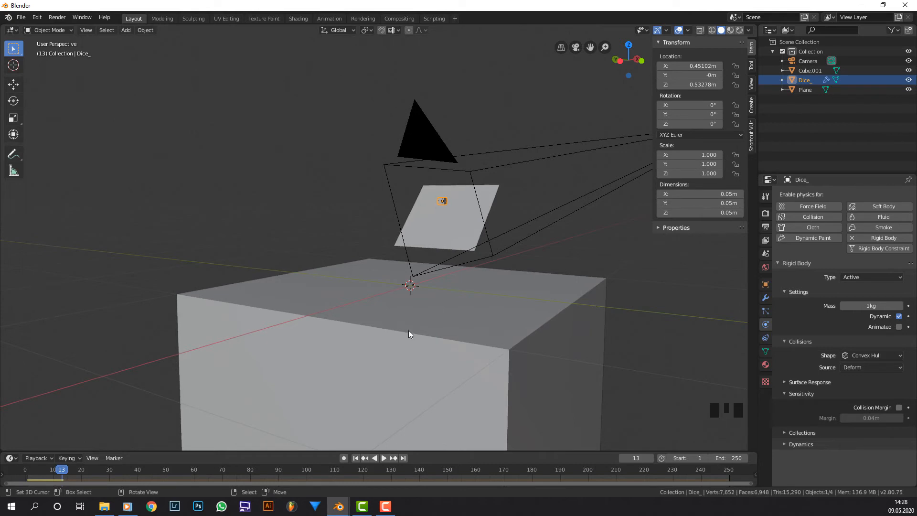
pyautogui.moveTo(408, 330)
pyautogui.mouseDown(button='middle')
pyautogui.moveTo(422, 325)
pyautogui.moveTo(398, 339)
pyautogui.mouseUp(button='middle')
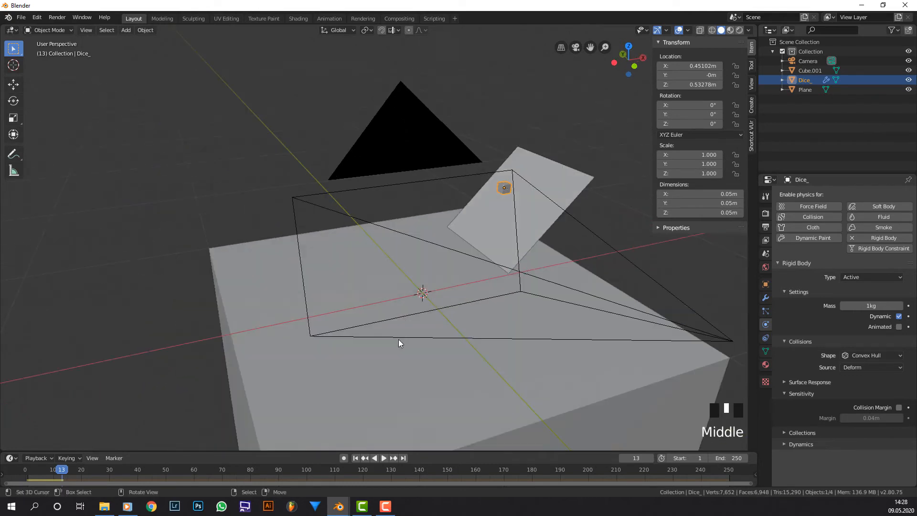
pyautogui.click(384, 459)
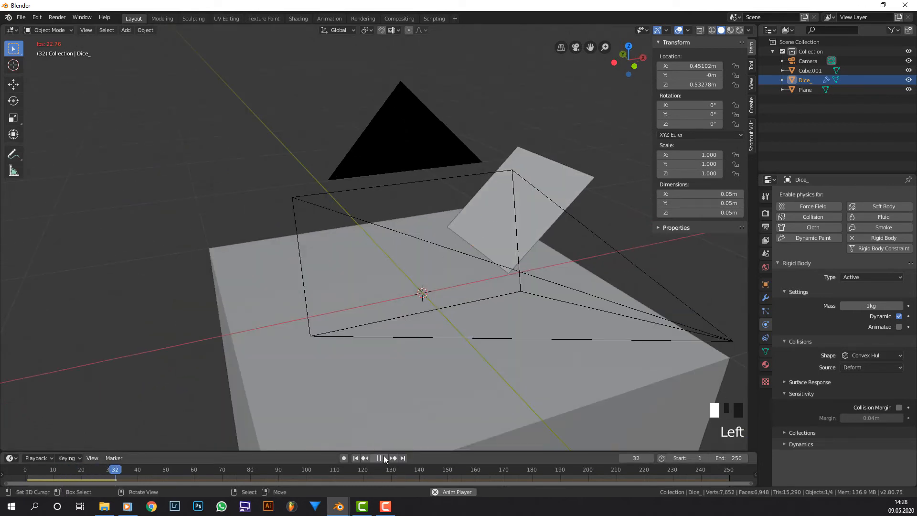
pyautogui.click(384, 458)
# Set the large cube's collision shape to Mesh and replay the simulation from the first frame.
pyautogui.rightClick(463, 345)
pyautogui.scroll(-3, 486, 346)
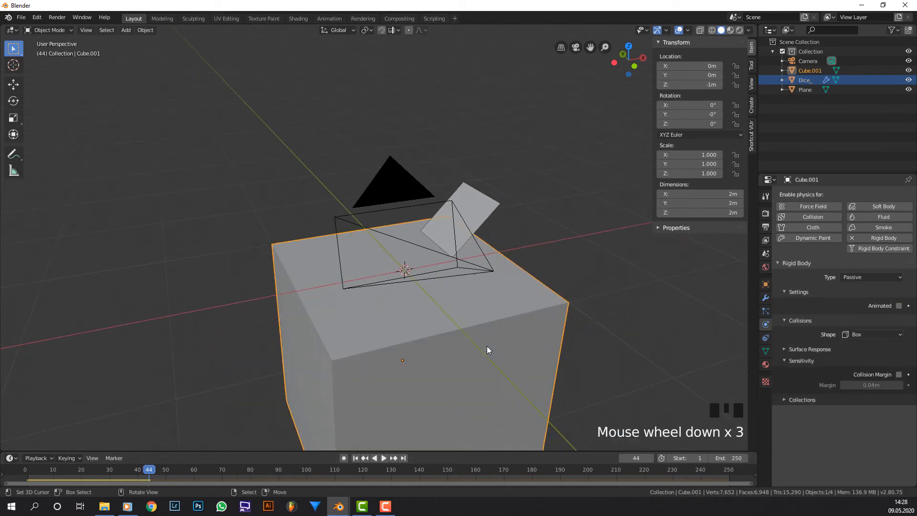
pyautogui.moveTo(486, 346)
pyautogui.mouseDown(button='middle')
pyautogui.moveTo(446, 338)
pyautogui.moveTo(457, 314)
pyautogui.moveTo(472, 350)
pyautogui.mouseUp(button='middle')
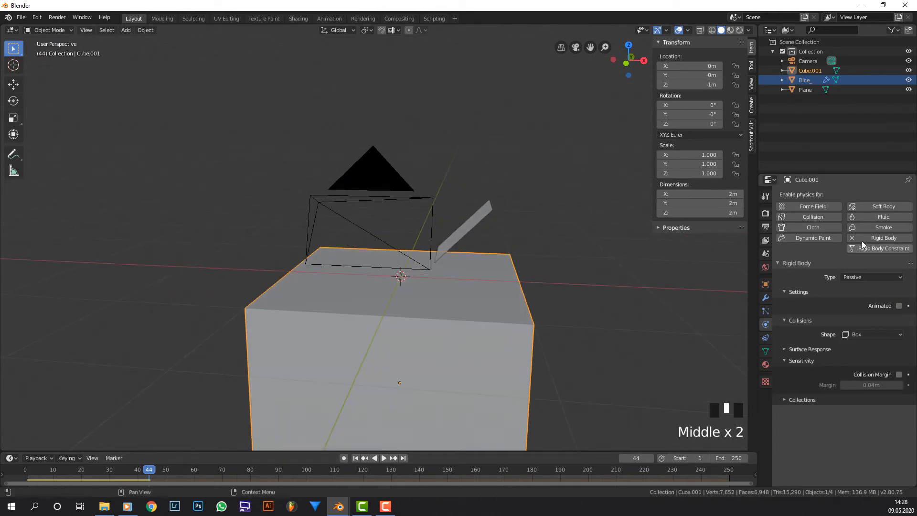
pyautogui.scroll(1, 865, 320)
pyautogui.click(874, 334)
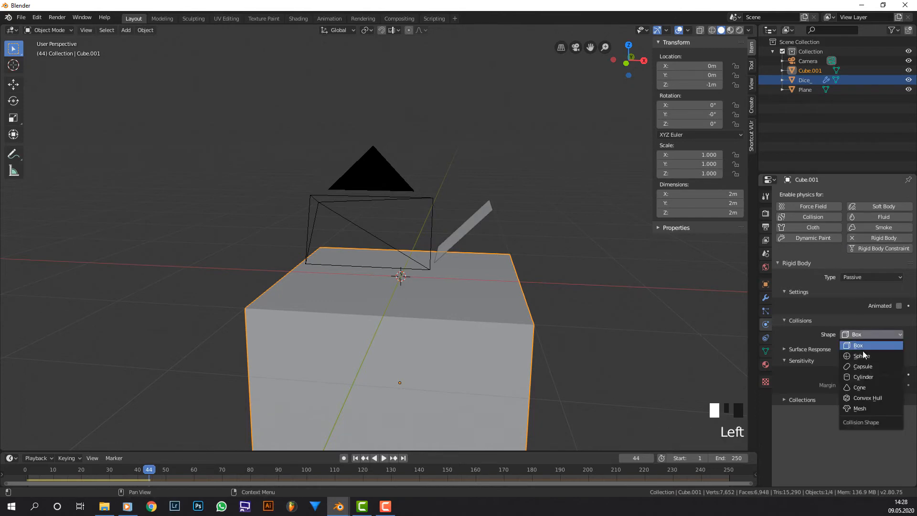
pyautogui.click(874, 408)
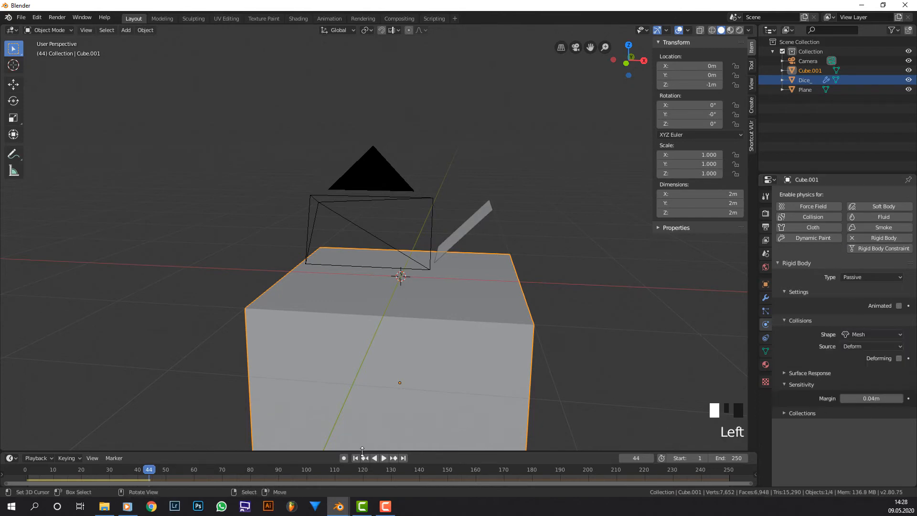
pyautogui.click(356, 458)
pyautogui.click(383, 458)
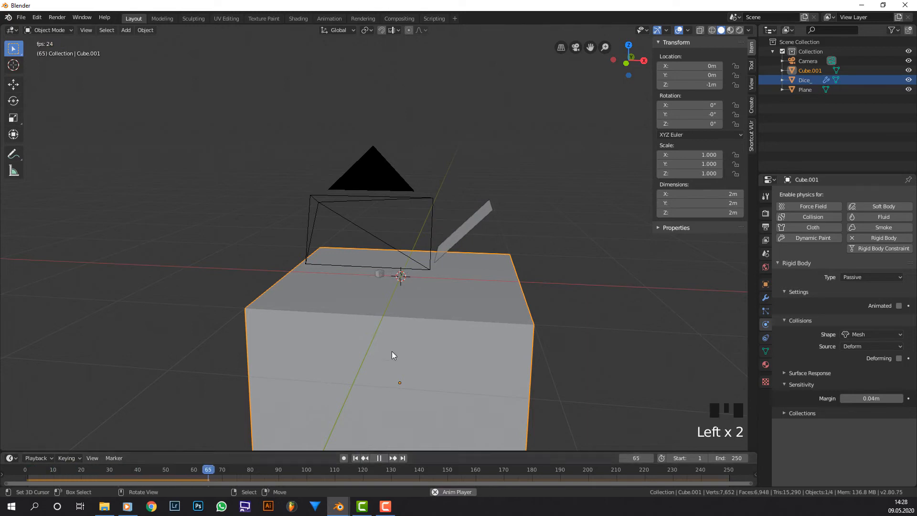
# Pause the simulation with the die at rest and move the camera close to the die using walk navigation in camera view.
pyautogui.press('KP_0')
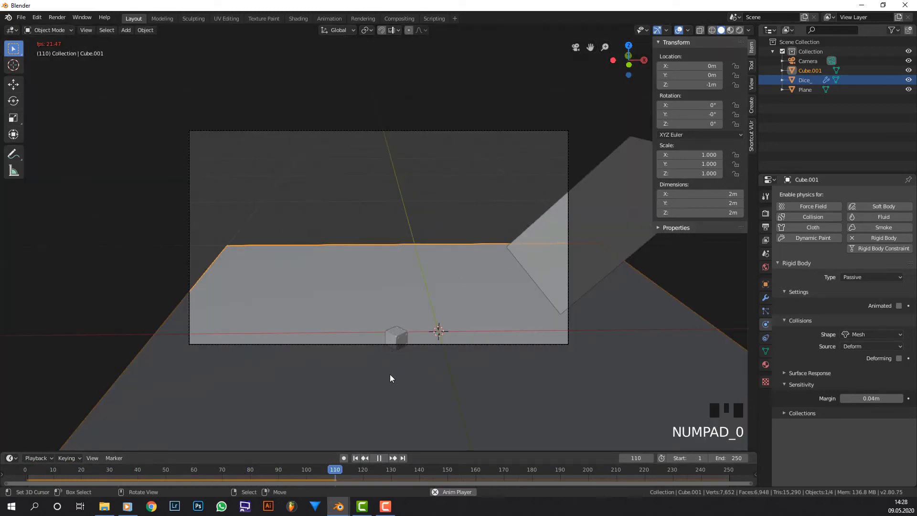
pyautogui.click(379, 457)
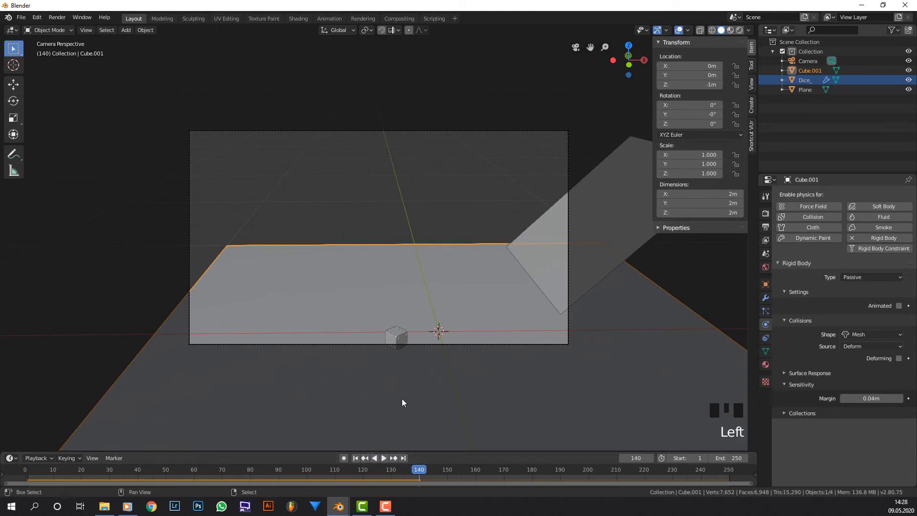
pyautogui.hotkey('shift', 'f')
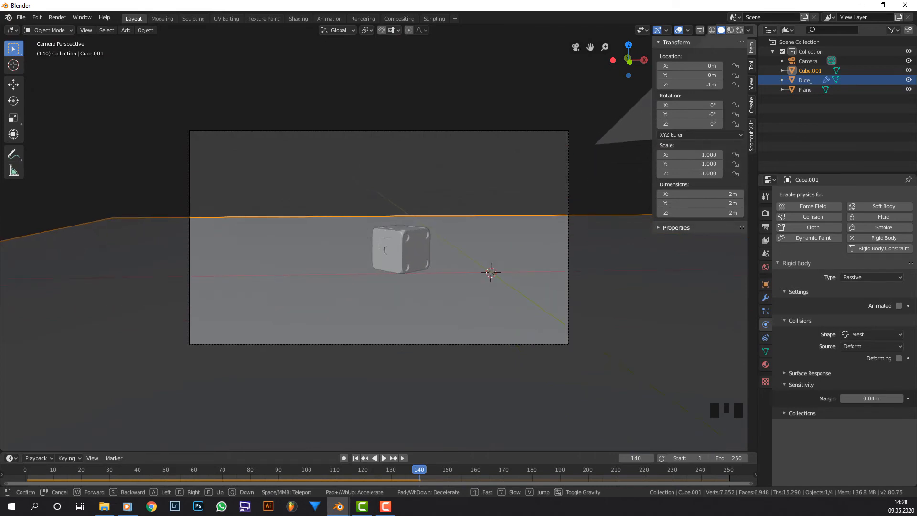
pyautogui.press('w')
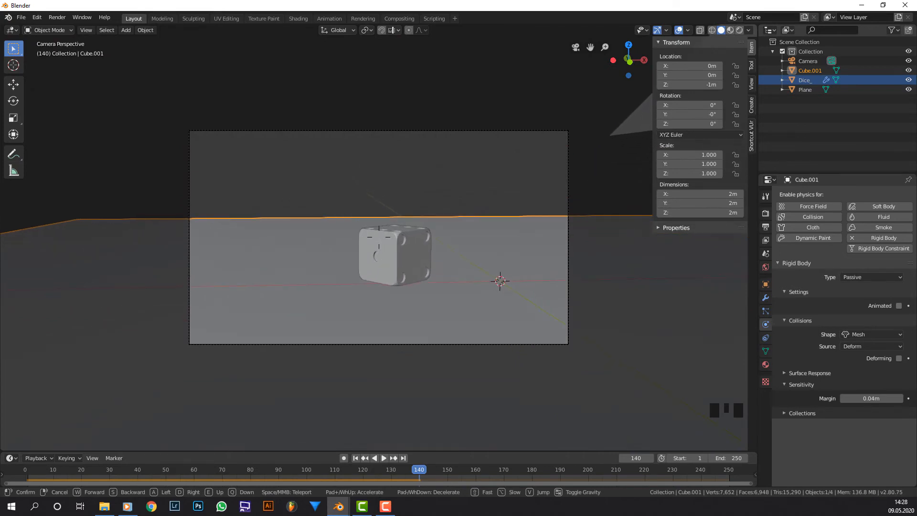
pyautogui.click(421, 243)
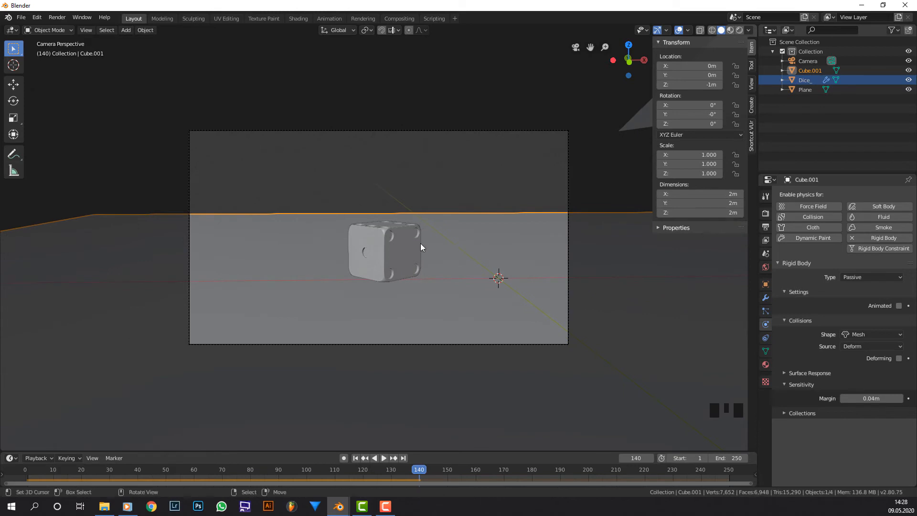
pyautogui.scroll(1, 450, 245)
pyautogui.scroll(-1, 450, 245)
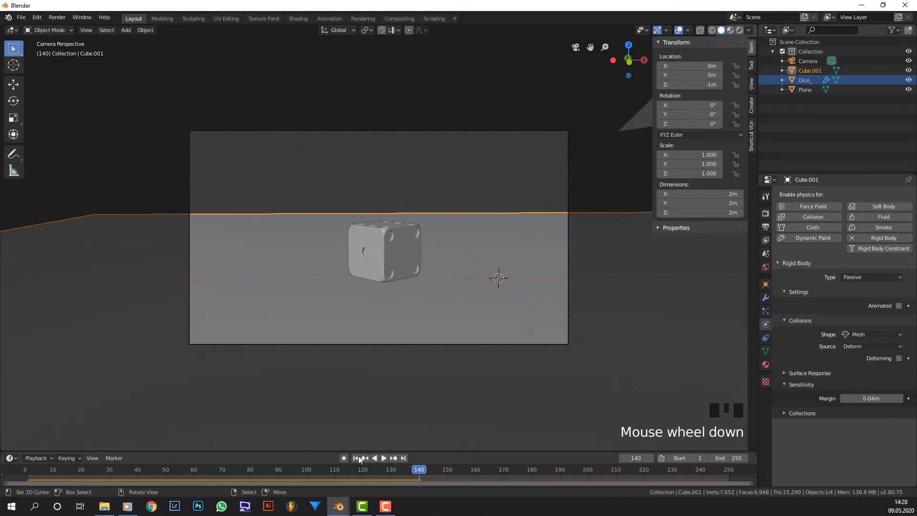
# Replay the simulation from the first frame in camera view, pause it, and check the die's position relative to the camera and plane.
pyautogui.click(358, 458)
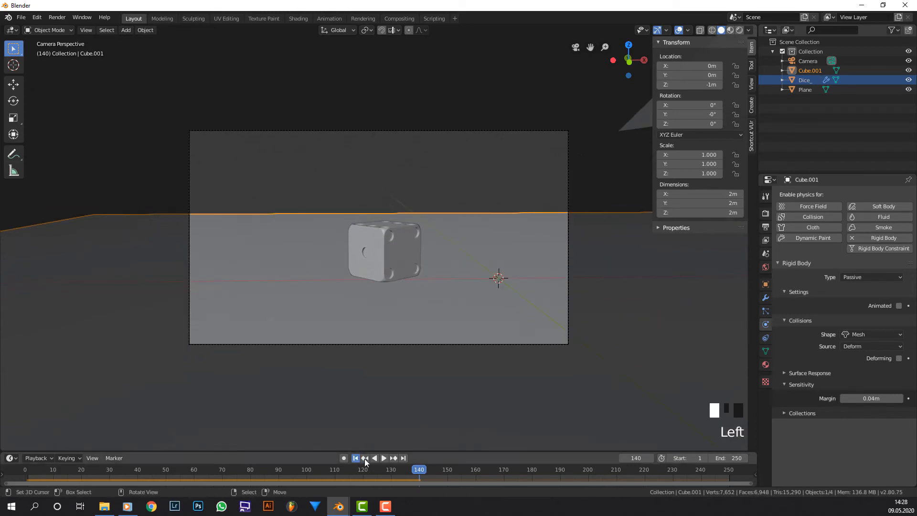
pyautogui.click(383, 458)
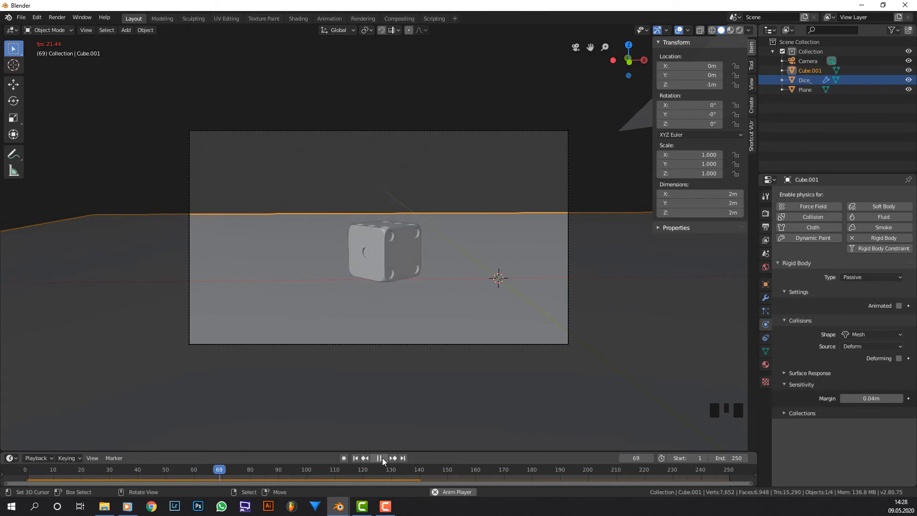
pyautogui.click(382, 458)
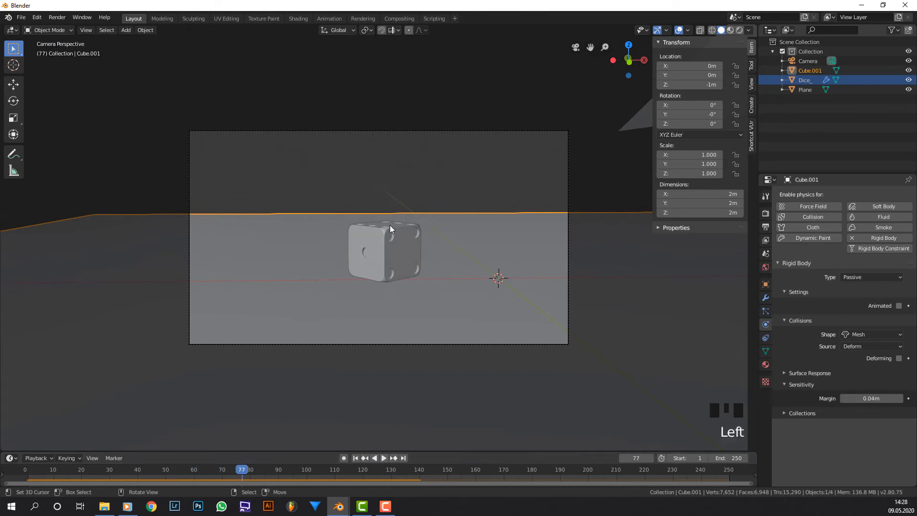
pyautogui.moveTo(431, 229); pyautogui.dragTo(347, 285, button='middle')
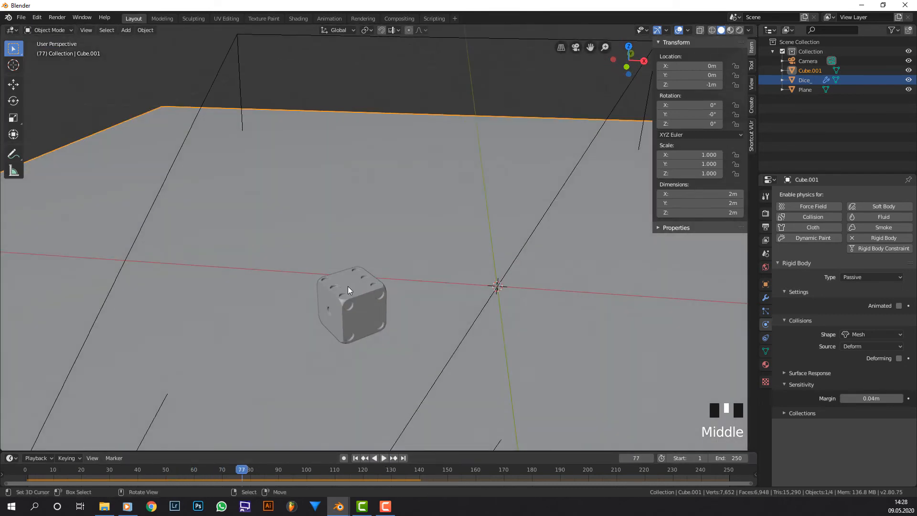
pyautogui.scroll(-6, 404, 277)
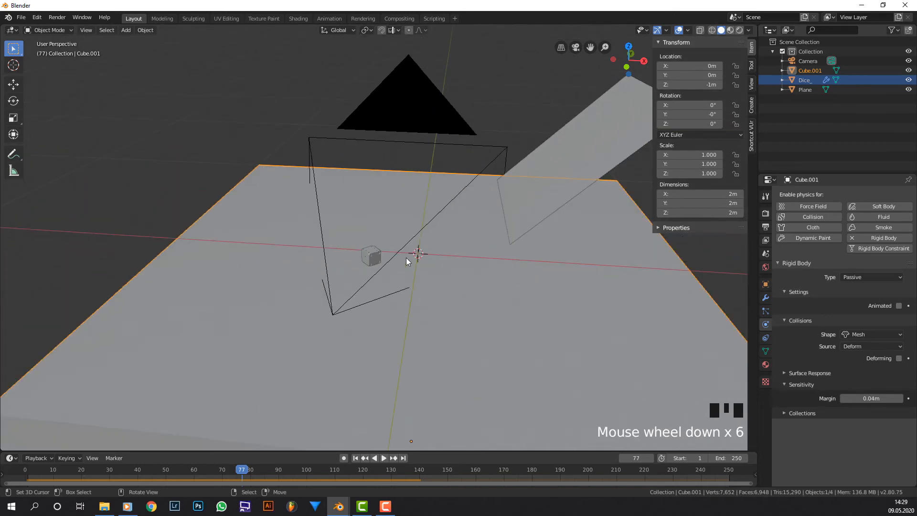
# Save the project to the Desktop as DICE TUTORIAL.blend.
pyautogui.click(21, 17)
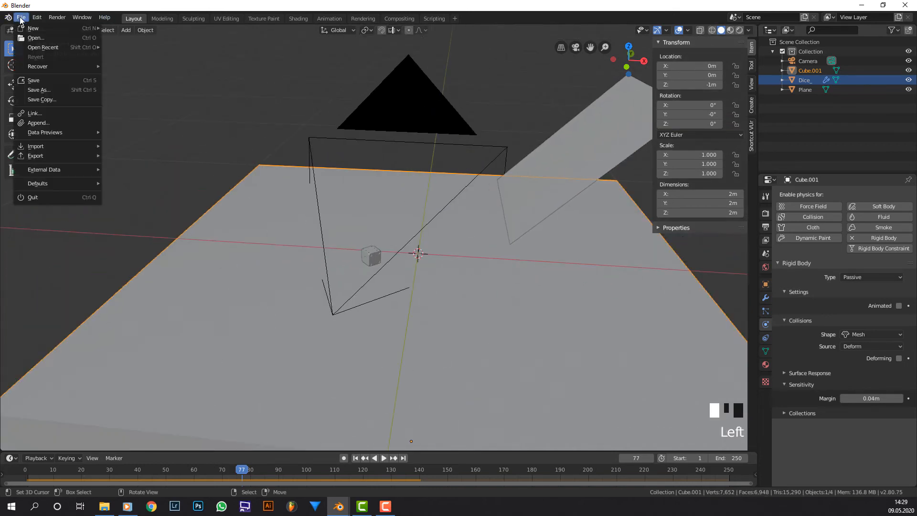
pyautogui.click(50, 80)
pyautogui.click(49, 81)
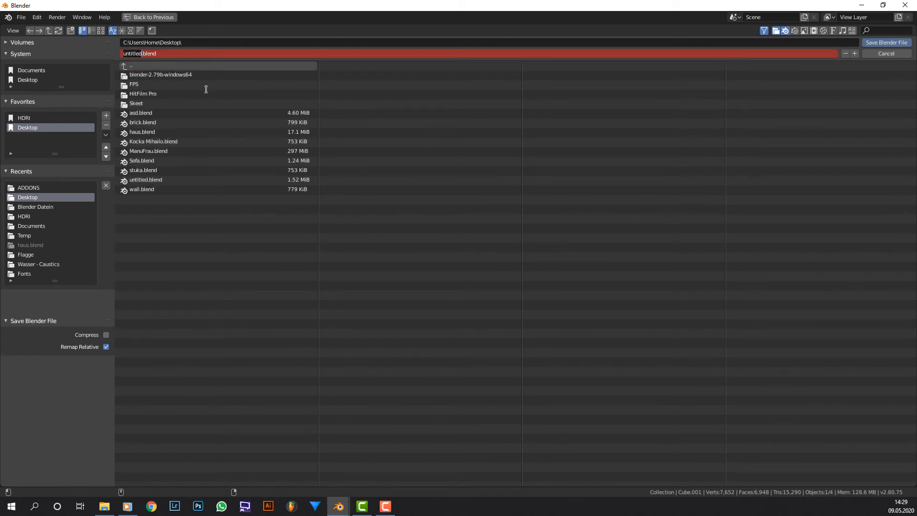
pyautogui.write('DICE TUTORIAL')
pyautogui.press('Return')
pyautogui.press('Return')
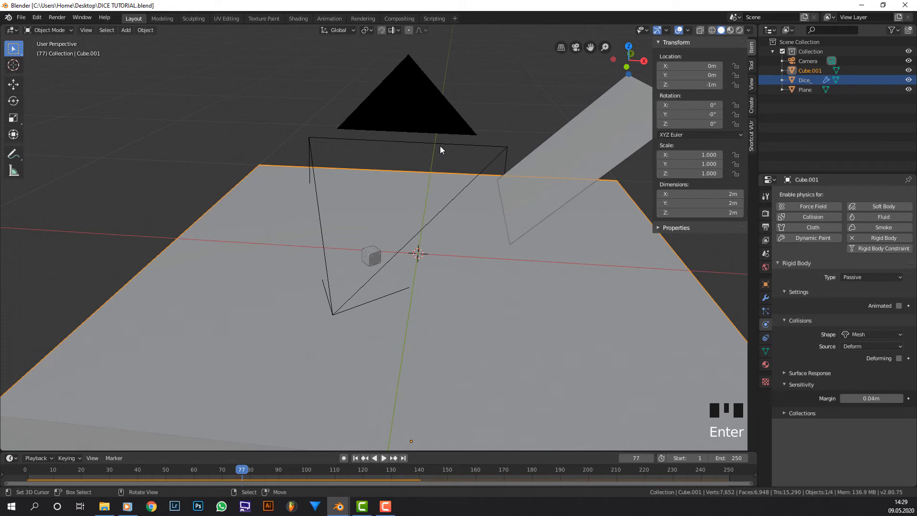
# Select the die and switch to the Shading workspace, showing the scene through the camera.
pyautogui.press('KP_0')
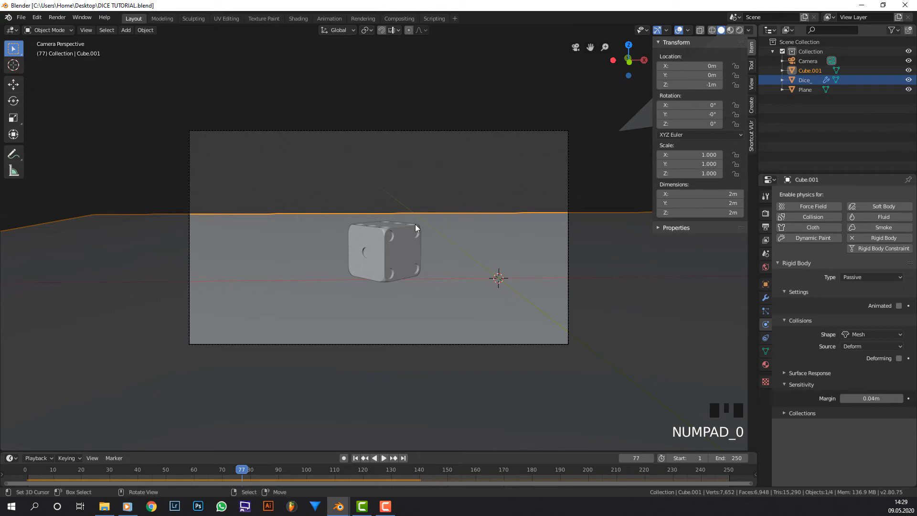
pyautogui.moveTo(448, 253); pyautogui.dragTo(426, 243, button='middle')
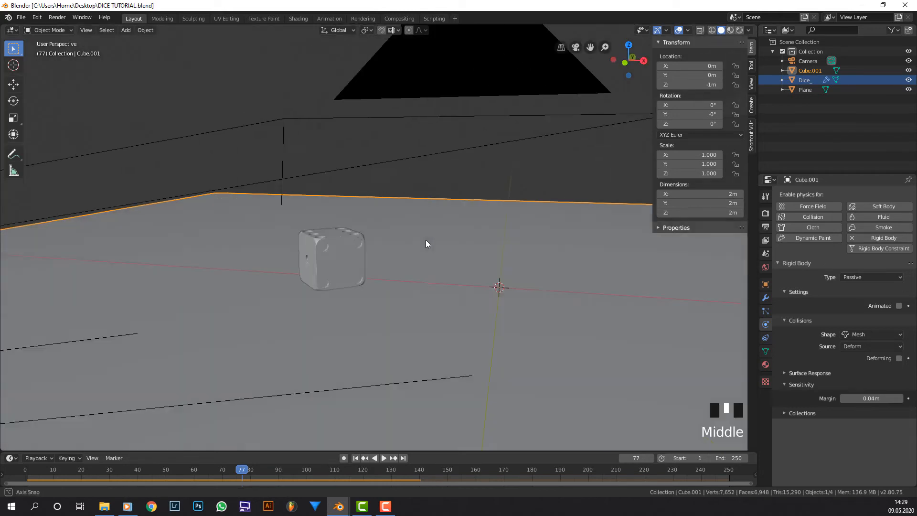
pyautogui.scroll(-2, 340, 239)
pyautogui.rightClick(325, 243)
pyautogui.moveTo(406, 127); pyautogui.dragTo(422, 142, button='middle')
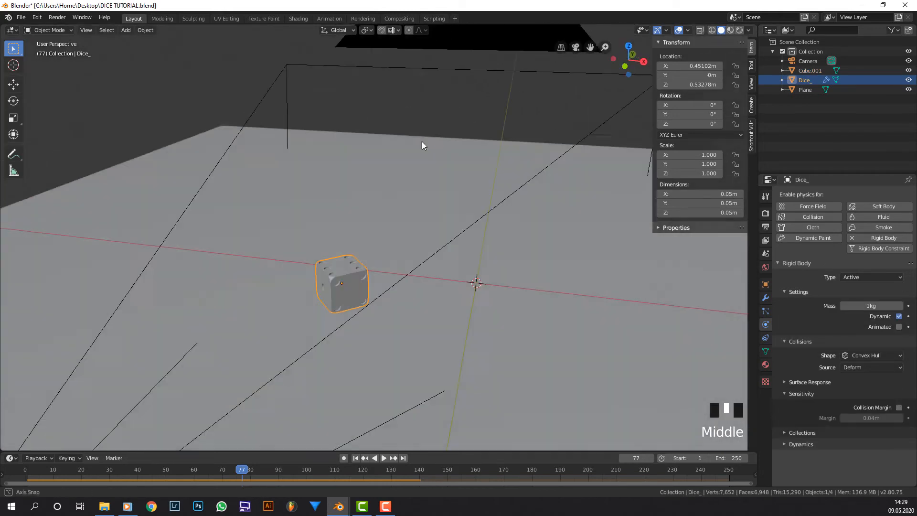
pyautogui.click(357, 21)
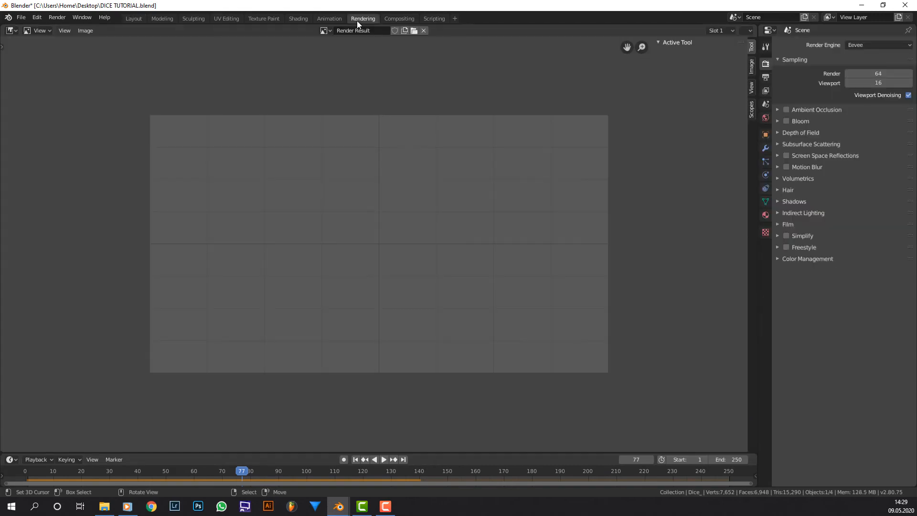
pyautogui.click(300, 19)
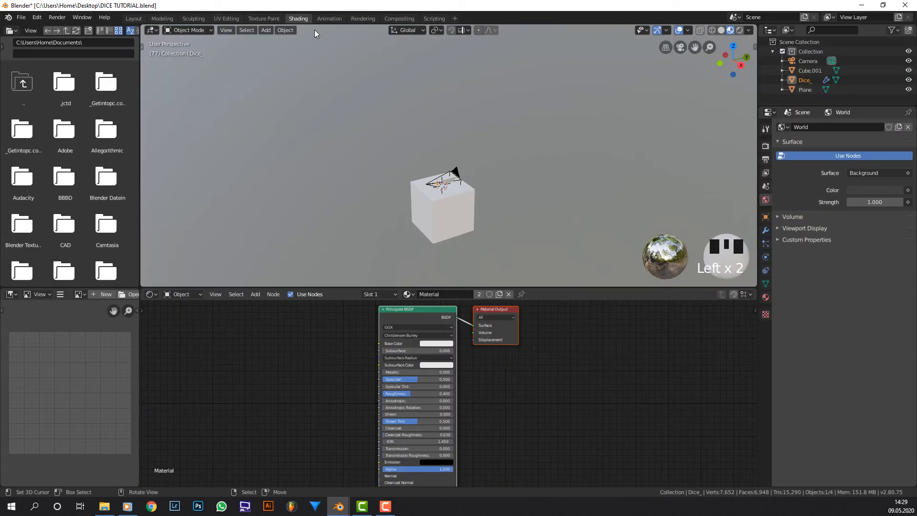
pyautogui.moveTo(446, 227); pyautogui.dragTo(451, 204, button='middle')
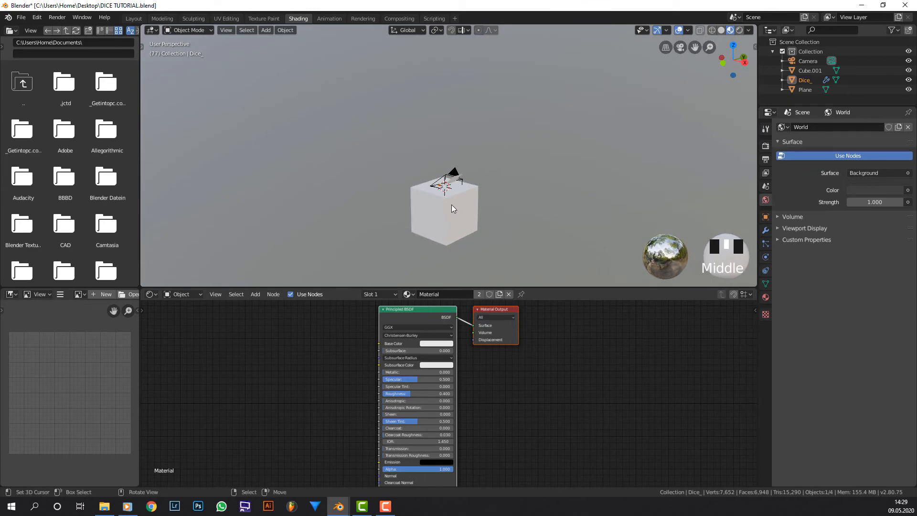
pyautogui.press('KP_0')
pyautogui.scroll(3, 452, 204)
pyautogui.scroll(-4, 466, 198)
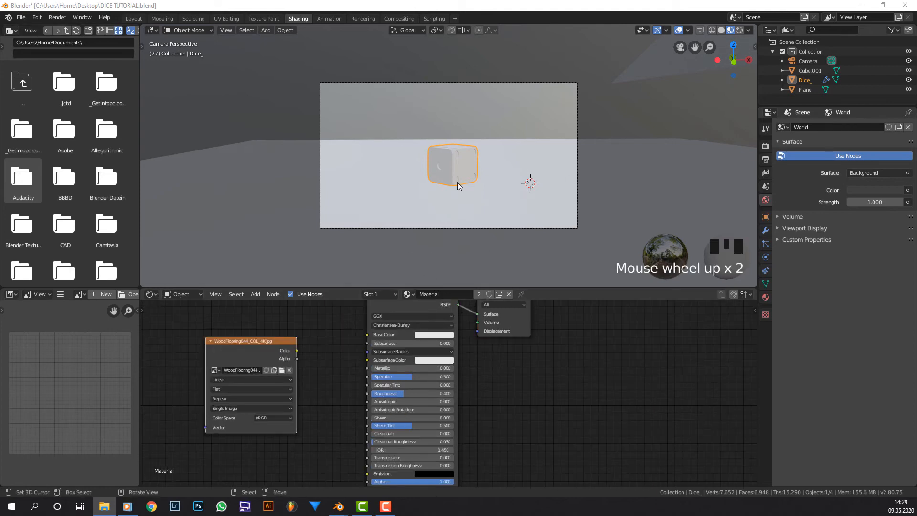
# Connect the color of the WoodFlooring044_COL_4K.jpg texture to the Base Color of the die's Principled BSDF.
pyautogui.moveTo(297, 350)
pyautogui.mouseDown()
pyautogui.moveTo(378, 340)
pyautogui.moveTo(367, 335)
pyautogui.mouseUp()
pyautogui.click(268, 330)
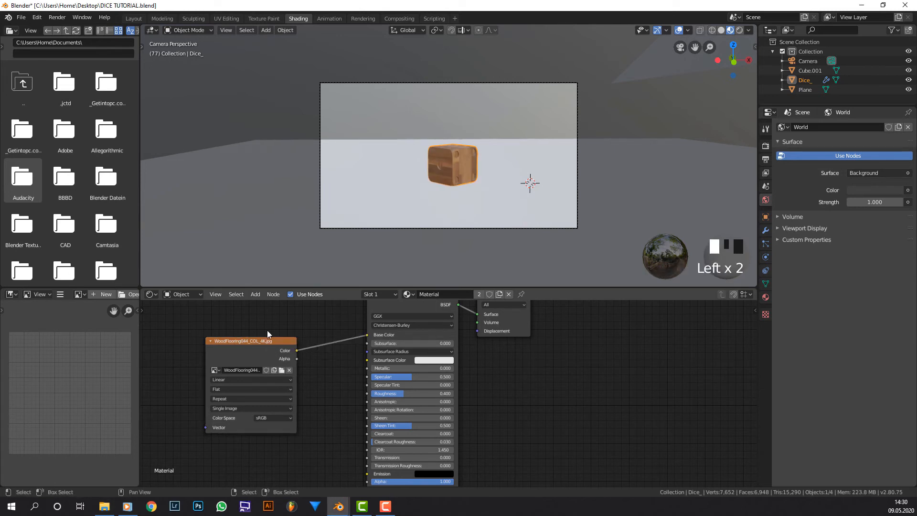
pyautogui.moveTo(268, 337); pyautogui.dragTo(279, 316)
# Examine the color texture's node settings and how the wood grain looks on the die up close.
pyautogui.scroll(2, 279, 313)
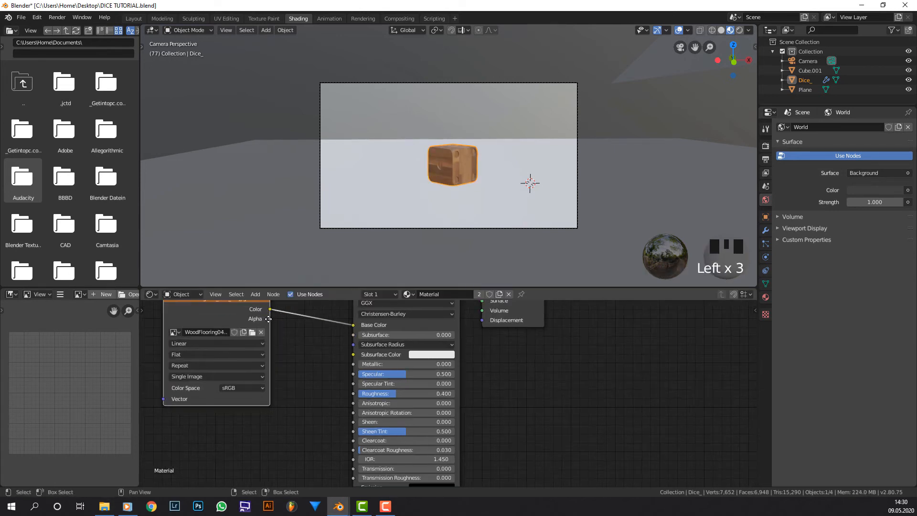
pyautogui.moveTo(263, 316); pyautogui.dragTo(378, 372, button='middle')
pyautogui.scroll(6, 366, 313)
pyautogui.scroll(1, 357, 316)
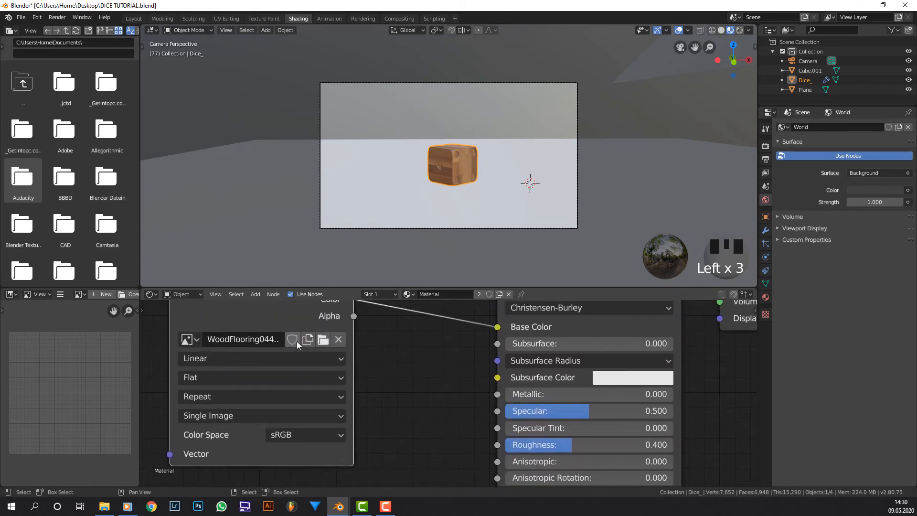
pyautogui.scroll(4, 311, 341)
pyautogui.moveTo(335, 338); pyautogui.dragTo(530, 331, button='middle')
pyautogui.scroll(-7, 408, 353)
pyautogui.scroll(6, 466, 210)
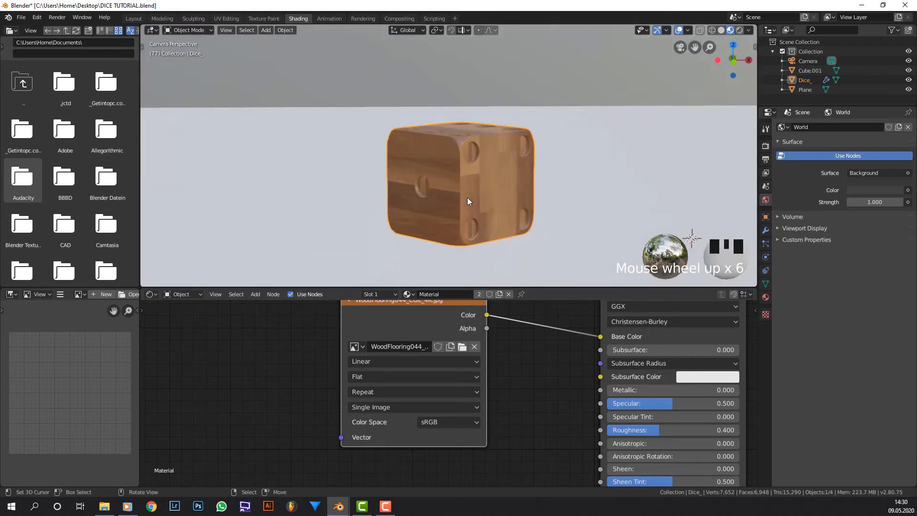
pyautogui.scroll(-3, 470, 368)
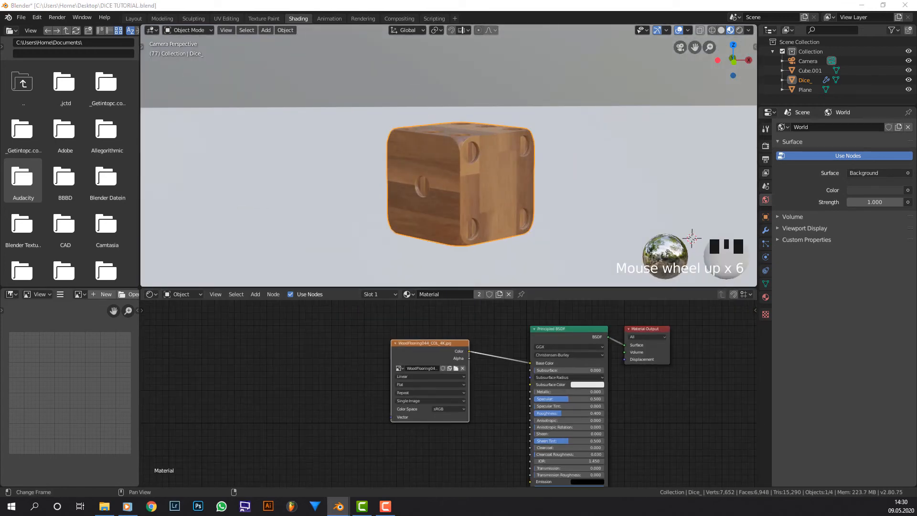
# Add the WoodFlooring044_DISP16_4K.tif texture, link its color to the shader's Normal input, and set its color space to Non-Color.
pyautogui.moveTo(261, 368); pyautogui.dragTo(288, 440)
pyautogui.moveTo(306, 432); pyautogui.dragTo(258, 325, button='middle')
pyautogui.moveTo(323, 347); pyautogui.dragTo(481, 389)
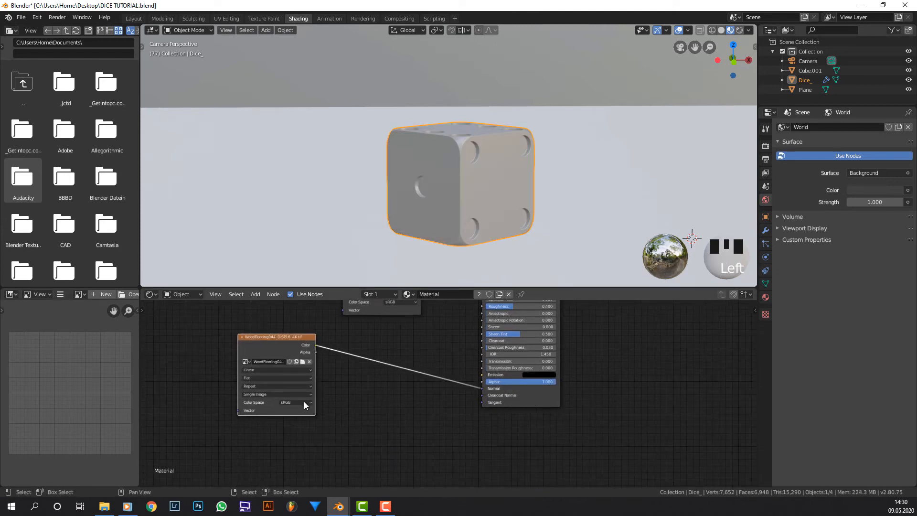
pyautogui.click(305, 402)
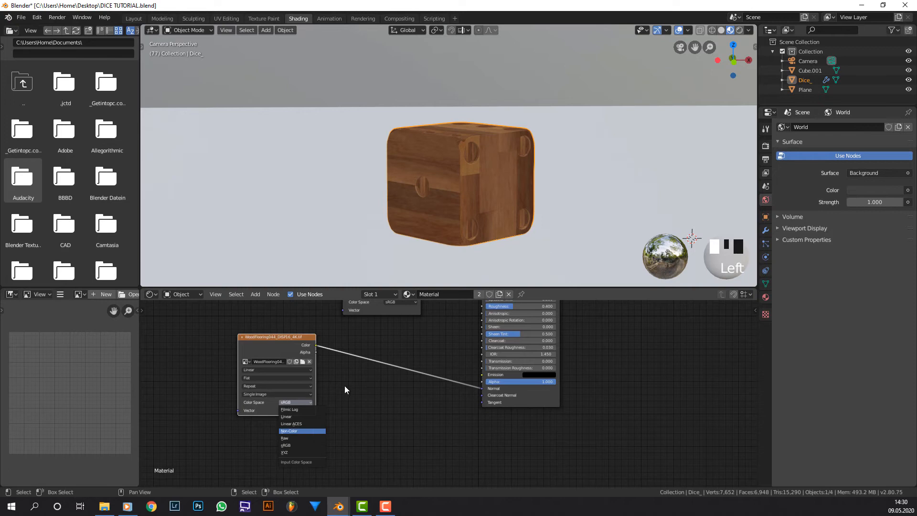
pyautogui.press('Return')
# Insert a Bump node between the displacement texture and the shader's Normal input, feeding the texture's color into Height.
pyautogui.hotkey('shift', 'a')
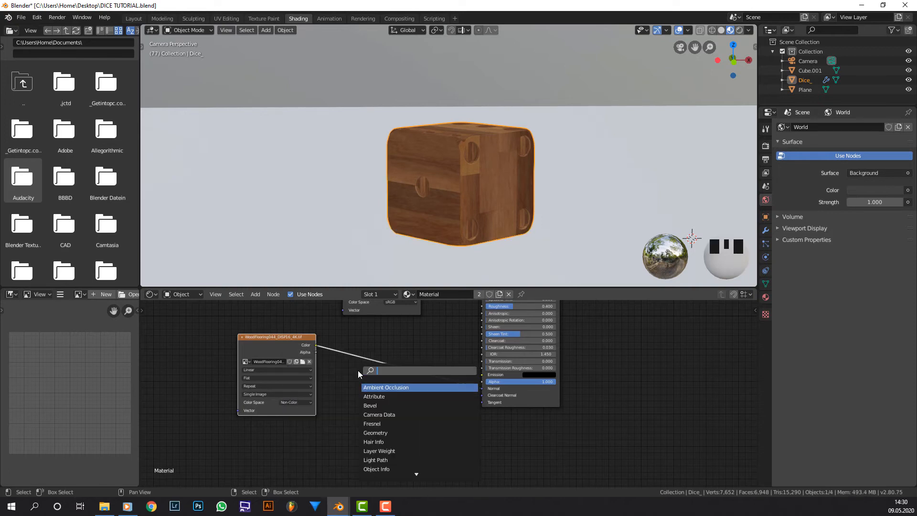
pyautogui.write('bump')
pyautogui.press('Return')
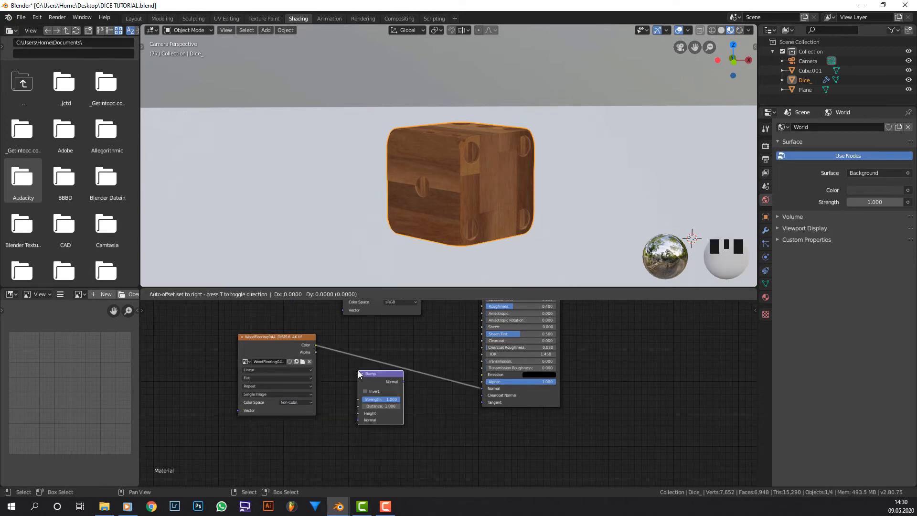
pyautogui.click(413, 354)
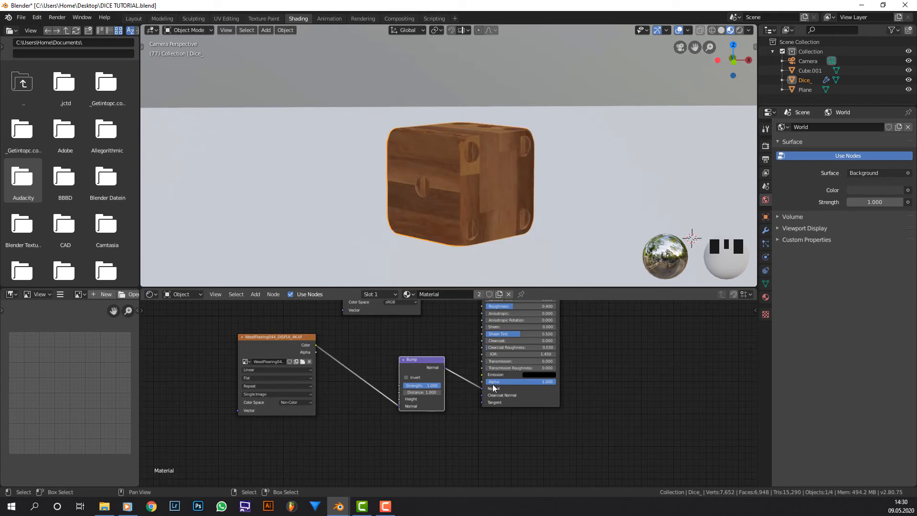
pyautogui.scroll(1, 430, 394)
pyautogui.moveTo(387, 409); pyautogui.dragTo(394, 399)
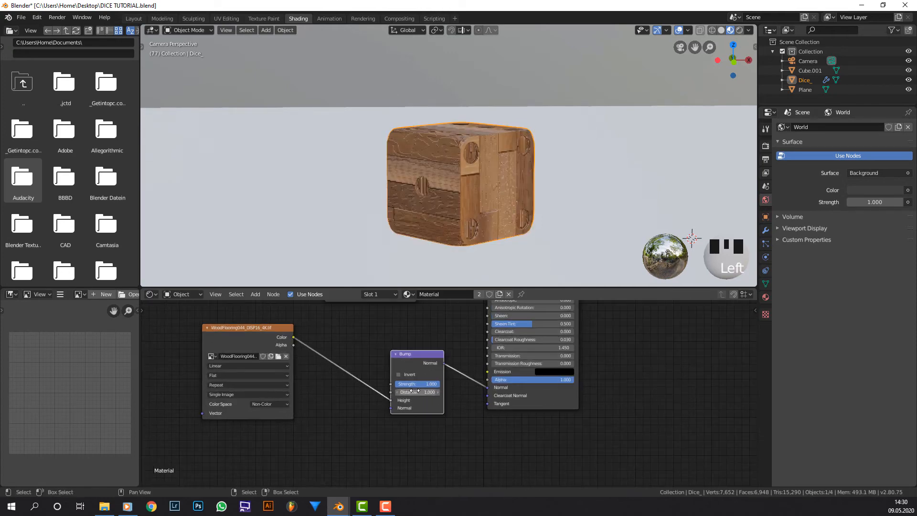
# Set the Bump node's distance to 0.1.
pyautogui.doubleClick(416, 392)
pyautogui.write('.1')
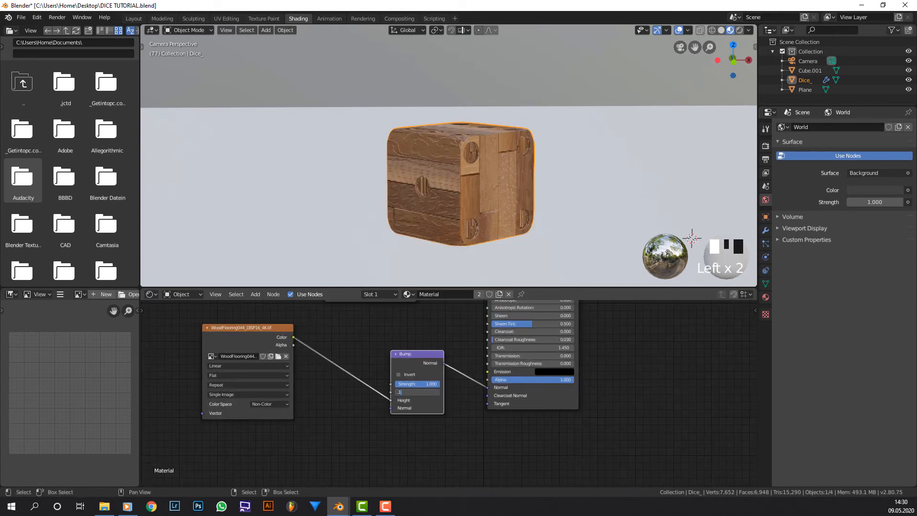
pyautogui.press('Return')
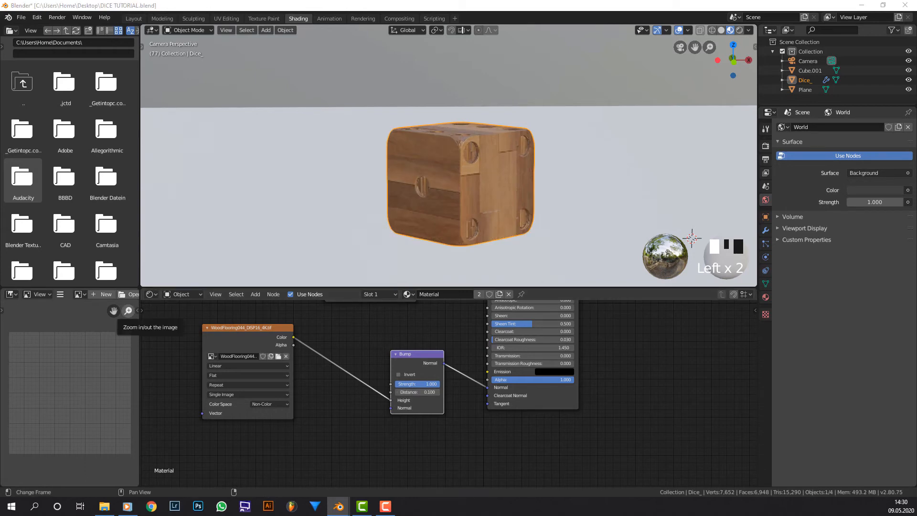
# Add the WoodFlooring044_GLOSS_4K.jpg texture, link its color to the shader's Roughness, and keep the displacement texture feeding the Bump node's Height directly.
pyautogui.moveTo(0, 336); pyautogui.dragTo(238, 335)
pyautogui.moveTo(266, 337); pyautogui.dragTo(327, 401, button='middle')
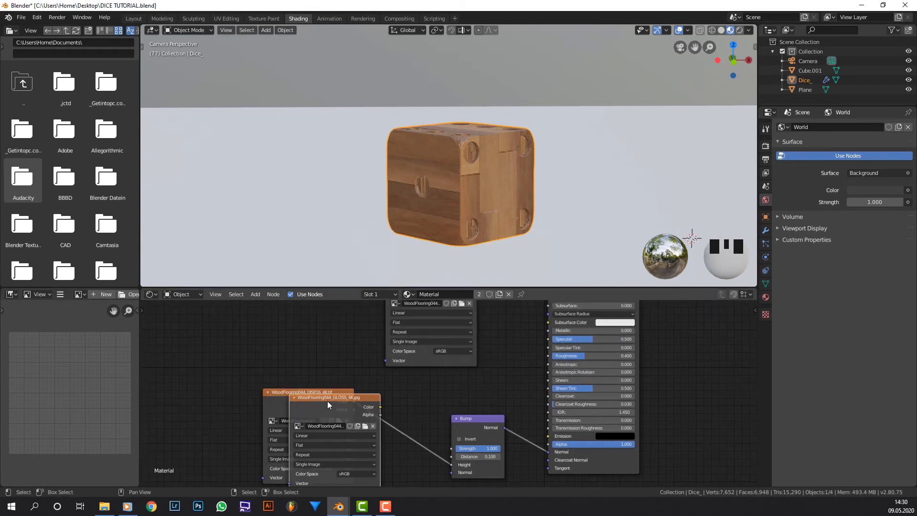
pyautogui.scroll(-1, 328, 406)
pyautogui.moveTo(328, 405)
pyautogui.mouseDown()
pyautogui.moveTo(327, 360)
pyautogui.moveTo(423, 339)
pyautogui.mouseUp()
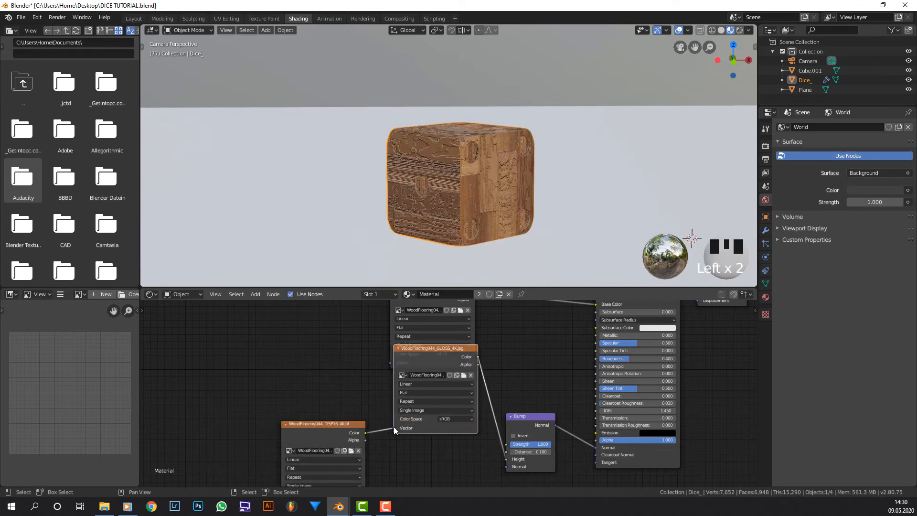
pyautogui.moveTo(394, 428)
pyautogui.mouseDown()
pyautogui.moveTo(448, 460)
pyautogui.moveTo(513, 461)
pyautogui.mouseUp()
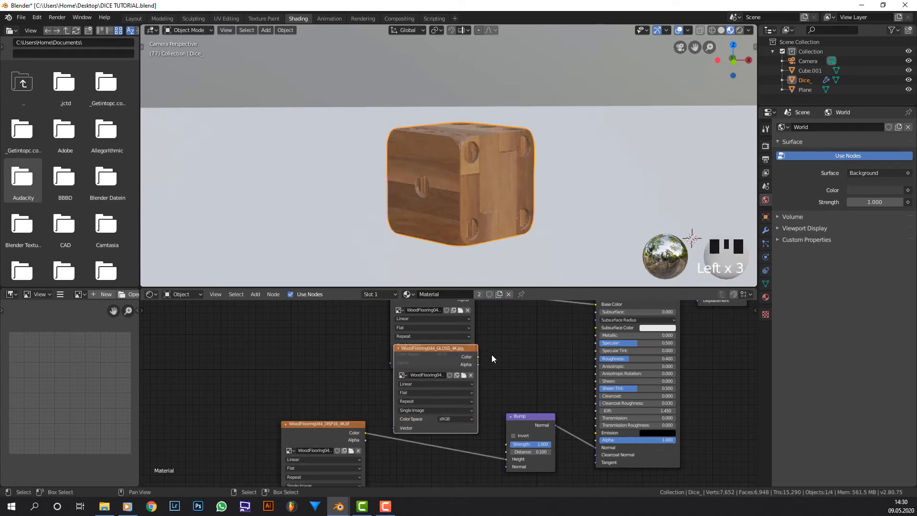
pyautogui.moveTo(474, 358); pyautogui.dragTo(426, 358, button='middle')
pyautogui.moveTo(430, 358)
pyautogui.mouseDown()
pyautogui.moveTo(563, 368)
pyautogui.moveTo(547, 359)
pyautogui.mouseUp()
# Insert an Invert node between the gloss texture's color and the shader's Roughness input.
pyautogui.hotkey('shift', 'a')
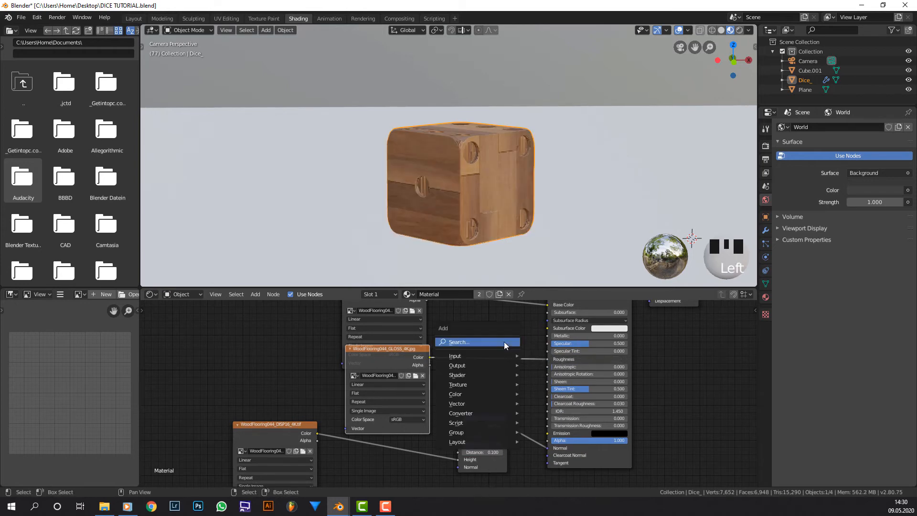
pyautogui.click(504, 343)
pyautogui.write('invert')
pyautogui.press('Return')
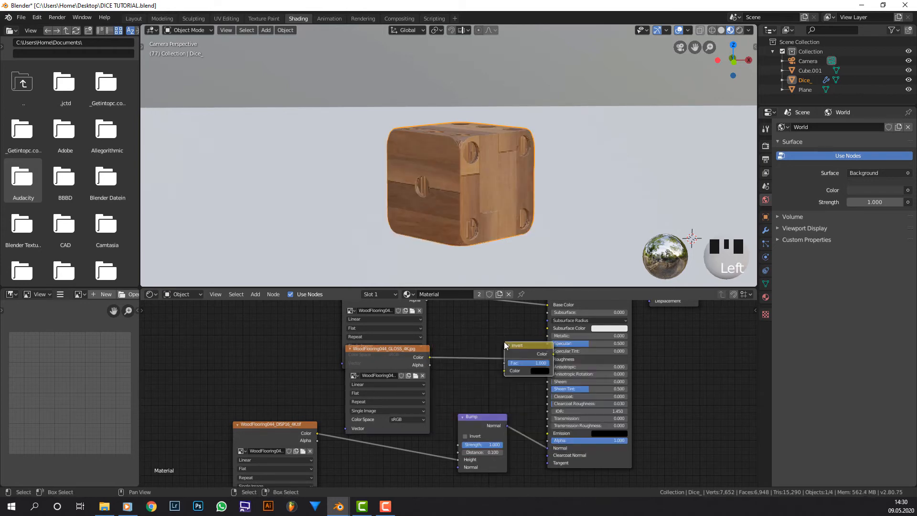
pyautogui.click(477, 338)
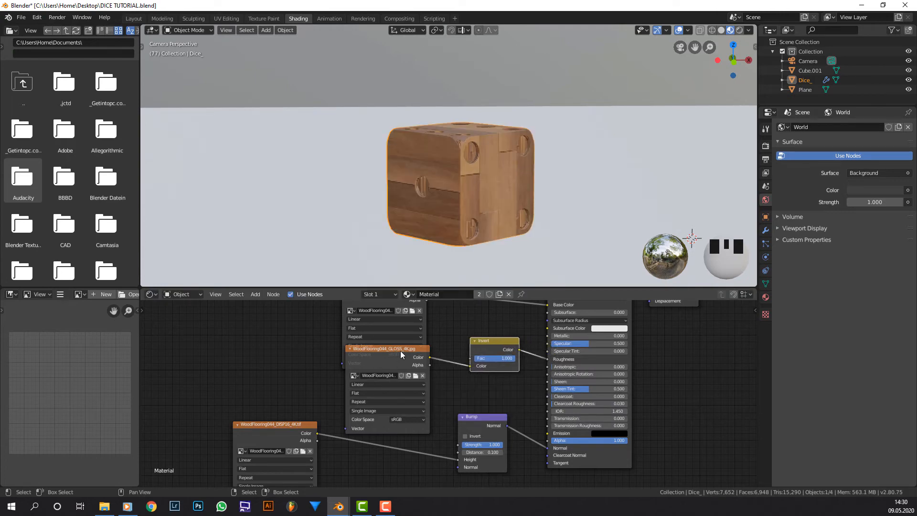
# Move the color texture node clear of the gloss texture node and set the gloss texture's color space to Non-Color.
pyautogui.scroll(2, 402, 349)
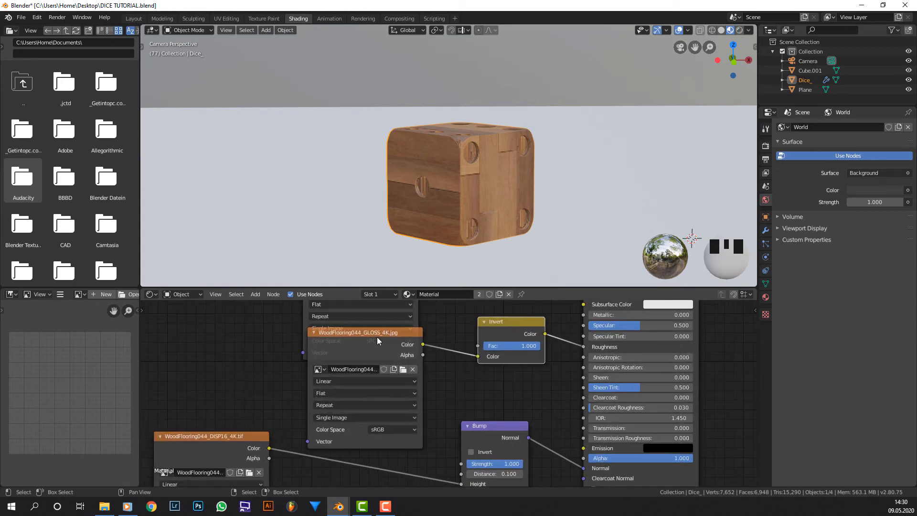
pyautogui.scroll(-1, 507, 354)
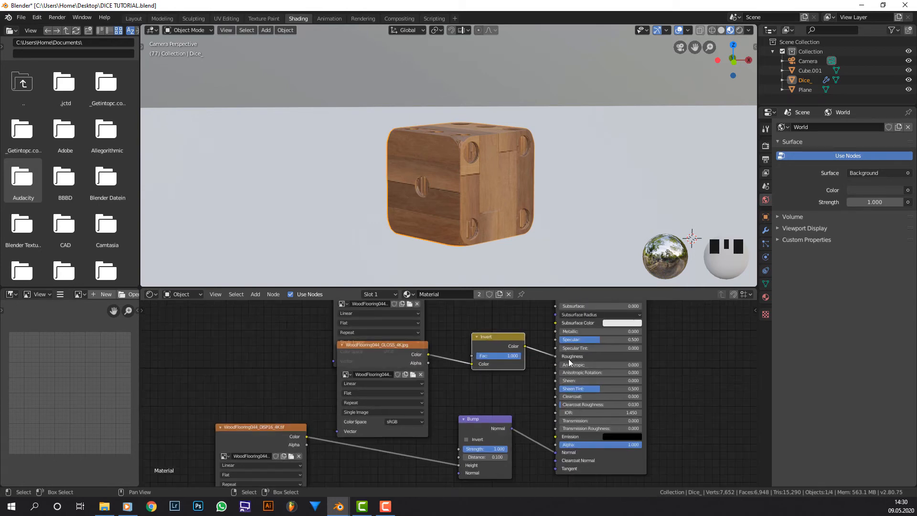
pyautogui.scroll(-2, 445, 344)
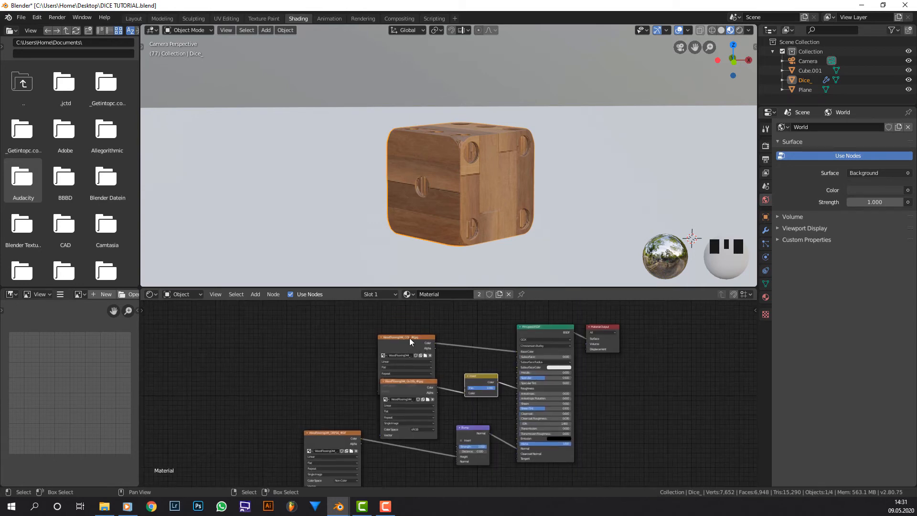
pyautogui.moveTo(409, 337); pyautogui.dragTo(416, 307)
pyautogui.scroll(2, 443, 394)
pyautogui.click(413, 446)
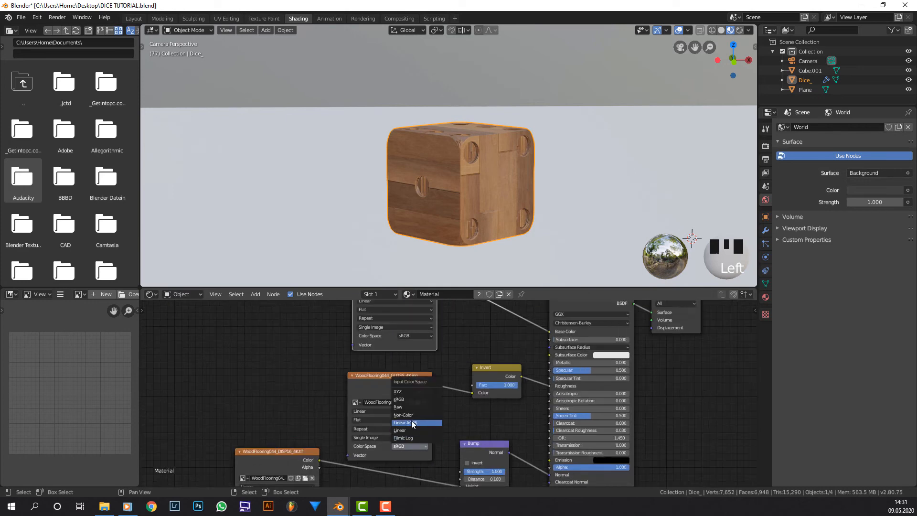
pyautogui.click(411, 416)
pyautogui.scroll(-2, 435, 368)
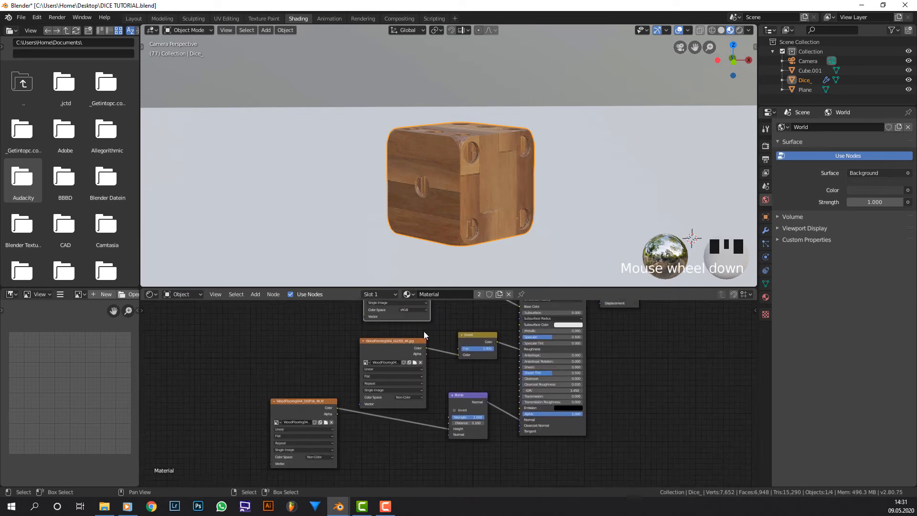
pyautogui.scroll(-1, 424, 335)
# Spread the gloss and displacement texture nodes apart so they no longer crowd each other.
pyautogui.moveTo(319, 388); pyautogui.dragTo(387, 402)
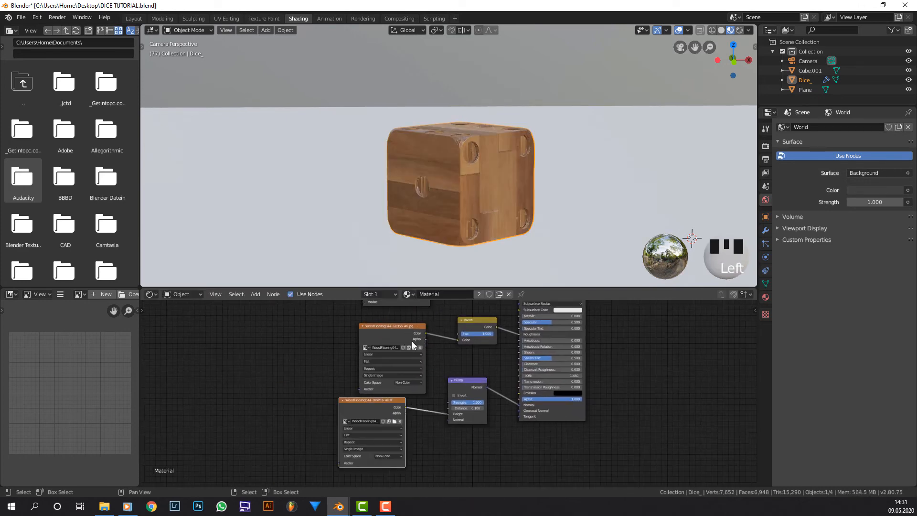
pyautogui.moveTo(400, 335); pyautogui.dragTo(384, 323)
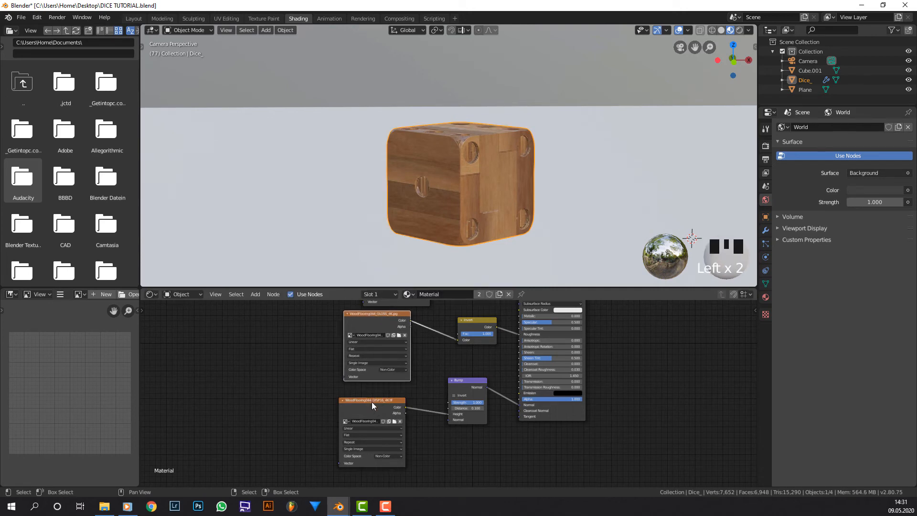
pyautogui.moveTo(371, 401); pyautogui.dragTo(324, 420)
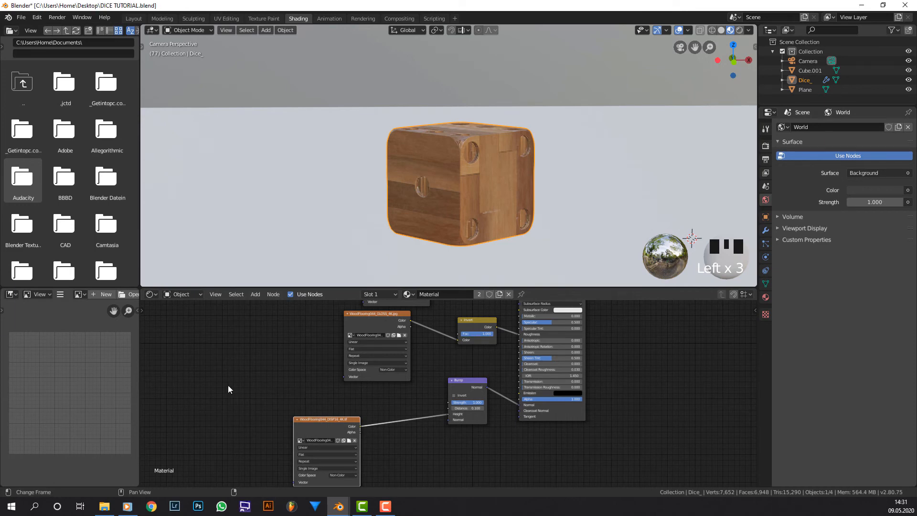
# Add the WoodFlooring044_NRM16_4K.tif texture and insert a Normal Map node between it and the Bump node's Normal input.
pyautogui.moveTo(267, 389); pyautogui.dragTo(239, 356, button='middle')
pyautogui.moveTo(260, 361); pyautogui.dragTo(425, 388)
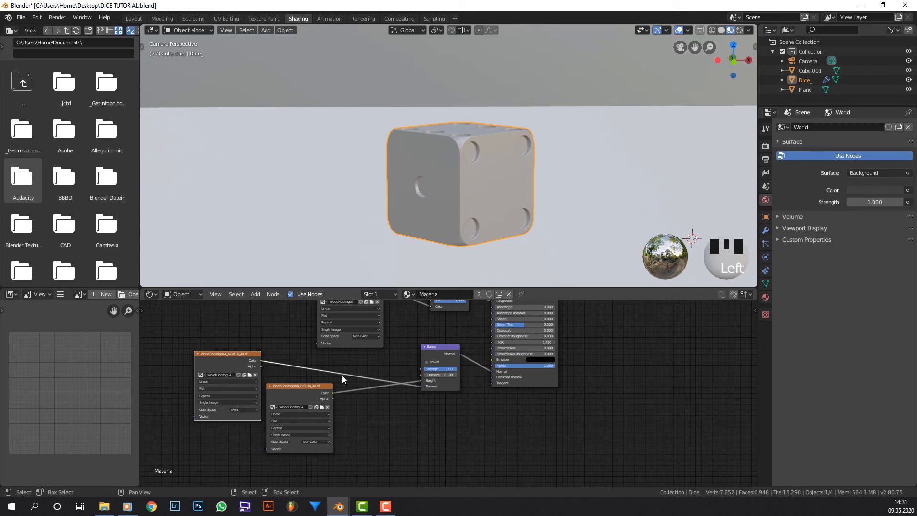
pyautogui.hotkey('shift', 'a')
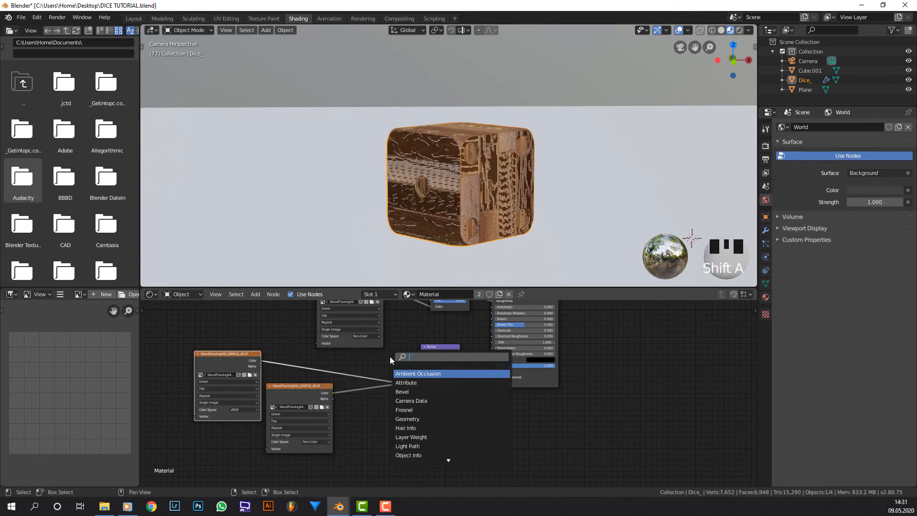
pyautogui.write('normal')
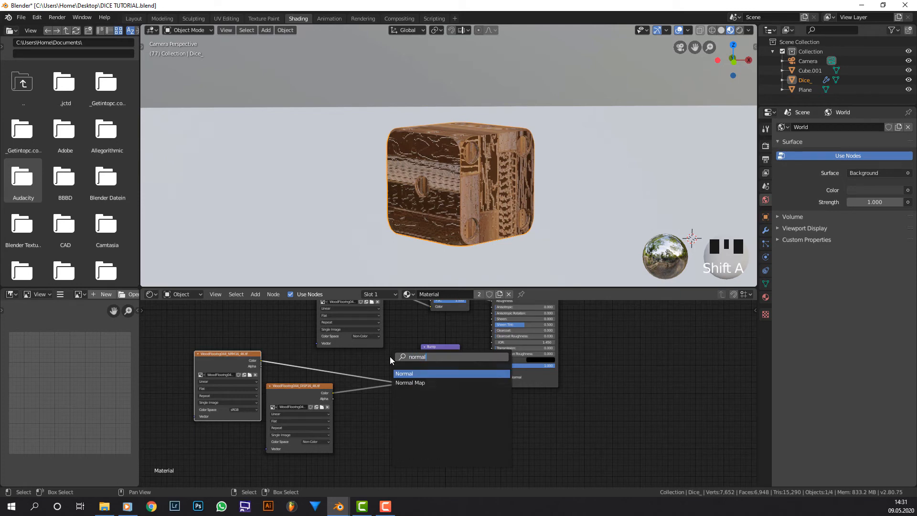
pyautogui.press('Down')
pyautogui.press('Return')
pyautogui.click(335, 358)
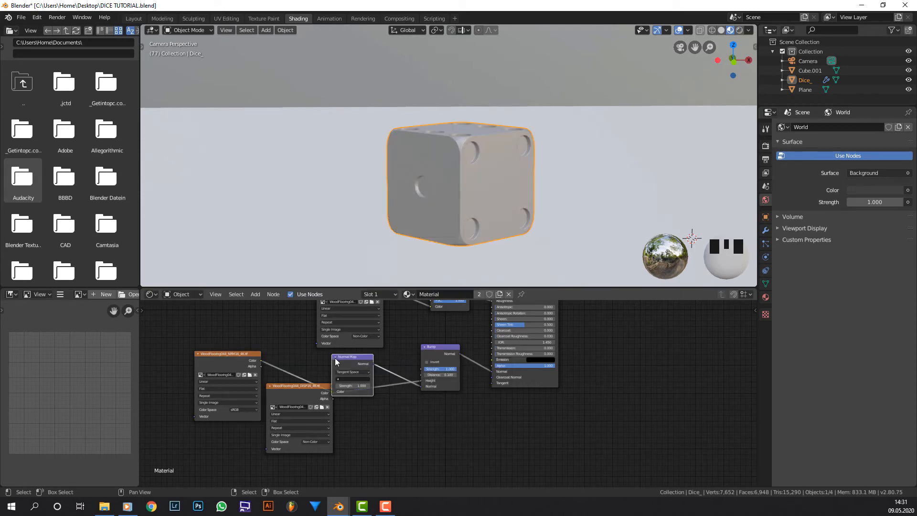
# Rearrange the displacement, normal texture and Normal Map nodes, and link the normal texture's color to the Normal Map's Color input.
pyautogui.moveTo(347, 358); pyautogui.dragTo(364, 411)
pyautogui.moveTo(312, 386); pyautogui.dragTo(359, 354)
pyautogui.moveTo(228, 354); pyautogui.dragTo(282, 442)
pyautogui.moveTo(317, 448); pyautogui.dragTo(348, 447)
pyautogui.click(380, 422)
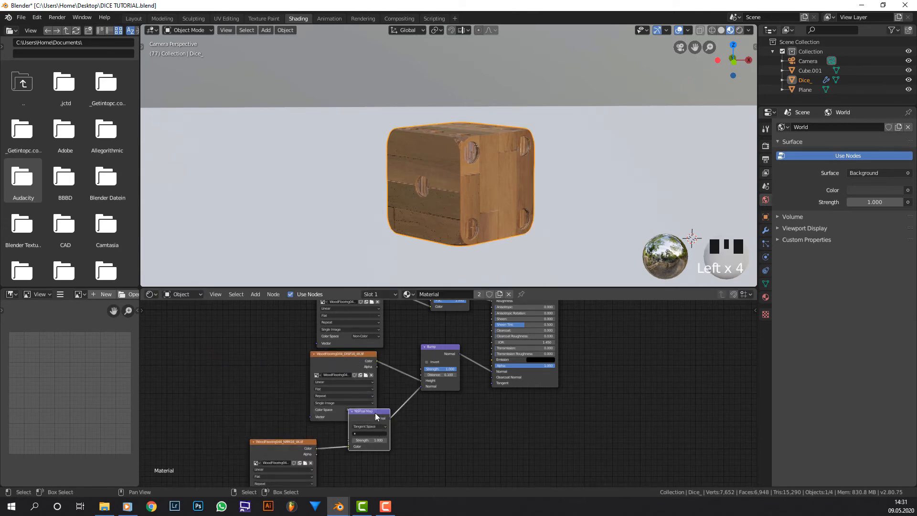
pyautogui.moveTo(376, 417); pyautogui.dragTo(399, 420)
# Set the normal texture's color space to Non-Color and move its node closer to the Normal Map node.
pyautogui.moveTo(308, 416); pyautogui.dragTo(301, 367, button='middle')
pyautogui.click(294, 447)
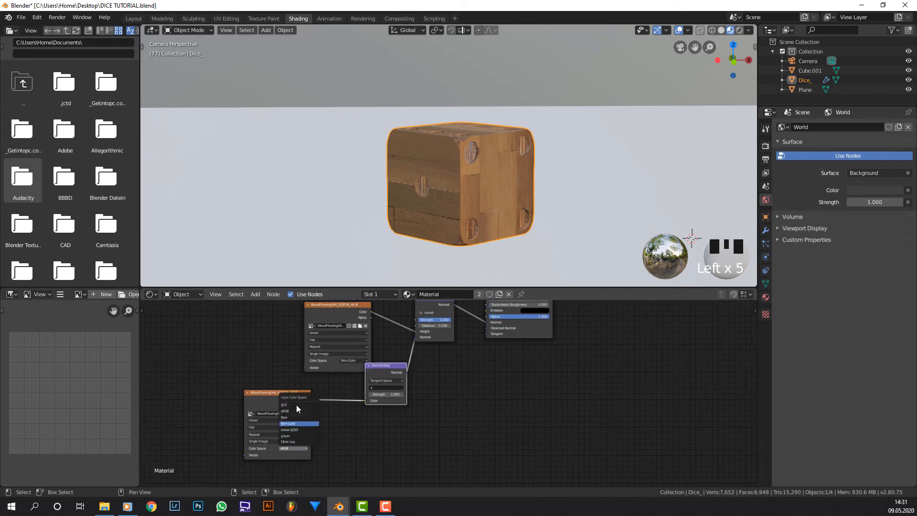
pyautogui.moveTo(273, 394); pyautogui.dragTo(308, 394)
# Set the Normal Map node's strength to 0.6.
pyautogui.scroll(6, 341, 396)
pyautogui.click(351, 395)
pyautogui.write('1.0')
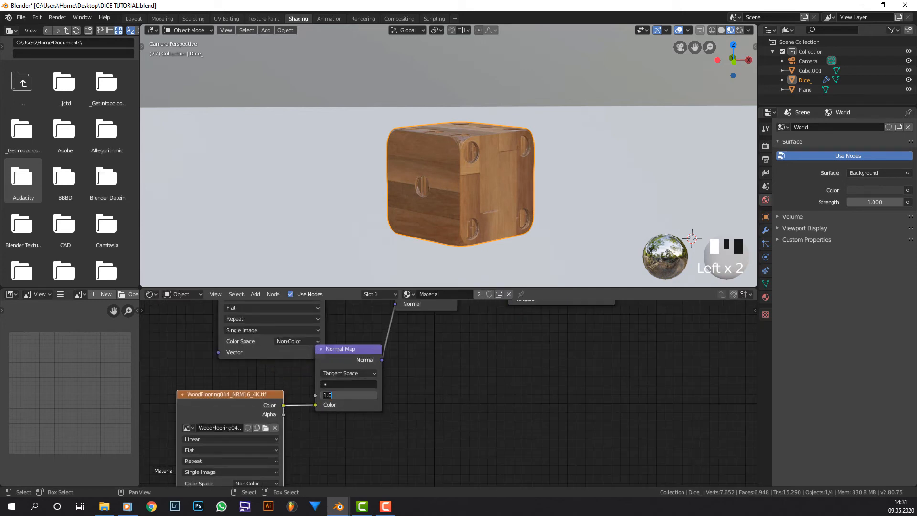
pyautogui.write('0.6')
pyautogui.press('Return')
# Set the Bump node's strength to 0.6.
pyautogui.scroll(-4, 378, 365)
pyautogui.moveTo(388, 362); pyautogui.dragTo(381, 392, button='middle')
pyautogui.scroll(-1, 381, 392)
pyautogui.scroll(1, 415, 348)
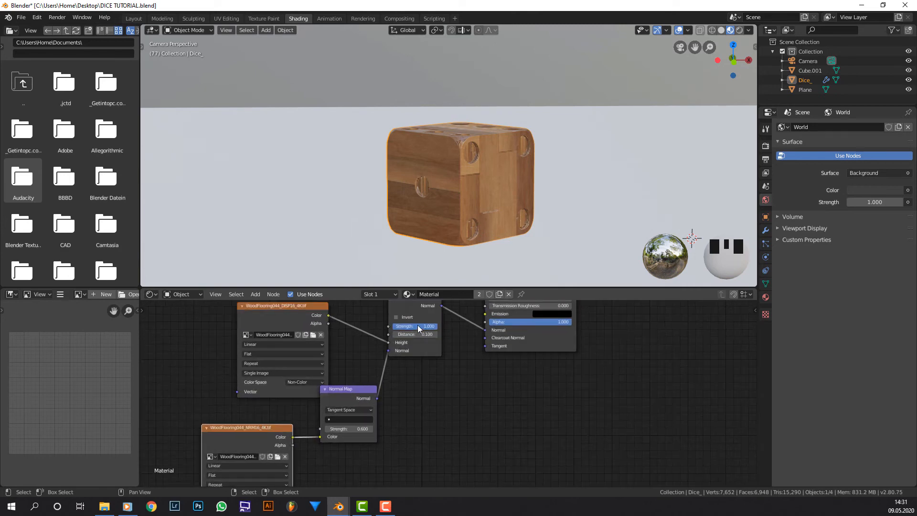
pyautogui.write('0.6')
pyautogui.click(331, 326)
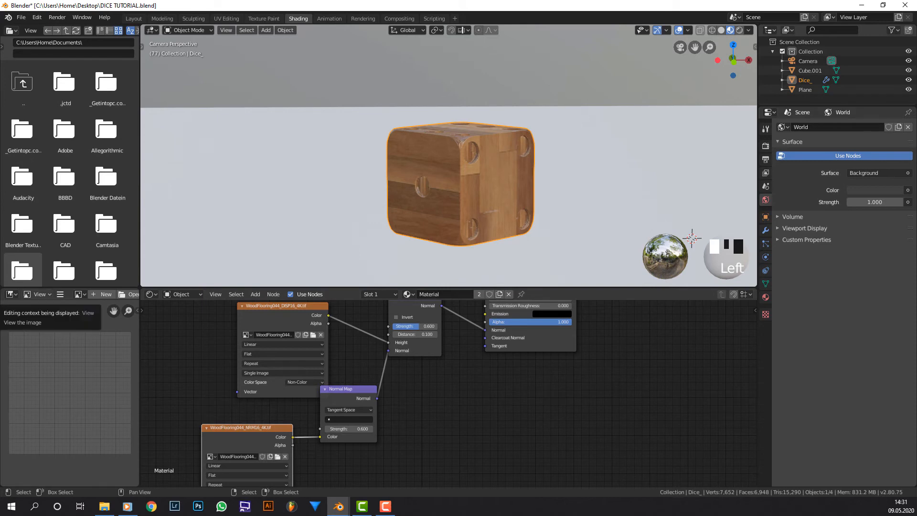
# Add Texture Coordinate and Mapping nodes to the color texture with Node Wrangler and place them beside the stack of texture nodes.
pyautogui.scroll(-4, 254, 341)
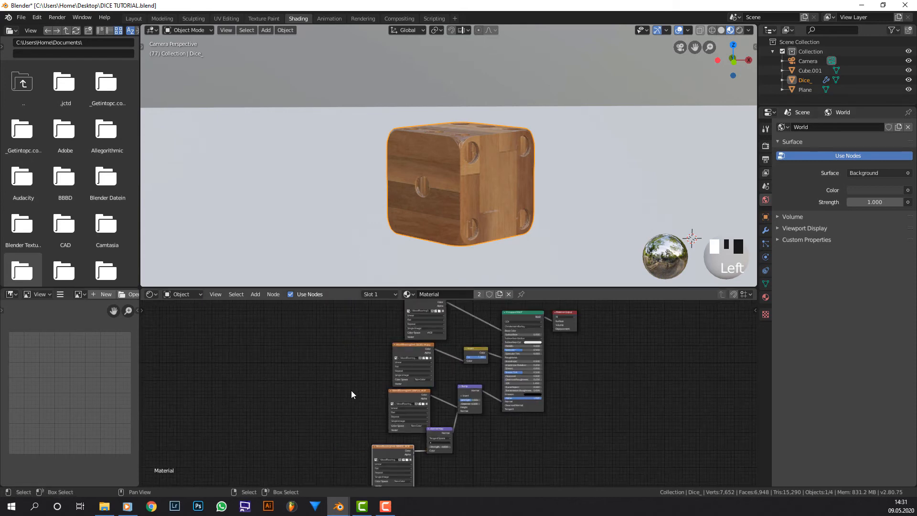
pyautogui.click(421, 310)
pyautogui.hotkey('ctrl', 't')
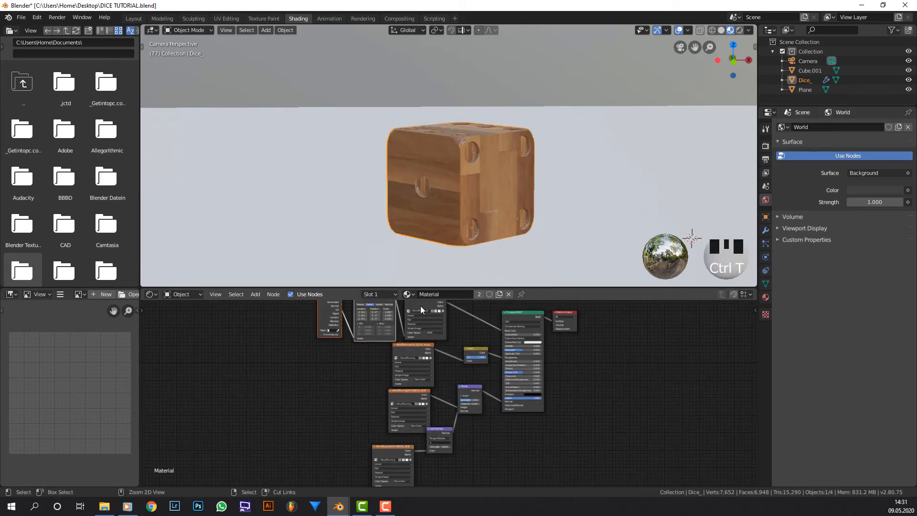
pyautogui.press('g')
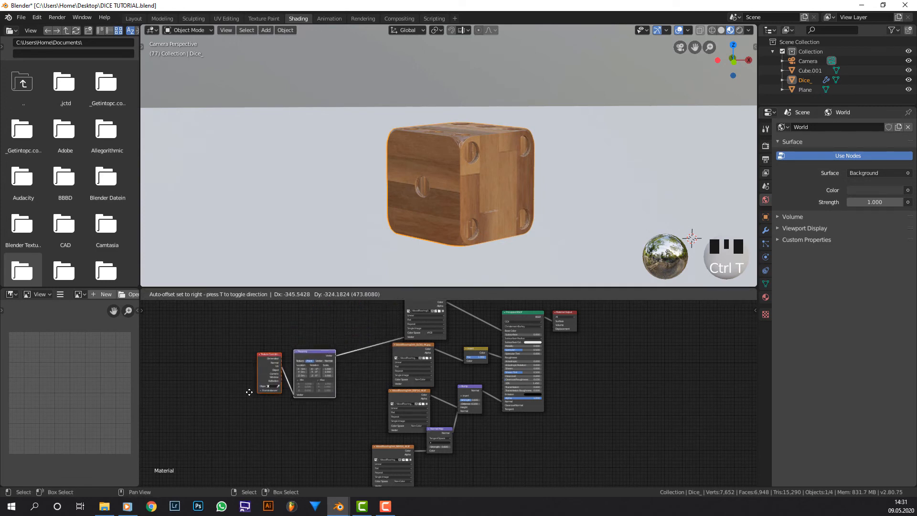
pyautogui.click(249, 392)
# Search the add-ons in the preferences for "node" to check whether Node Wrangler is enabled, and close the preferences.
pyautogui.click(37, 17)
pyautogui.click(57, 145)
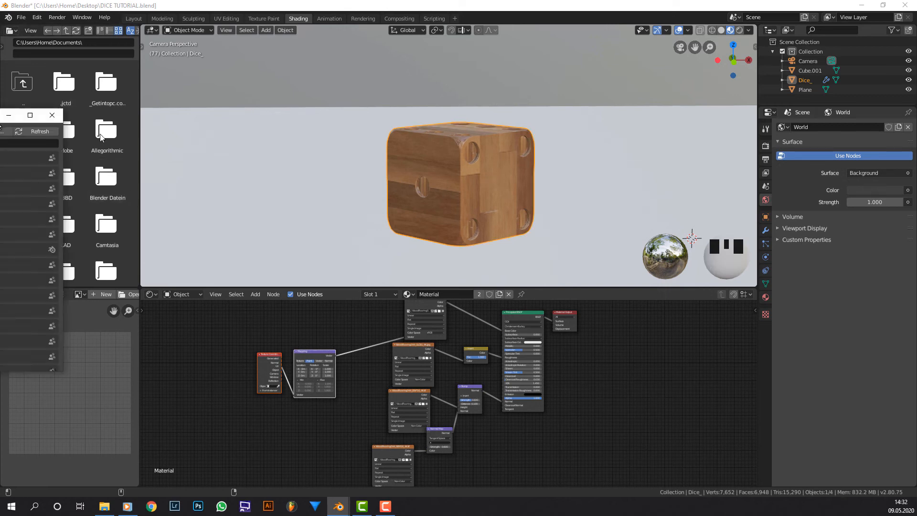
pyautogui.click(523, 173)
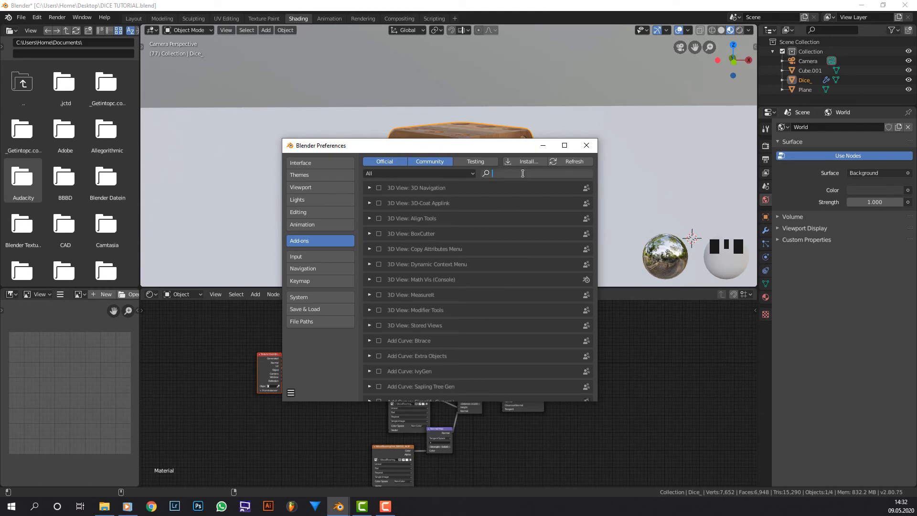
pyautogui.write('node')
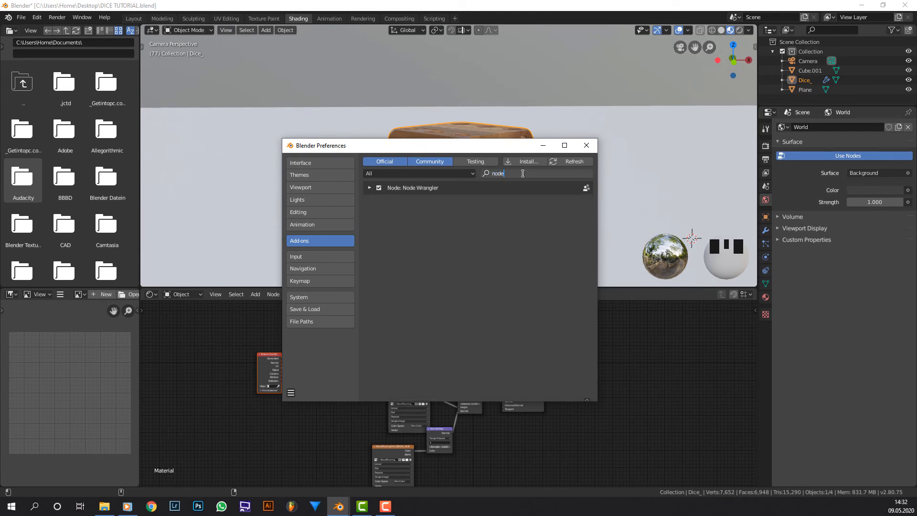
pyautogui.click(587, 145)
# Link the Mapping node's Vector output to the Vector inputs of the gloss and displacement textures.
pyautogui.moveTo(400, 332)
pyautogui.mouseDown(button='middle')
pyautogui.moveTo(416, 314)
pyautogui.moveTo(410, 332)
pyautogui.mouseUp(button='middle')
pyautogui.click(390, 326)
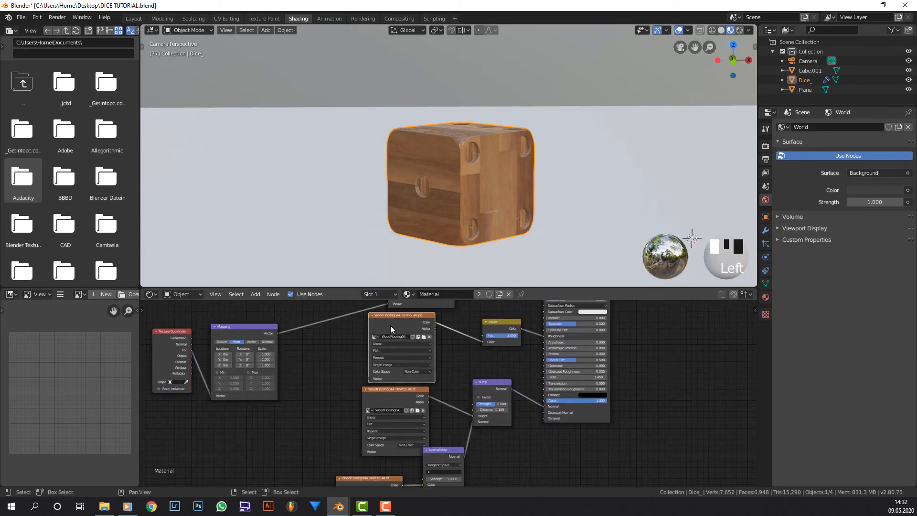
pyautogui.keyDown('shift'); pyautogui.click(262, 327); pyautogui.keyUp('shift')
pyautogui.press('f')
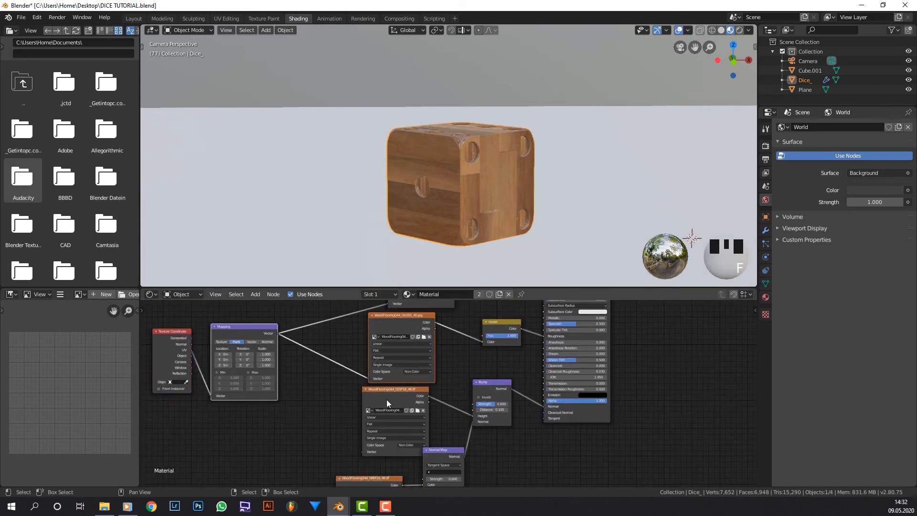
pyautogui.click(386, 399)
pyautogui.keyDown('shift'); pyautogui.click(259, 337); pyautogui.keyUp('shift')
pyautogui.press('f')
# Link the Mapping node's Vector output to the normal texture's Vector input.
pyautogui.moveTo(372, 445); pyautogui.dragTo(369, 388, button='middle')
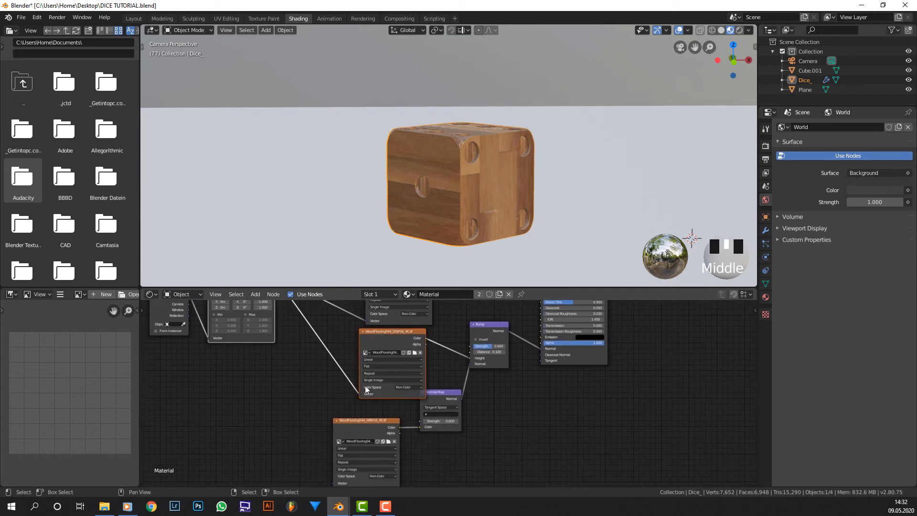
pyautogui.click(362, 428)
pyautogui.moveTo(299, 330); pyautogui.dragTo(340, 386, button='middle')
pyautogui.scroll(-3, 340, 384)
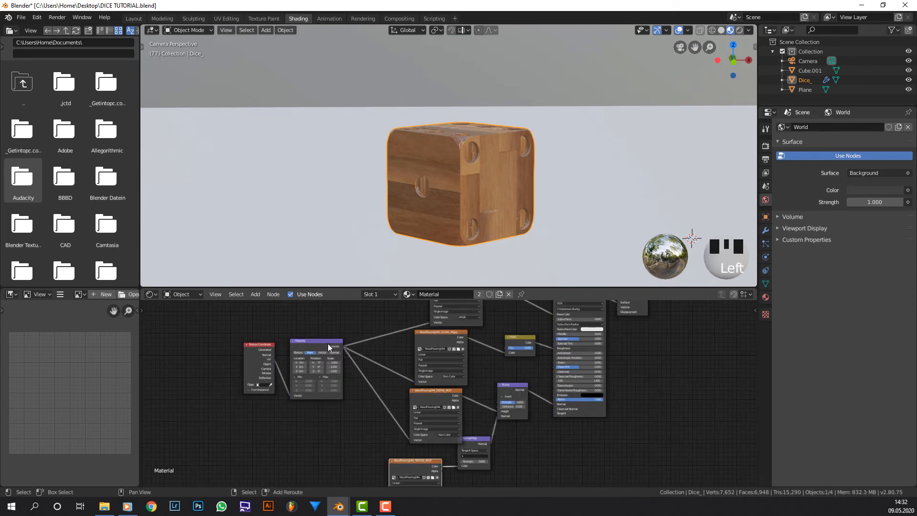
pyautogui.keyDown('shift'); pyautogui.click(328, 343); pyautogui.keyUp('shift')
pyautogui.press('f')
# Create a new material on the large base cube and bring FabricFleece001_DISP16_3K.tif into its node tree.
pyautogui.moveTo(438, 379)
pyautogui.mouseDown(button='middle')
pyautogui.moveTo(390, 391)
pyautogui.moveTo(426, 366)
pyautogui.mouseUp(button='middle')
pyautogui.scroll(-4, 354, 232)
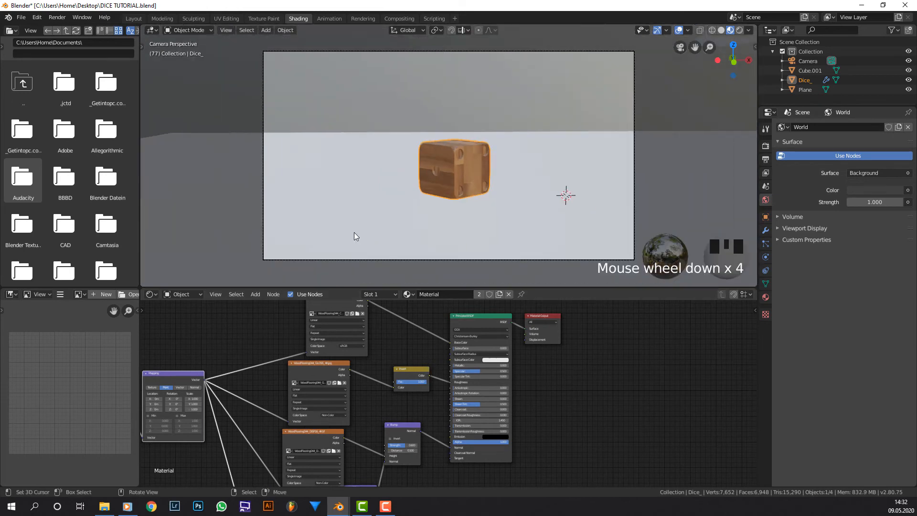
pyautogui.rightClick(342, 231)
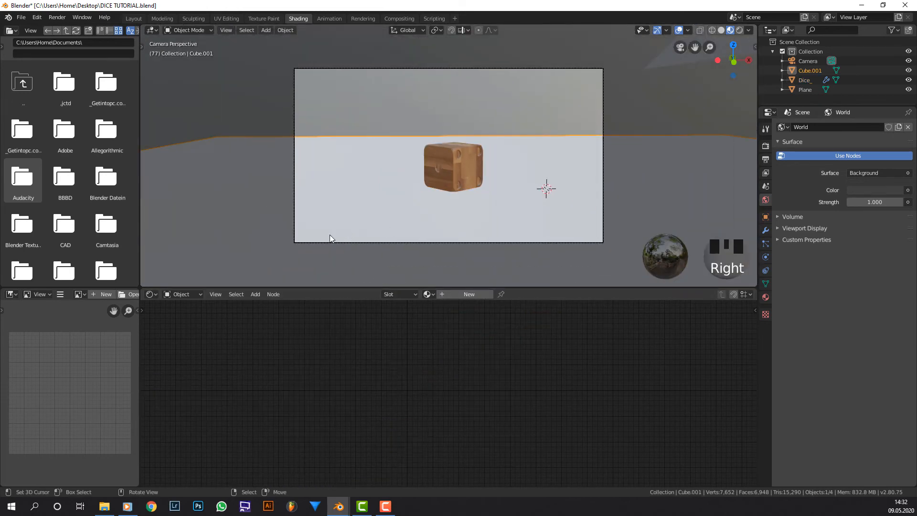
pyautogui.click(0, 167)
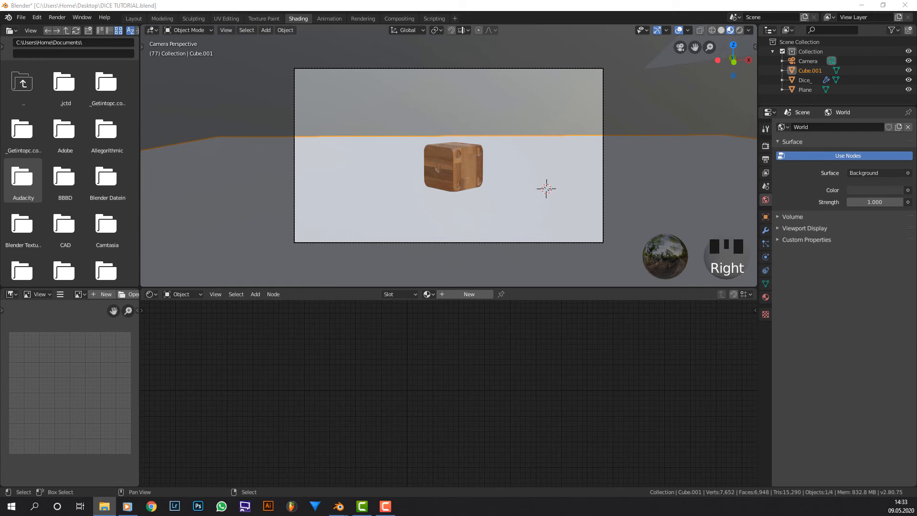
pyautogui.moveTo(281, 360); pyautogui.dragTo(283, 359)
pyautogui.click(467, 295)
pyautogui.moveTo(0, 286); pyautogui.dragTo(286, 404)
pyautogui.scroll(5, 268, 411)
pyautogui.moveTo(253, 418); pyautogui.dragTo(279, 346, button='middle')
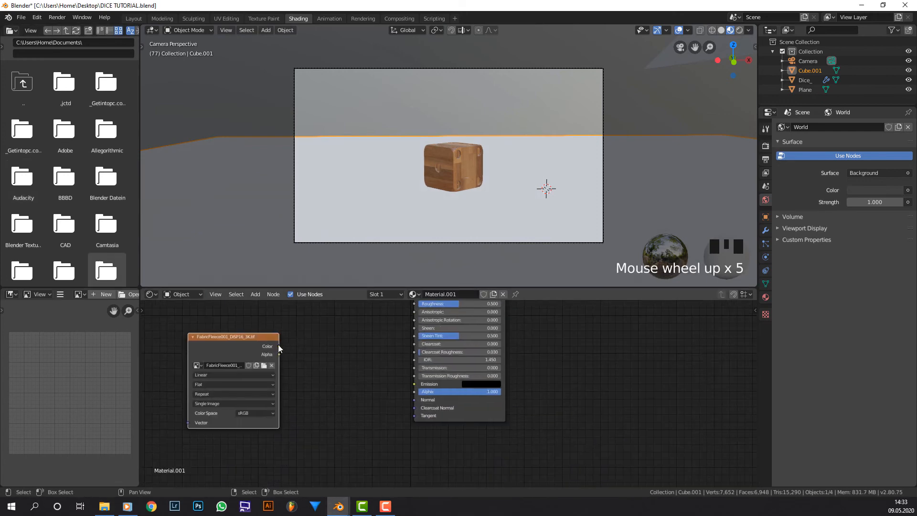
# Connect the fleece displacement texture to the Height of a new Bump node that feeds the Principled BSDF's Normal input.
pyautogui.moveTo(279, 346); pyautogui.dragTo(414, 400)
pyautogui.hotkey('shift', 'a')
pyautogui.click(371, 357)
pyautogui.write('bump')
pyautogui.press('Return')
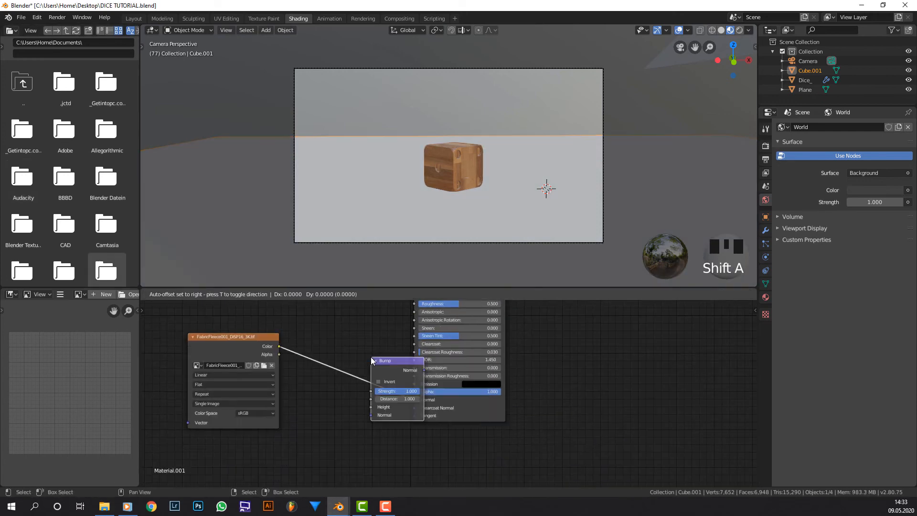
pyautogui.click(330, 357)
pyautogui.moveTo(331, 415); pyautogui.dragTo(306, 382)
pyautogui.moveTo(279, 346); pyautogui.dragTo(330, 406)
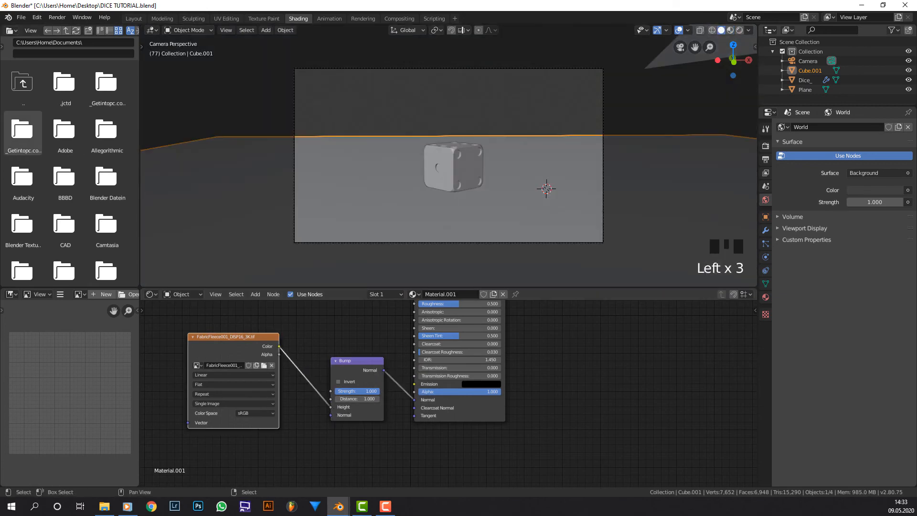
# Bring in the fleece gloss texture, and set the displacement texture to Non-Color and collapse it beside the Bump node.
pyautogui.hotkey('shift', 'd')
pyautogui.moveTo(262, 317); pyautogui.dragTo(322, 408, button='middle')
pyautogui.click(375, 356)
pyautogui.moveTo(390, 402); pyautogui.dragTo(320, 311, button='middle')
pyautogui.moveTo(296, 357); pyautogui.dragTo(420, 410)
pyautogui.click(247, 416)
pyautogui.click(241, 454)
pyautogui.click(180, 341)
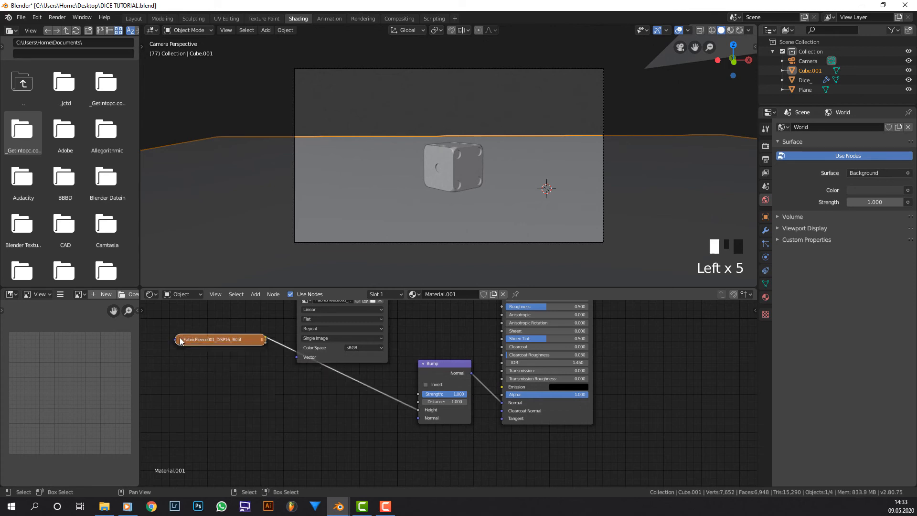
pyautogui.moveTo(186, 341); pyautogui.dragTo(244, 406)
# Link FabricFleece001_GLOSS_3K.jpg to the Roughness input and set its color space to Non-Color.
pyautogui.moveTo(354, 315); pyautogui.dragTo(304, 382, button='middle')
pyautogui.moveTo(339, 348); pyautogui.dragTo(447, 373)
pyautogui.click(315, 415)
pyautogui.click(312, 453)
# Insert an Invert node between the gloss texture and Roughness, and collapse the gloss texture node.
pyautogui.hotkey('shift', 'a')
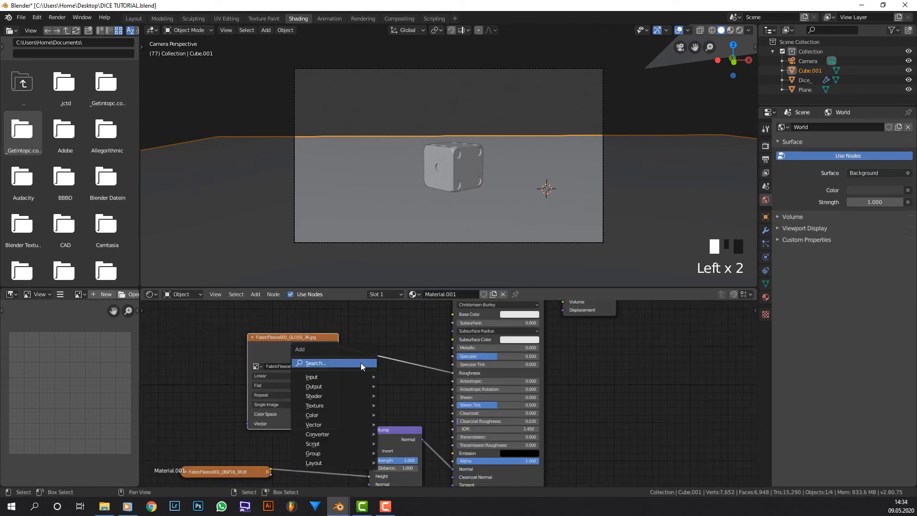
pyautogui.click(360, 364)
pyautogui.write('invert')
pyautogui.press('Return')
pyautogui.click(369, 342)
pyautogui.click(252, 338)
pyautogui.moveTo(262, 340); pyautogui.dragTo(247, 382)
pyautogui.scroll(-4, 248, 382)
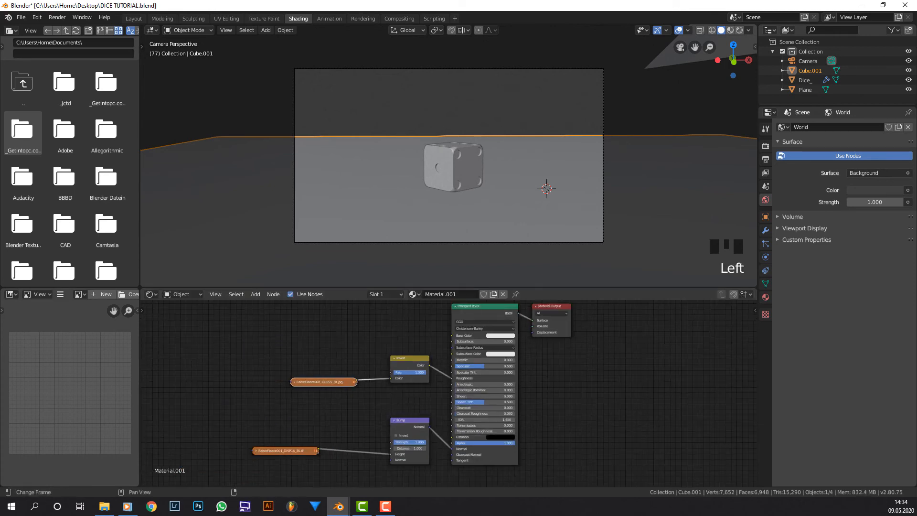
# Bring in FabricFleece001_NRM_3K.jpg, link its Color to the Bump node's Normal input, and set the Bump distance to 0.1.
pyautogui.moveTo(180, 415); pyautogui.dragTo(156, 334, button='middle')
pyautogui.moveTo(210, 410); pyautogui.dragTo(240, 406)
pyautogui.moveTo(240, 406); pyautogui.dragTo(251, 378, button='middle')
pyautogui.moveTo(264, 377); pyautogui.dragTo(376, 352)
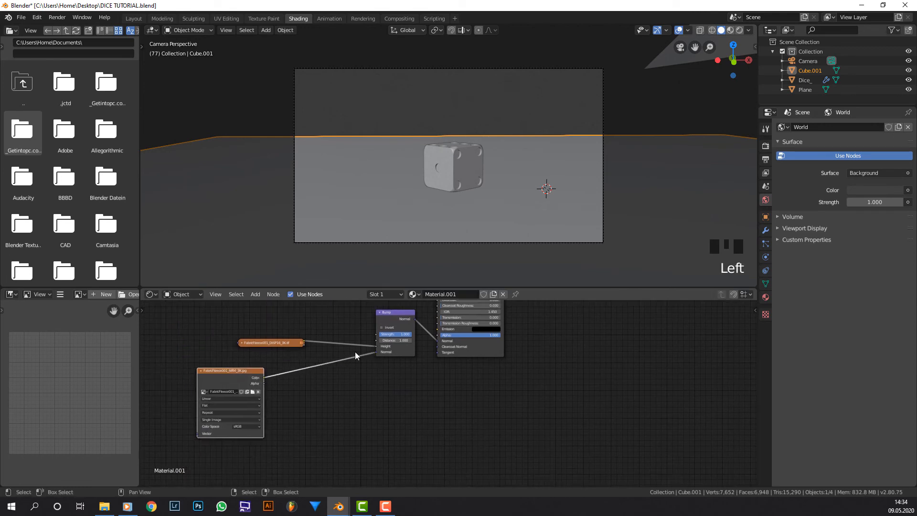
pyautogui.click(395, 340)
pyautogui.write('.1')
pyautogui.press('Return')
# Set the fleece normal texture's color space to Non-Color and insert a Normal Map node between it and the Bump node.
pyautogui.scroll(7, 358, 377)
pyautogui.click(285, 432)
pyautogui.moveTo(178, 372); pyautogui.dragTo(241, 377)
pyautogui.click(288, 390)
pyautogui.hotkey('shift', 'a')
pyautogui.click(345, 341)
pyautogui.write('nrom')
pyautogui.press('BackSpace')
pyautogui.press('BackSpace')
pyautogui.press('BackSpace')
pyautogui.write('or')
pyautogui.press('Return')
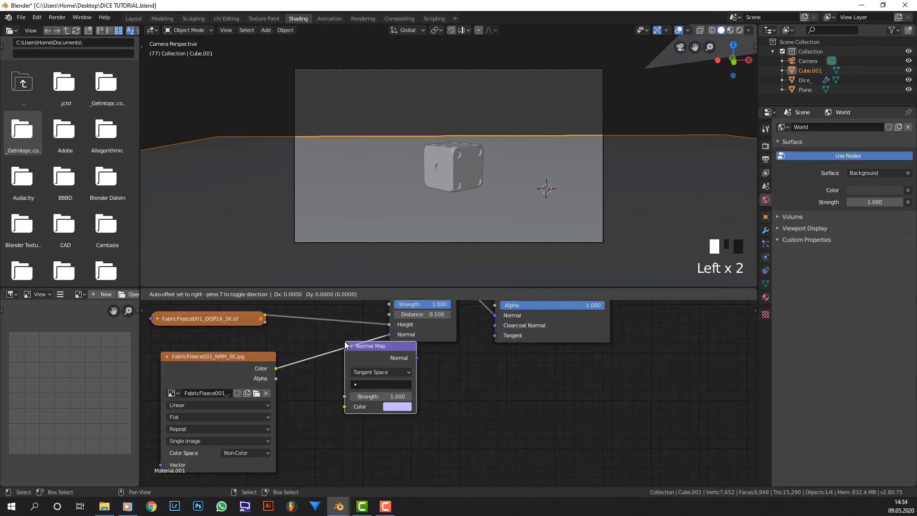
pyautogui.click(320, 342)
# Set the strength of both the Normal Map node and the Bump node to 0.6.
pyautogui.click(344, 395)
pyautogui.write('.6')
pyautogui.press('Return')
pyautogui.click(472, 305)
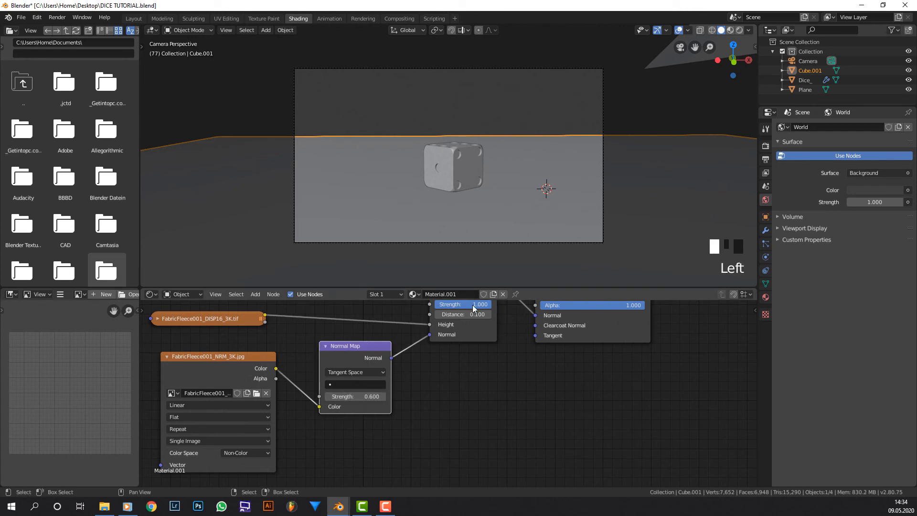
pyautogui.write('.6')
pyautogui.click(437, 419)
pyautogui.scroll(-3, 437, 419)
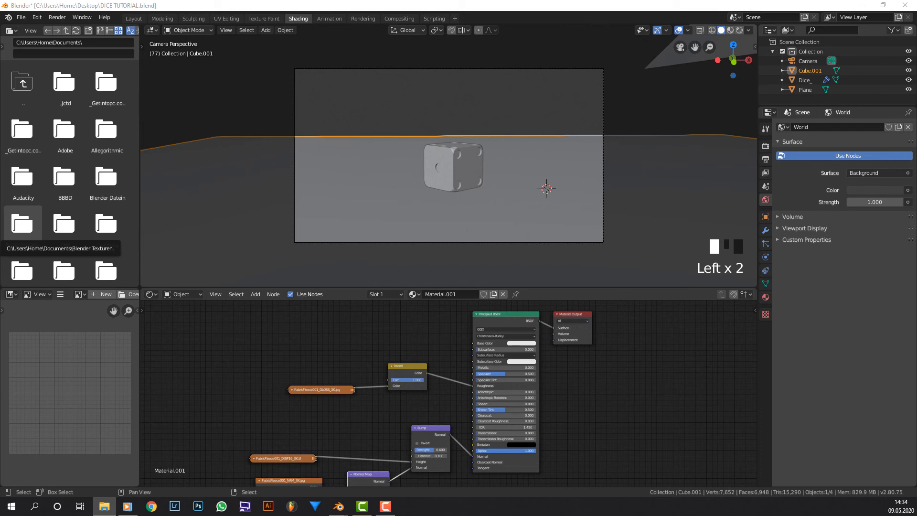
# Bring in the FabricFleece001 color texture, link it to Base Color, and place it above the gloss texture.
pyautogui.moveTo(310, 348); pyautogui.dragTo(302, 346)
pyautogui.moveTo(369, 355); pyautogui.dragTo(482, 344)
pyautogui.moveTo(334, 348); pyautogui.dragTo(341, 309)
# Add Texture Coordinate and Mapping nodes to the fleece color texture with Node Wrangler and move them beside the texture stack.
pyautogui.hotkey('ctrl', 't')
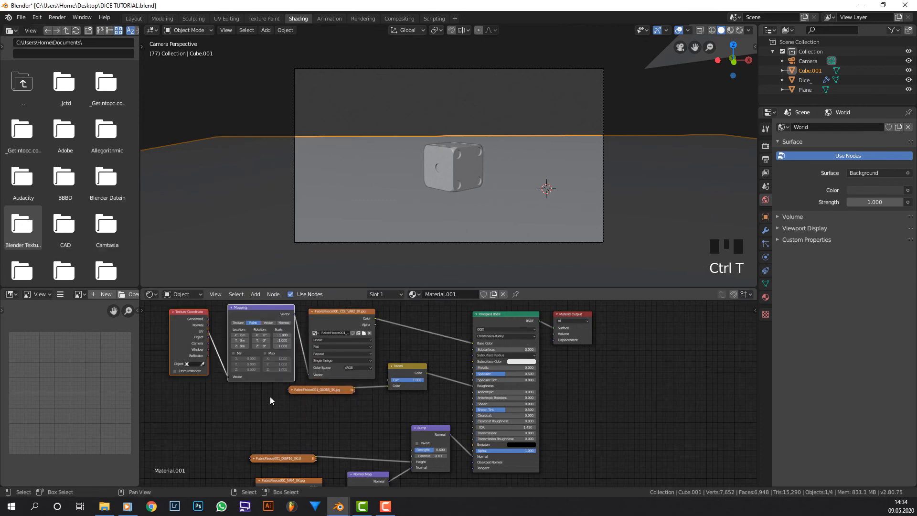
pyautogui.moveTo(271, 396); pyautogui.dragTo(291, 365, button='middle')
pyautogui.moveTo(292, 329); pyautogui.dragTo(220, 406)
# Link the Mapping node's Vector to the gloss, displacement and normal textures, and show the materials in the viewport with LookDev shading.
pyautogui.click(321, 359)
pyautogui.keyDown('shift'); pyautogui.click(238, 363); pyautogui.keyUp('shift')
pyautogui.press('f')
pyautogui.click(302, 397)
pyautogui.keyDown('shift'); pyautogui.click(239, 326); pyautogui.keyUp('shift')
pyautogui.press('f')
pyautogui.click(304, 420)
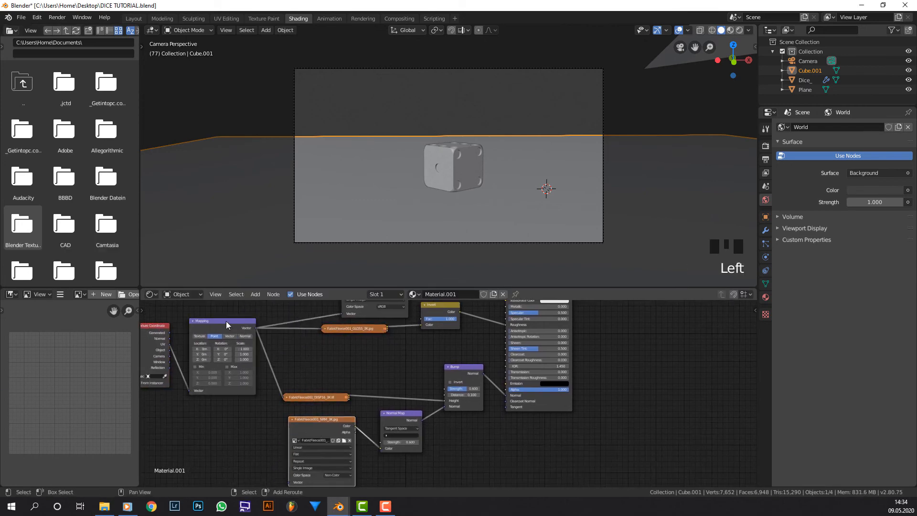
pyautogui.keyDown('shift'); pyautogui.click(226, 321); pyautogui.keyUp('shift')
pyautogui.click(731, 30)
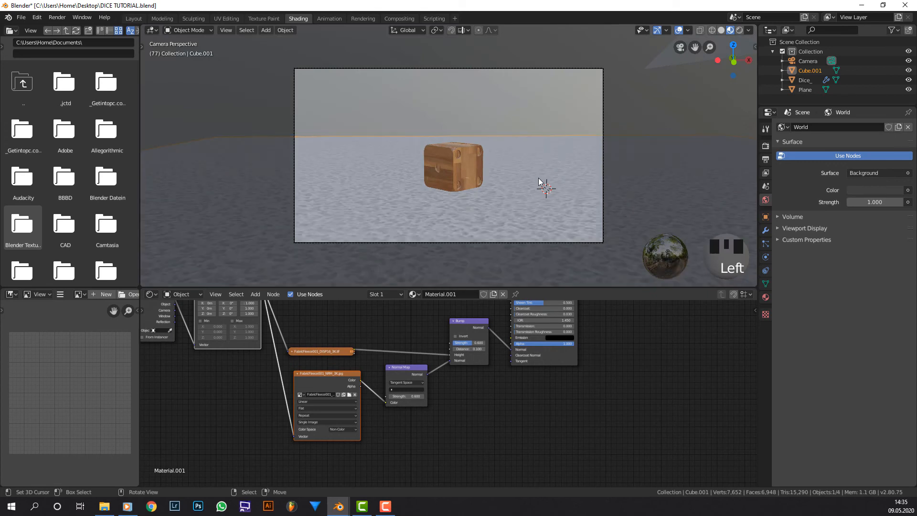
# Set the fleece Mapping node's X, Y and Z scale to 10 and check the texture size around the die.
pyautogui.scroll(8, 248, 382)
pyautogui.moveTo(234, 356); pyautogui.dragTo(530, 399, button='middle')
pyautogui.scroll(3, 377, 351)
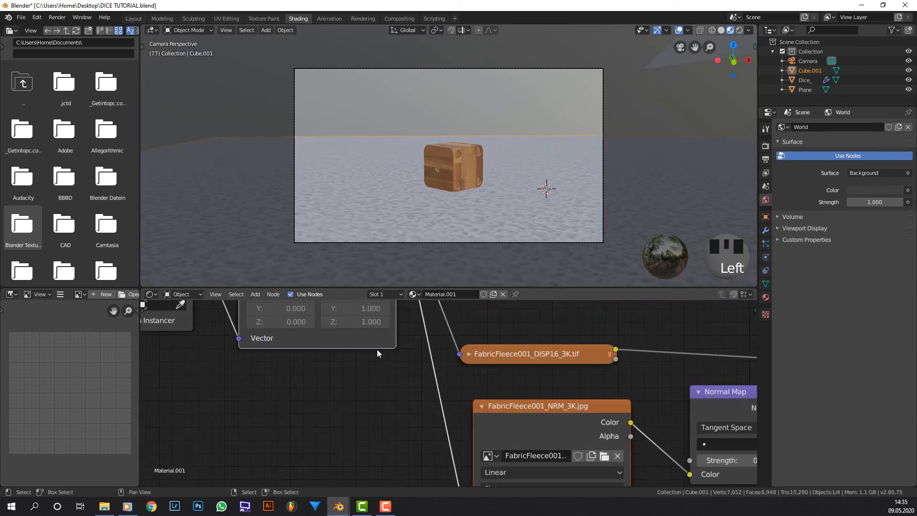
pyautogui.moveTo(377, 353); pyautogui.dragTo(358, 472, button='middle')
pyautogui.click(348, 358)
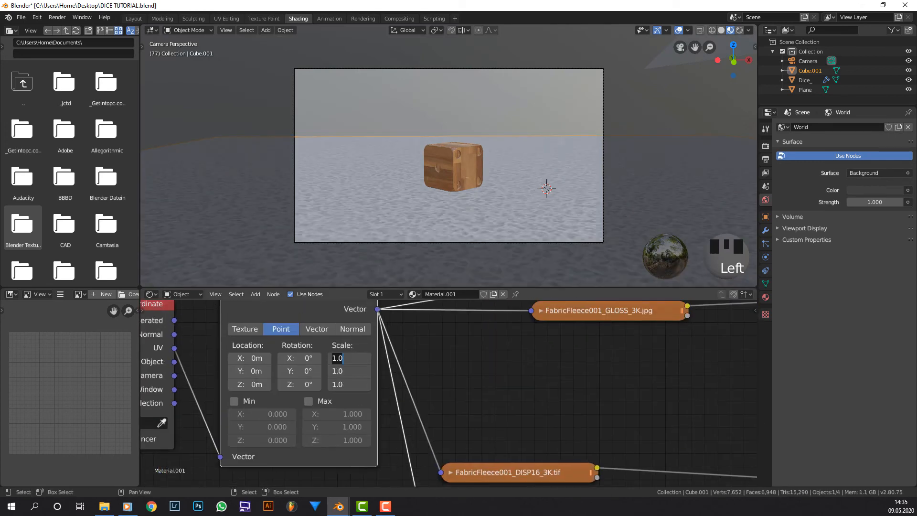
pyautogui.write('10')
pyautogui.press('Return')
pyautogui.scroll(5, 445, 206)
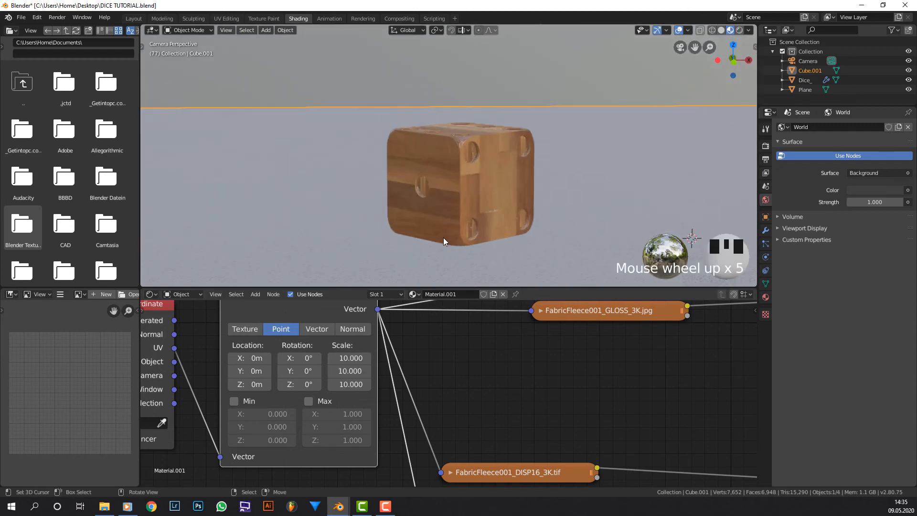
pyautogui.scroll(1, 444, 244)
pyautogui.keyDown('shift'); pyautogui.moveTo(504, 261); pyautogui.dragTo(470, 248, button='middle'); pyautogui.keyUp('shift')
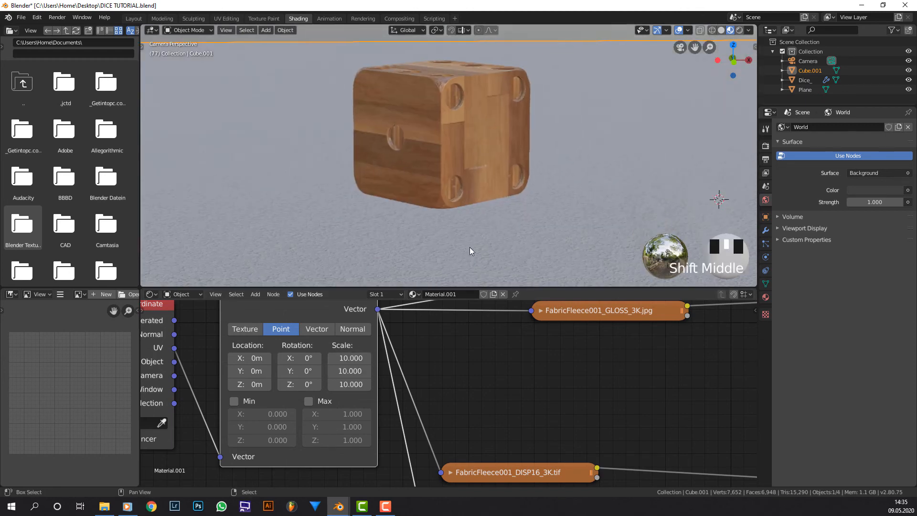
# Set the fleece Mapping node's scale to 12 on all three axes.
pyautogui.moveTo(352, 358); pyautogui.dragTo(351, 384)
pyautogui.write('12')
pyautogui.press('Return')
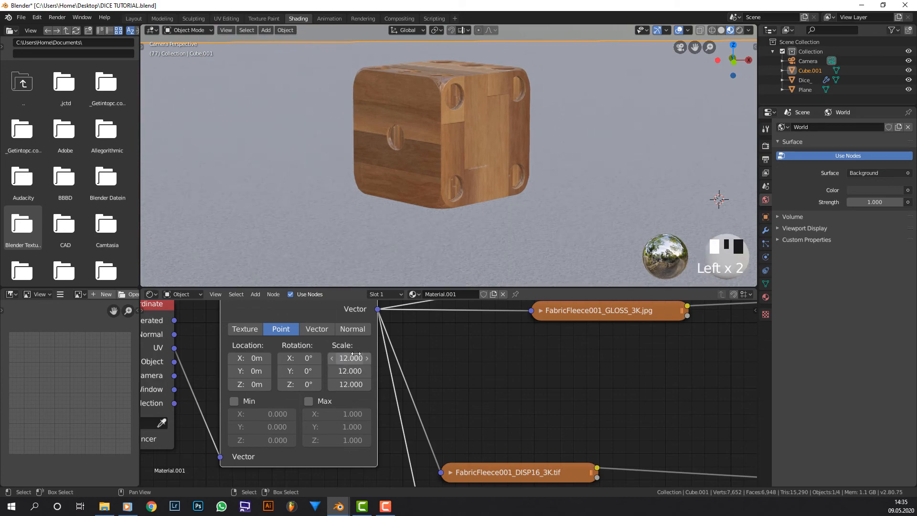
# Select the die and set its wood Mapping node's X, Y and Z scale to 5.
pyautogui.rightClick(429, 149)
pyautogui.scroll(-6, 320, 342)
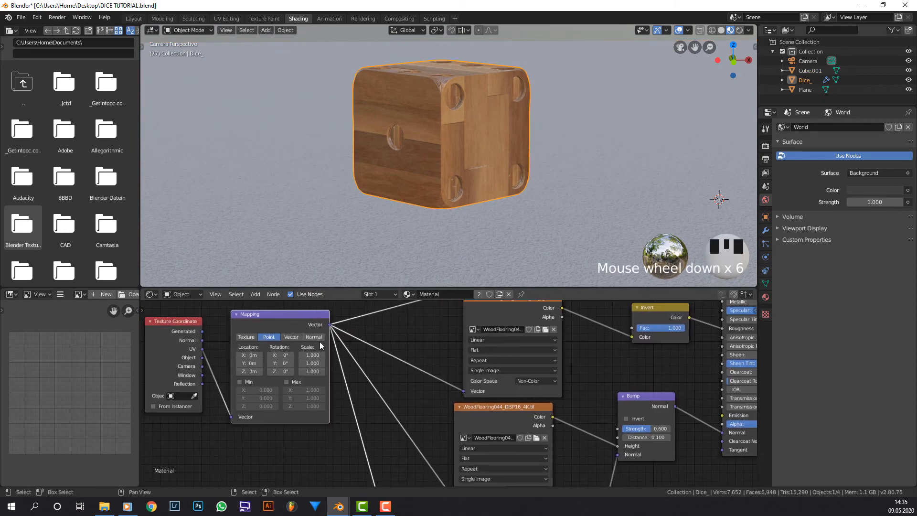
pyautogui.moveTo(312, 355); pyautogui.dragTo(312, 371)
pyautogui.write('5')
pyautogui.press('Return')
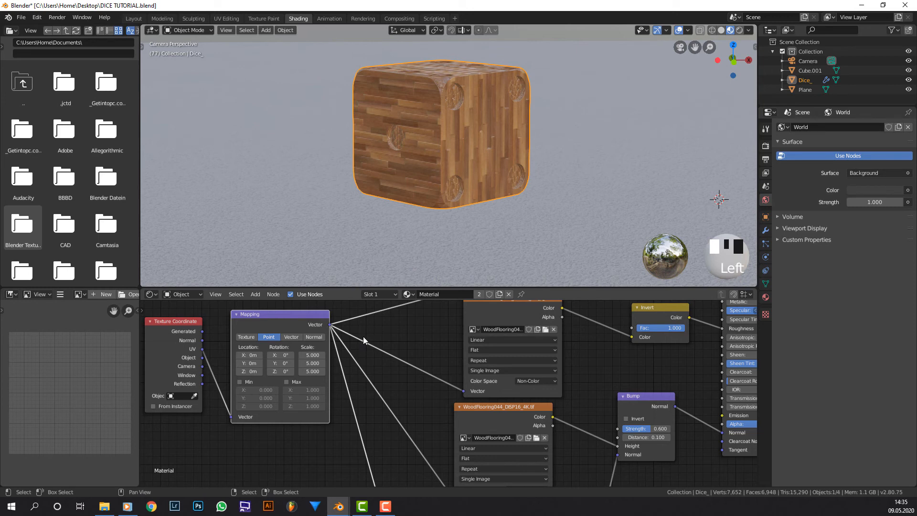
# Set the wood Mapping node's scale to 4.5 on all axes and check the die in the camera view.
pyautogui.write('4')
pyautogui.moveTo(312, 355); pyautogui.dragTo(313, 372)
pyautogui.press('Return')
pyautogui.write('.5')
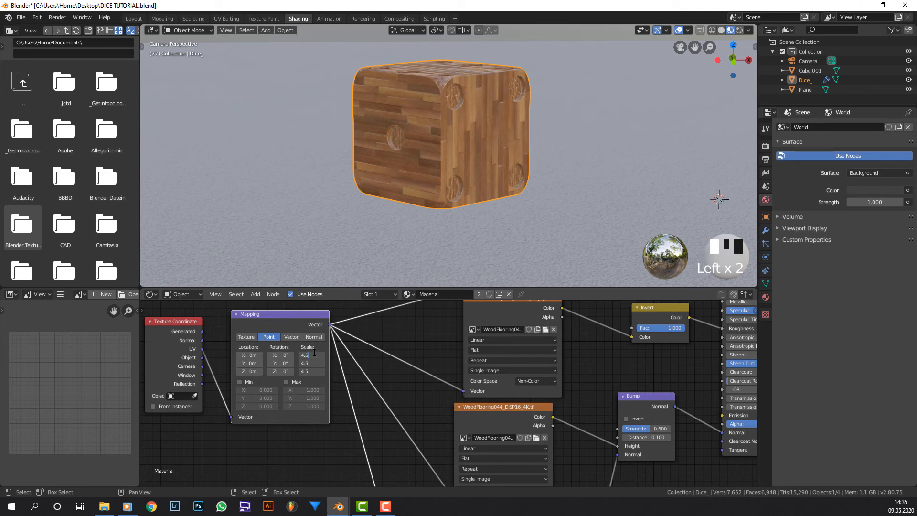
pyautogui.press('Return')
pyautogui.scroll(-1, 490, 96)
pyautogui.scroll(-4, 520, 130)
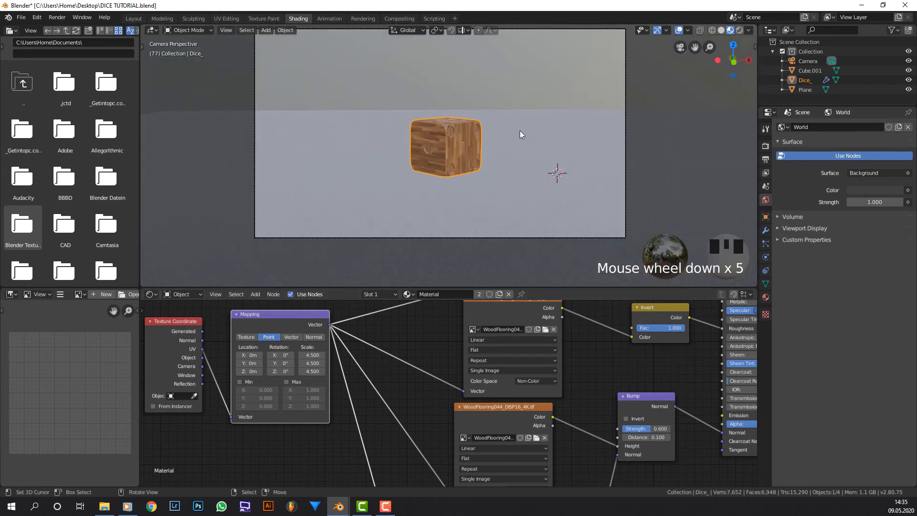
pyautogui.scroll(1, 520, 131)
pyautogui.scroll(-1, 520, 130)
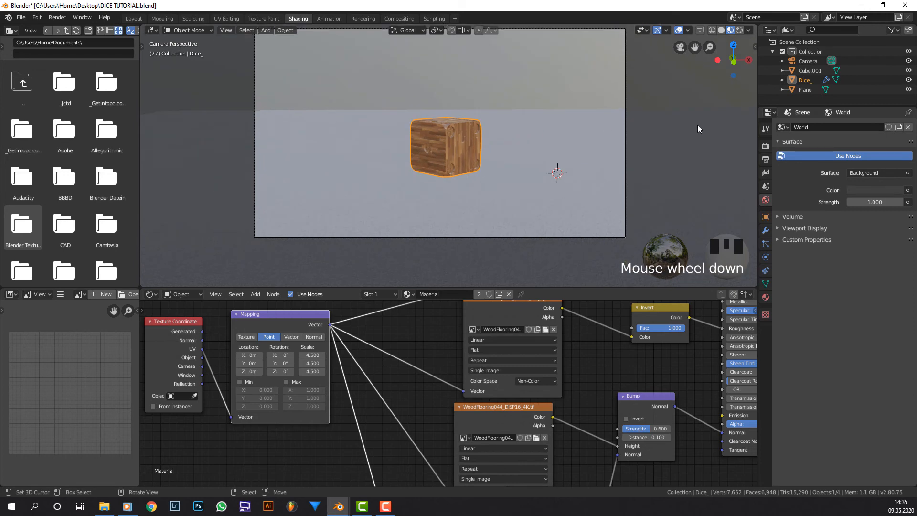
# Assign an Environment Texture to the world color and load kiara_interior_8k.hdr from the HDRI folder.
pyautogui.click(908, 190)
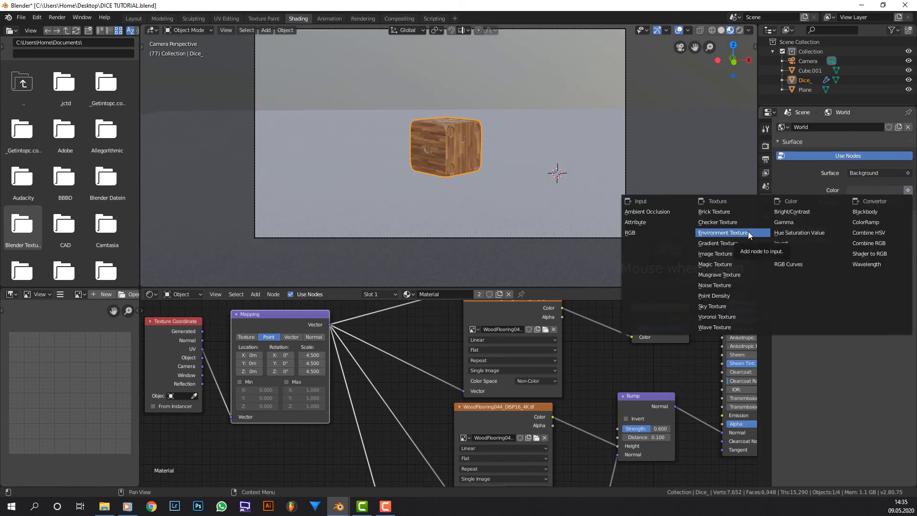
pyautogui.click(748, 232)
pyautogui.click(903, 207)
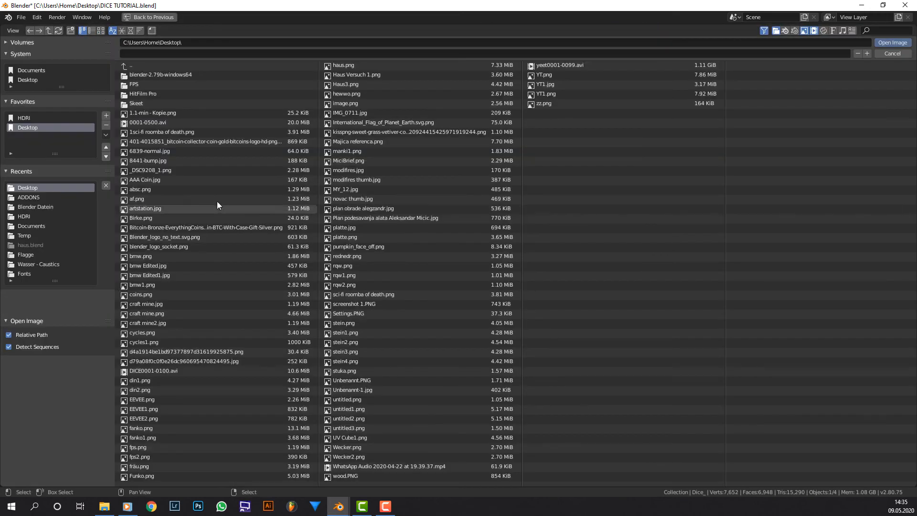
pyautogui.click(28, 117)
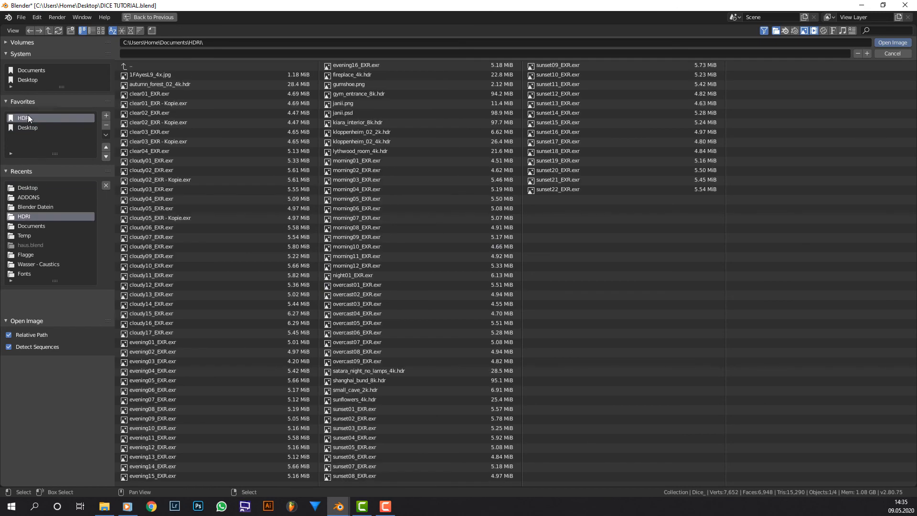
pyautogui.click(98, 29)
pyautogui.scroll(-5, 514, 245)
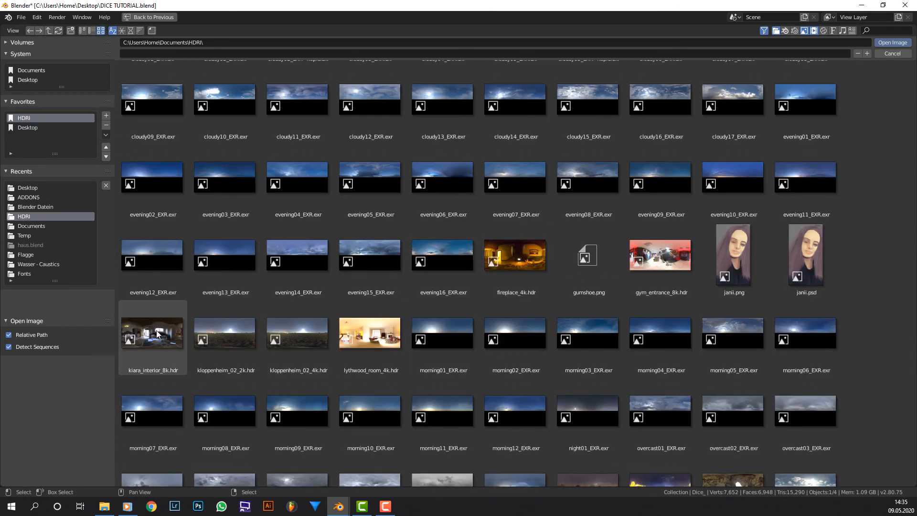
pyautogui.doubleClick(180, 328)
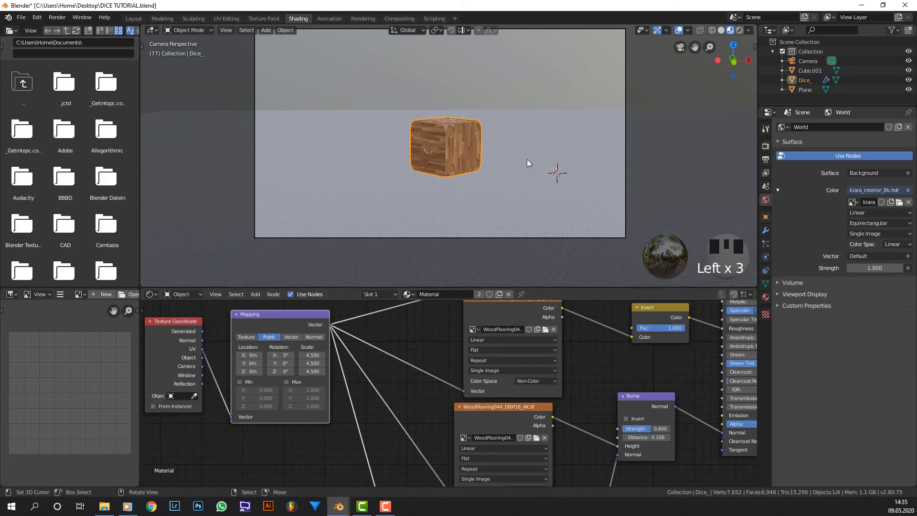
# Set the render engine to Cycles and show the viewport in rendered shading.
pyautogui.click(766, 145)
pyautogui.click(873, 127)
pyautogui.click(862, 159)
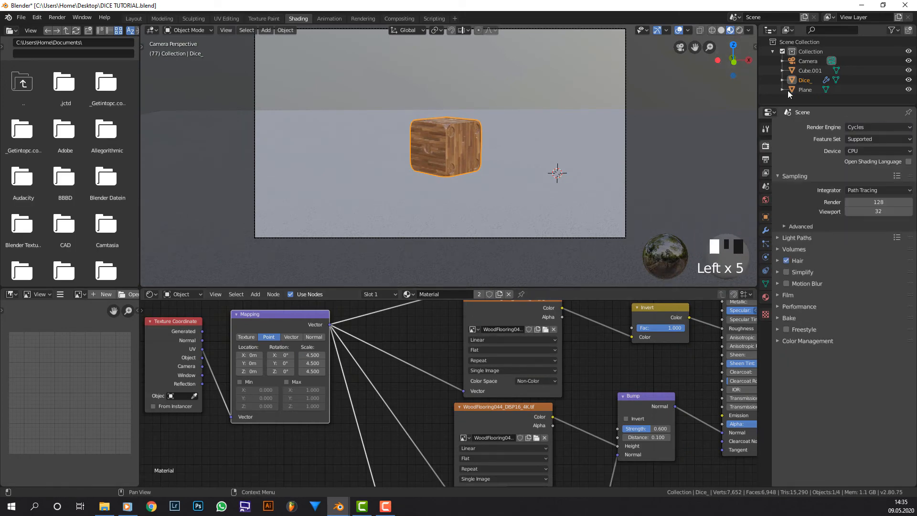
pyautogui.click(740, 30)
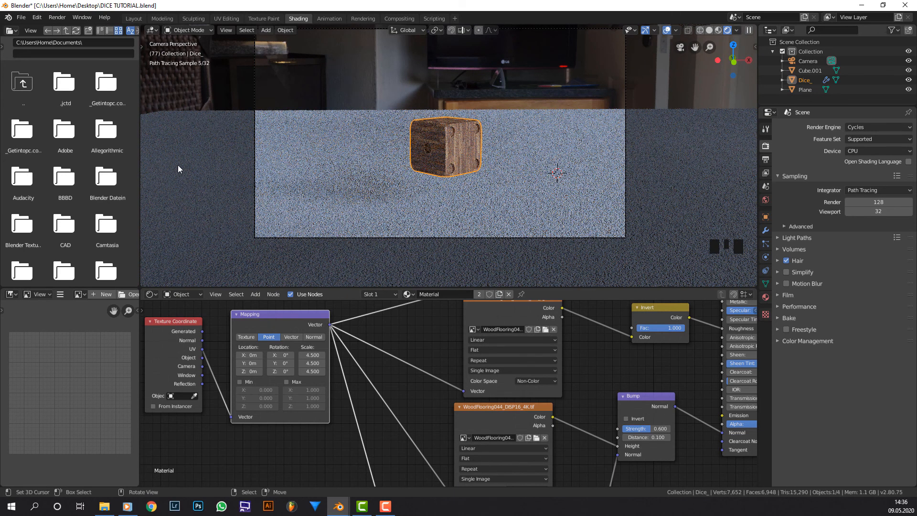
# Switch the shader editor from the object's material to the World node tree.
pyautogui.click(183, 294)
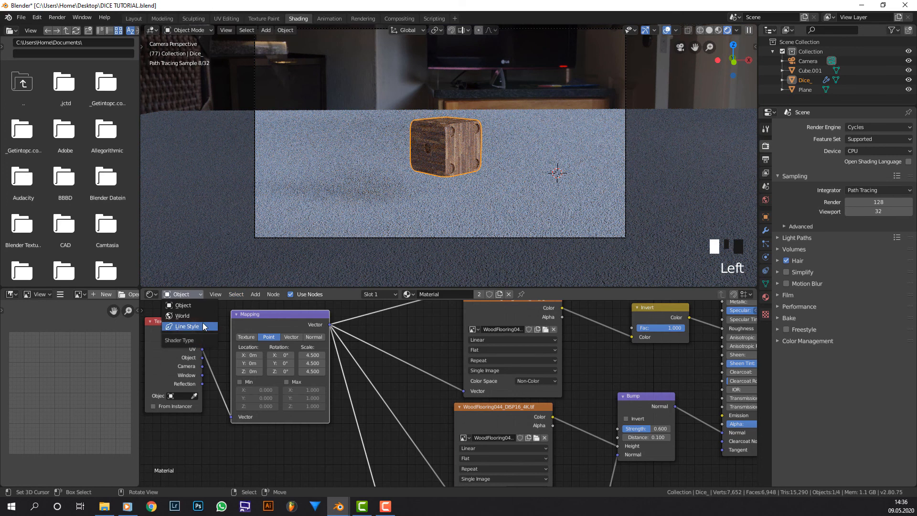
pyautogui.click(184, 316)
pyautogui.scroll(-3, 418, 382)
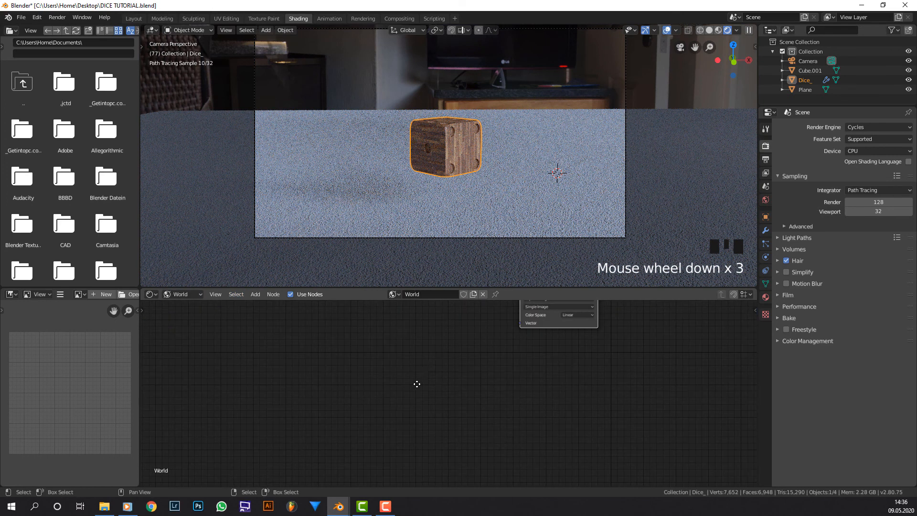
# Add Mapping and Texture Coordinate nodes to the kiara_interior_8k.hdr environment texture and set its Z rotation to about -36.4°.
pyautogui.moveTo(418, 382); pyautogui.dragTo(296, 449, button='middle')
pyautogui.click(460, 337)
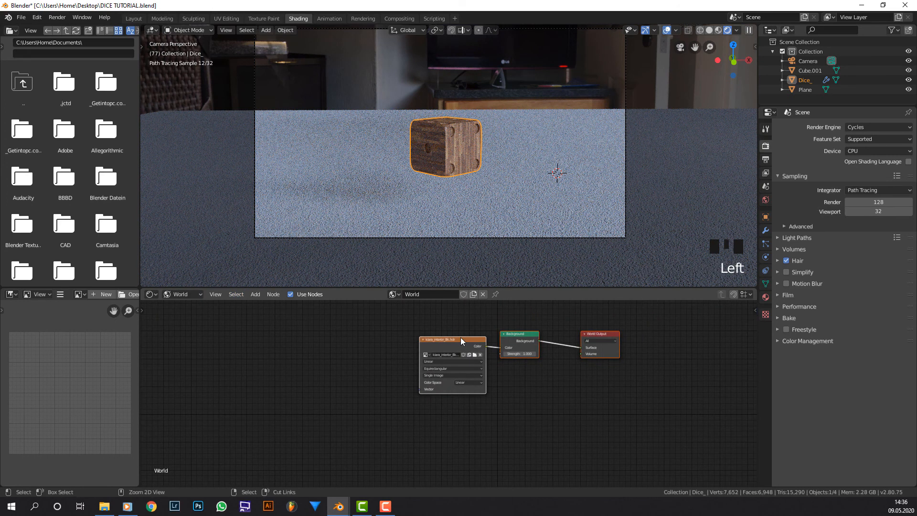
pyautogui.hotkey('ctrl', 't')
pyautogui.scroll(2, 432, 363)
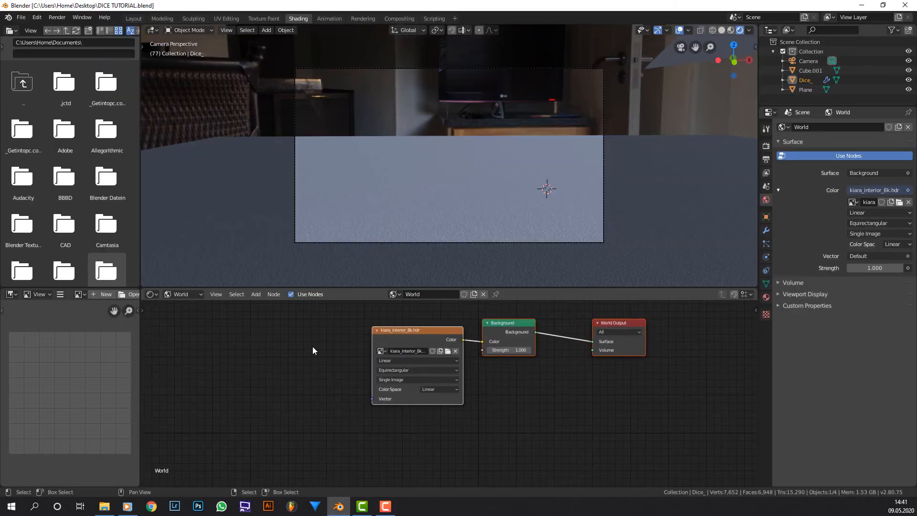
pyautogui.hotkey('ctrl', 't')
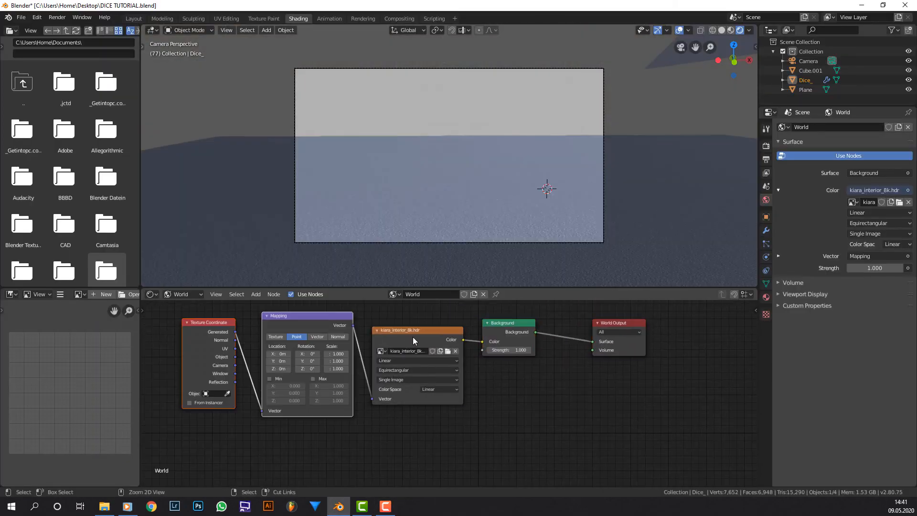
pyautogui.moveTo(309, 368); pyautogui.dragTo(288, 368)
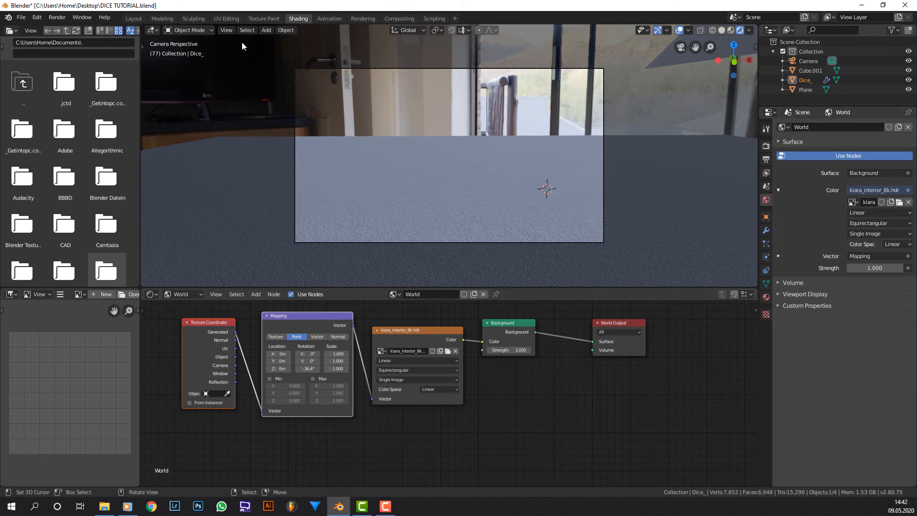
# Play the dice simulation from the first frame in the Layout workspace's camera view and stop it at frame 73.
pyautogui.click(133, 19)
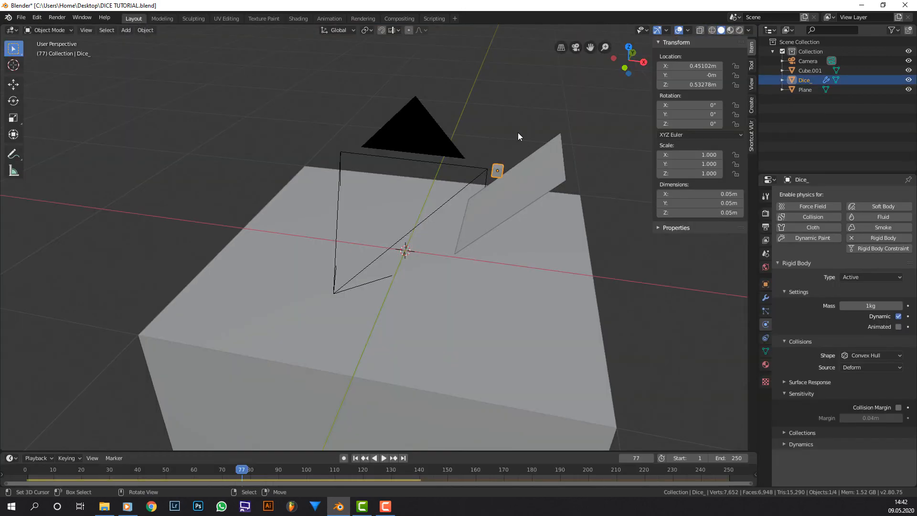
pyautogui.press('KP_0')
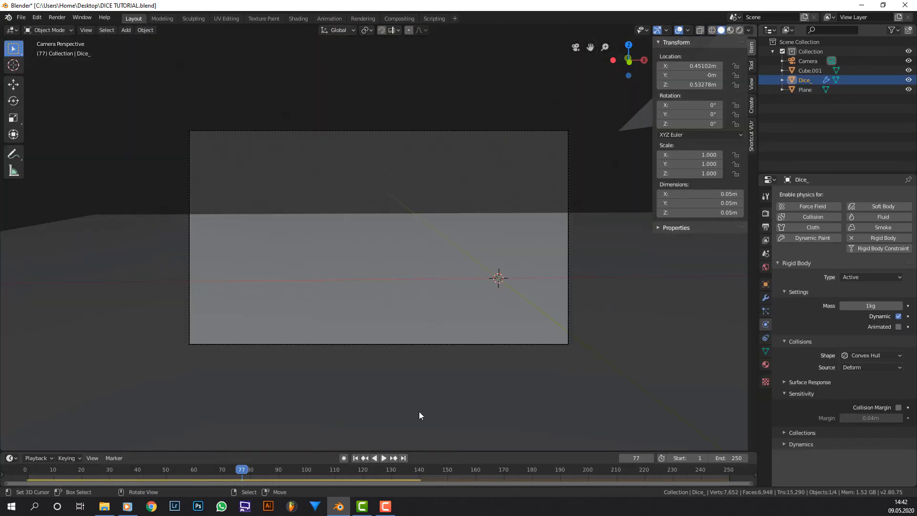
pyautogui.click(384, 458)
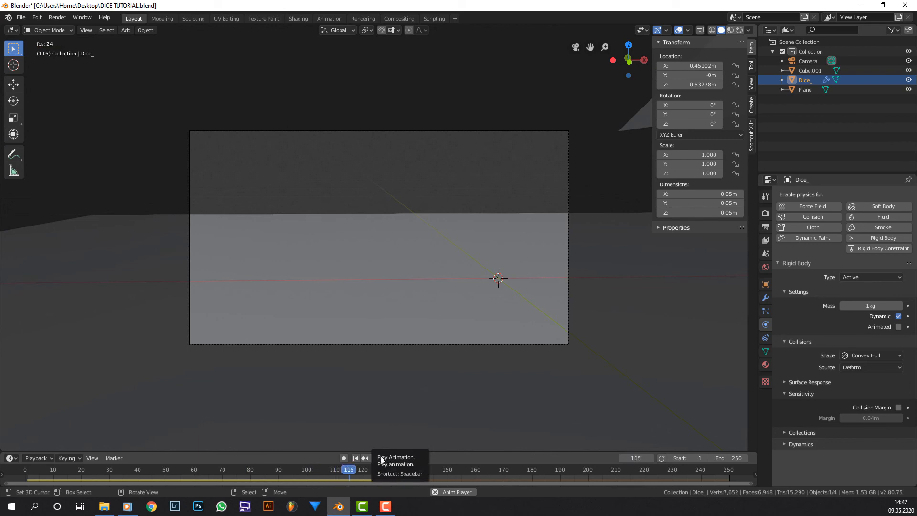
pyautogui.click(372, 459)
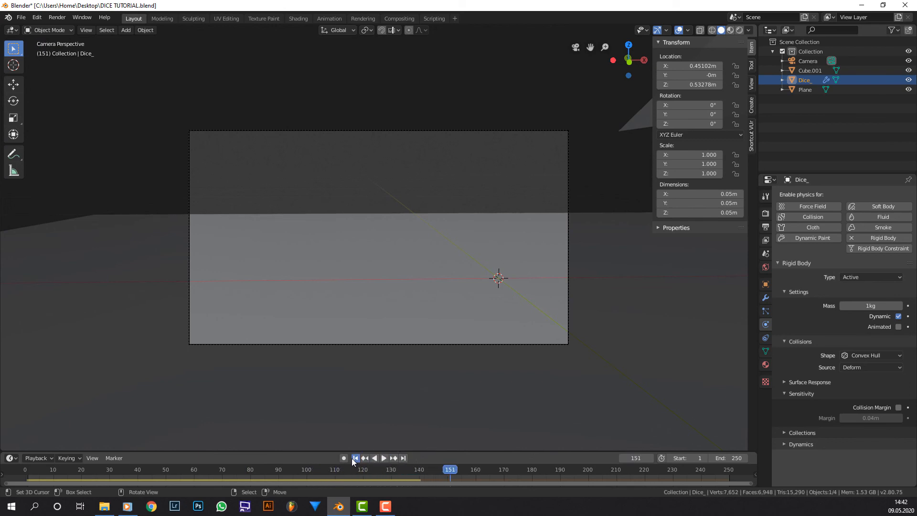
pyautogui.click(355, 459)
pyautogui.click(384, 459)
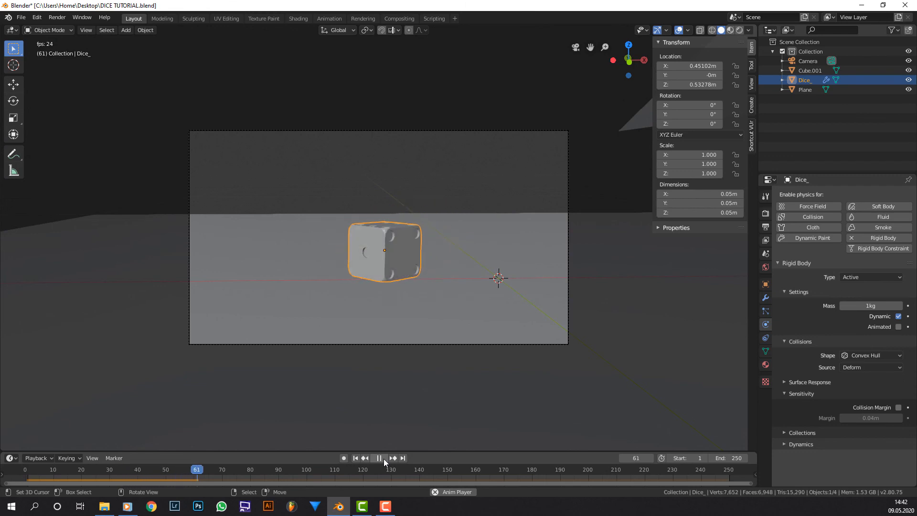
pyautogui.click(379, 459)
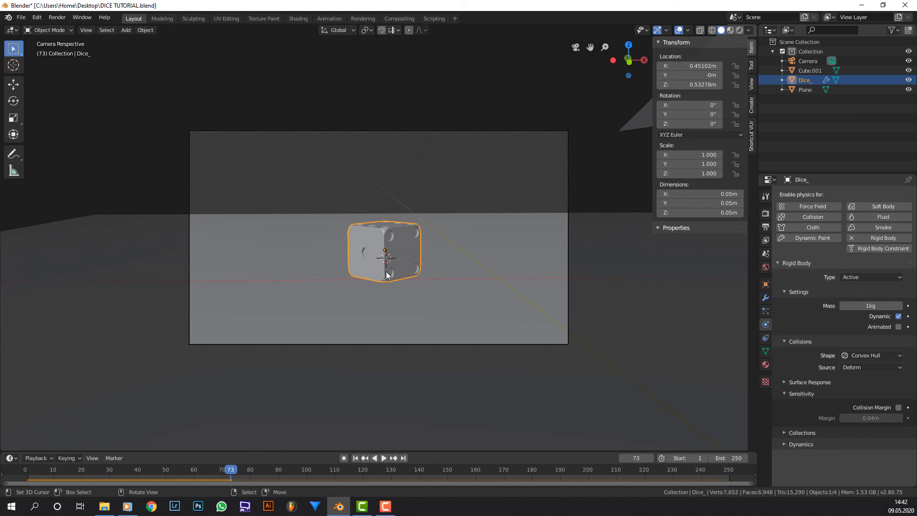
# Add a Plain Axes empty at the 3D cursor on the front edge of the die.
pyautogui.hotkey('shift', 'a')
pyautogui.moveTo(362, 356)
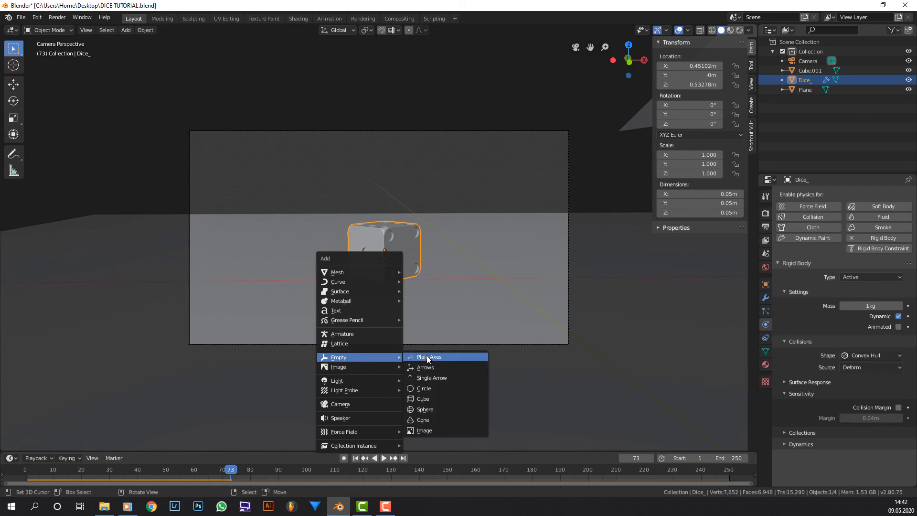
pyautogui.click(427, 358)
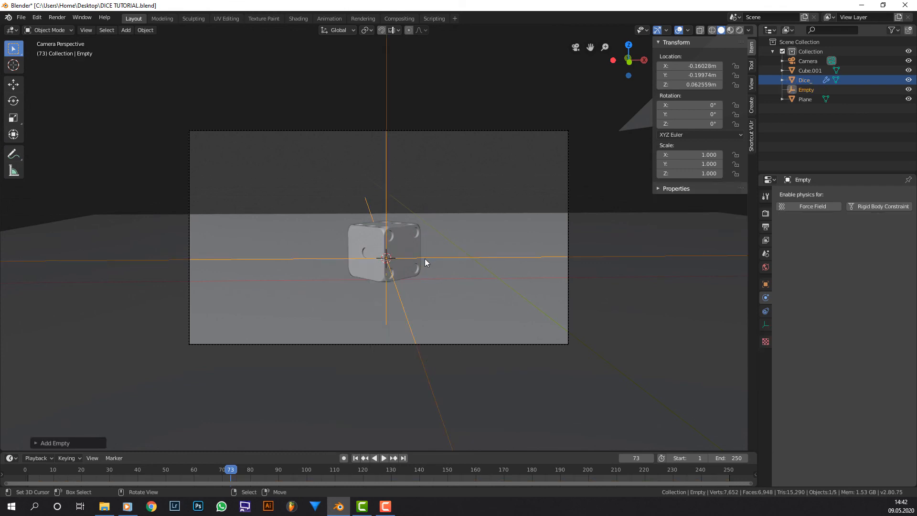
pyautogui.hotkey('shift', 'a')
# Enable depth of field on the camera with an F-Stop of 3.5 and the Empty as focus object.
pyautogui.click(555, 139)
pyautogui.click(765, 325)
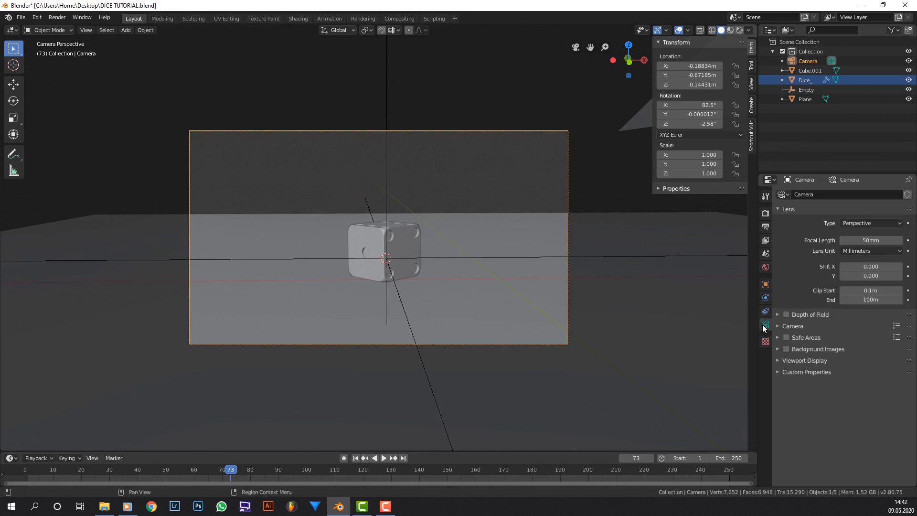
pyautogui.click(787, 315)
pyautogui.click(813, 316)
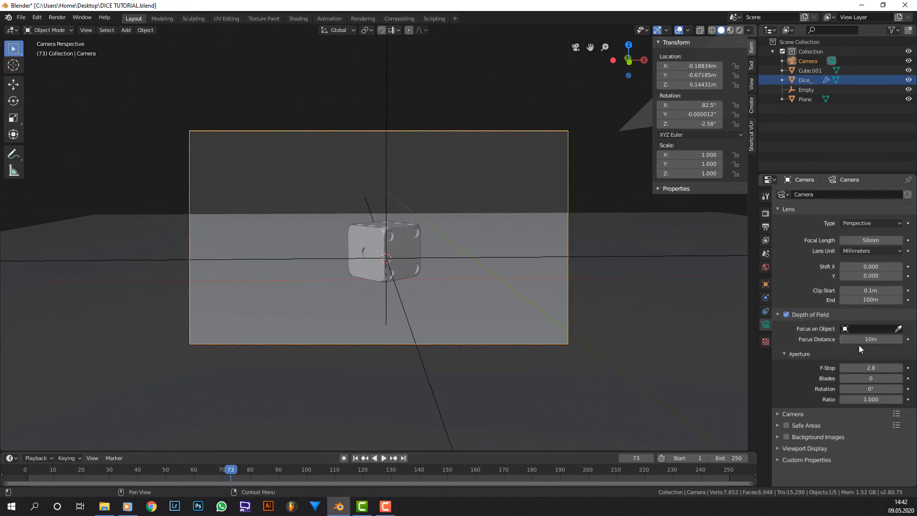
pyautogui.click(867, 366)
pyautogui.write('3.5')
pyautogui.press('Return')
pyautogui.click(878, 329)
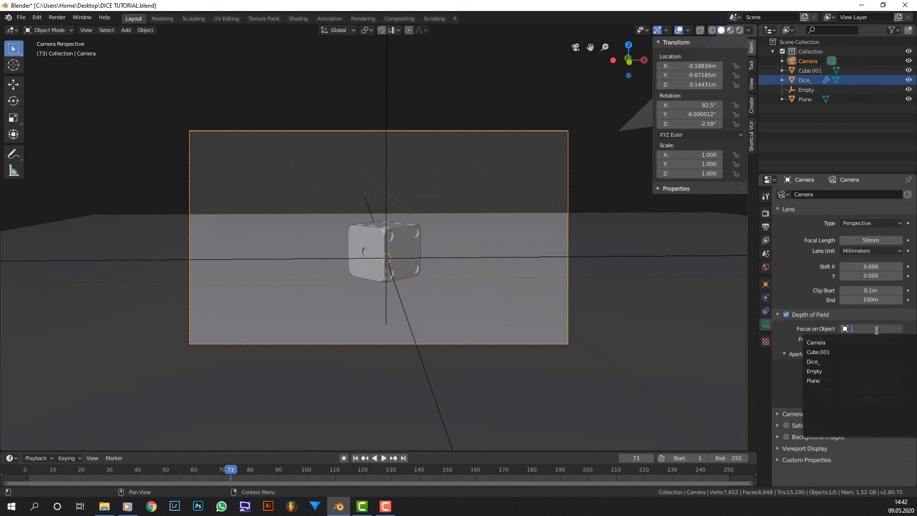
pyautogui.click(855, 368)
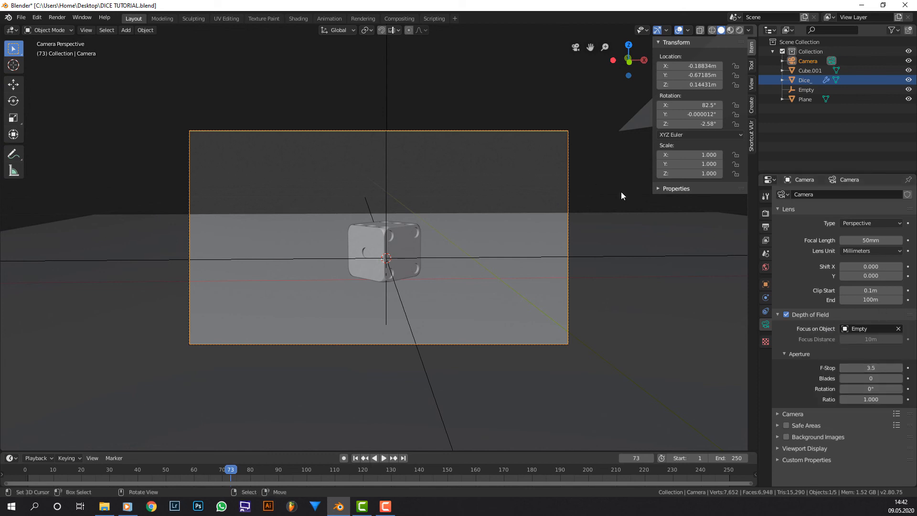
# Set the render engine to Cycles with 250 render samples.
pyautogui.click(766, 213)
pyautogui.click(867, 194)
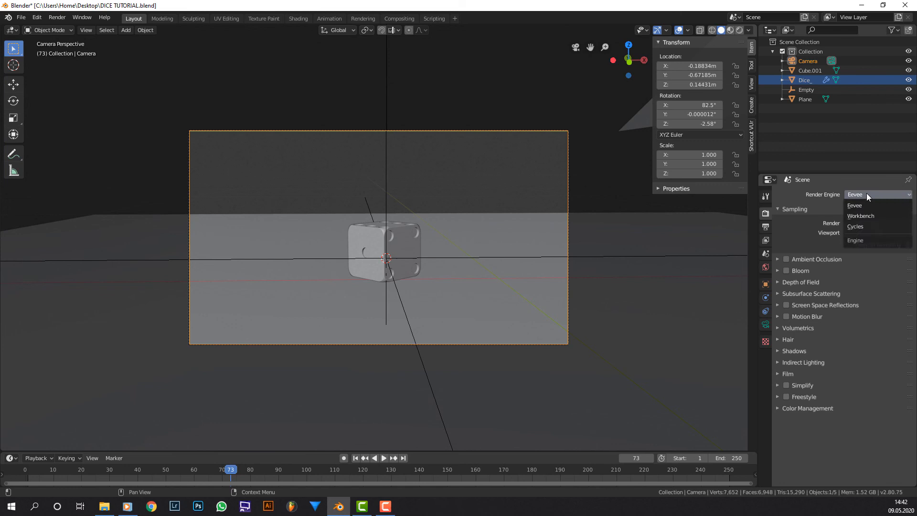
pyautogui.click(866, 226)
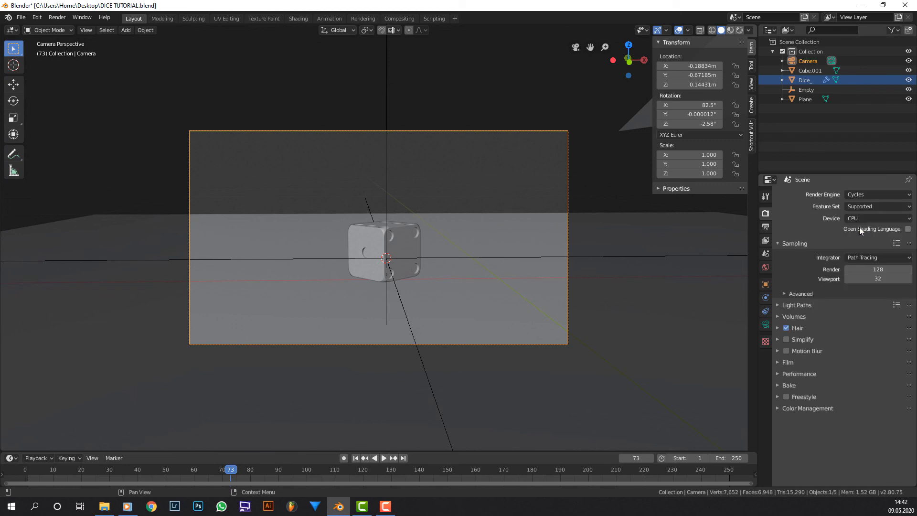
pyautogui.click(878, 270)
pyautogui.write('250')
pyautogui.press('Return')
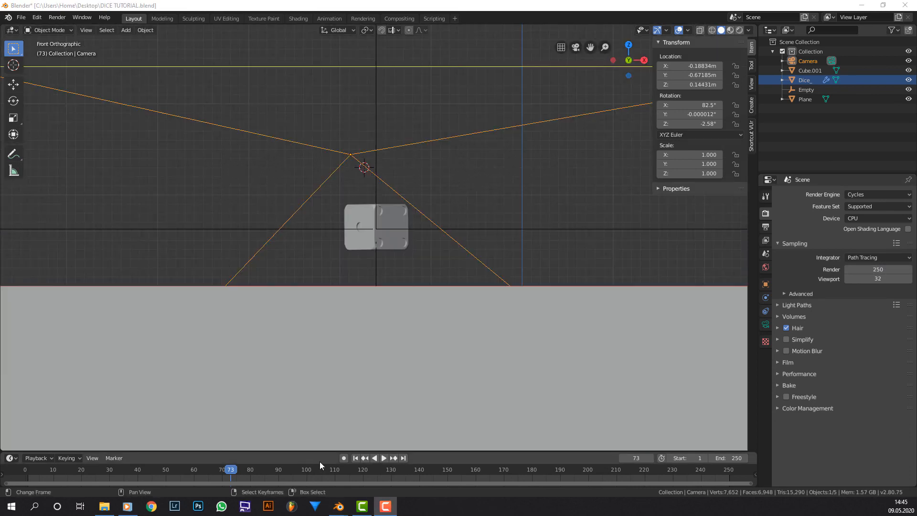
# Set the rigid body collision margin of the large base cube to 0 m.
pyautogui.scroll(-2, 426, 316)
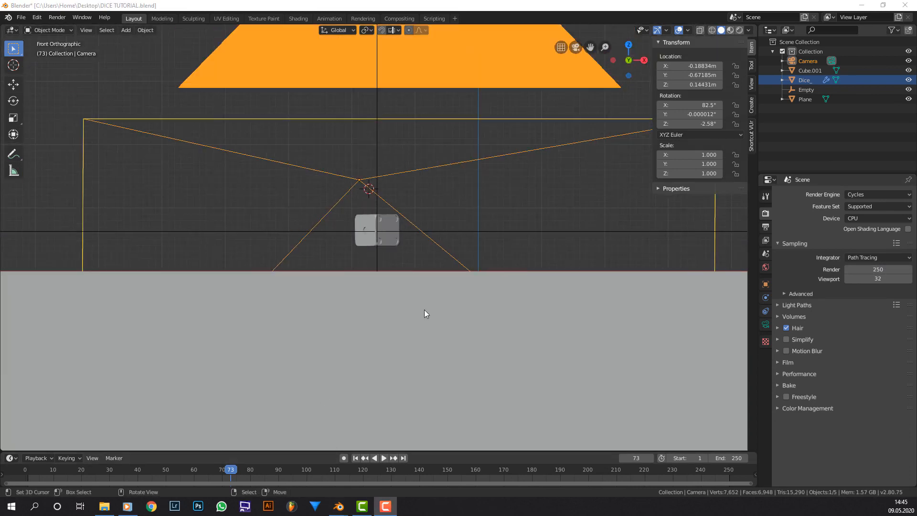
pyautogui.click(424, 310)
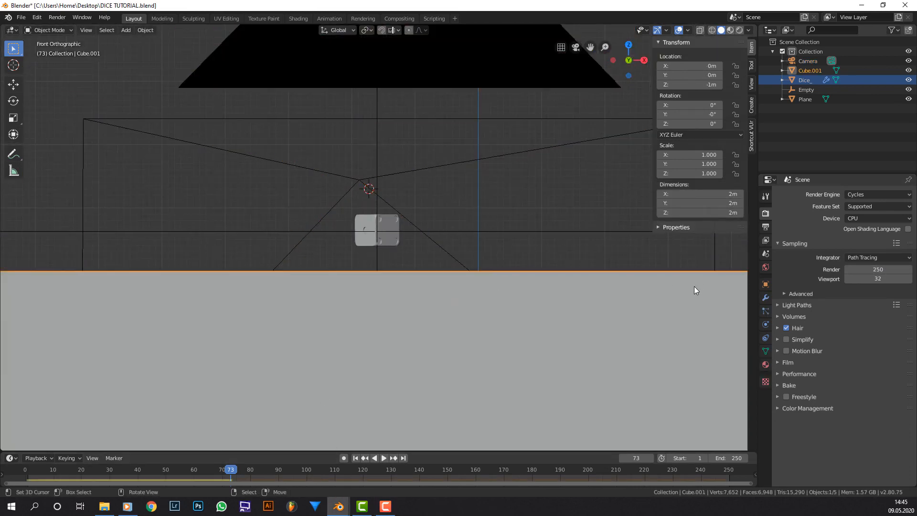
pyautogui.click(766, 324)
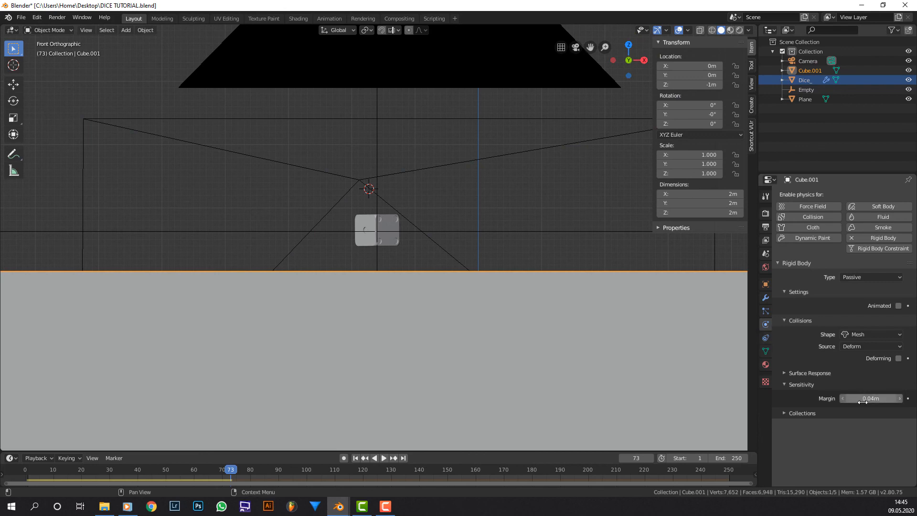
pyautogui.moveTo(880, 399); pyautogui.dragTo(866, 395)
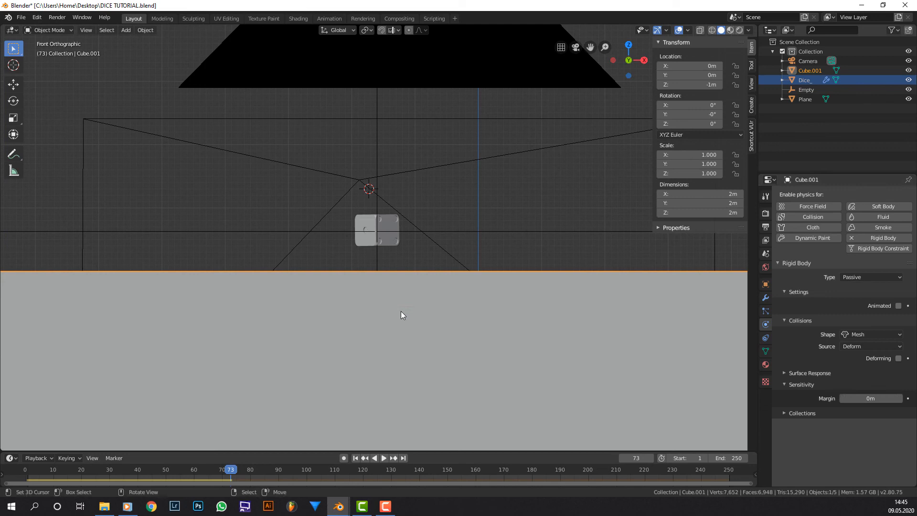
# Replay the simulation from the first frame, stop at frame 59 and view the resting die through the camera.
pyautogui.click(356, 458)
pyautogui.click(385, 459)
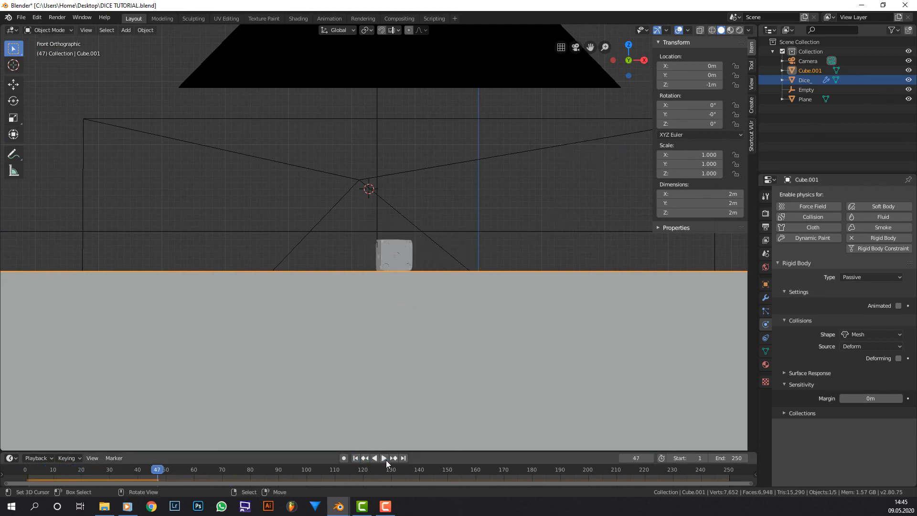
pyautogui.click(385, 459)
pyautogui.moveTo(425, 344); pyautogui.dragTo(439, 308, button='middle')
pyautogui.press('KP_0')
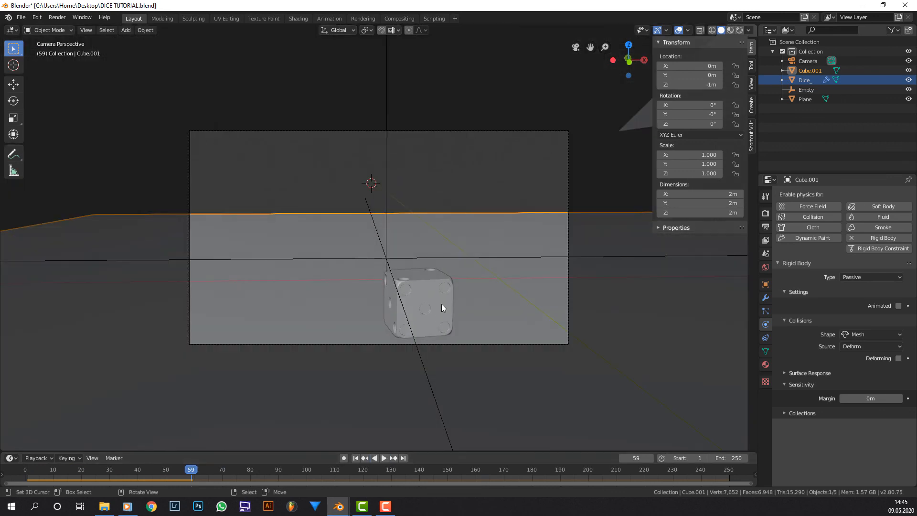
# Move the focus empty along Y and X towards the camera, to about X -0.155 m and Y -0.323 m.
pyautogui.click(386, 253)
pyautogui.press('g')
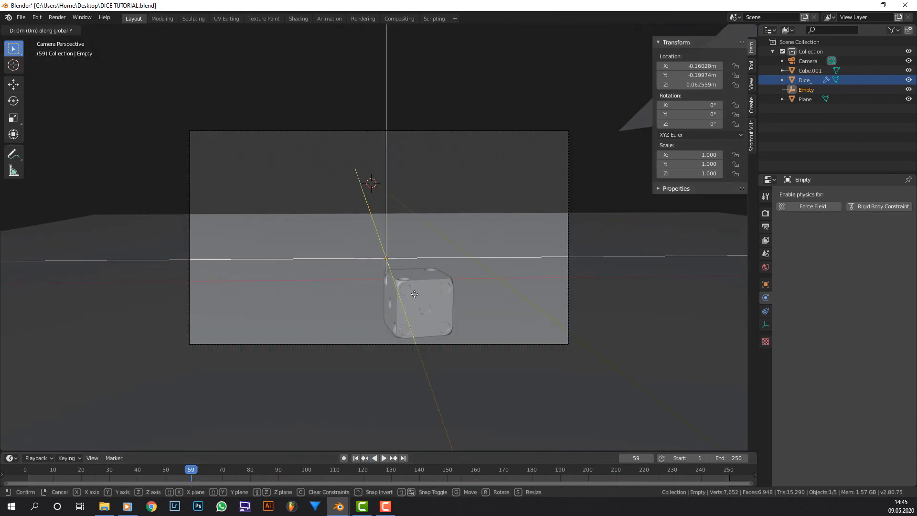
pyautogui.click(420, 305)
pyautogui.press('g')
pyautogui.press('x')
pyautogui.click(428, 305)
# In the front view, move the empty onto the die at about X -0.145 m and Z 0.043 m.
pyautogui.moveTo(428, 306); pyautogui.dragTo(531, 296, button='middle')
pyautogui.moveTo(592, 292); pyautogui.dragTo(621, 283, button='middle')
pyautogui.press('KP_1')
pyautogui.scroll(2, 520, 296)
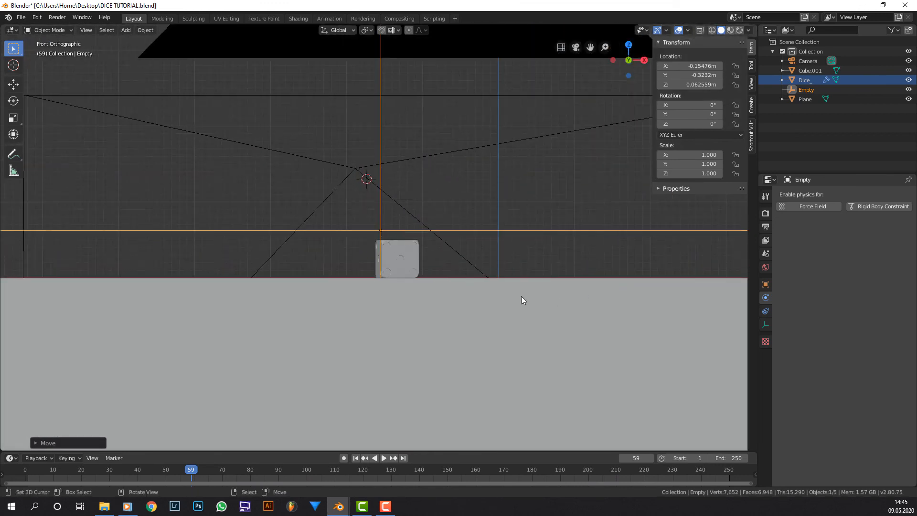
pyautogui.press('g')
pyautogui.click(527, 310)
# In the right view, align the empty with the die's front face at about Y -0.240 m and Z 0.038 m.
pyautogui.press('KP_3')
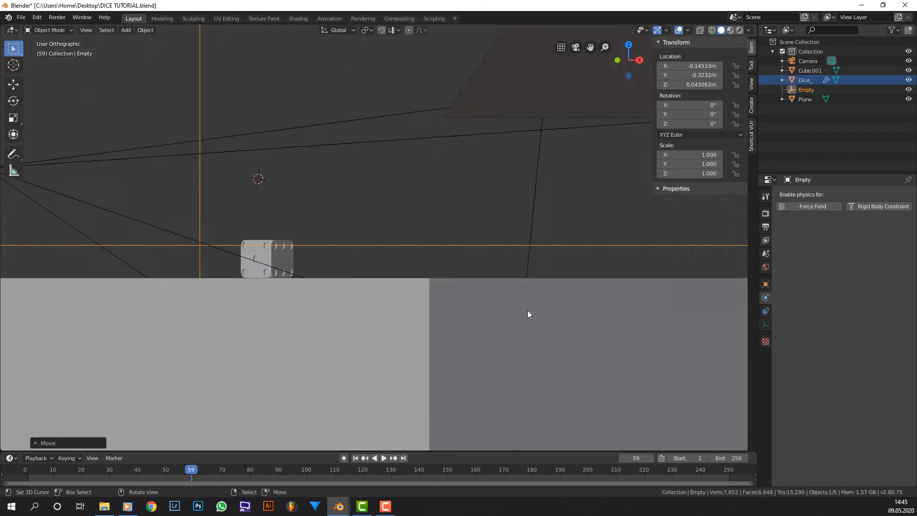
pyautogui.press('g')
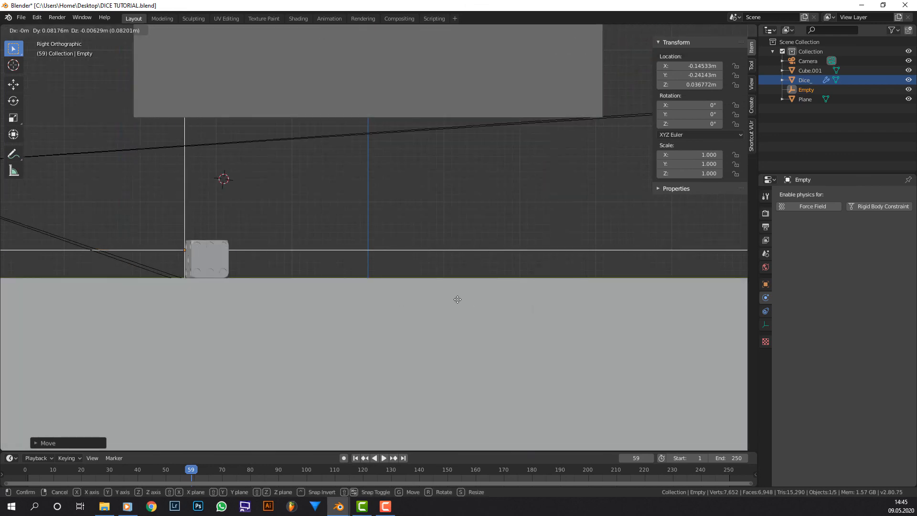
pyautogui.click(457, 302)
pyautogui.press('KP_0')
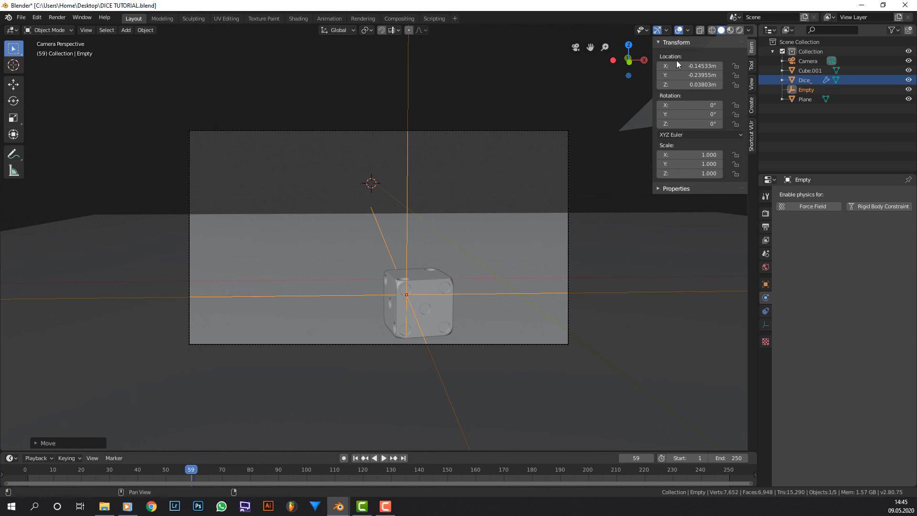
# Render frame 59 and examine the die's wood texture, the fleece surface and the background blur up close.
pyautogui.press('F12')
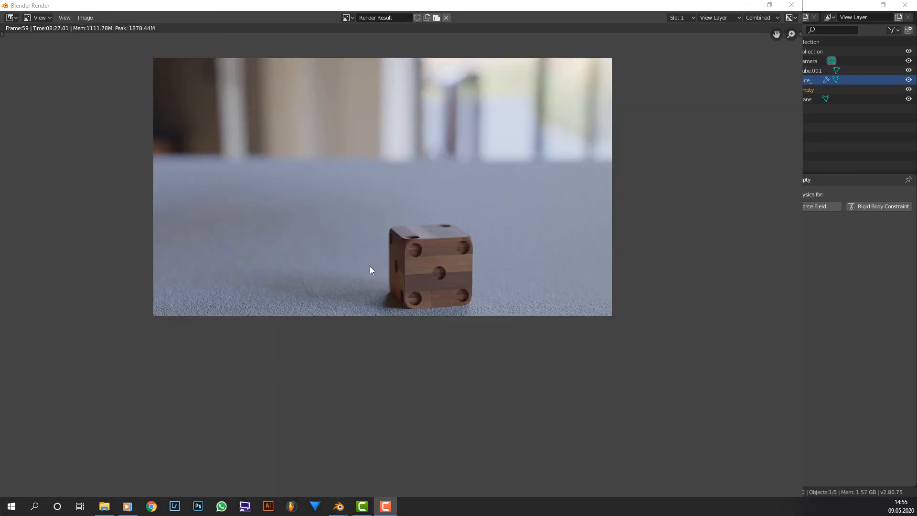
pyautogui.scroll(2, 371, 270)
pyautogui.moveTo(414, 249); pyautogui.dragTo(423, 279, button='middle')
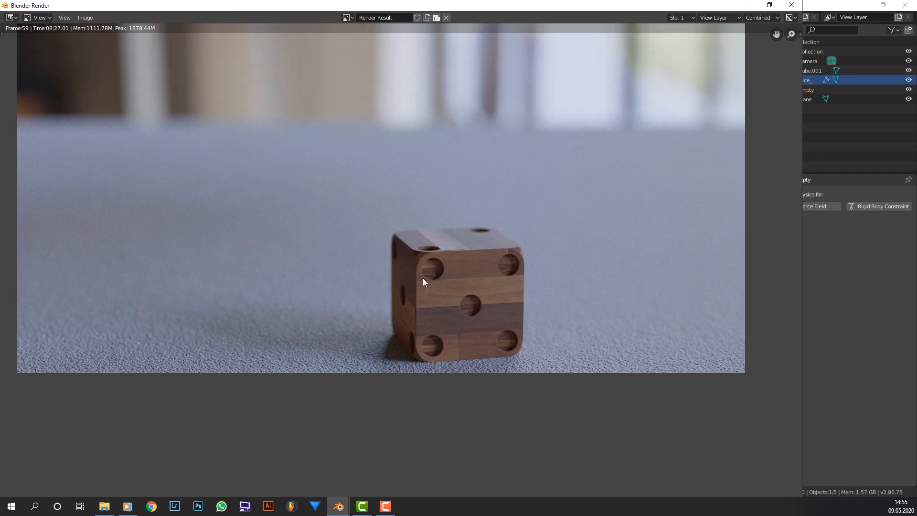
pyautogui.scroll(-1, 423, 279)
pyautogui.moveTo(431, 229); pyautogui.dragTo(431, 271, button='middle')
pyautogui.scroll(1, 431, 271)
pyautogui.scroll(4, 480, 286)
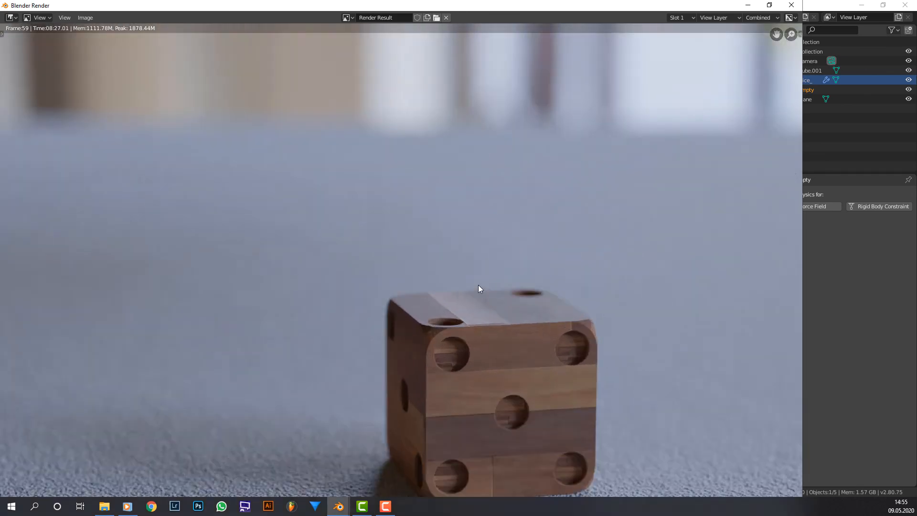
pyautogui.scroll(-3, 537, 348)
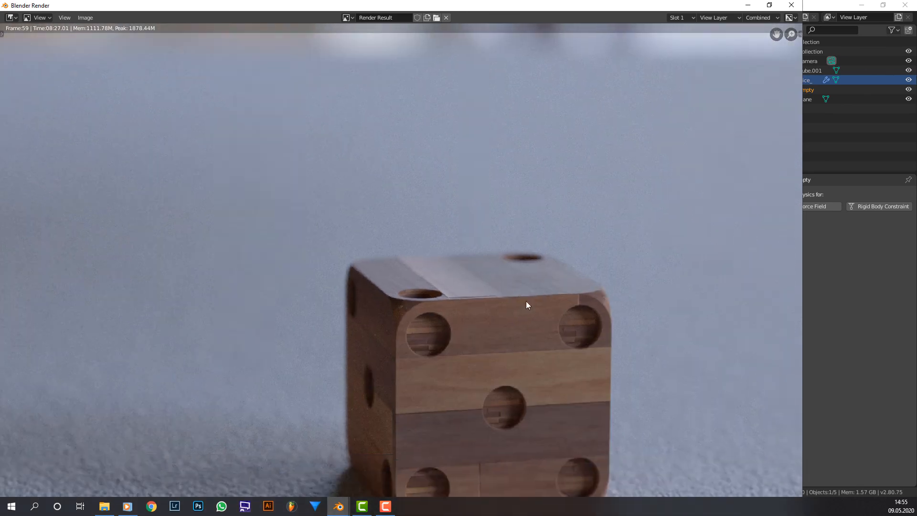
pyautogui.scroll(-2, 414, 285)
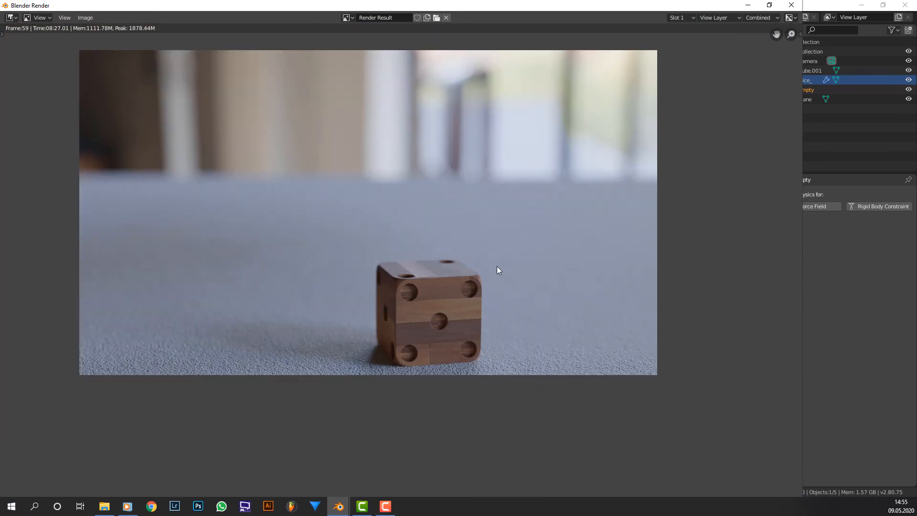
# Close the render result and return the animation to frame 1.
pyautogui.press('Escape')
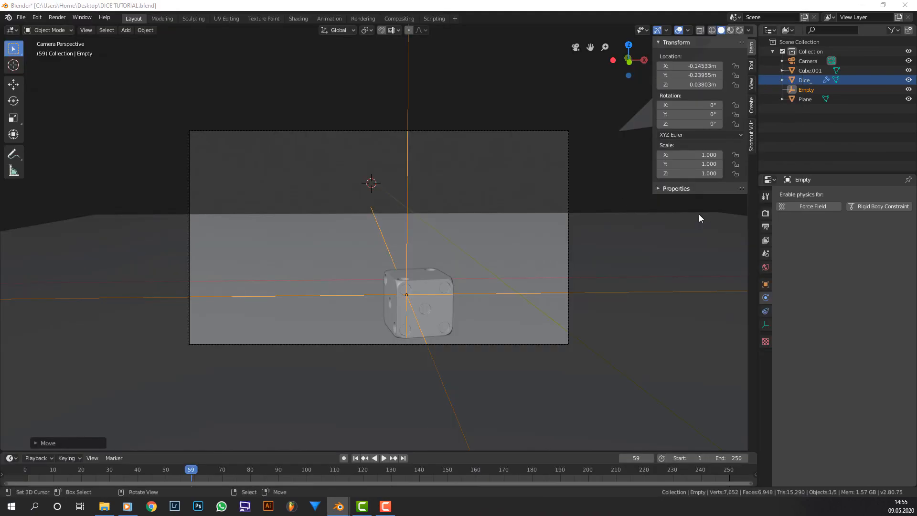
pyautogui.moveTo(698, 214); pyautogui.dragTo(466, 349, button='middle')
pyautogui.click(356, 458)
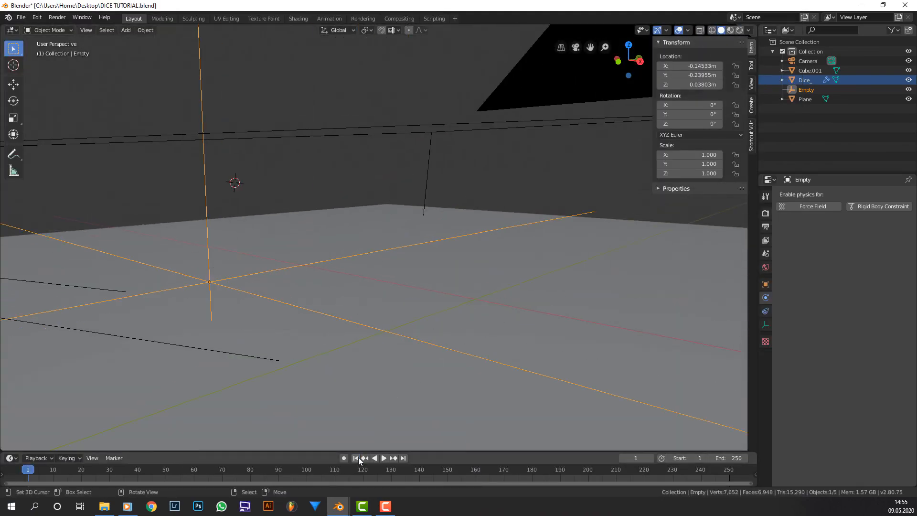
# Duplicate the die beside the original at about Y 0.116 m and rotate the copy.
pyautogui.scroll(-8, 432, 285)
pyautogui.moveTo(432, 285); pyautogui.dragTo(412, 275, button='middle')
pyautogui.scroll(-2, 440, 299)
pyautogui.scroll(3, 412, 274)
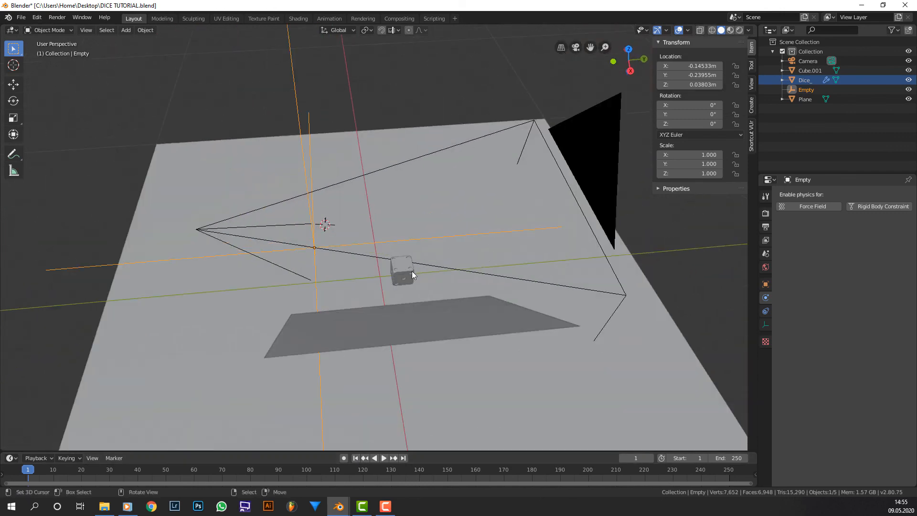
pyautogui.click(413, 274)
pyautogui.hotkey('shift', 'd')
pyautogui.click(458, 332)
pyautogui.press('r')
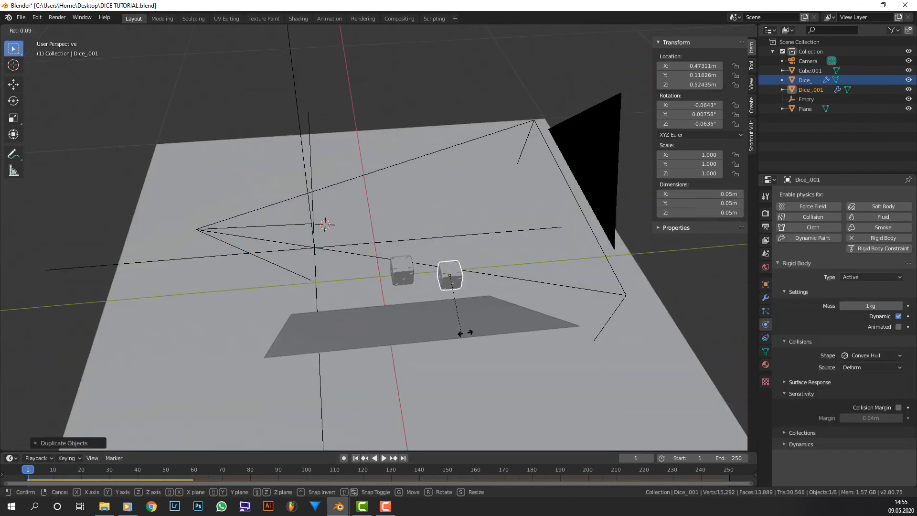
pyautogui.click(407, 271)
# Duplicate the original die to about Y -0.120 m and raise this copy to about Z 0.733 m.
pyautogui.click(402, 271)
pyautogui.hotkey('shift', 'd')
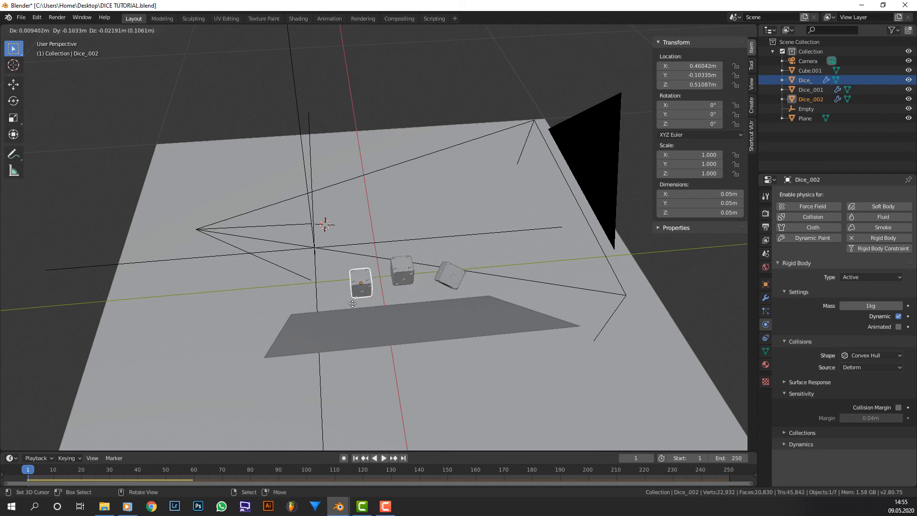
pyautogui.click(356, 305)
pyautogui.moveTo(375, 311); pyautogui.dragTo(473, 300, button='middle')
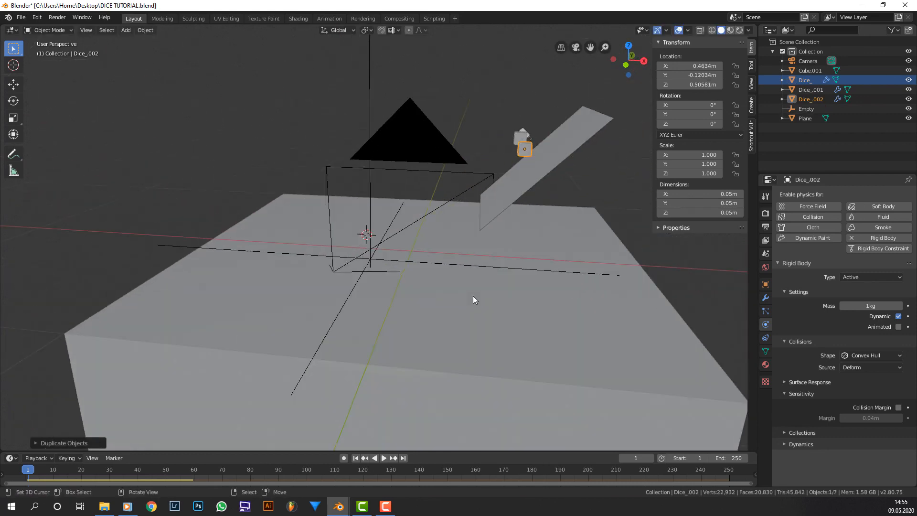
pyautogui.press('g')
pyautogui.press('z')
pyautogui.click(476, 290)
# Trackball-rotate the raised die to about X -43°, Y 51° and Z 76°.
pyautogui.press('r')
pyautogui.press('r')
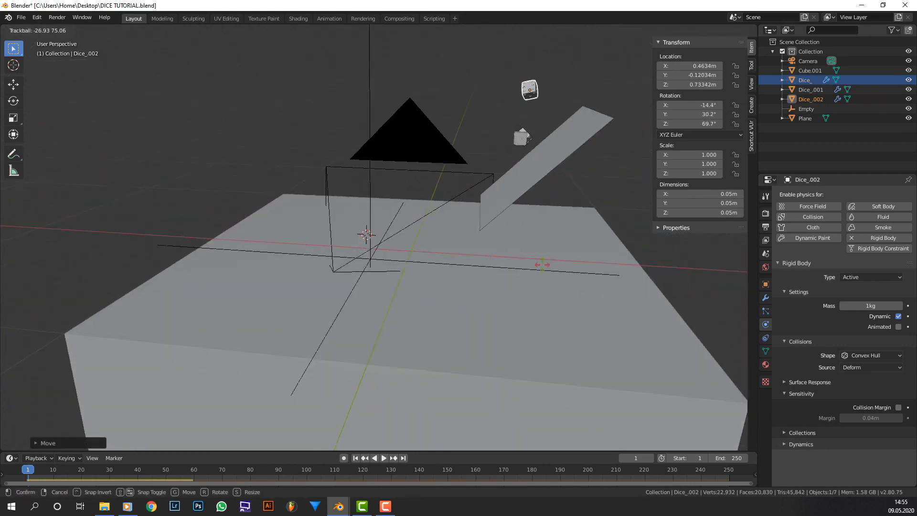
pyautogui.click(556, 251)
# Duplicate the raised die to about X 0.572 m, Y -0.079 m and trackball-rotate it to about X -8°, Y -9°, Z 86°.
pyautogui.moveTo(556, 251); pyautogui.dragTo(593, 193, button='middle')
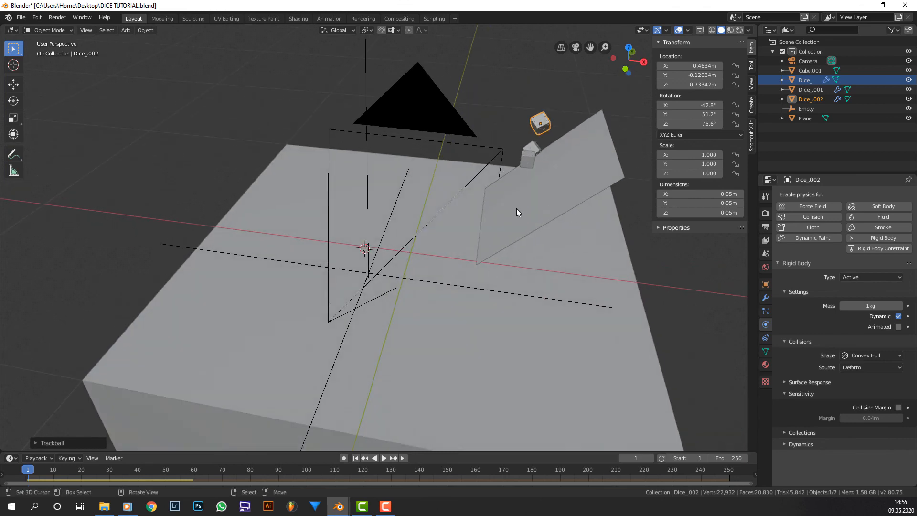
pyautogui.moveTo(543, 180)
pyautogui.mouseDown(button='middle')
pyautogui.moveTo(500, 171)
pyautogui.moveTo(529, 184)
pyautogui.mouseUp(button='middle')
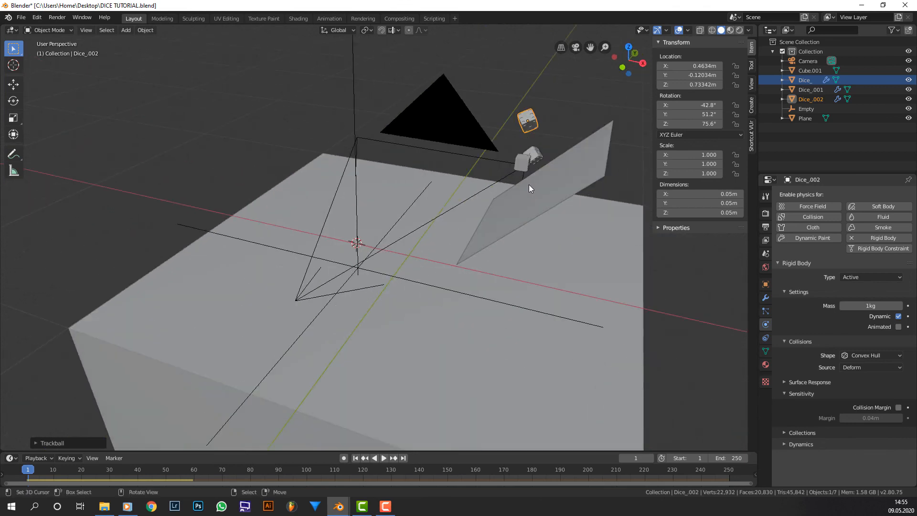
pyautogui.hotkey('shift', 'd')
pyautogui.press('r')
pyautogui.press('r')
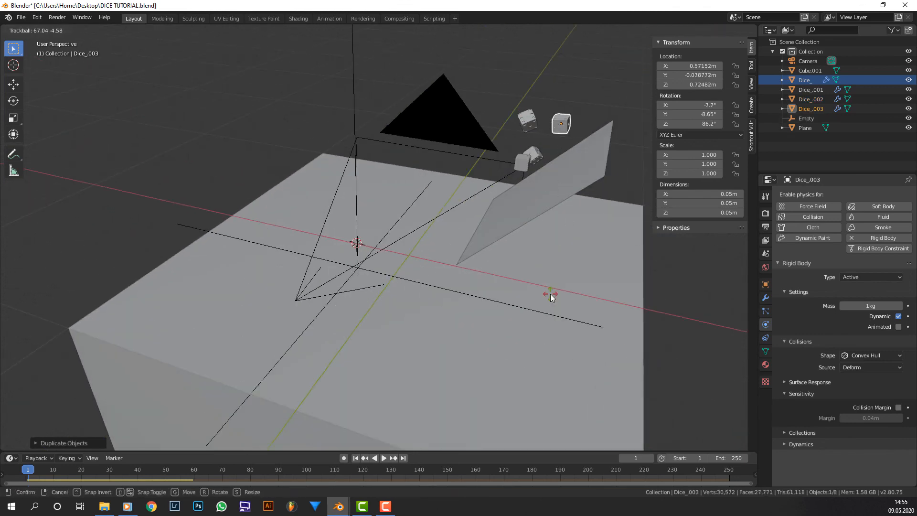
pyautogui.click(550, 294)
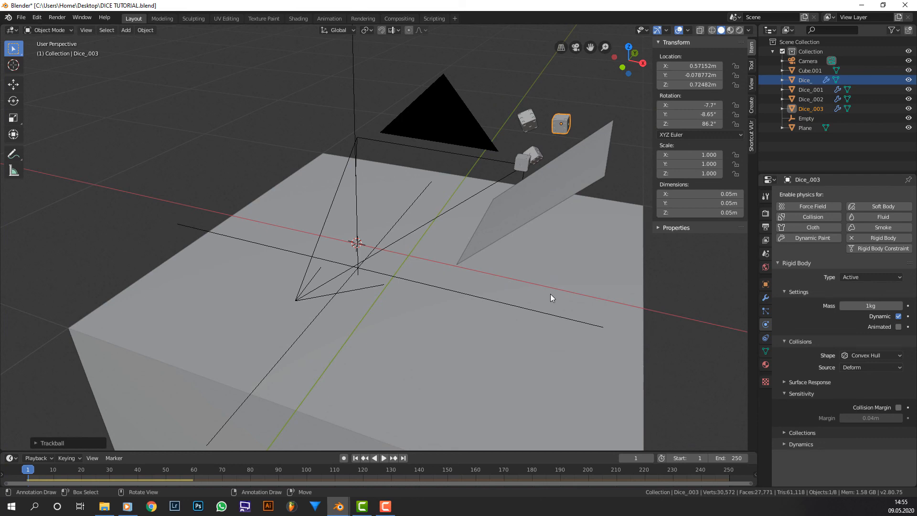
# Play the four-dice simulation through the camera to check where the dice come to rest.
pyautogui.moveTo(510, 181); pyautogui.dragTo(492, 190, button='middle')
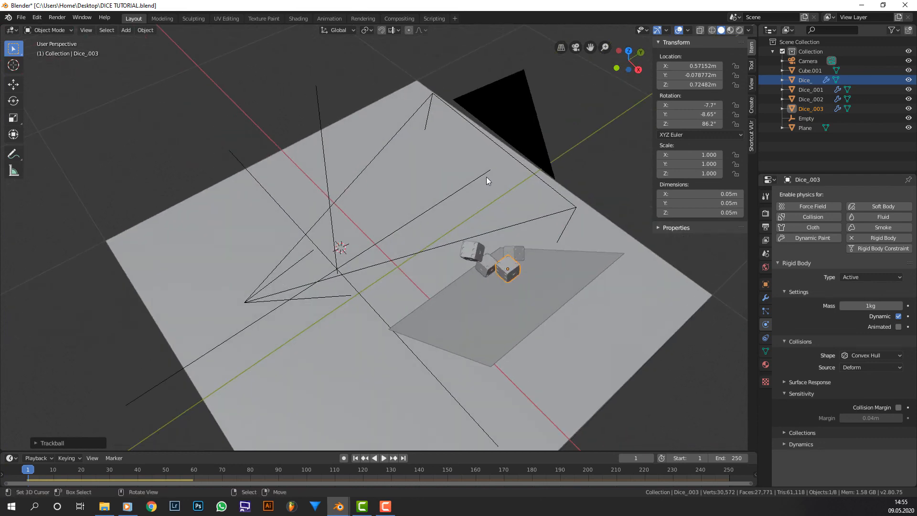
pyautogui.press('KP_0')
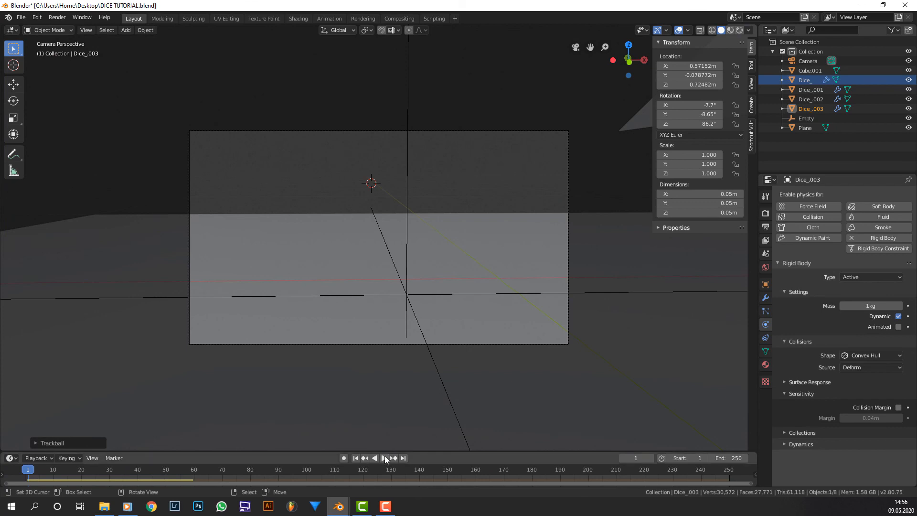
pyautogui.click(385, 456)
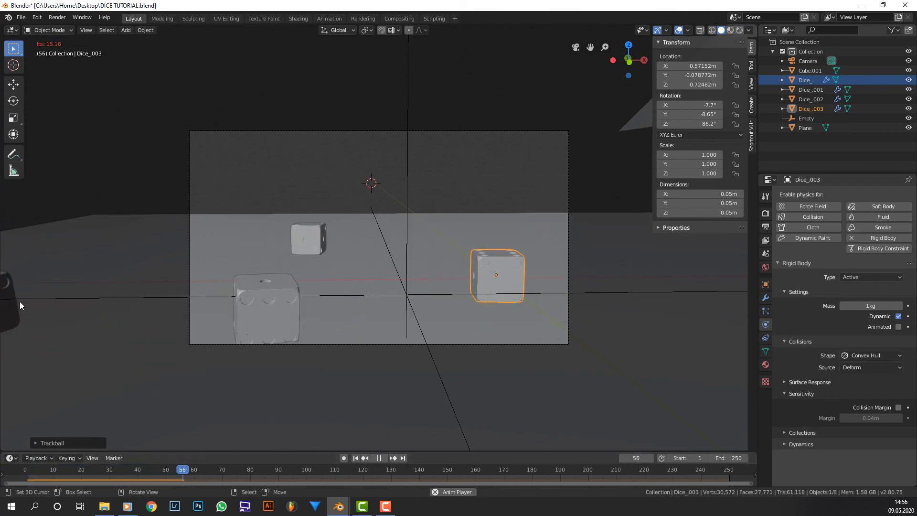
pyautogui.scroll(-1, 76, 305)
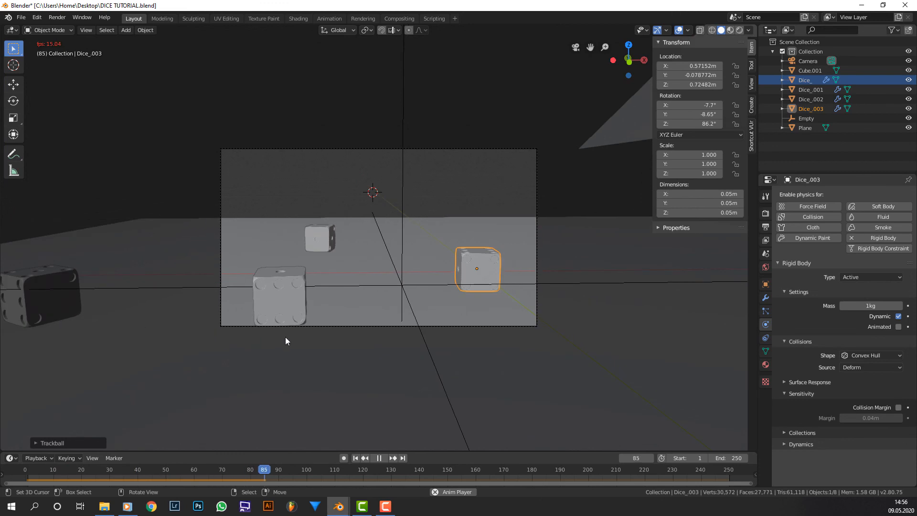
pyautogui.scroll(3, 310, 356)
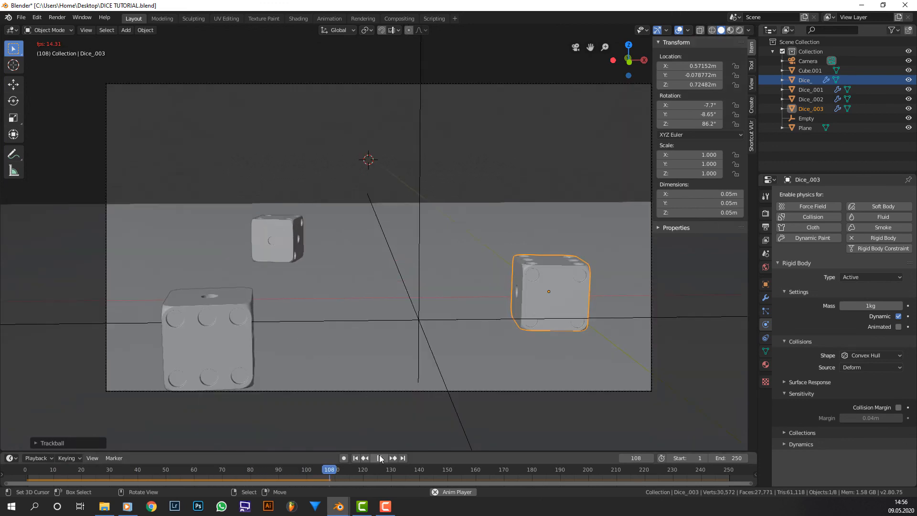
pyautogui.click(380, 458)
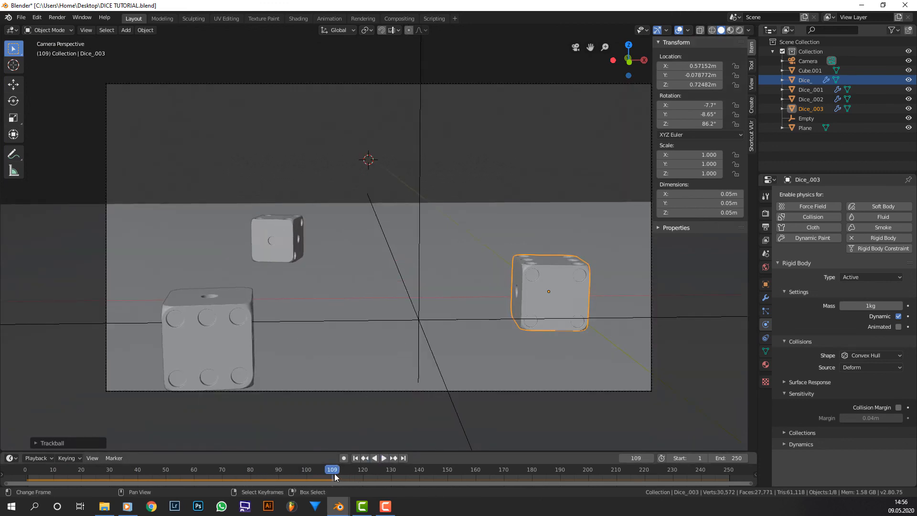
# Scrub back to frame 73, where the dice are at rest, and set the animation's end frame to 73.
pyautogui.moveTo(331, 474)
pyautogui.mouseDown()
pyautogui.moveTo(211, 471)
pyautogui.moveTo(231, 471)
pyautogui.mouseUp()
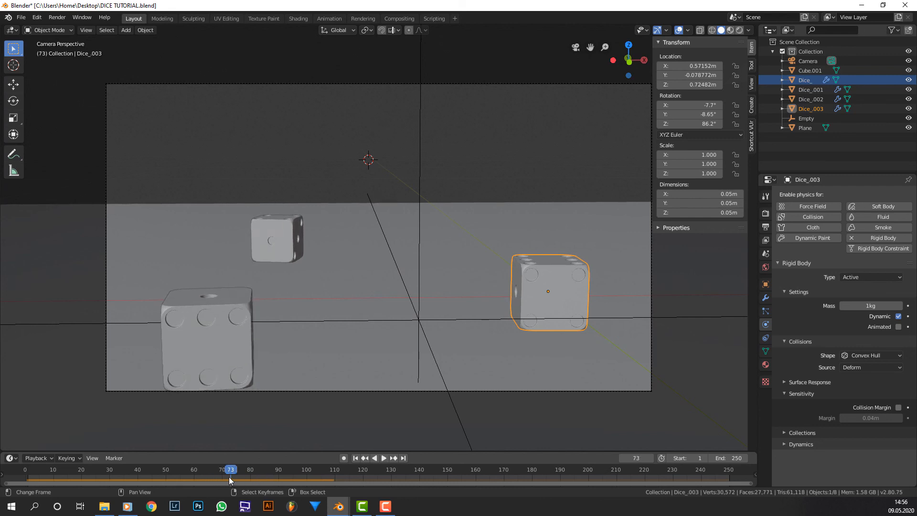
pyautogui.click(729, 458)
pyautogui.press('Return')
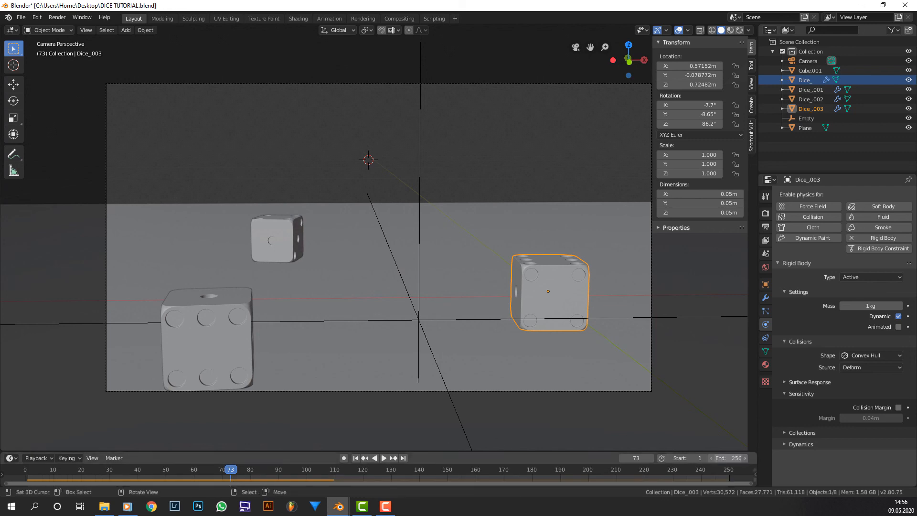
pyautogui.click(728, 458)
pyautogui.write('73')
pyautogui.press('Return')
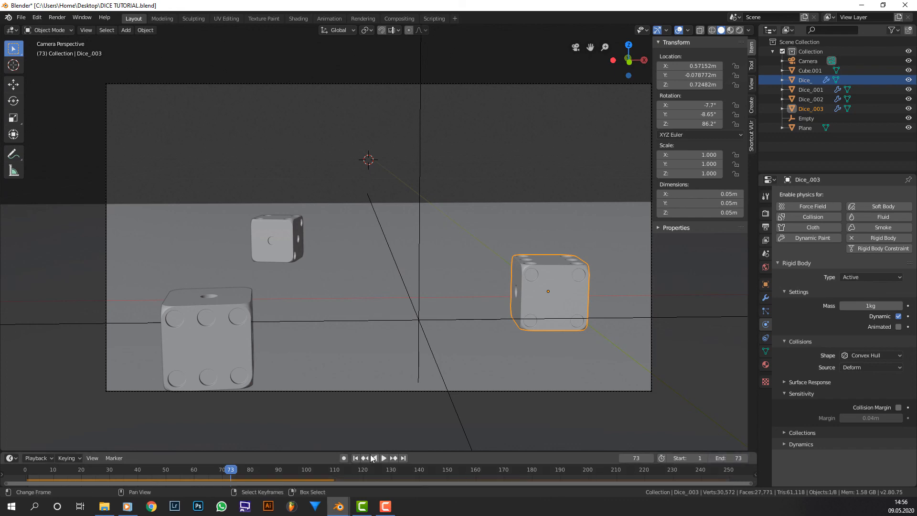
# Replay the shortened dice roll from the first frame through the camera and scrub through its early frames.
pyautogui.click(356, 458)
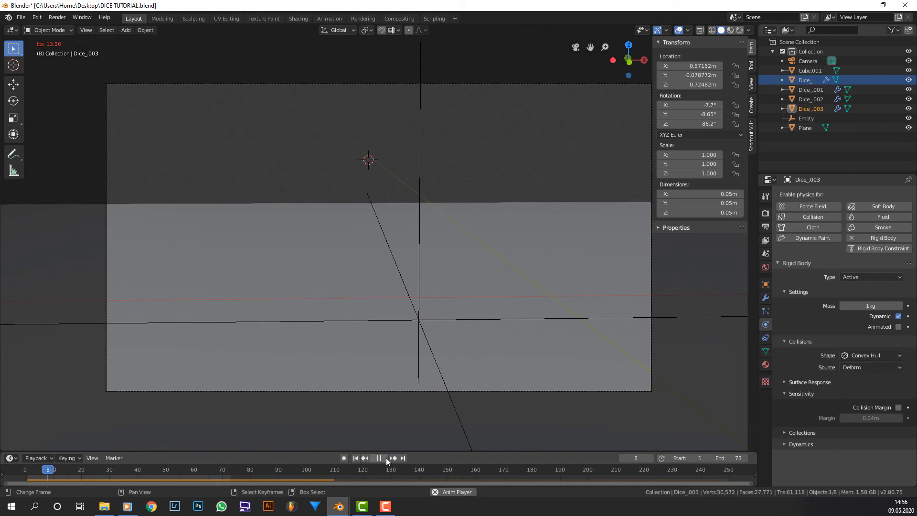
pyautogui.click(386, 458)
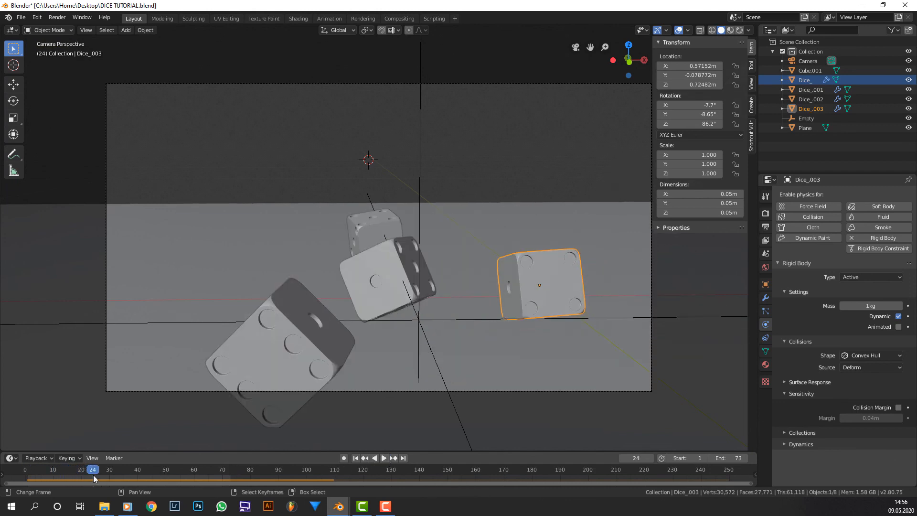
pyautogui.moveTo(93, 475); pyautogui.dragTo(62, 477)
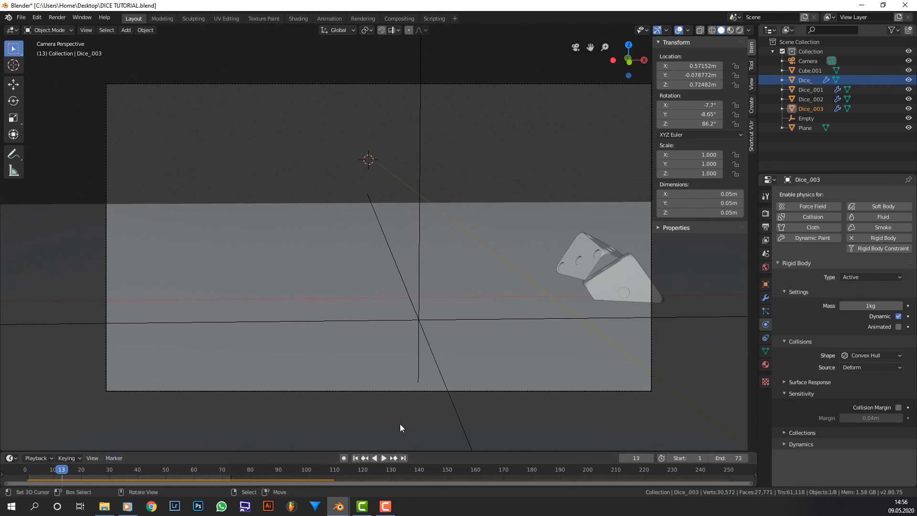
pyautogui.click(356, 458)
pyautogui.click(385, 459)
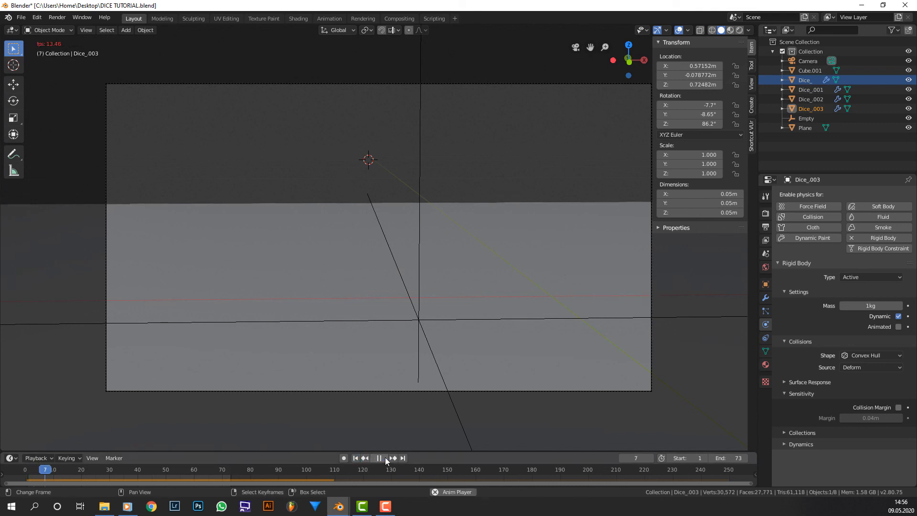
pyautogui.click(385, 459)
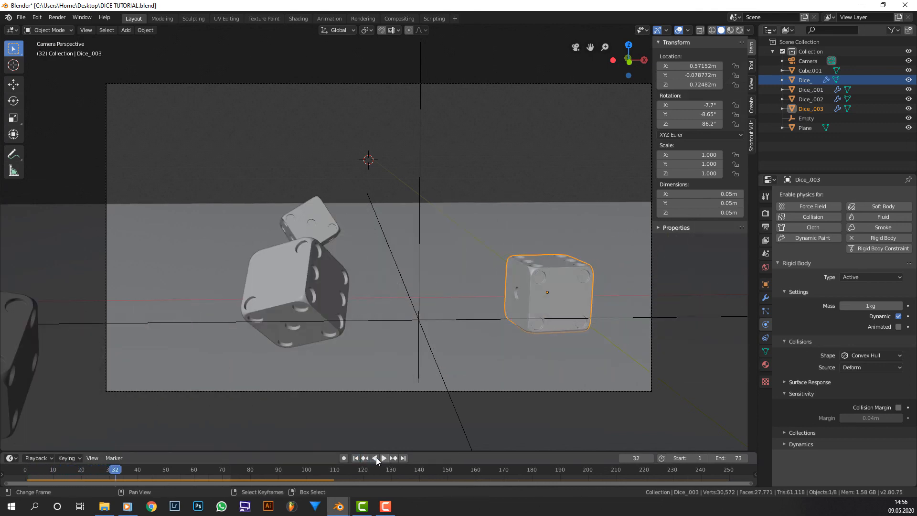
# Select the tilted ramp plane and examine its position relative to the rolling dice from outside the camera.
pyautogui.scroll(-3, 625, 329)
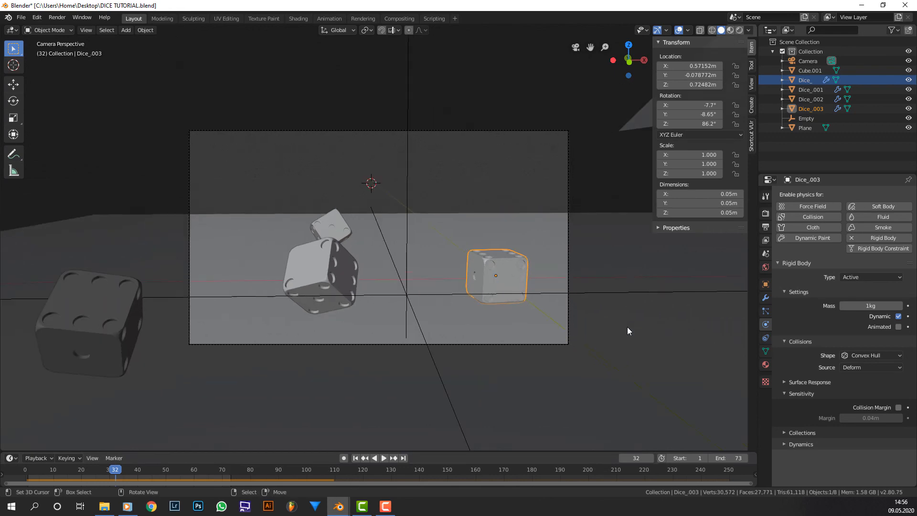
pyautogui.moveTo(626, 329); pyautogui.dragTo(524, 366, button='middle')
pyautogui.moveTo(581, 257); pyautogui.dragTo(581, 179, button='middle')
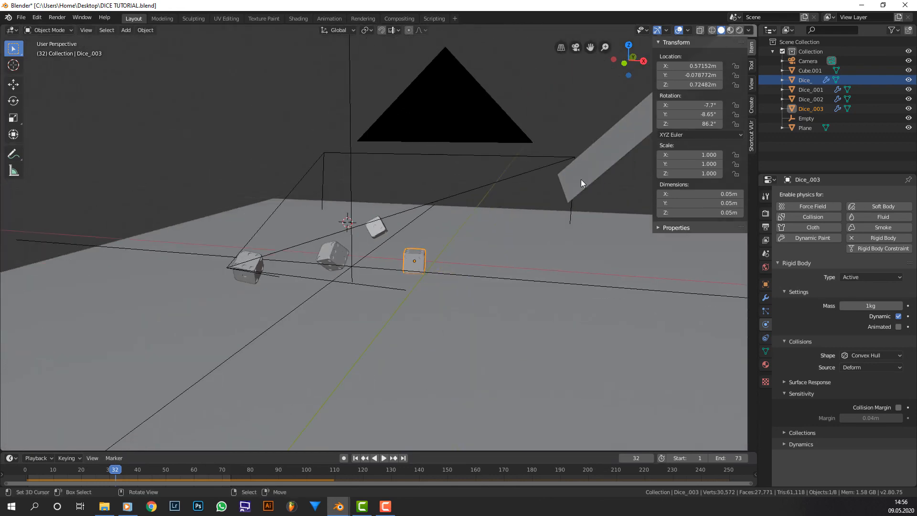
pyautogui.click(581, 179)
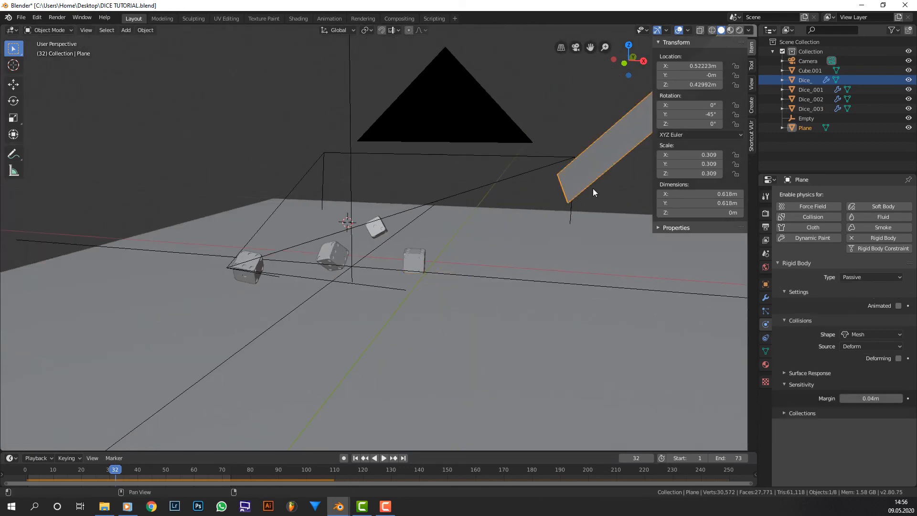
pyautogui.moveTo(558, 209)
pyautogui.mouseDown(button='middle')
pyautogui.moveTo(536, 210)
pyautogui.moveTo(561, 218)
pyautogui.mouseUp(button='middle')
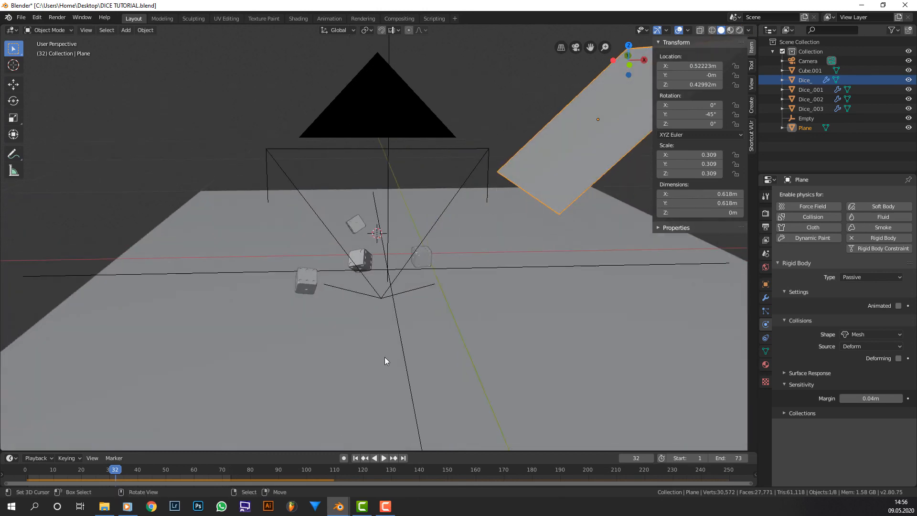
# Review the roll through the camera again and scrub back to frame 11, where the dice leave the ramp.
pyautogui.press('KP_0')
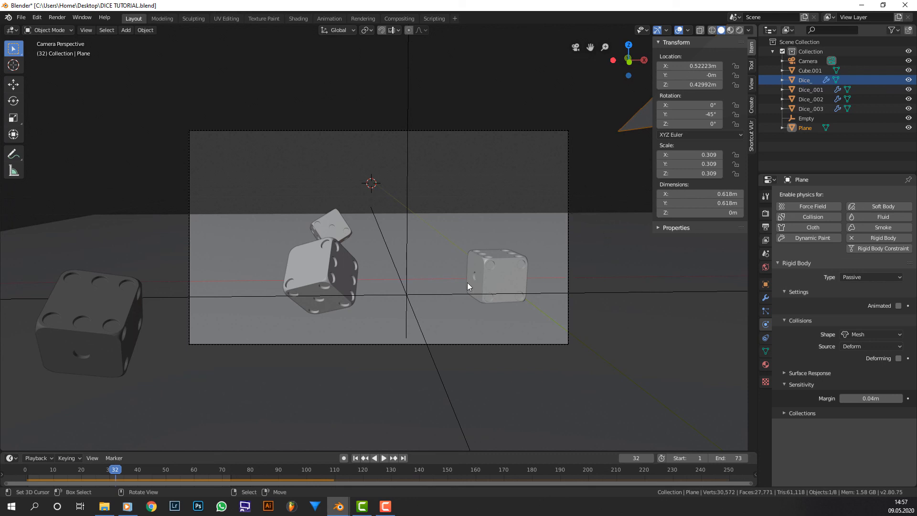
pyautogui.click(386, 460)
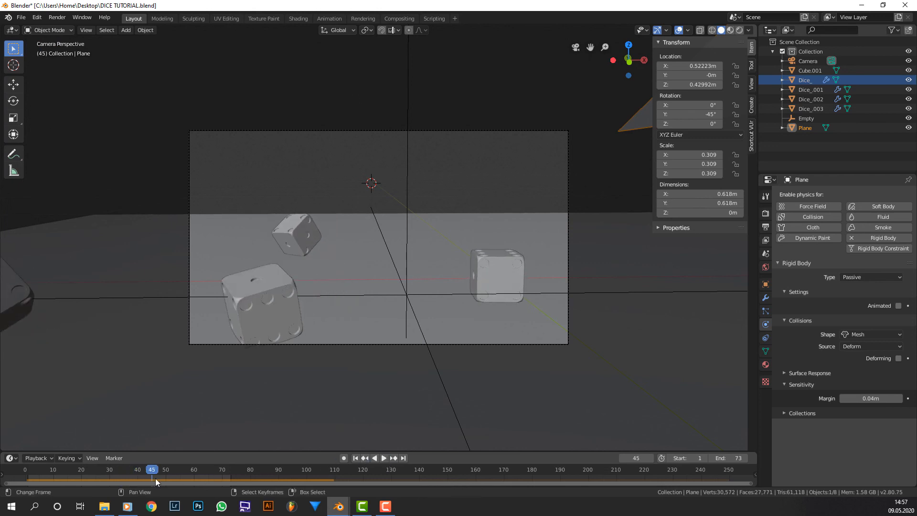
pyautogui.moveTo(107, 475); pyautogui.dragTo(57, 475)
pyautogui.press('space')
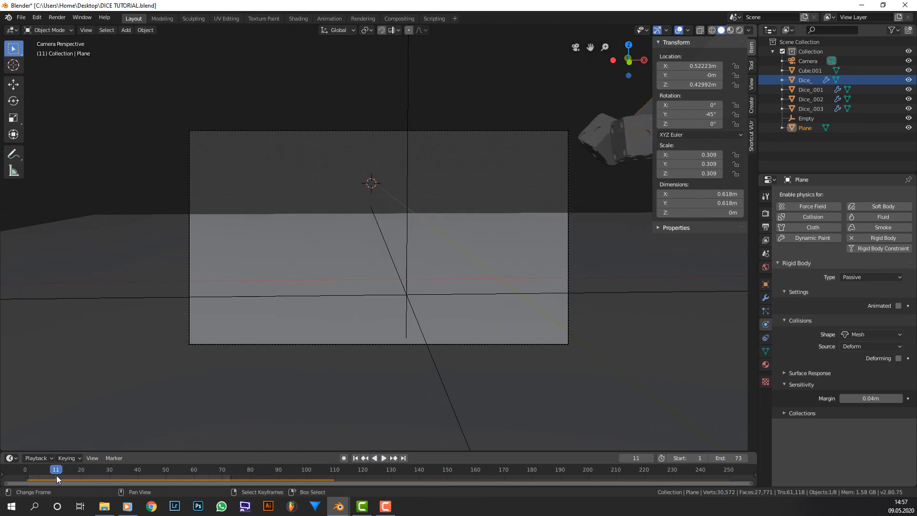